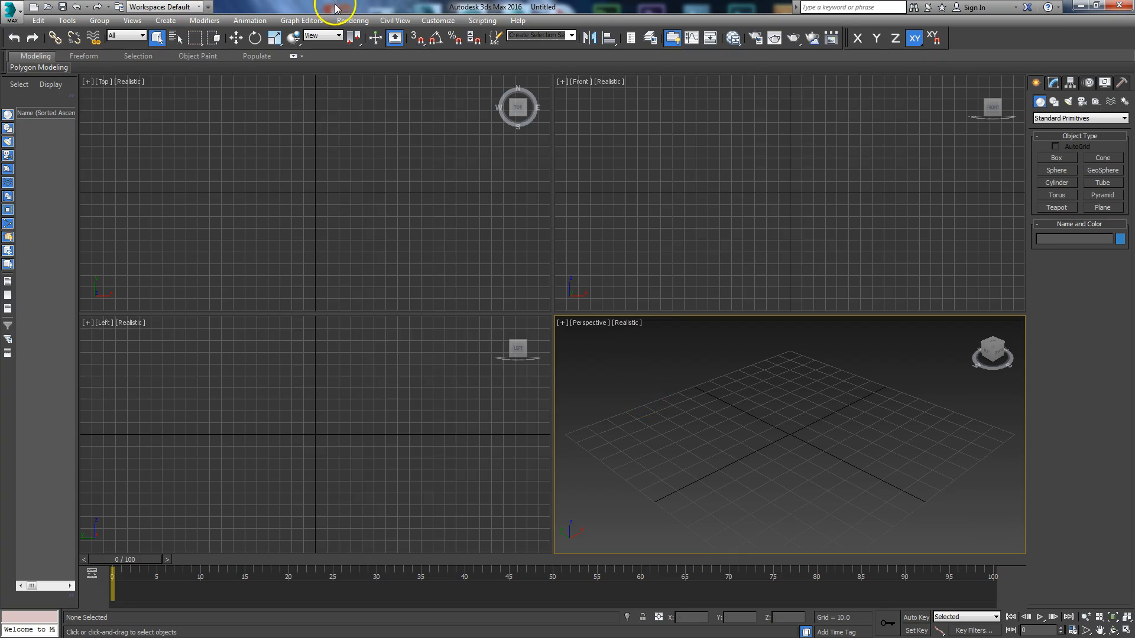
Step: Set the display unit scale to US Standard with Feet w/Decimal Inches
click(444, 22)
click(459, 177)
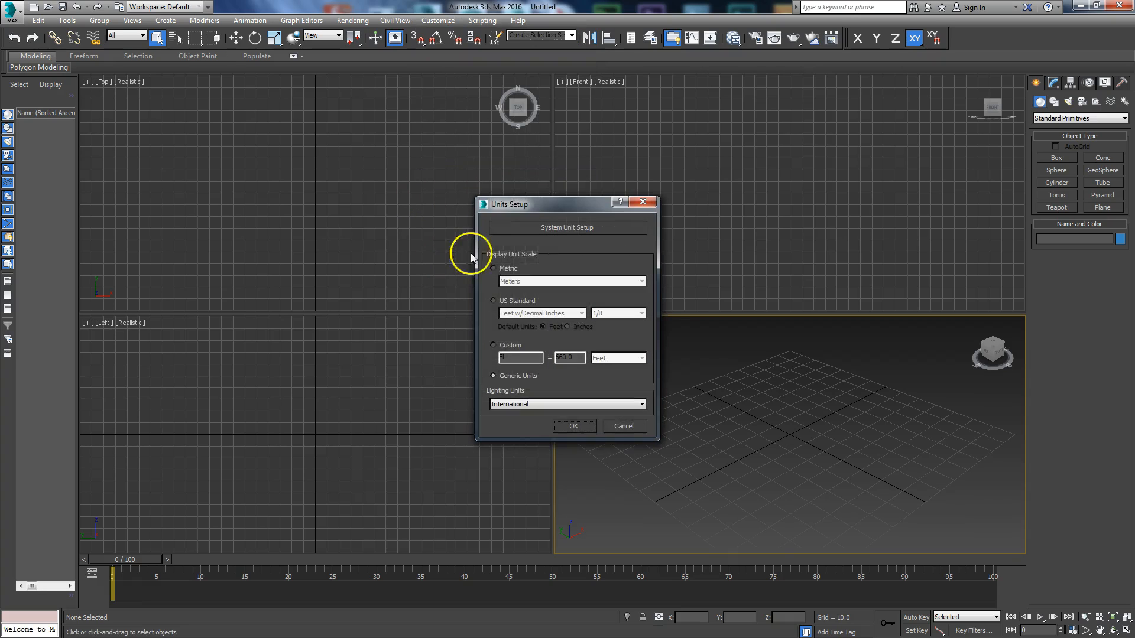
drag(516, 207, 552, 272)
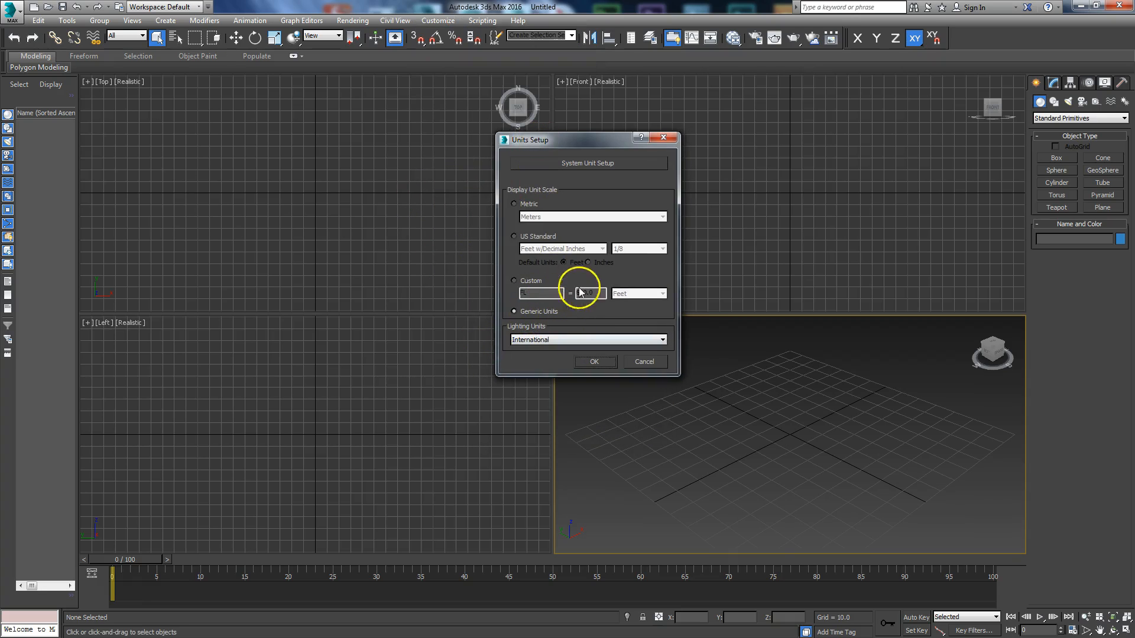
click(513, 236)
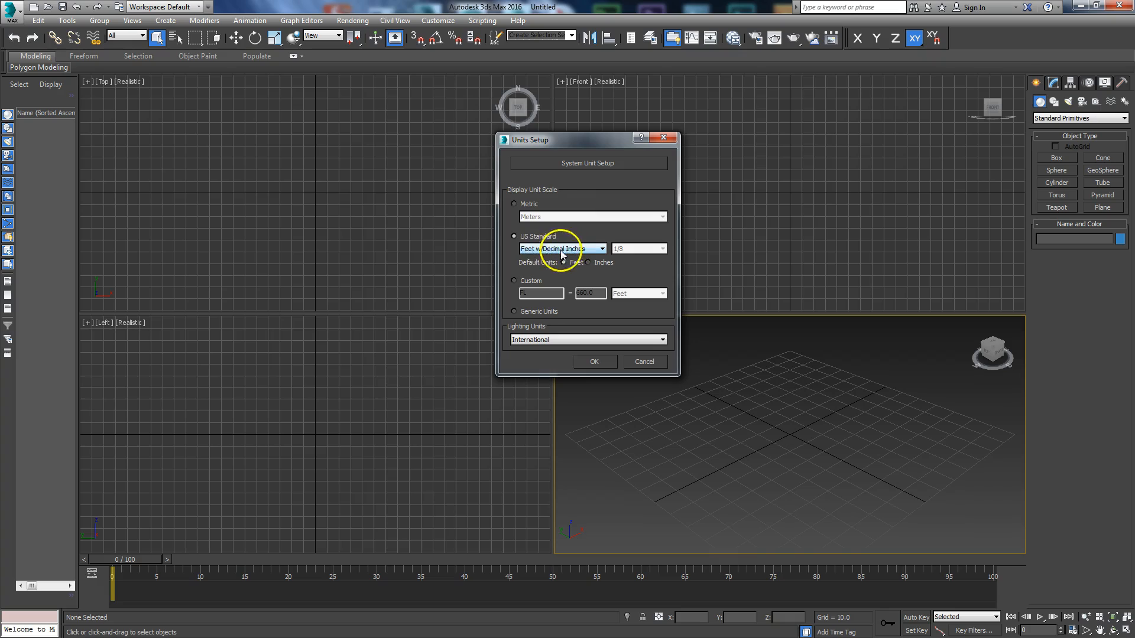
click(561, 250)
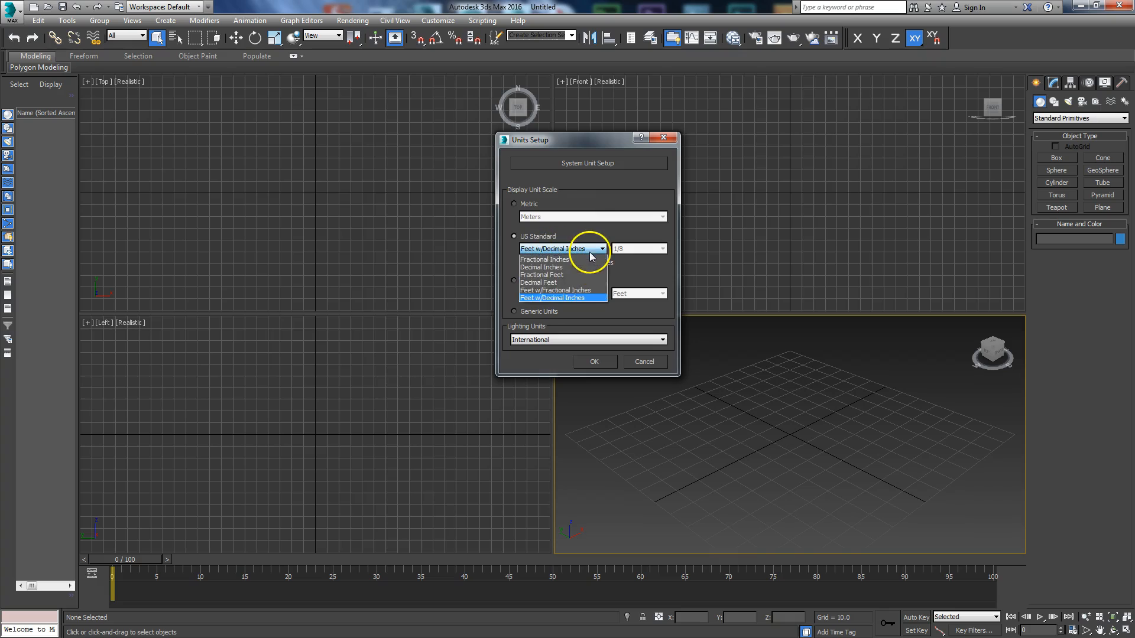
click(560, 299)
drag(573, 141, 562, 147)
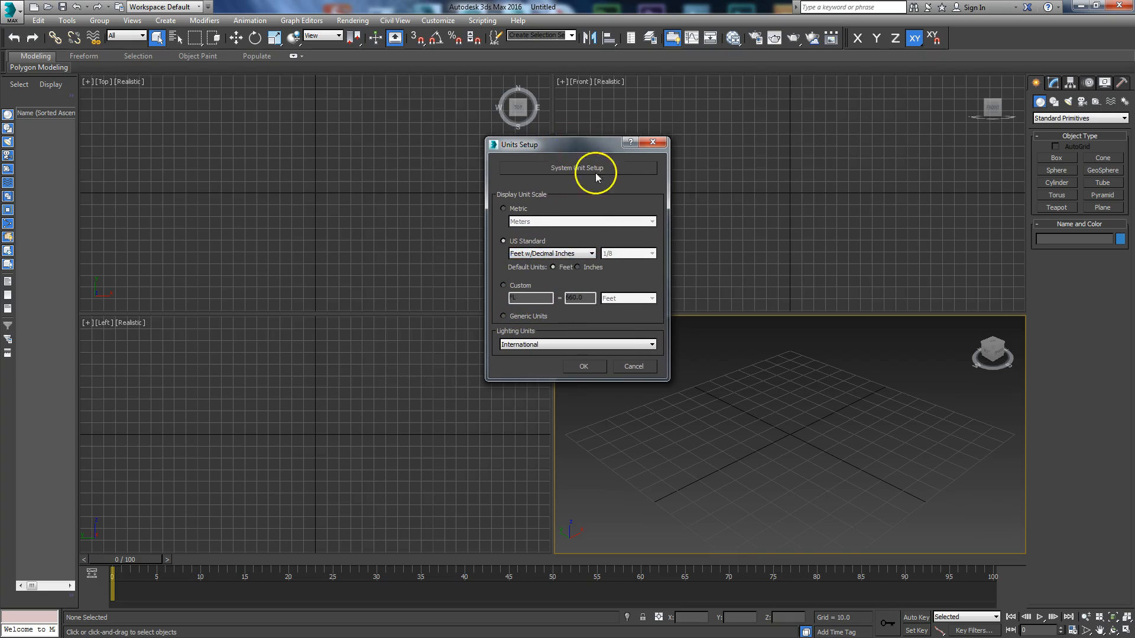
Step: Accept a system unit scale of 1 unit = 1.0 Feet and apply the units setup
click(568, 170)
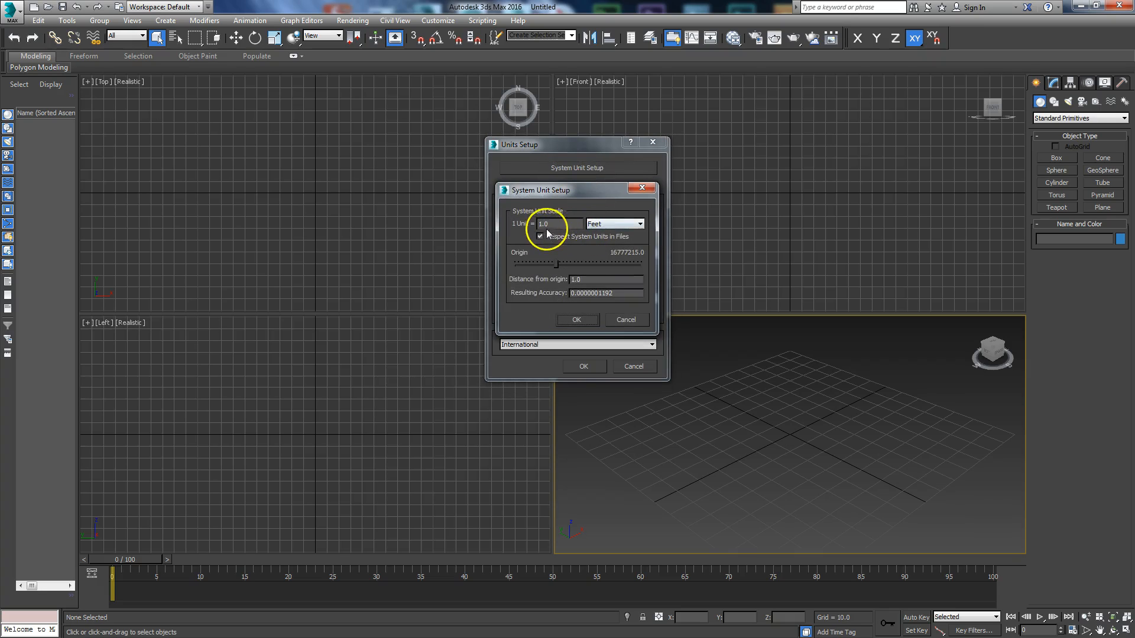
click(578, 319)
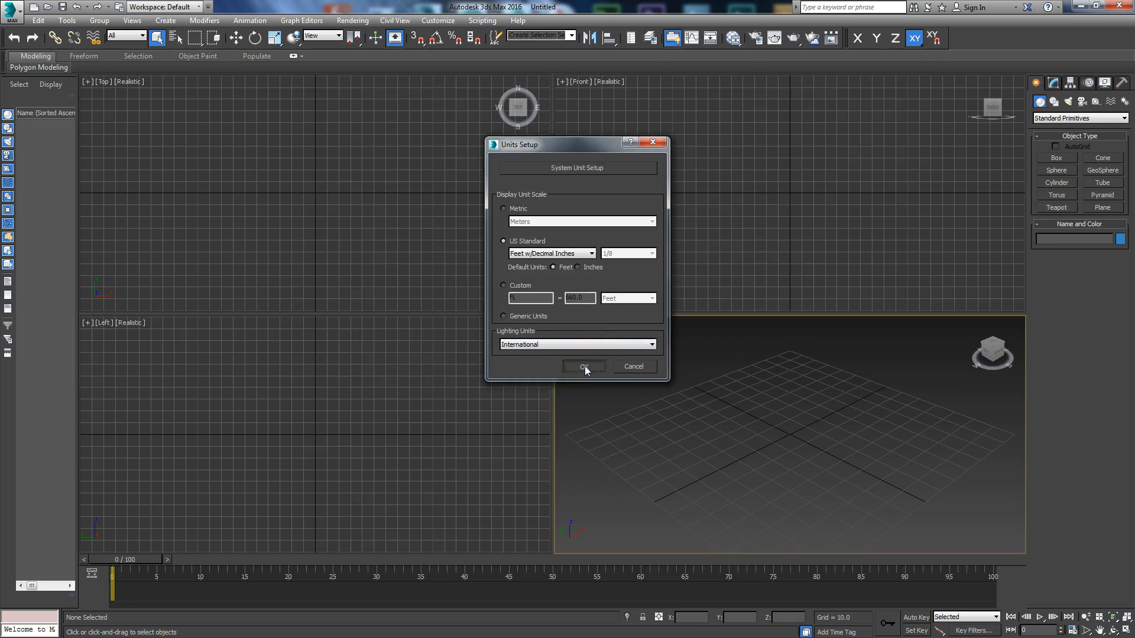
click(584, 366)
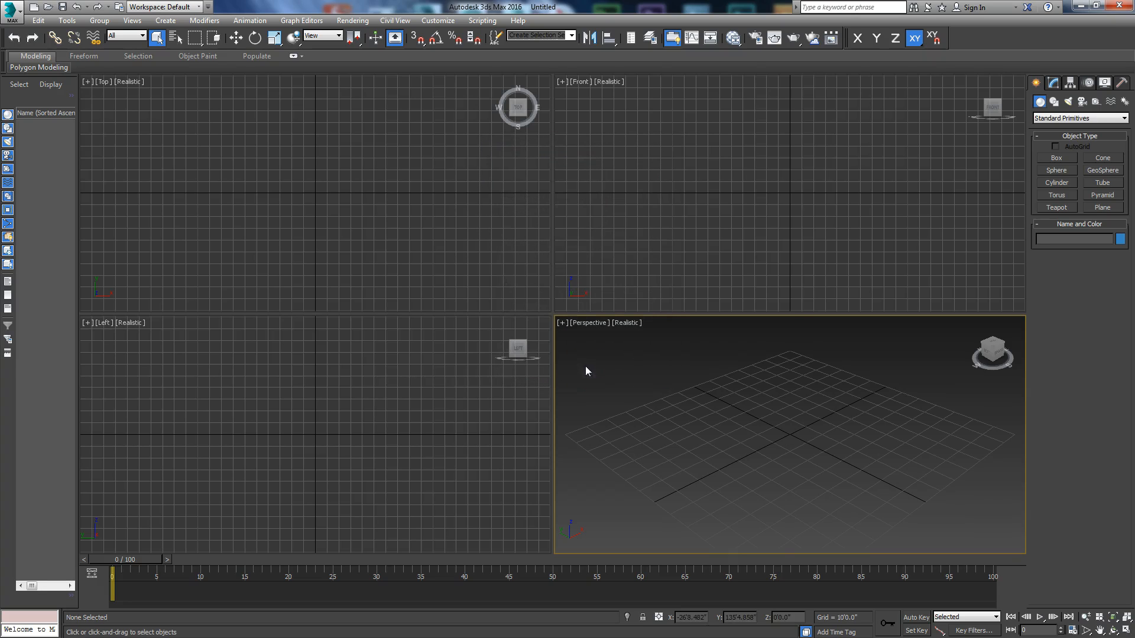
Step: Draw a rectangular plane about 109 feet long and 100 feet wide on the grid in the perspective view
click(1090, 207)
drag(652, 412, 949, 418)
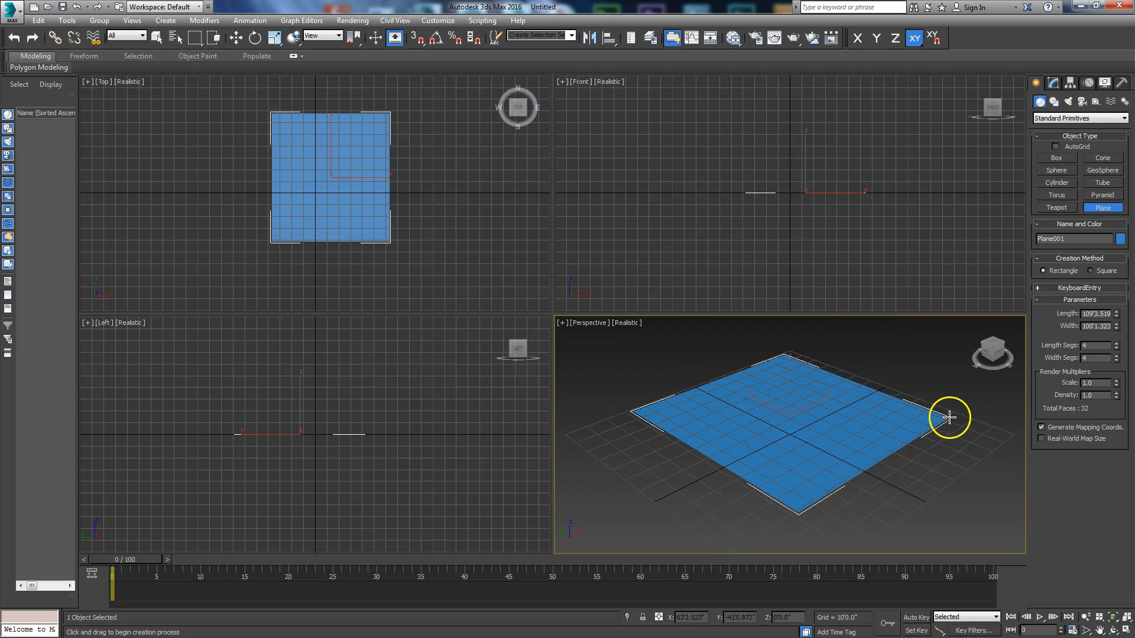
right_click(884, 417)
Step: Move the plane to the world origin by setting its X and Y positions to 0
right_click(897, 409)
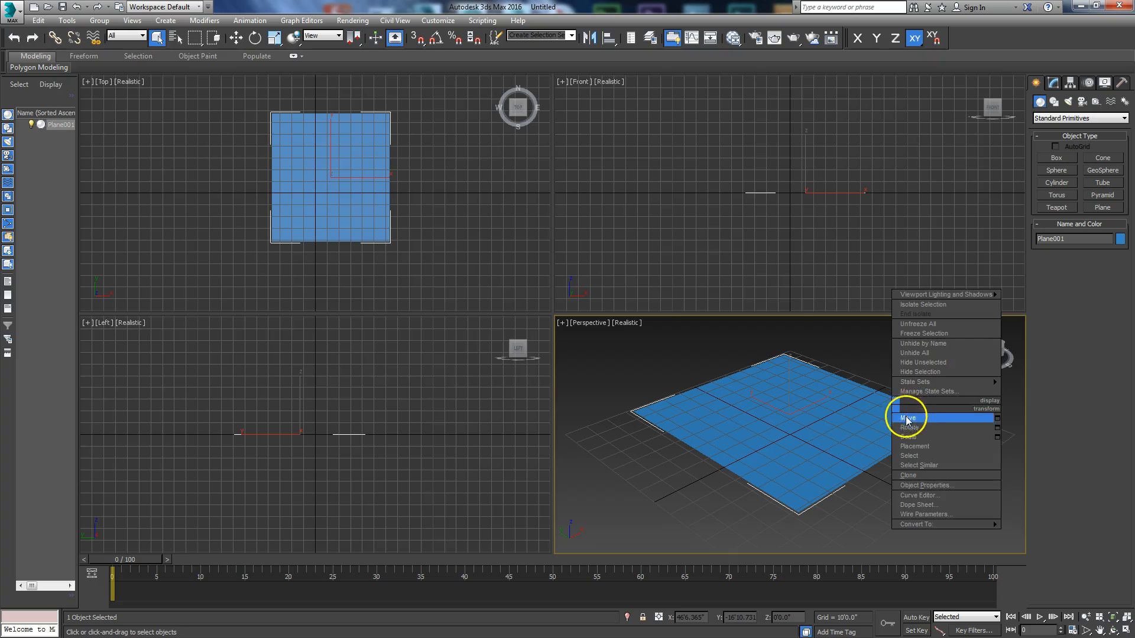
click(908, 418)
right_click(712, 620)
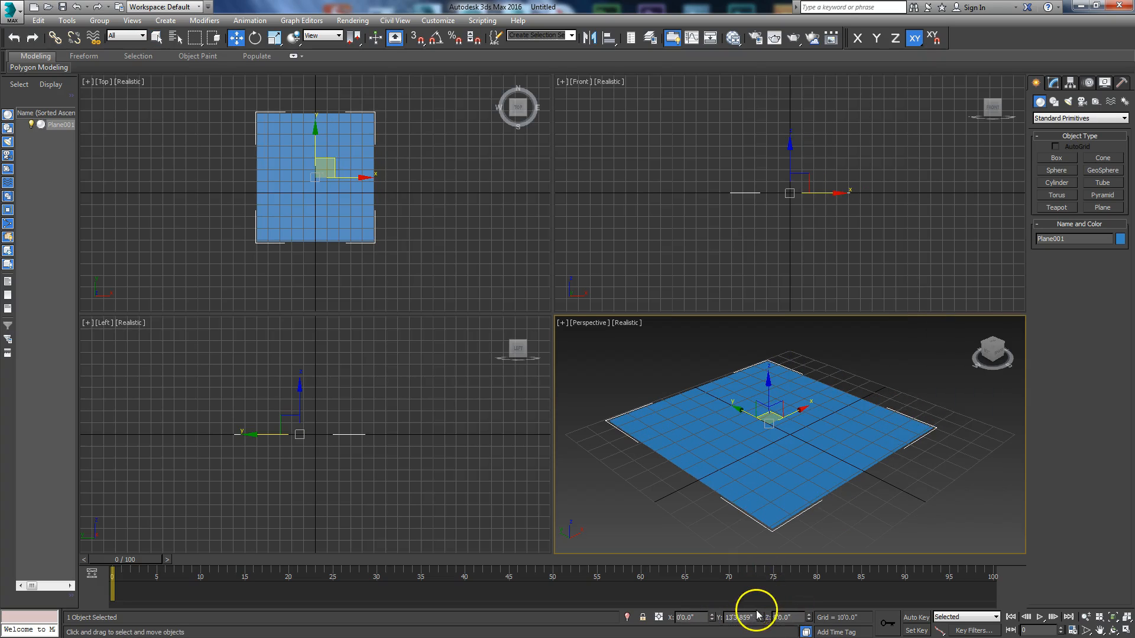
right_click(760, 619)
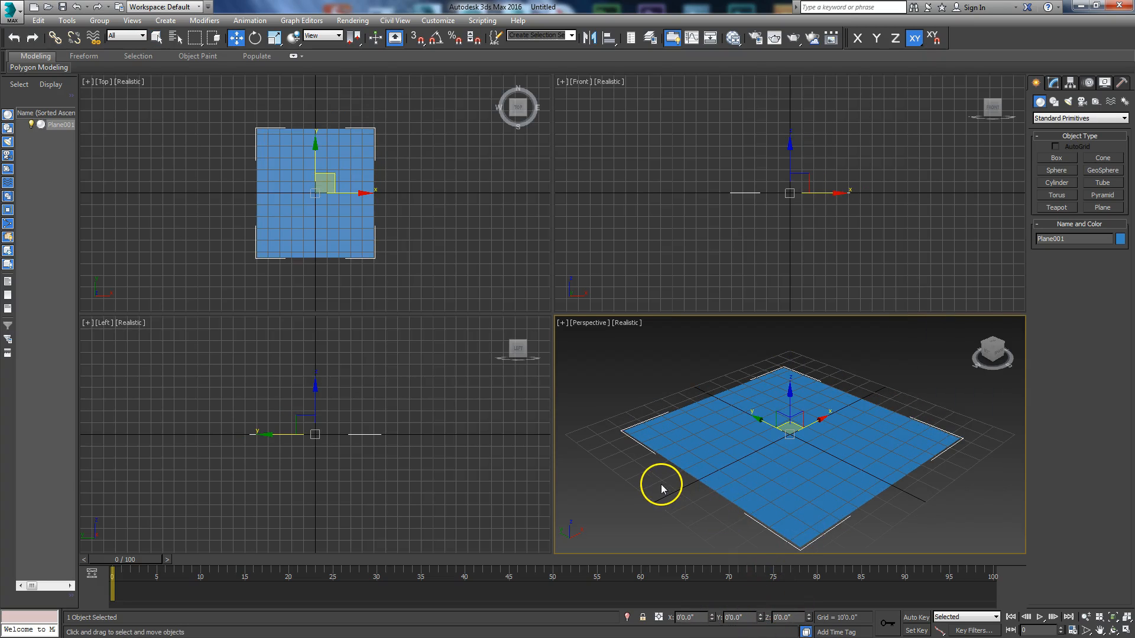
Step: Maximize the perspective view without selection brackets and set the plane's length and width to 50 feet each
click(1125, 631)
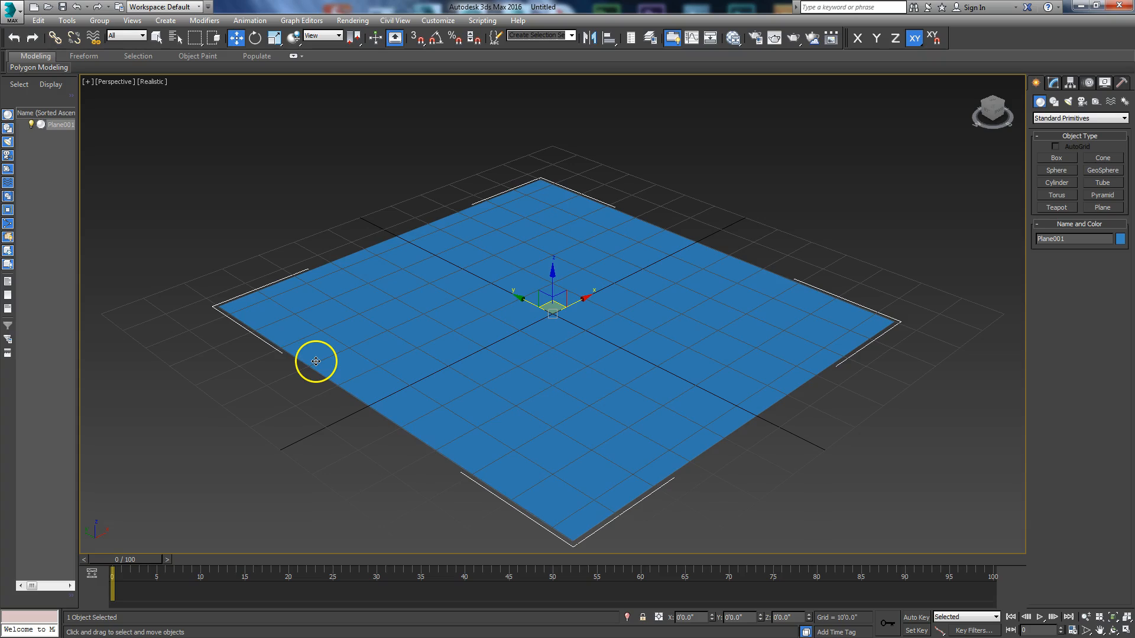
key(j)
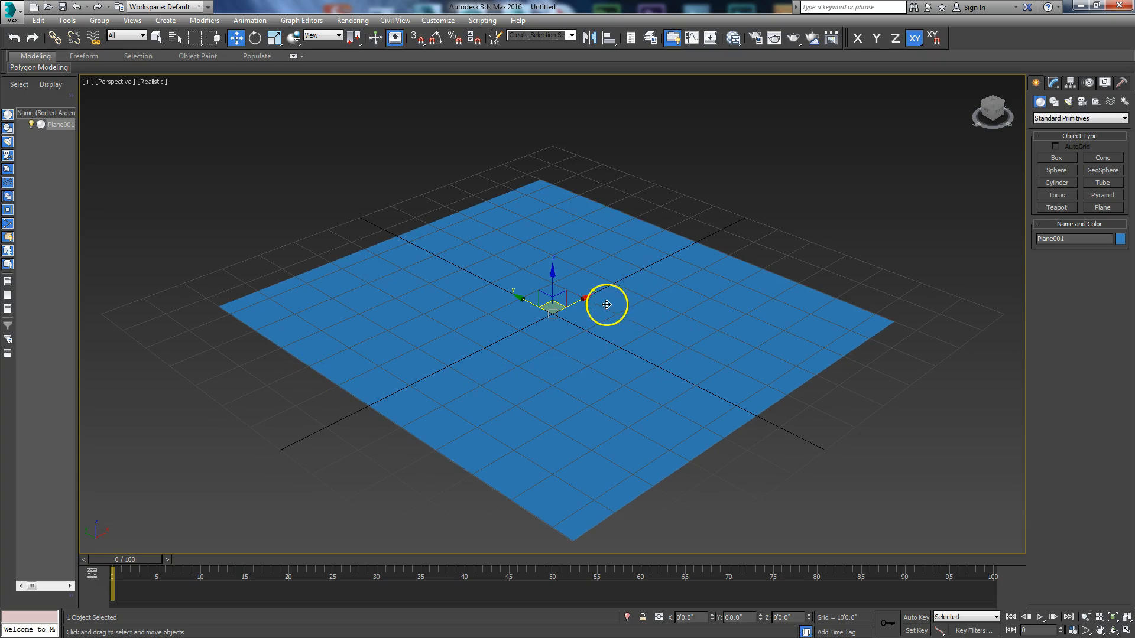
click(1053, 83)
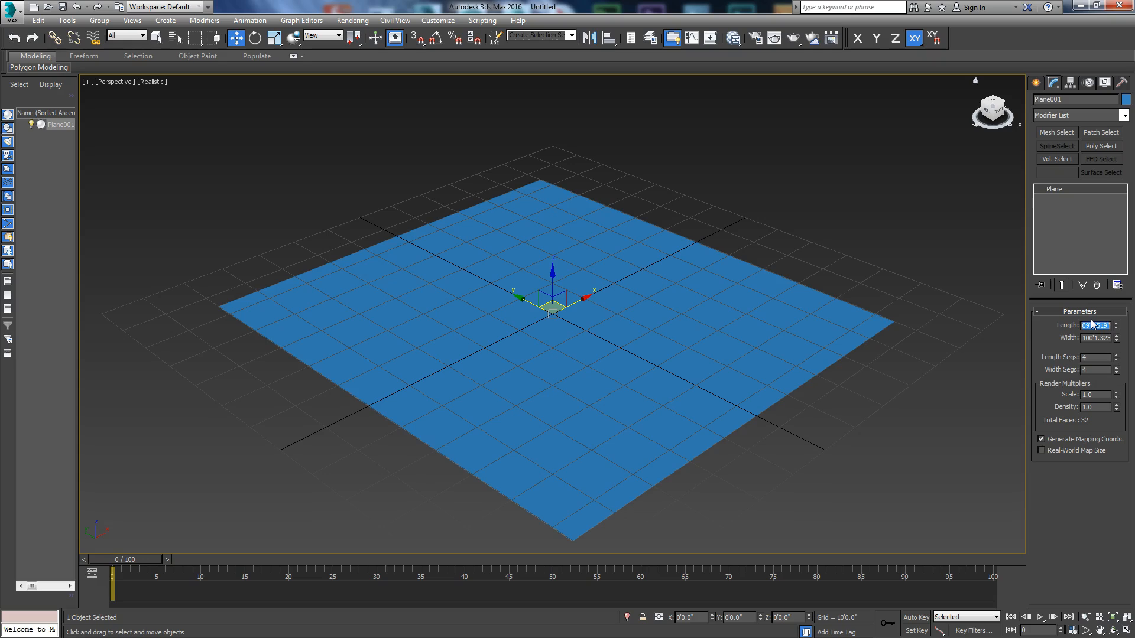
text(50)
key(Return)
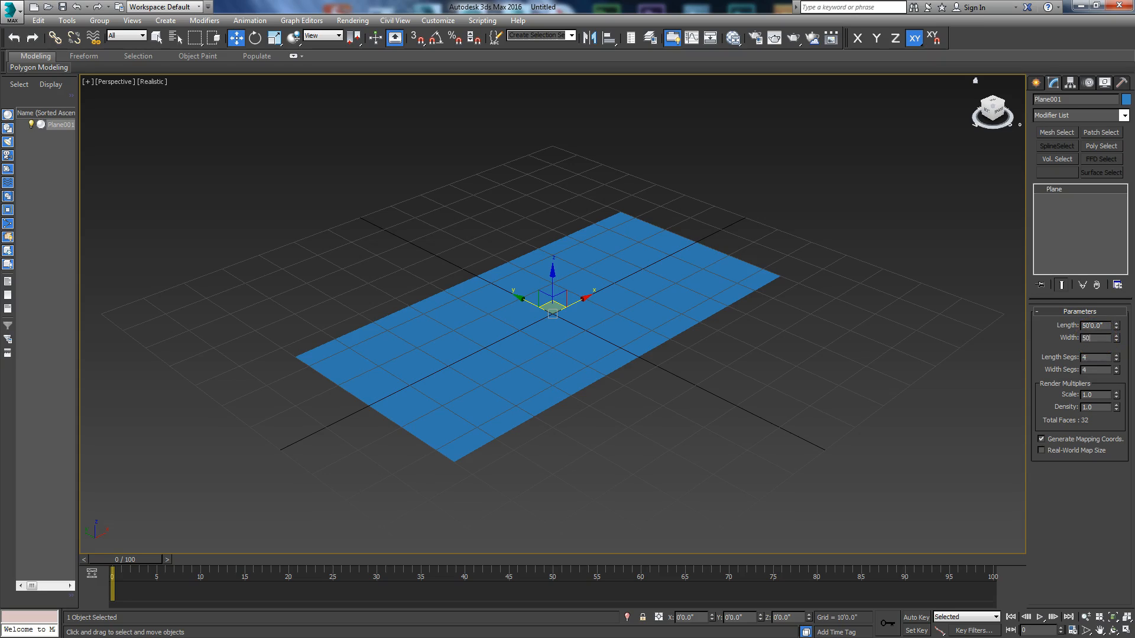
text(50)
key(Return)
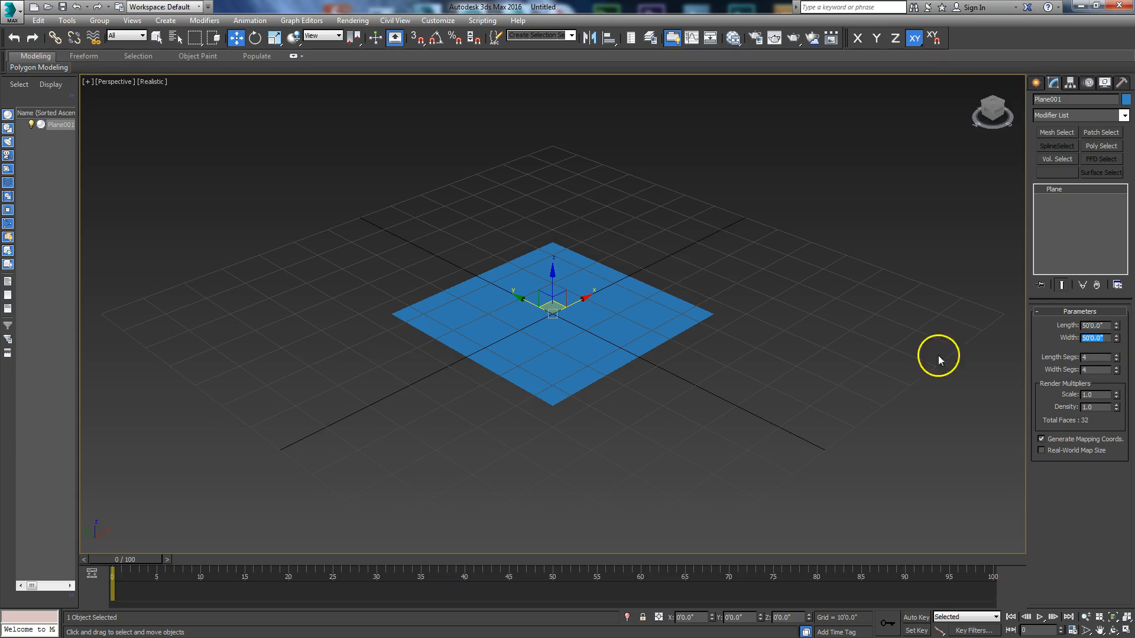
click(1107, 618)
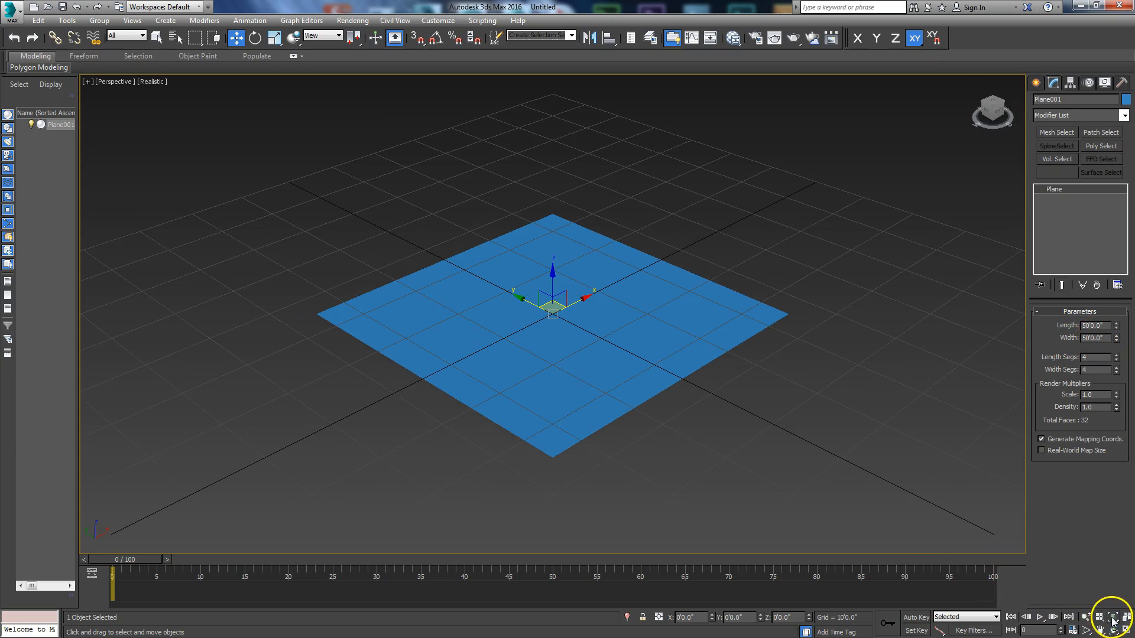
Step: Open the Slate Material Editor and start adding a standard Bitmap map to its node view
click(733, 38)
drag(339, 41, 315, 65)
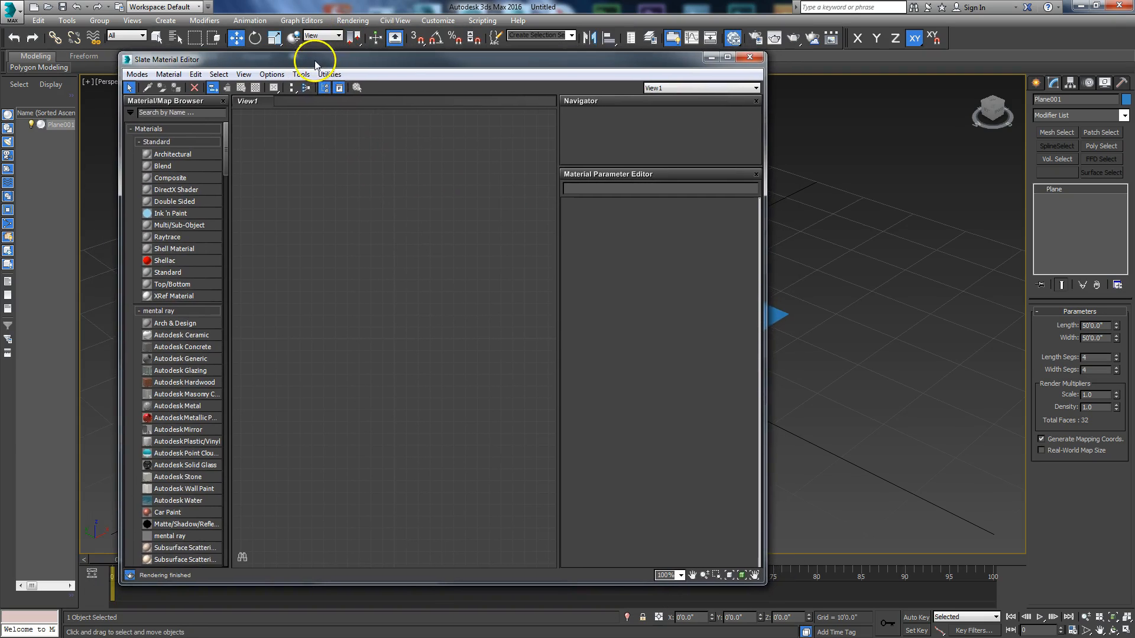
right_click(351, 227)
mouse_move(379, 233)
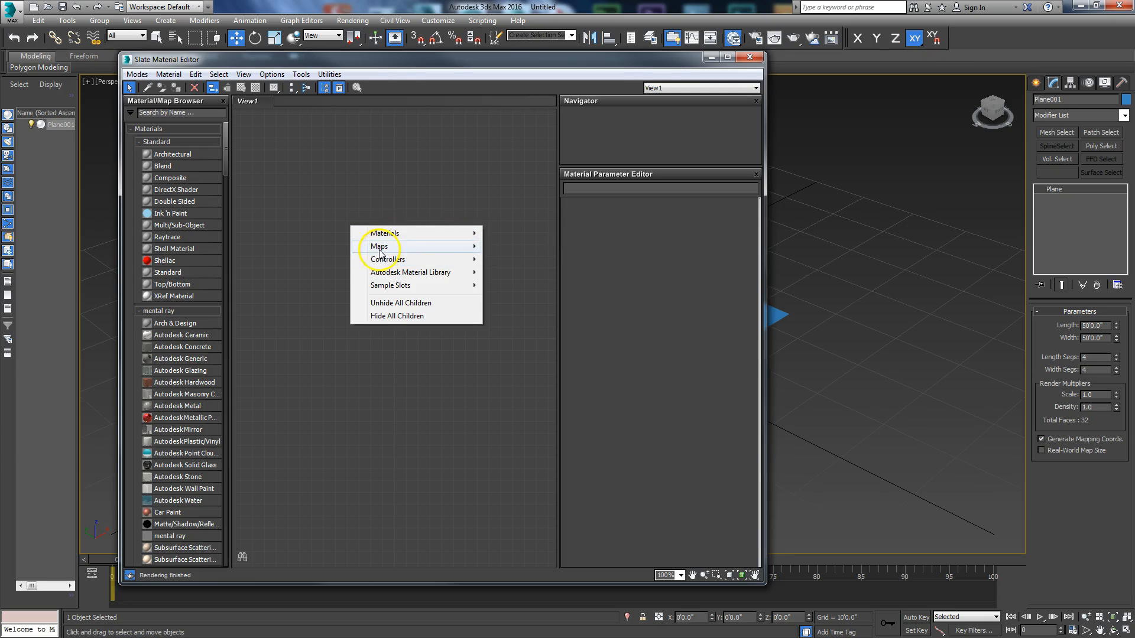
mouse_move(464, 246)
mouse_move(526, 247)
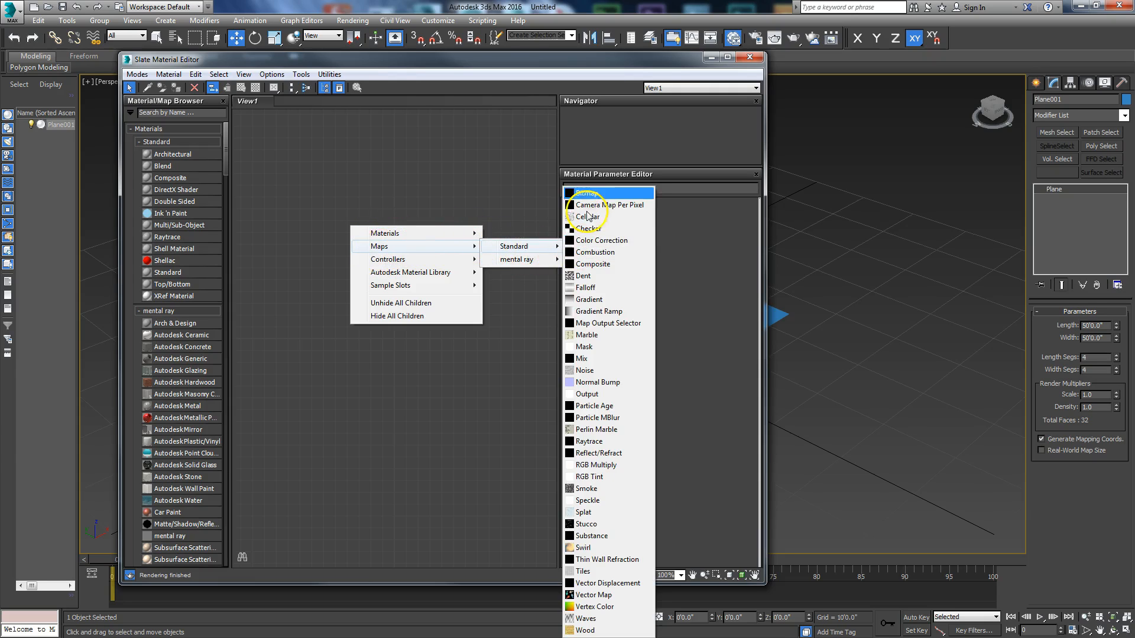
click(585, 195)
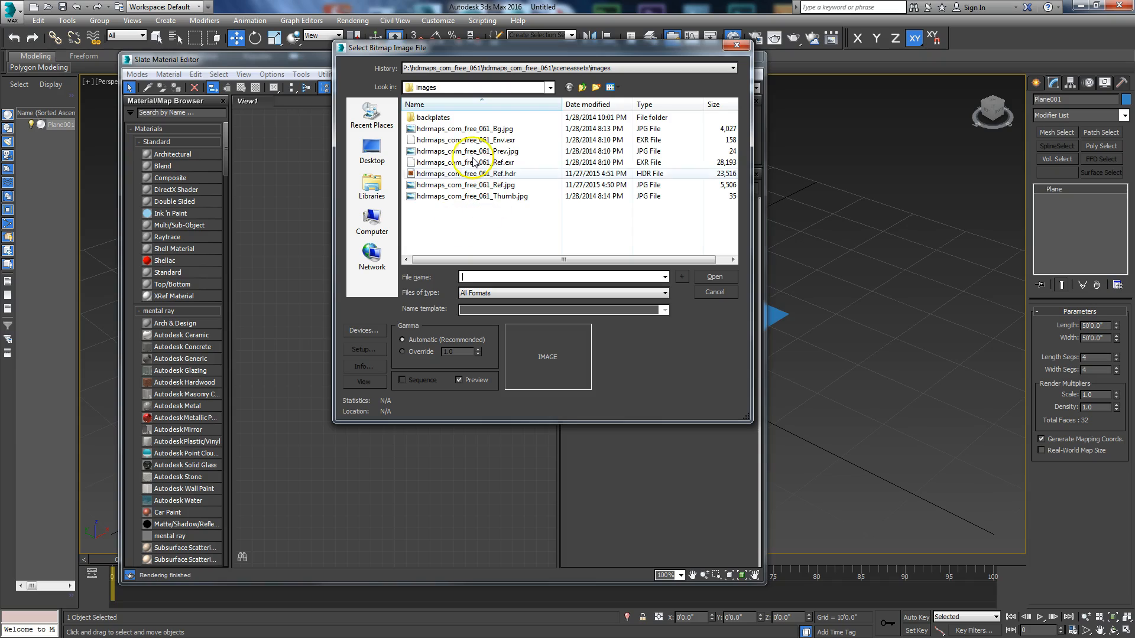
Step: Load 03-28 mm-1-320 sec at f - 8,0.jpg from the backplates folder into the Bitmap map and move the material editor aside
double_click(433, 118)
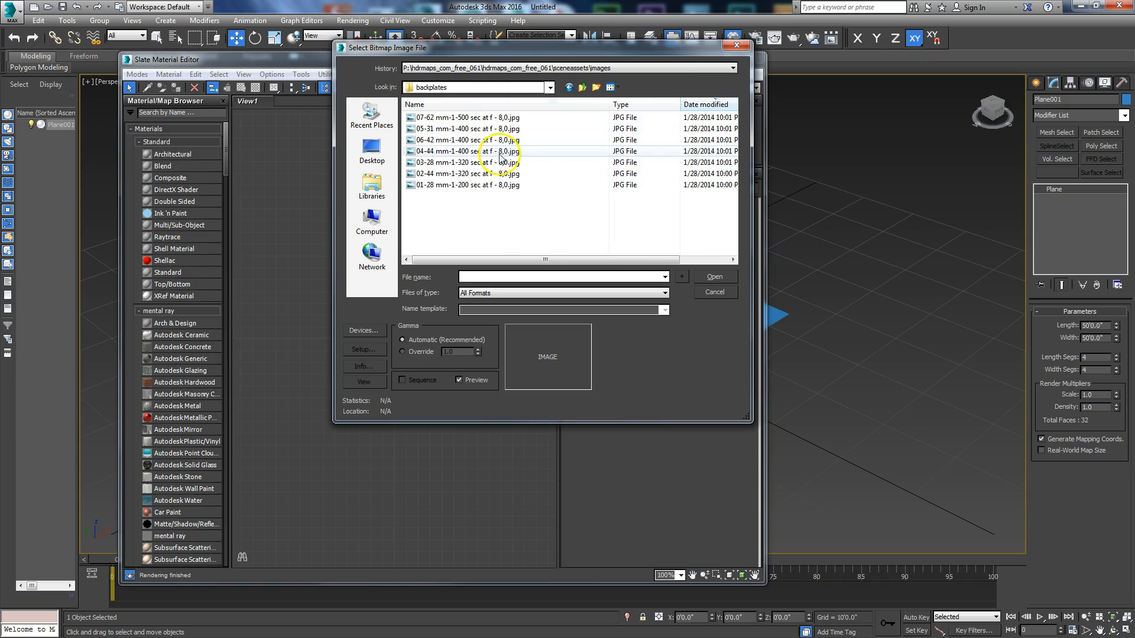
click(449, 185)
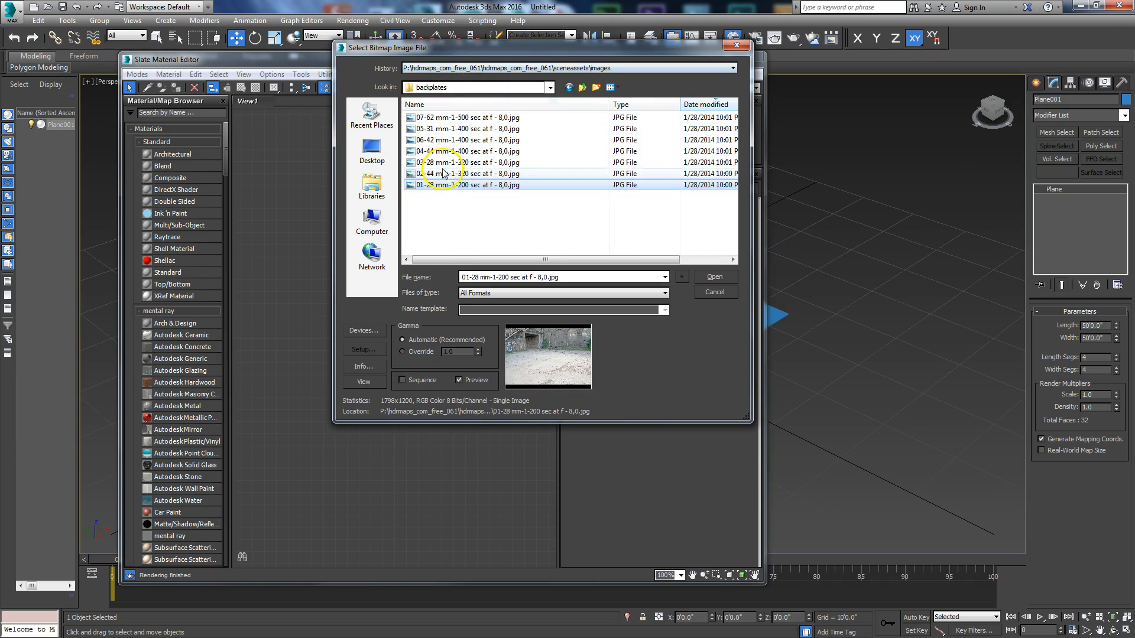
click(442, 174)
key(Up)
key(Up)
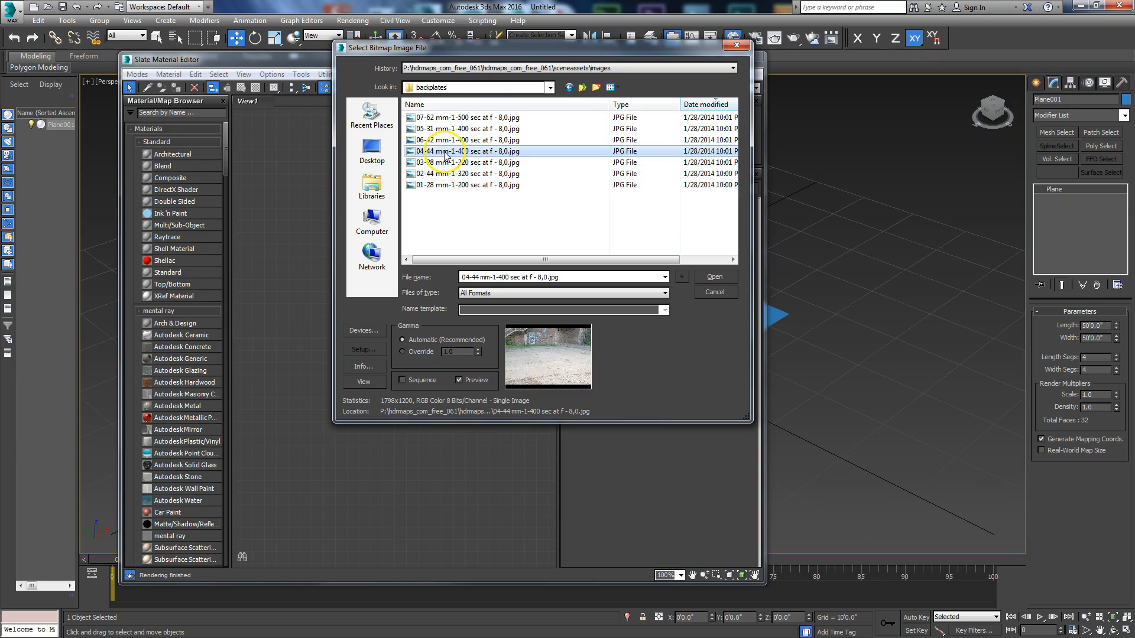
click(445, 163)
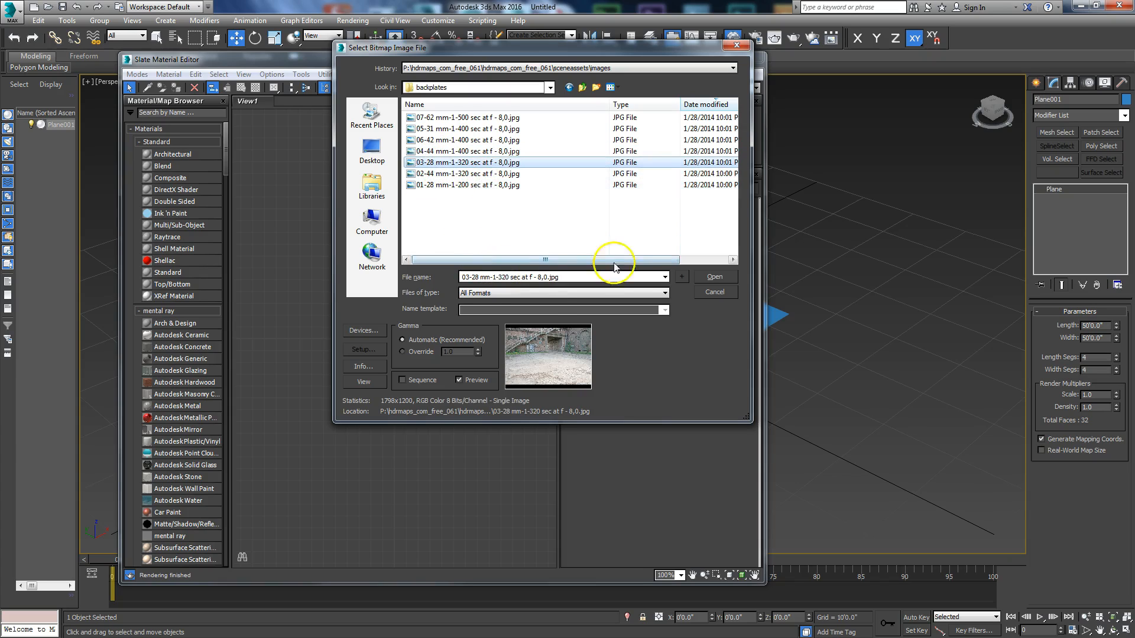
click(707, 278)
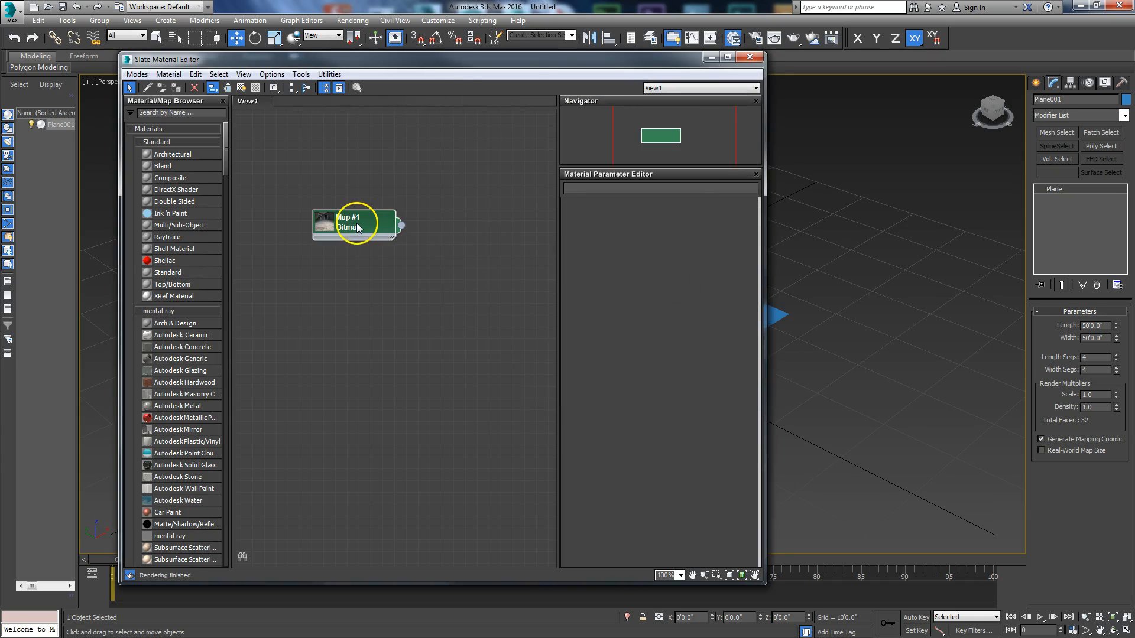
drag(408, 65, 0, 68)
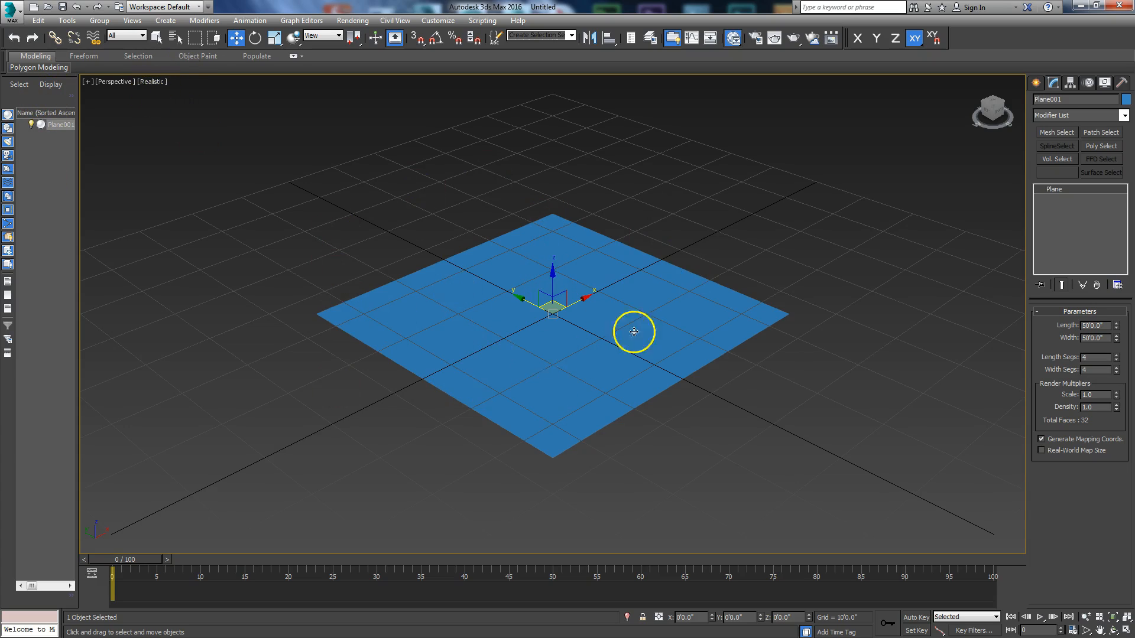
Step: Set the perspective viewport background to Custom Image File
click(150, 83)
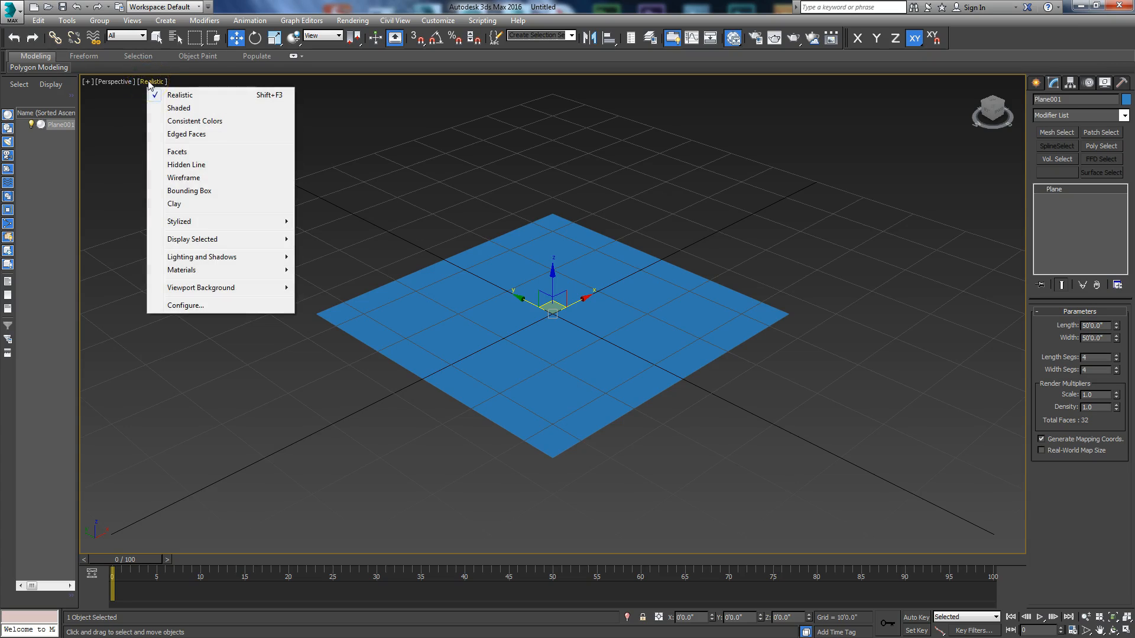
mouse_move(284, 290)
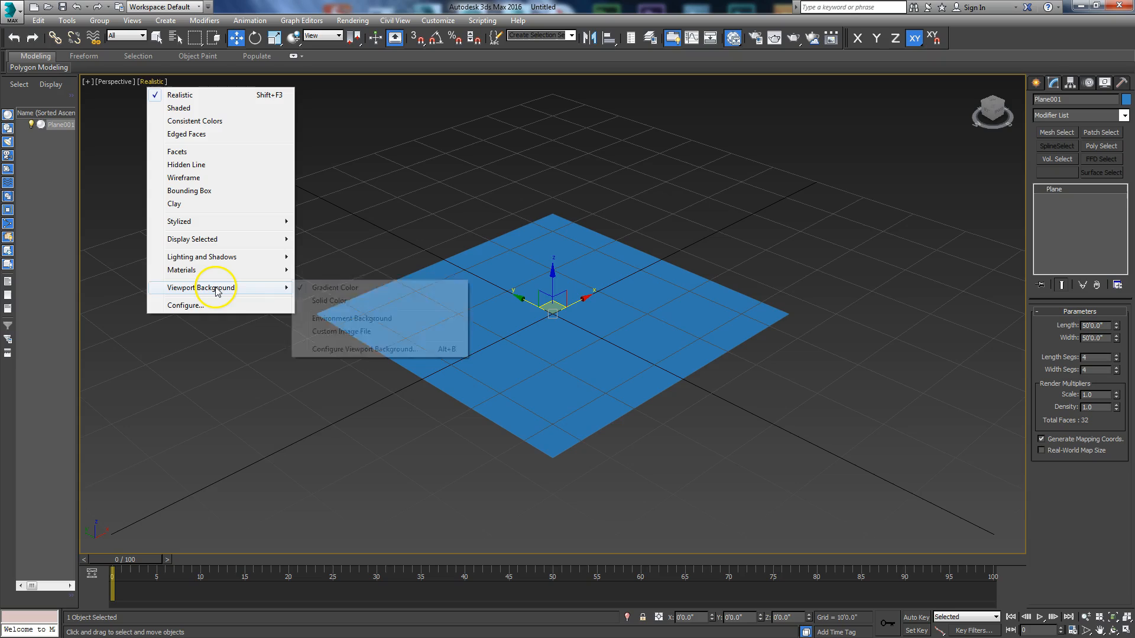
click(369, 333)
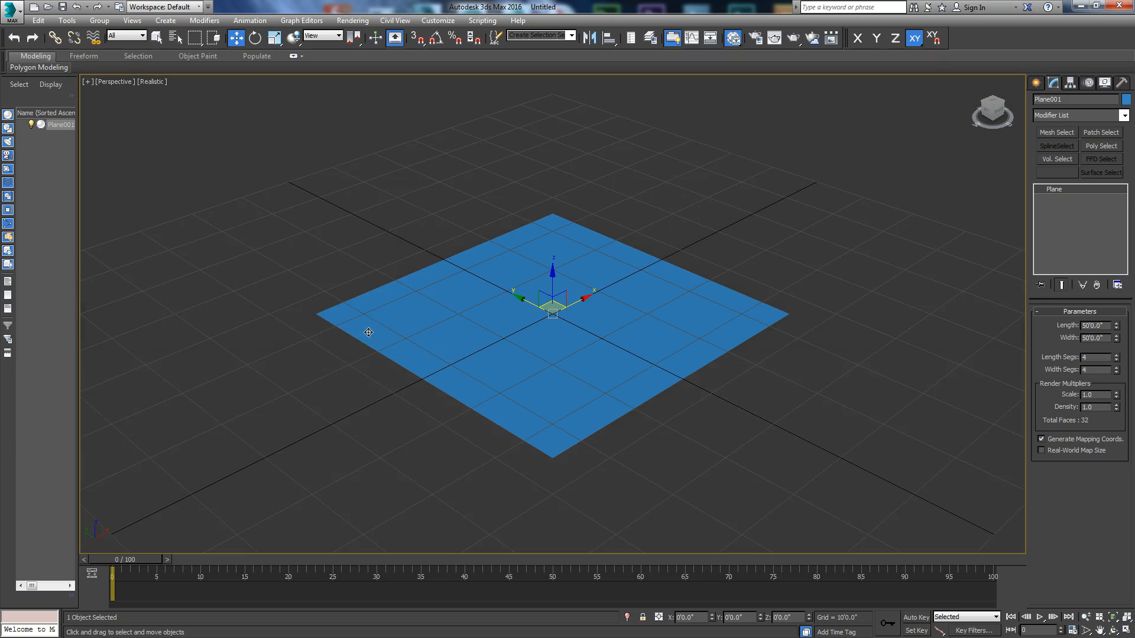
Step: Choose 03-28 mm-1-320 sec at f - 8,0.jpg from the backplates folder as the perspective viewport's background file, with its aspect ratio set to Match Bitmap
click(152, 81)
mouse_move(225, 292)
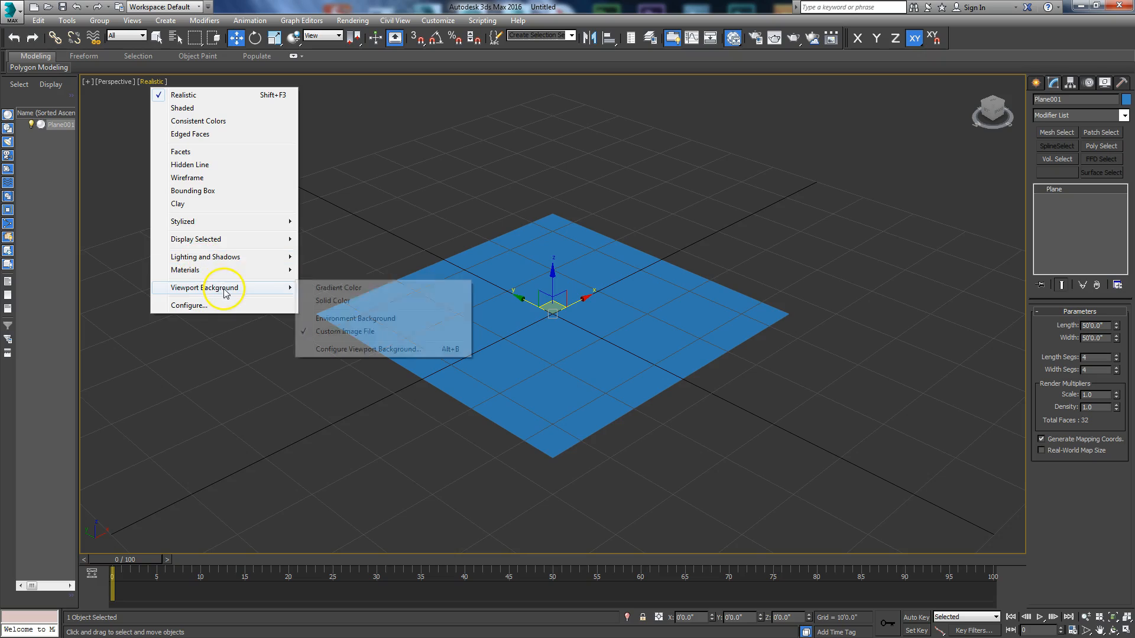
click(348, 353)
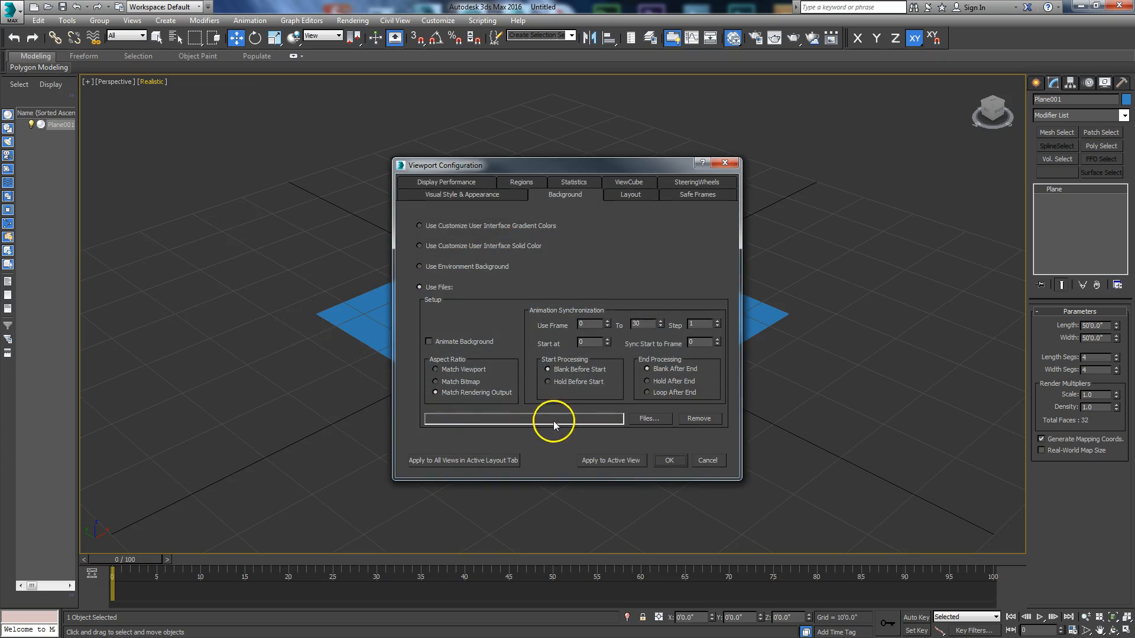
click(649, 420)
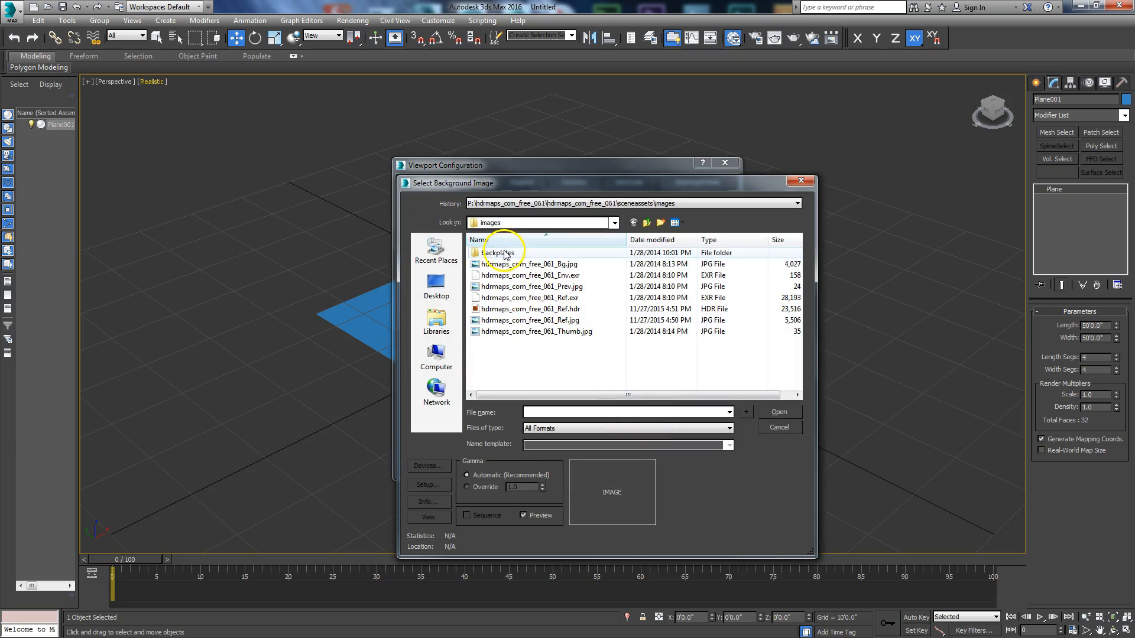
double_click(505, 254)
click(532, 298)
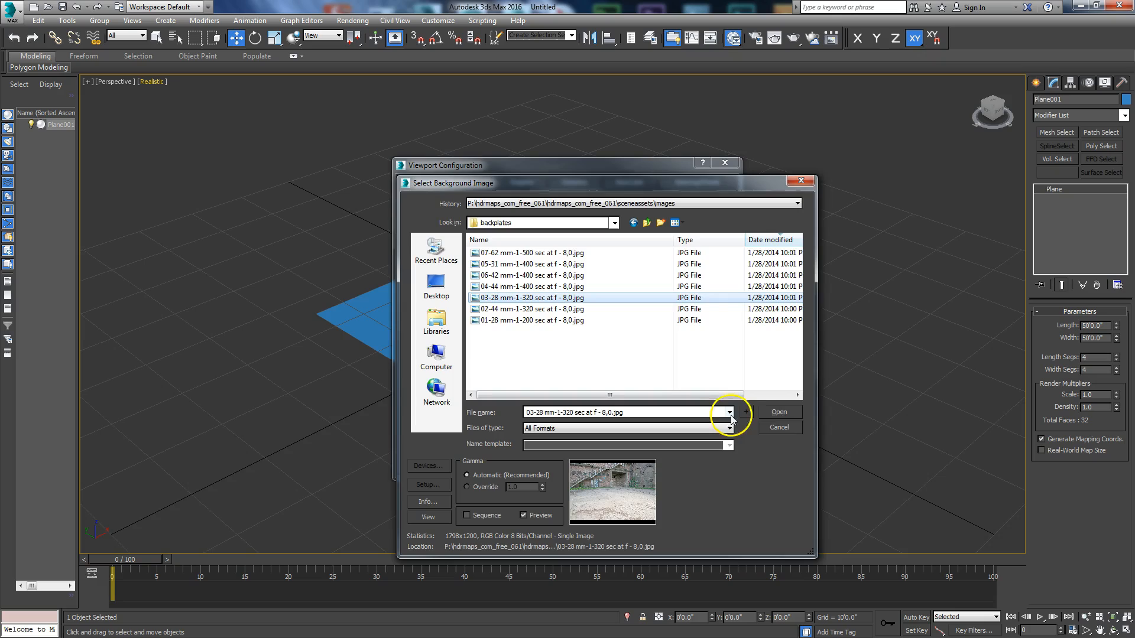
click(776, 413)
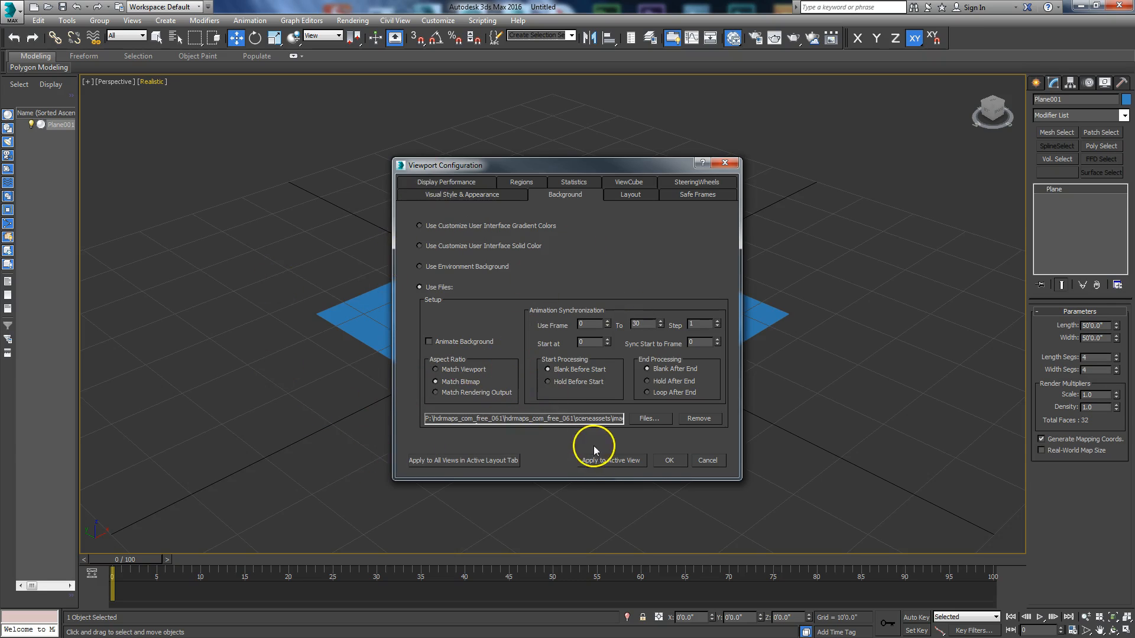
Step: Apply the background image to the active view and accept the viewport configuration
click(610, 460)
drag(532, 166, 553, 156)
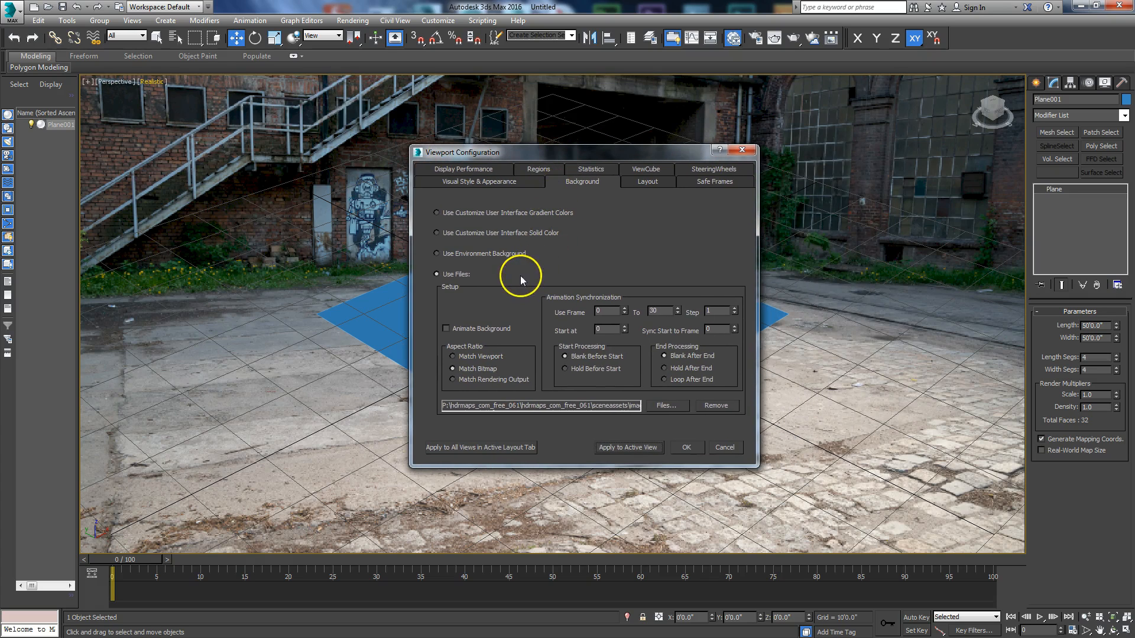
click(683, 447)
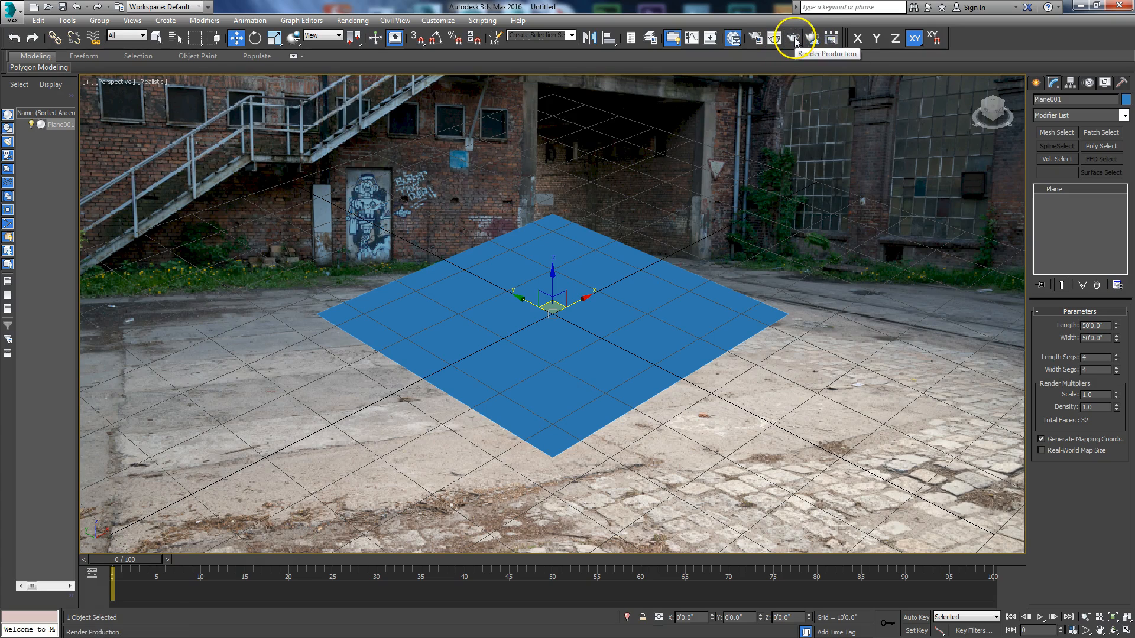
Step: Set the render output size to HDTV (video) at 1280x720 and show safe frames in the perspective view
click(760, 40)
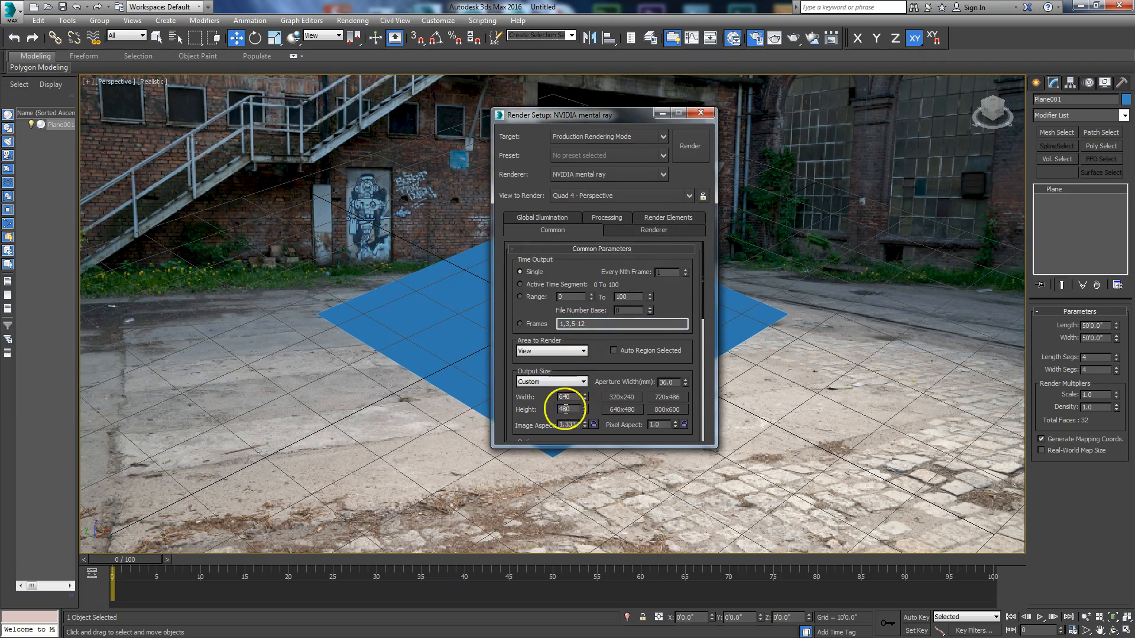
drag(563, 115, 526, 62)
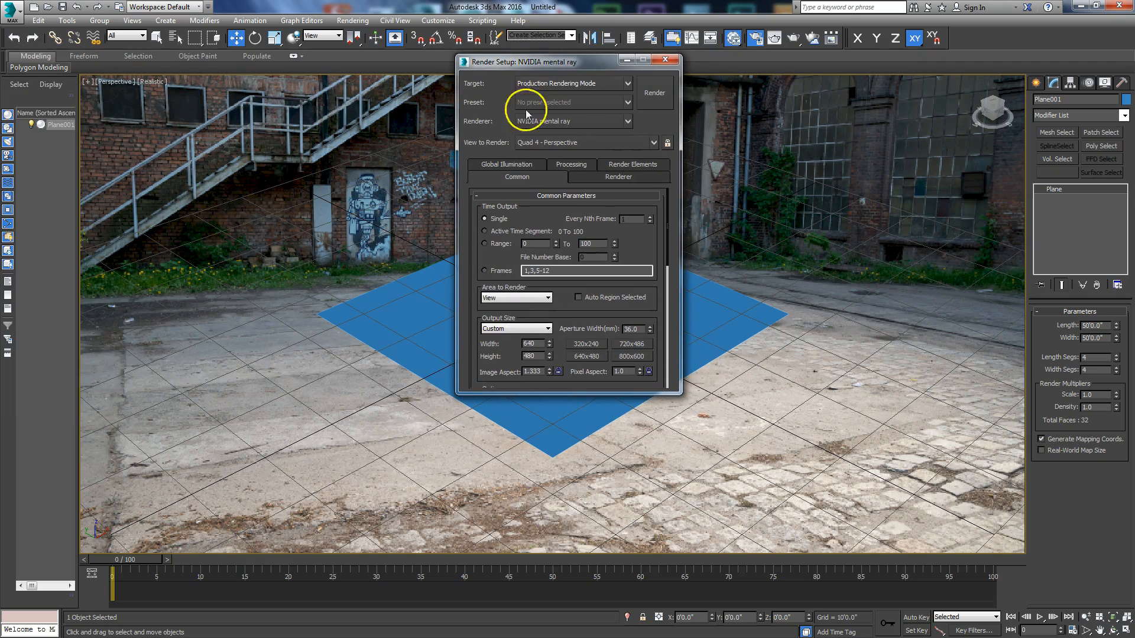
click(549, 329)
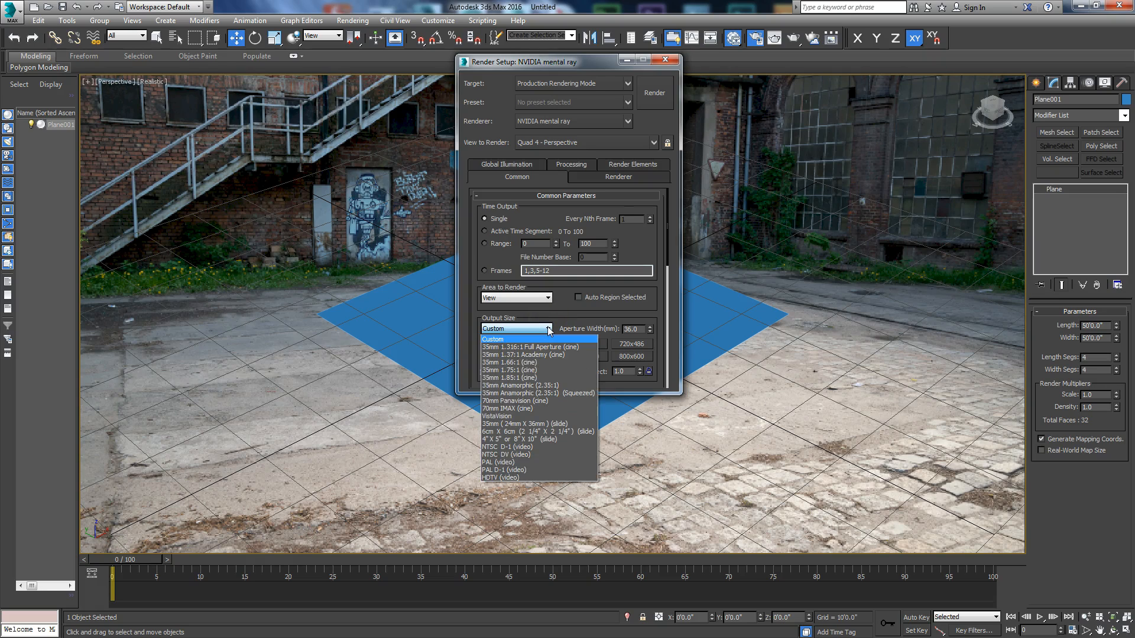
click(511, 477)
click(579, 356)
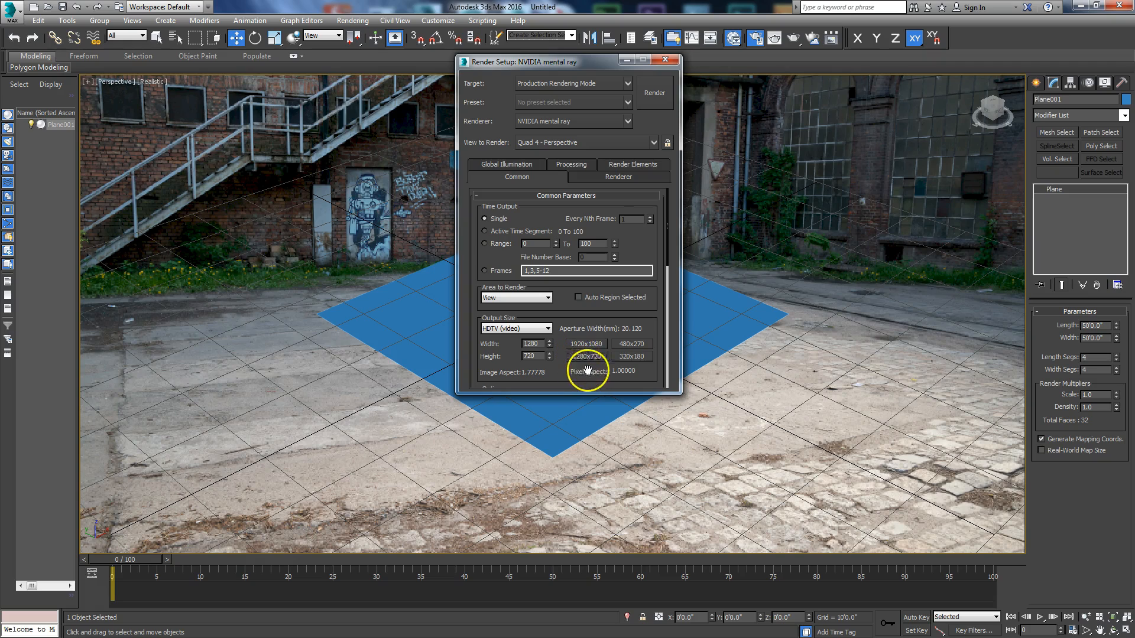
click(663, 61)
click(364, 354)
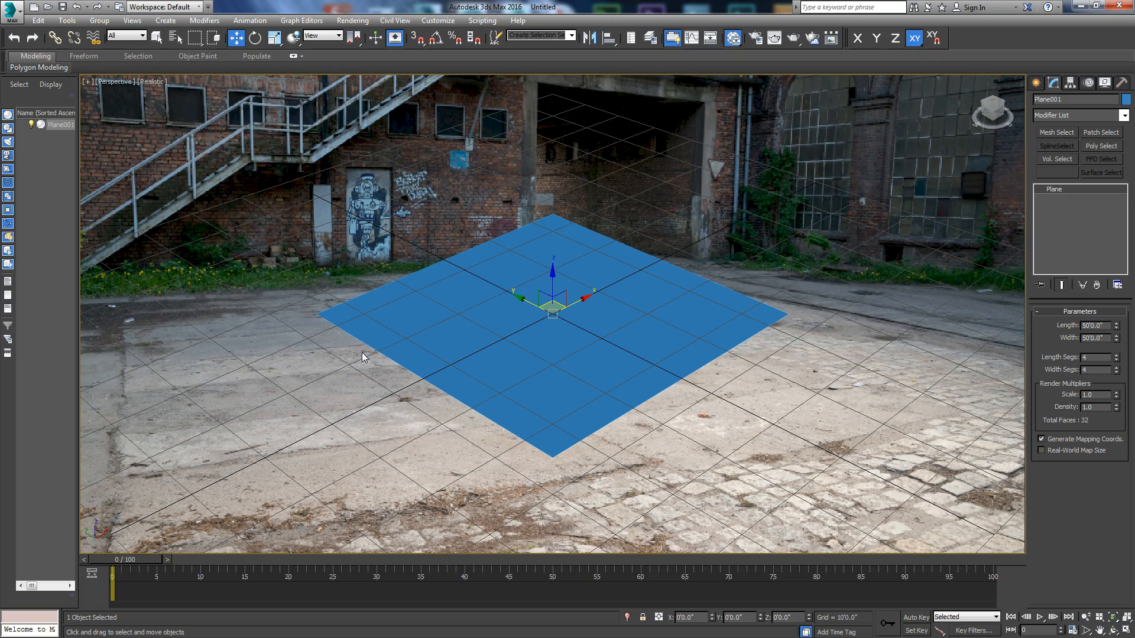
key(shift+f)
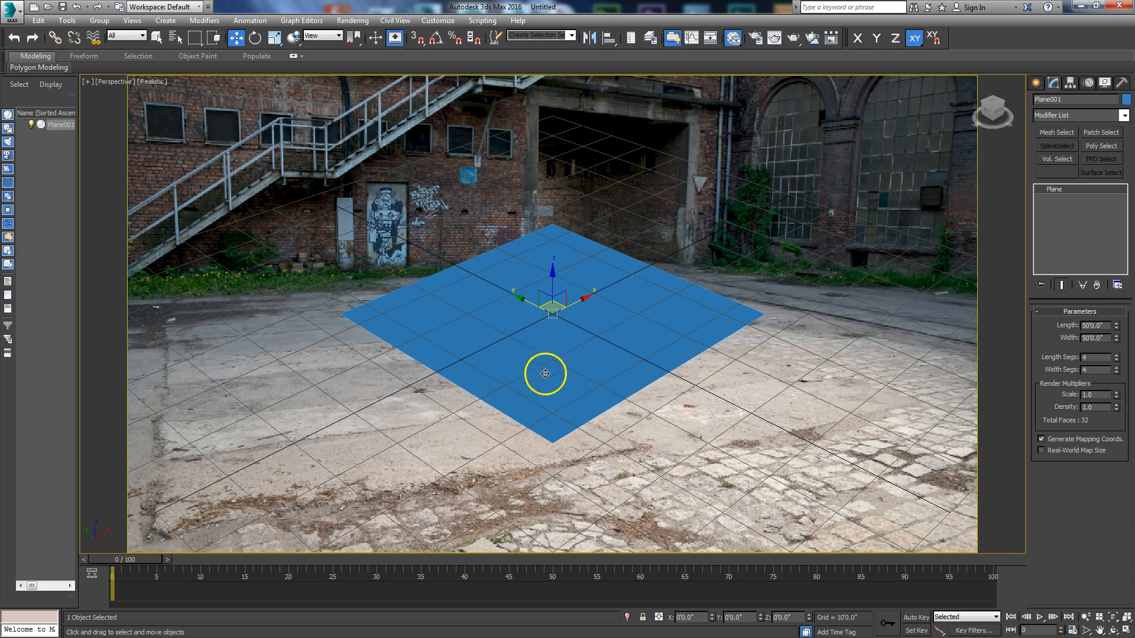
Step: Orbit the perspective view to a low angle and shift it so the plane lies roughly on the backplate's ground
click(1114, 630)
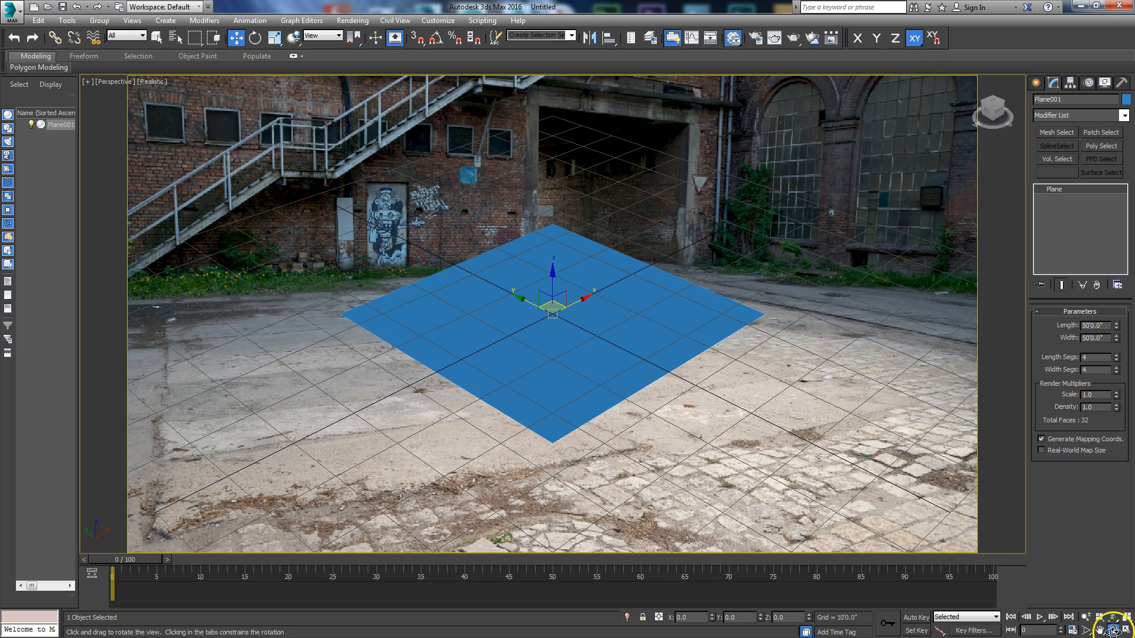
drag(616, 380, 567, 347)
key(w)
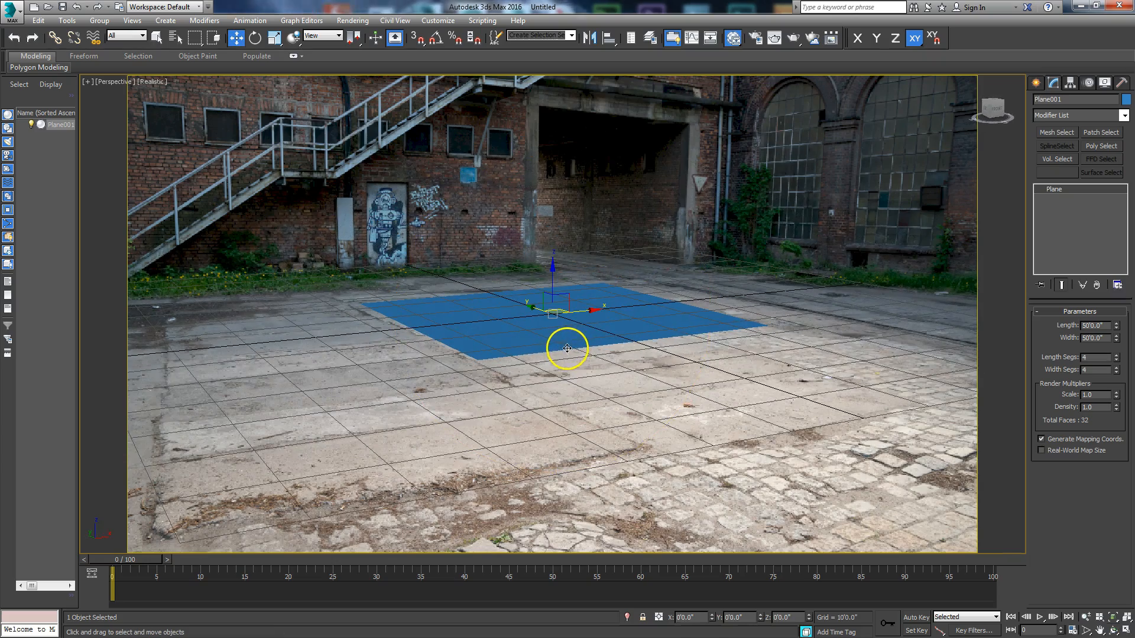
click(1100, 631)
mouse_move(556, 302)
mouse_down()
mouse_move(557, 322)
mouse_move(553, 313)
mouse_move(571, 314)
mouse_up()
click(1113, 630)
drag(543, 449, 551, 447)
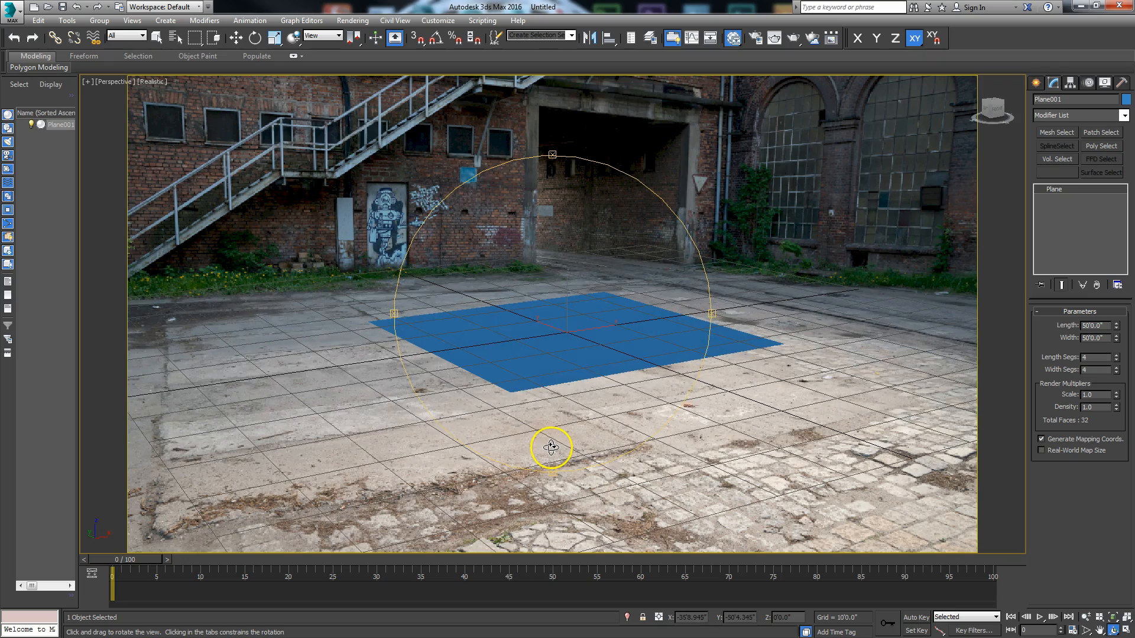
key(w)
Step: Zoom in and reframe the perspective view until the plane covers most of the courtyard ground in the photo
click(1086, 618)
drag(596, 398, 608, 368)
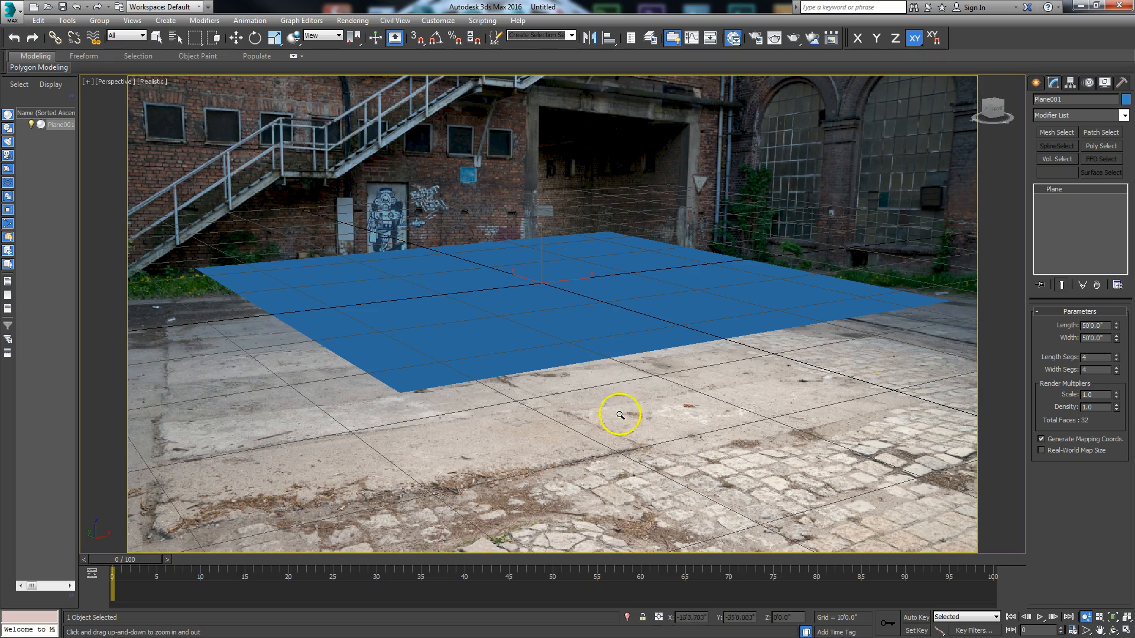
click(1100, 630)
drag(668, 296, 654, 375)
click(1113, 631)
drag(519, 438, 520, 435)
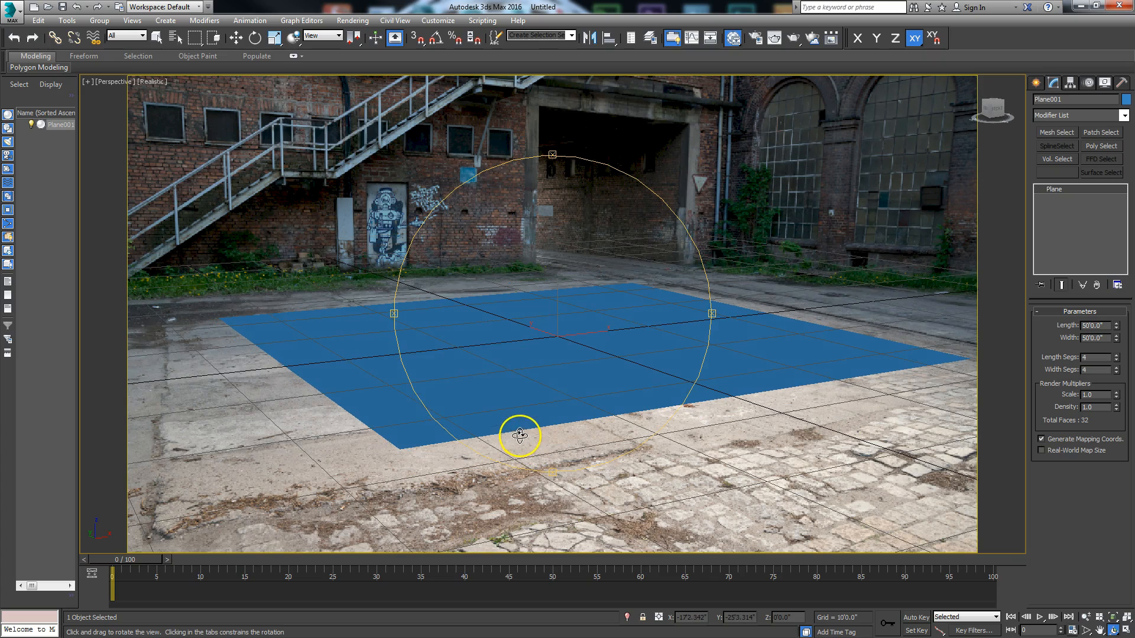
click(1086, 616)
drag(601, 354, 605, 343)
click(1100, 630)
drag(719, 435, 753, 449)
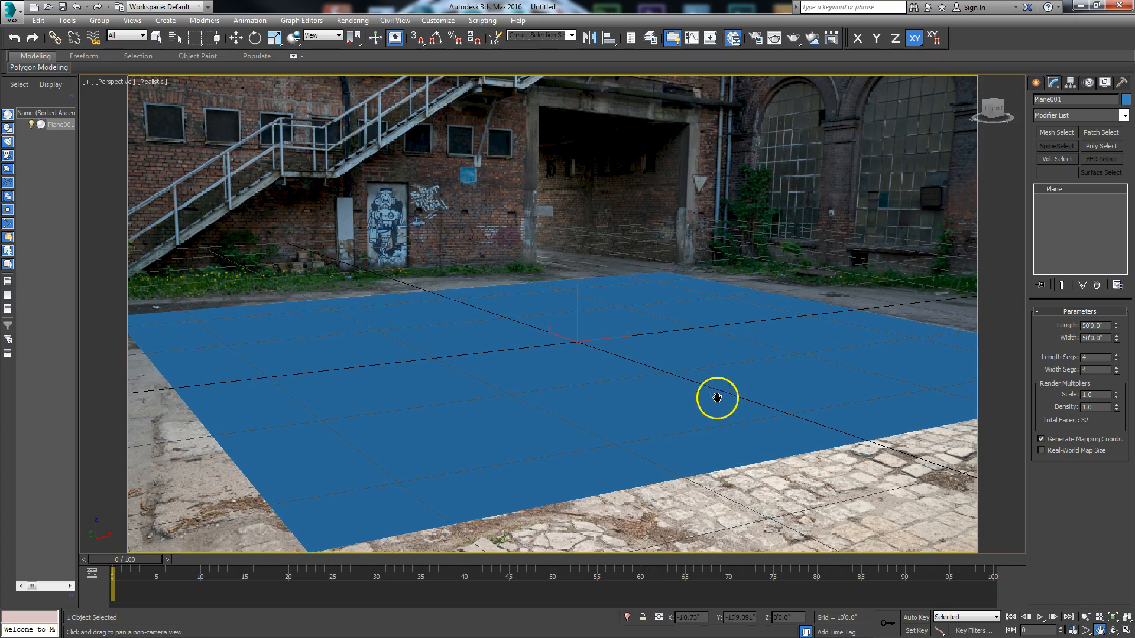
Step: Start the Perspective Match utility and show its XYZ vanishing lines in the viewport
click(1122, 82)
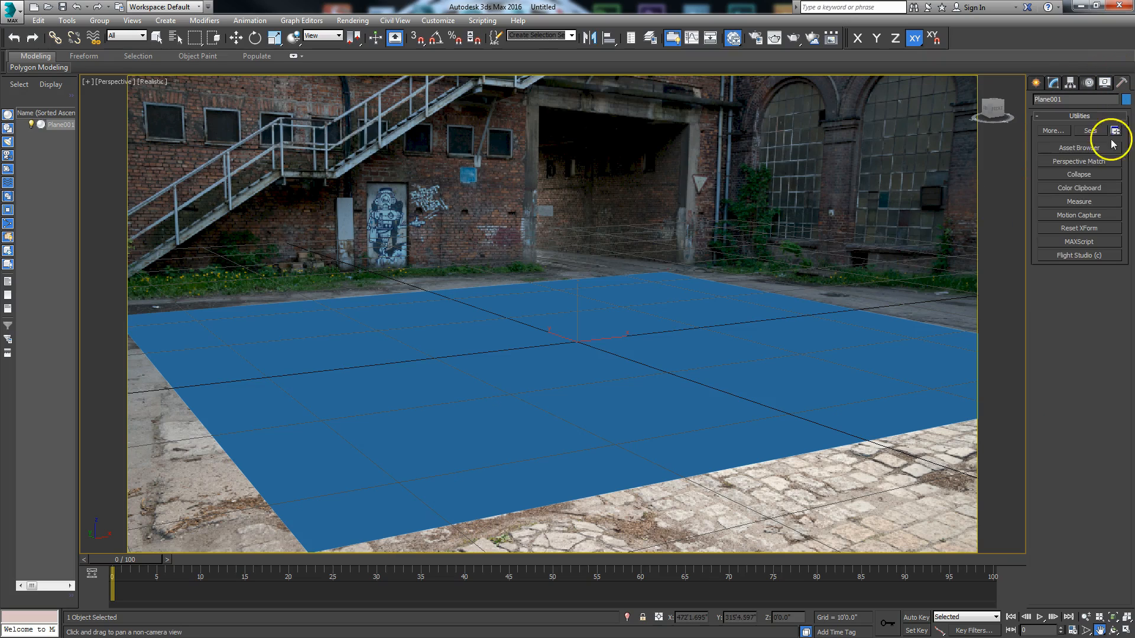
click(1067, 161)
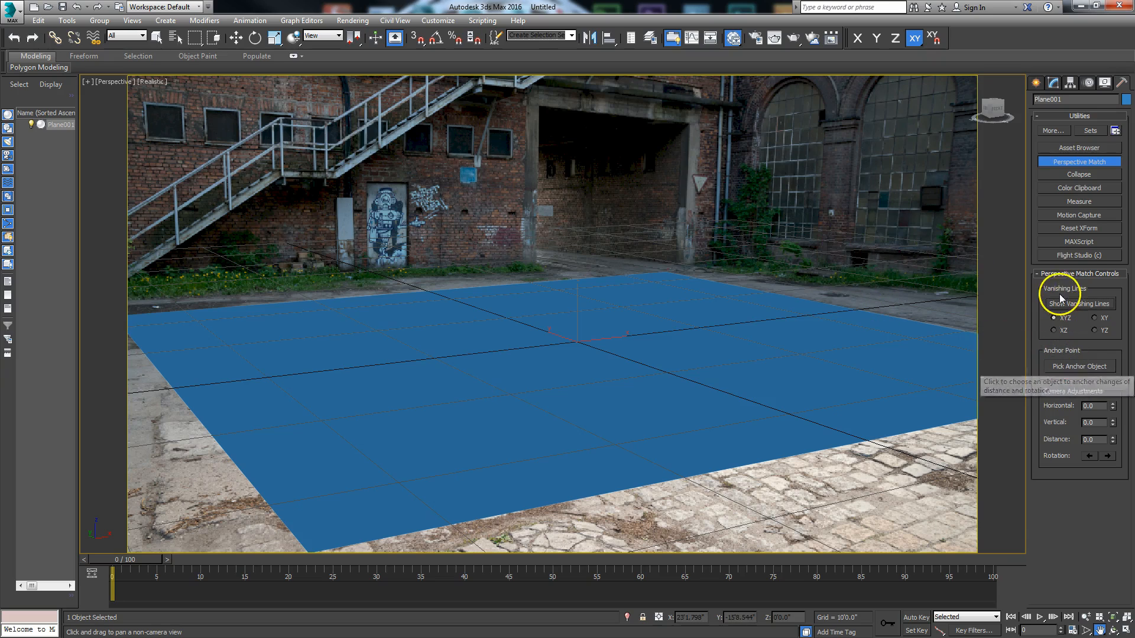
click(1079, 306)
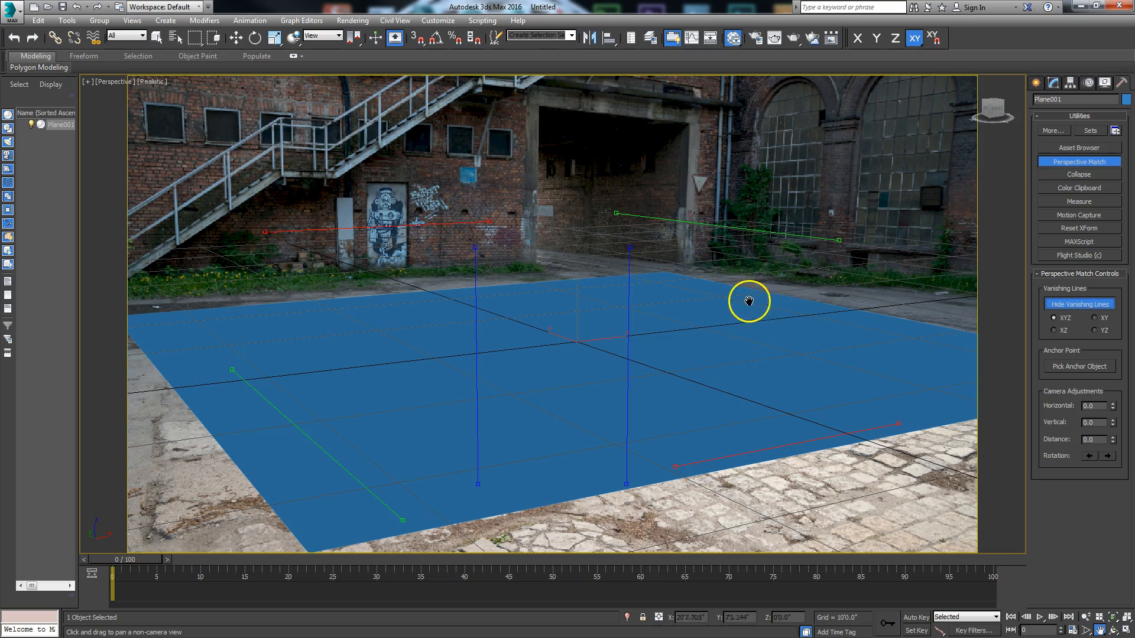
Step: Align the upper green vanishing line with the base of the wall below the arched windows
key(w)
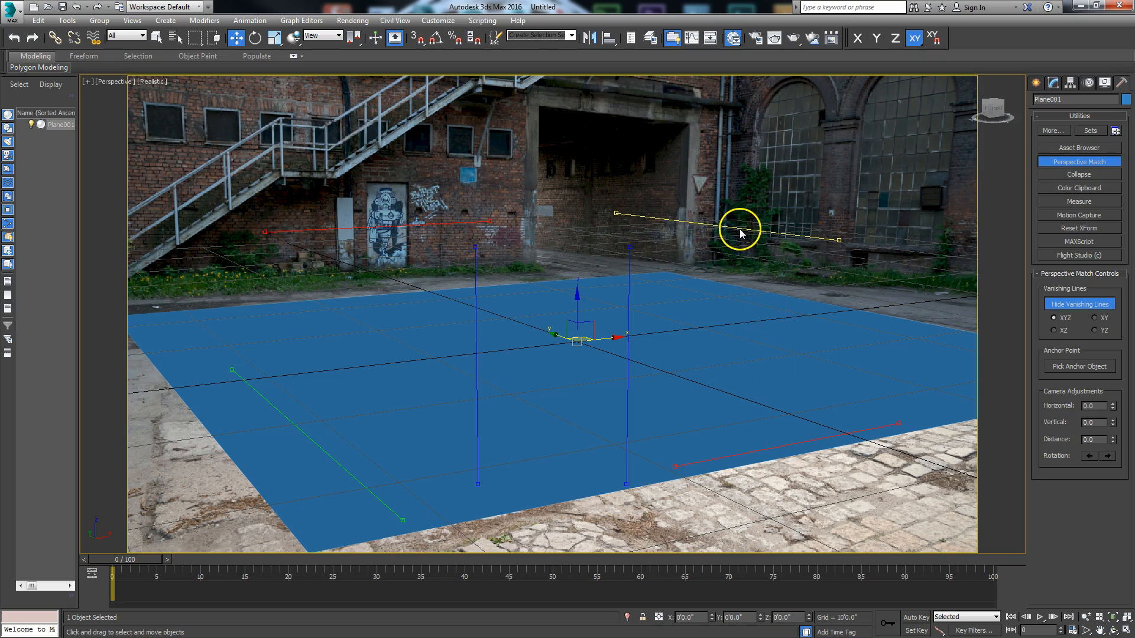
drag(735, 226, 854, 280)
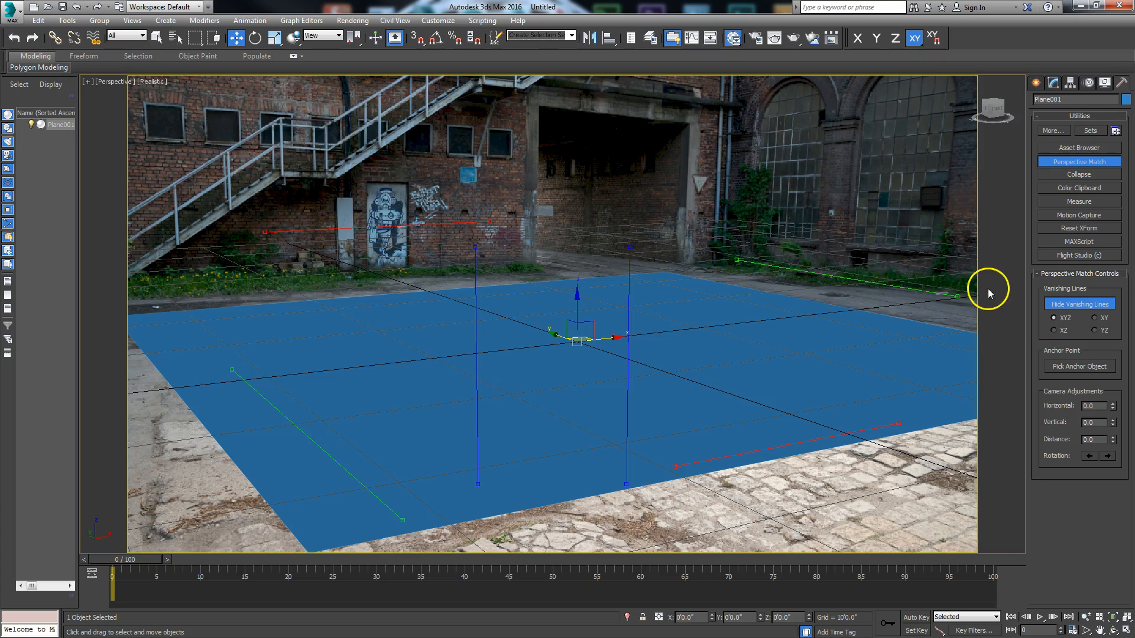
drag(958, 297, 978, 289)
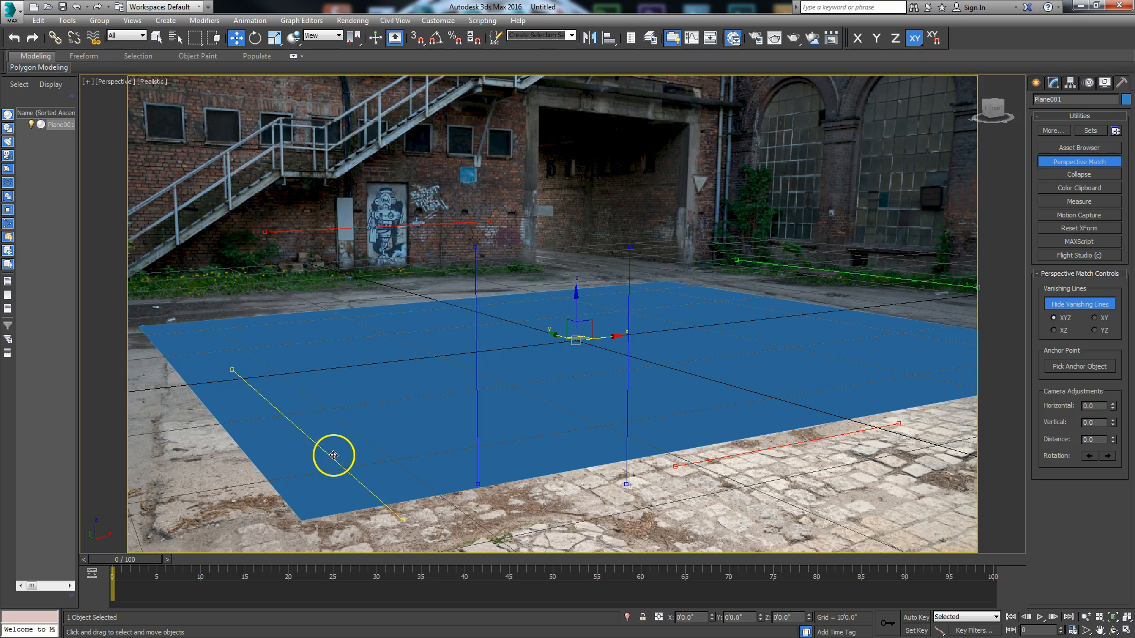
Step: Deselect the plane and align the other green vanishing line with the perspective of the arched windows' upper part
drag(327, 454, 483, 394)
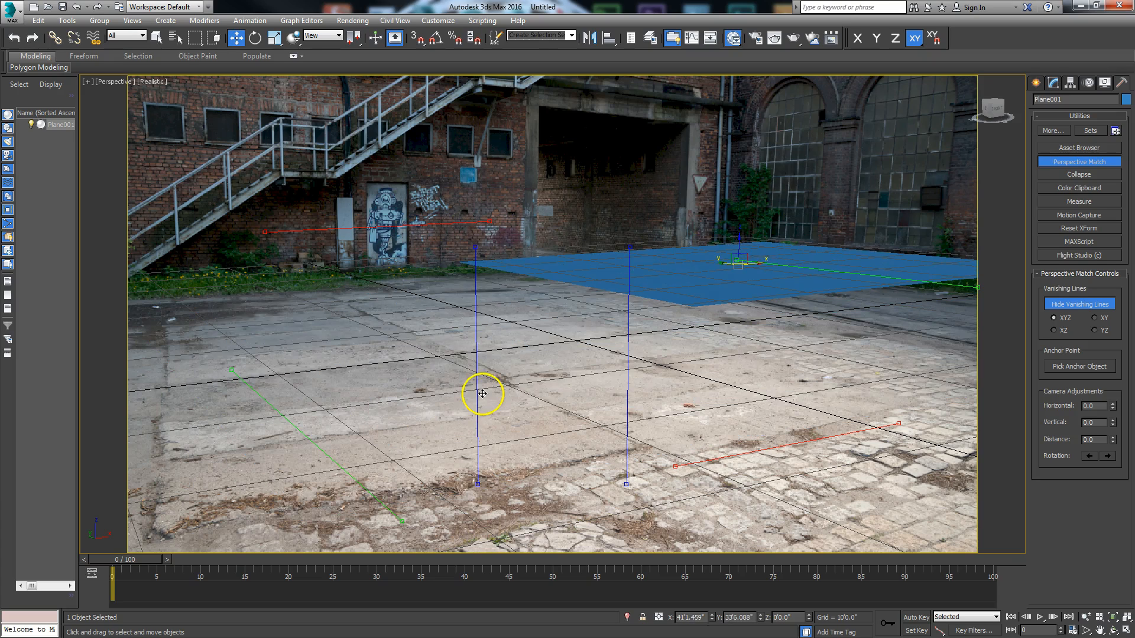
key(ctrl+z)
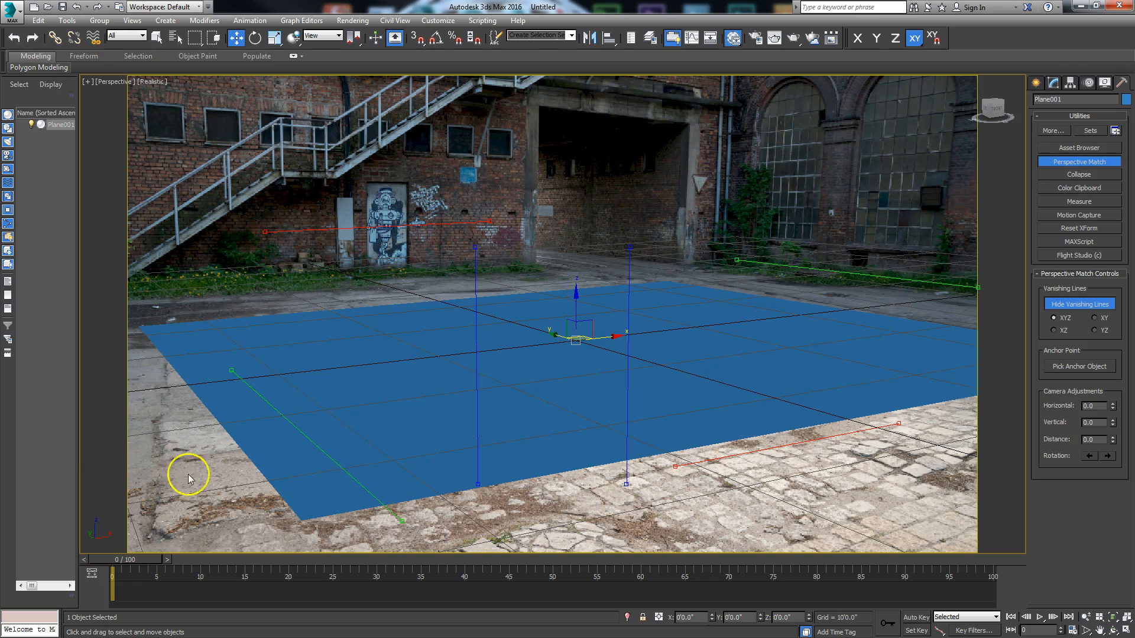
click(454, 515)
drag(395, 512, 963, 90)
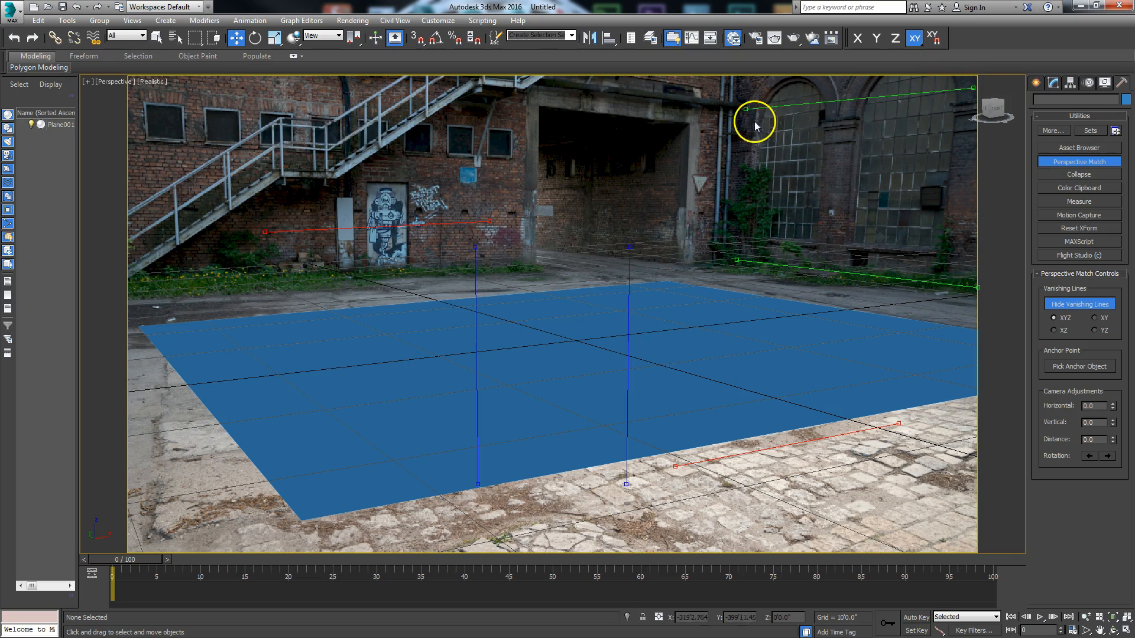
drag(746, 109, 739, 122)
Step: Align the two red vanishing lines with the base of the brick wall behind the stairs and the top edge of its small windows
click(344, 229)
drag(343, 230, 310, 284)
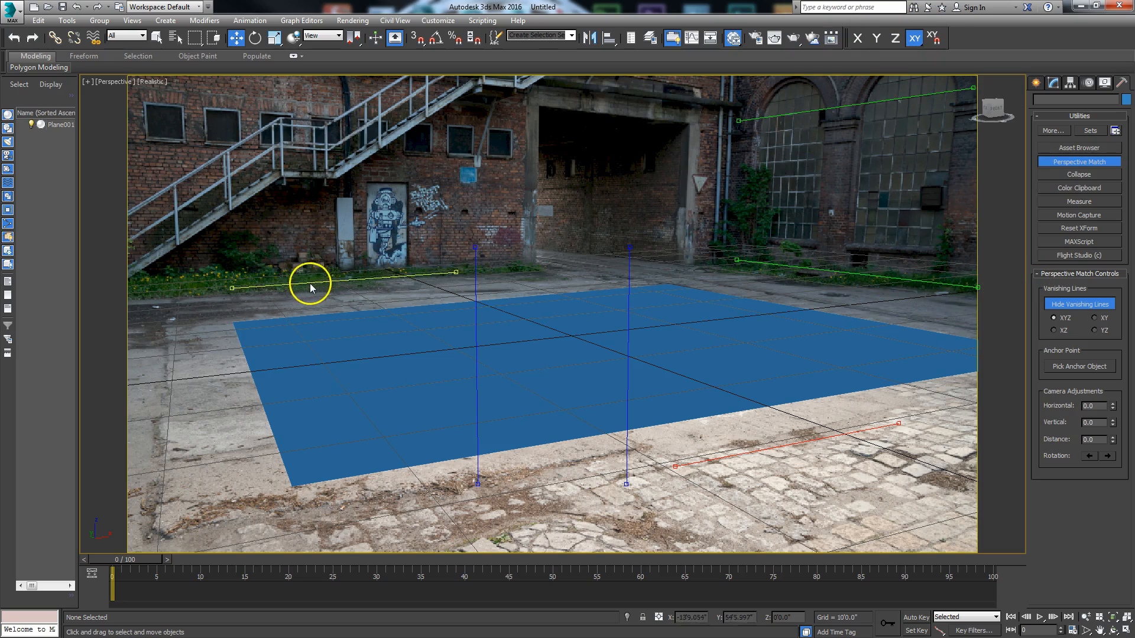
drag(235, 290, 228, 296)
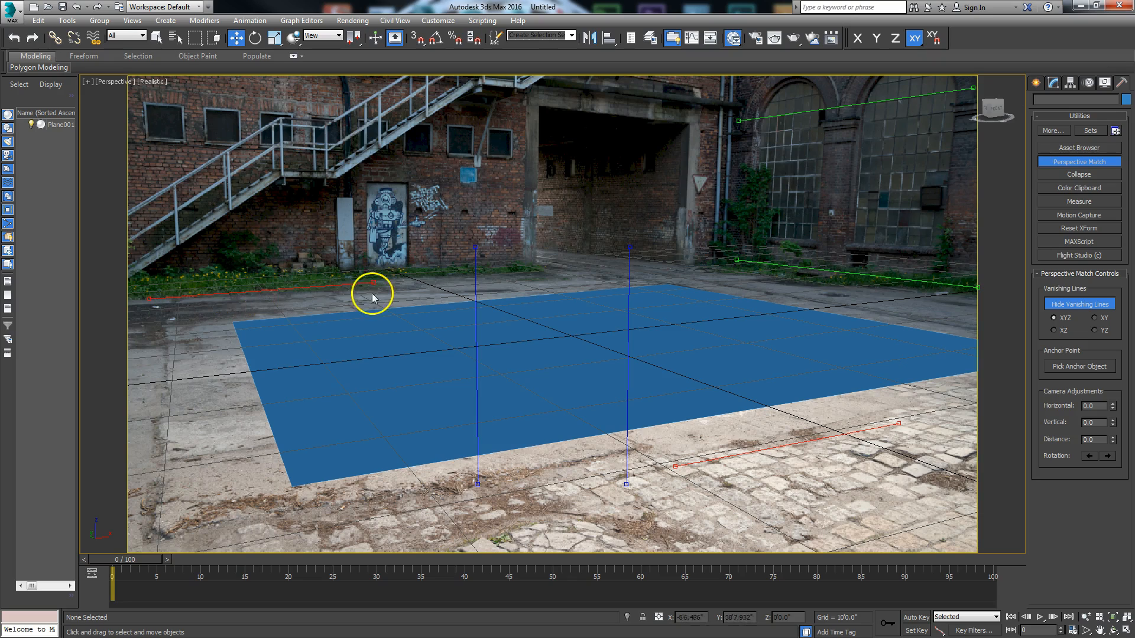
drag(373, 284, 533, 274)
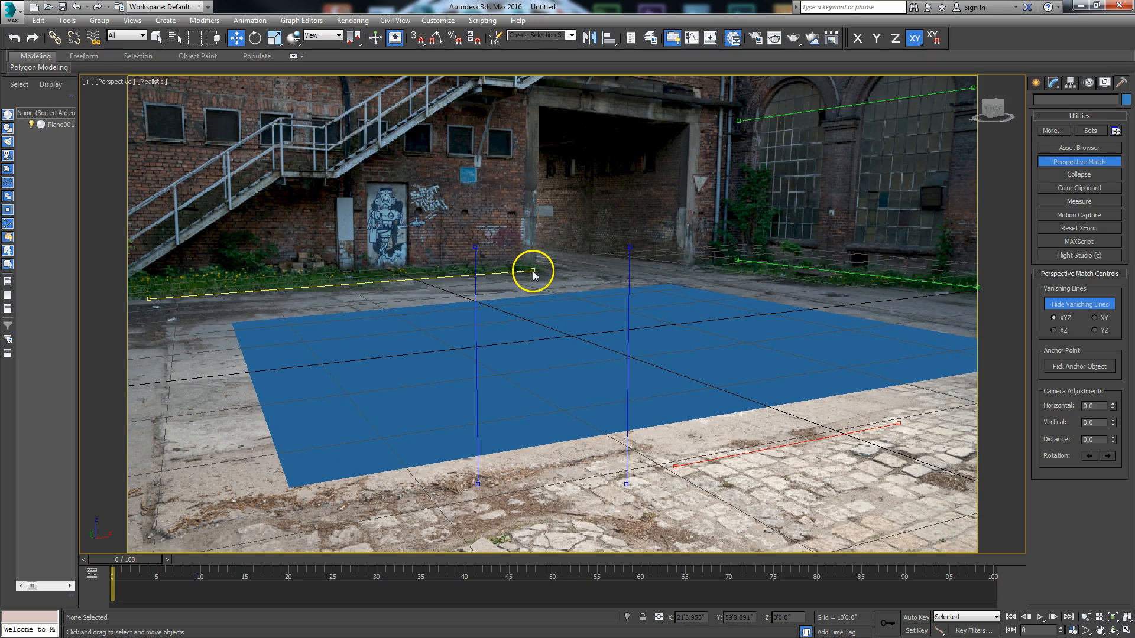
drag(700, 460, 181, 108)
drag(374, 106, 513, 134)
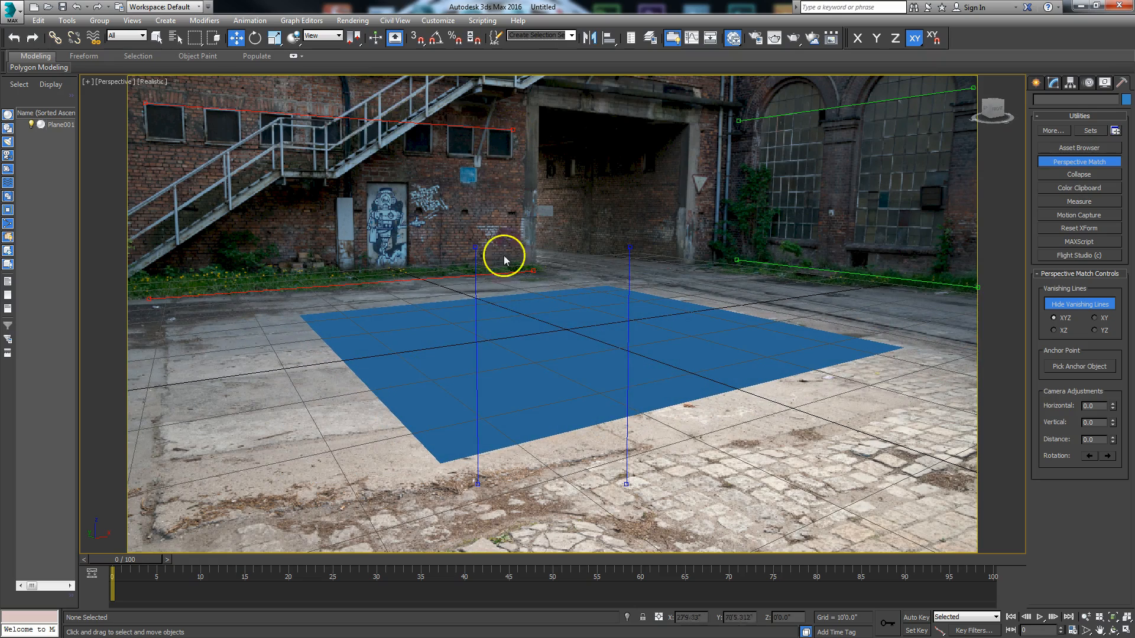
Step: Zoom the matched perspective view in until the plane fills most of the courtyard ground
click(1086, 617)
drag(630, 352, 642, 337)
right_click(643, 337)
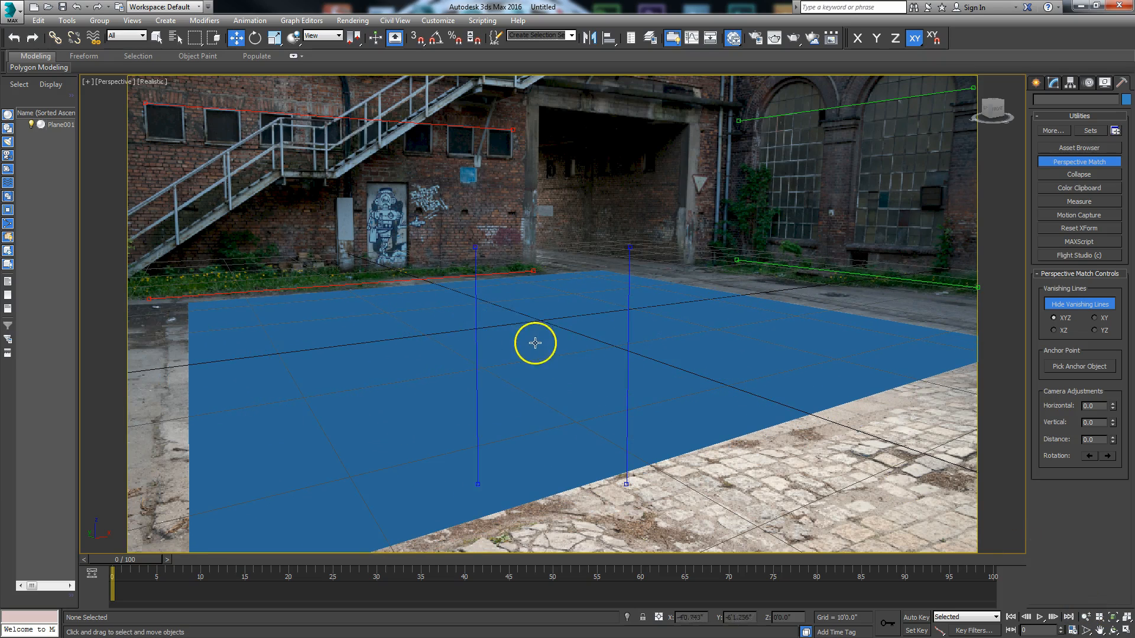
right_click(748, 502)
click(762, 482)
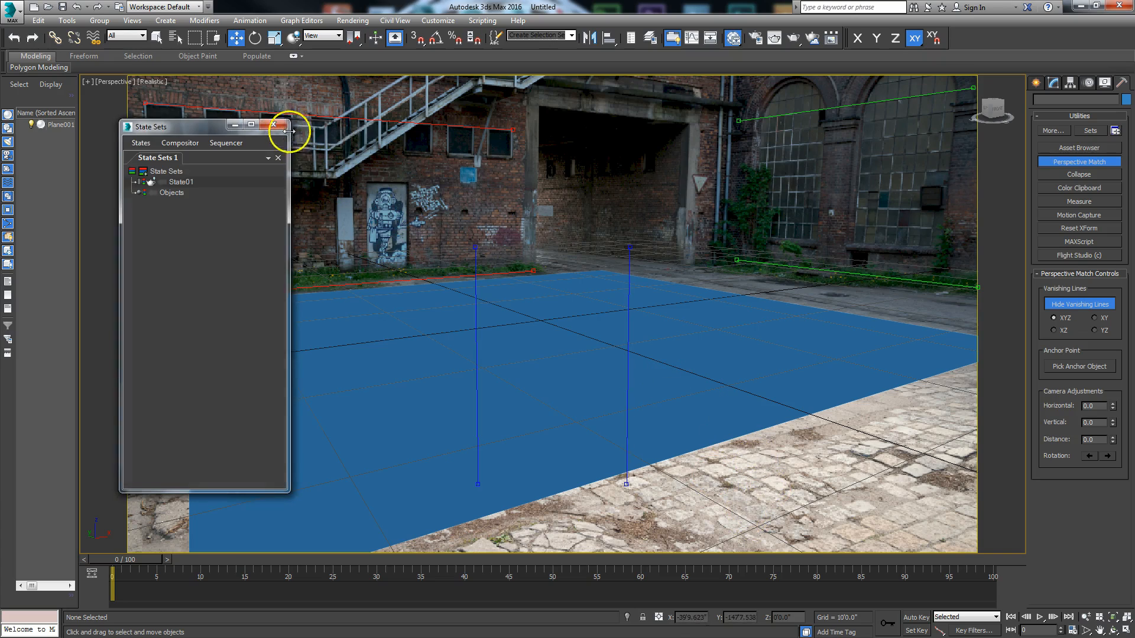
click(273, 124)
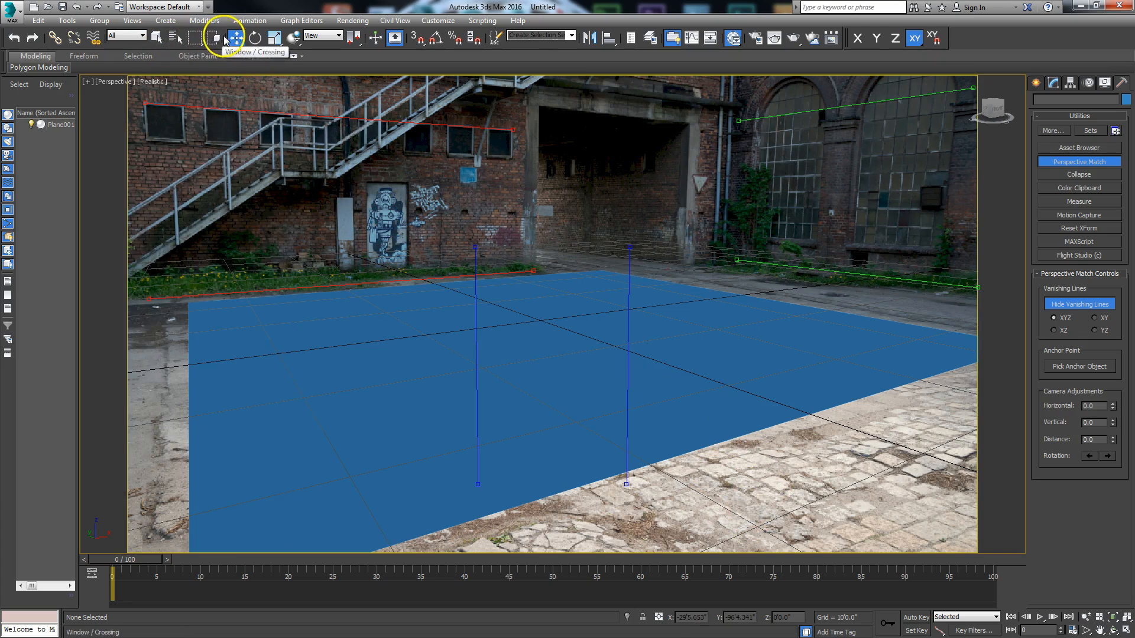
Step: Align the two blue vanishing lines with the gateway's vertical edge and the wall pillar between the arched windows
drag(477, 263, 538, 126)
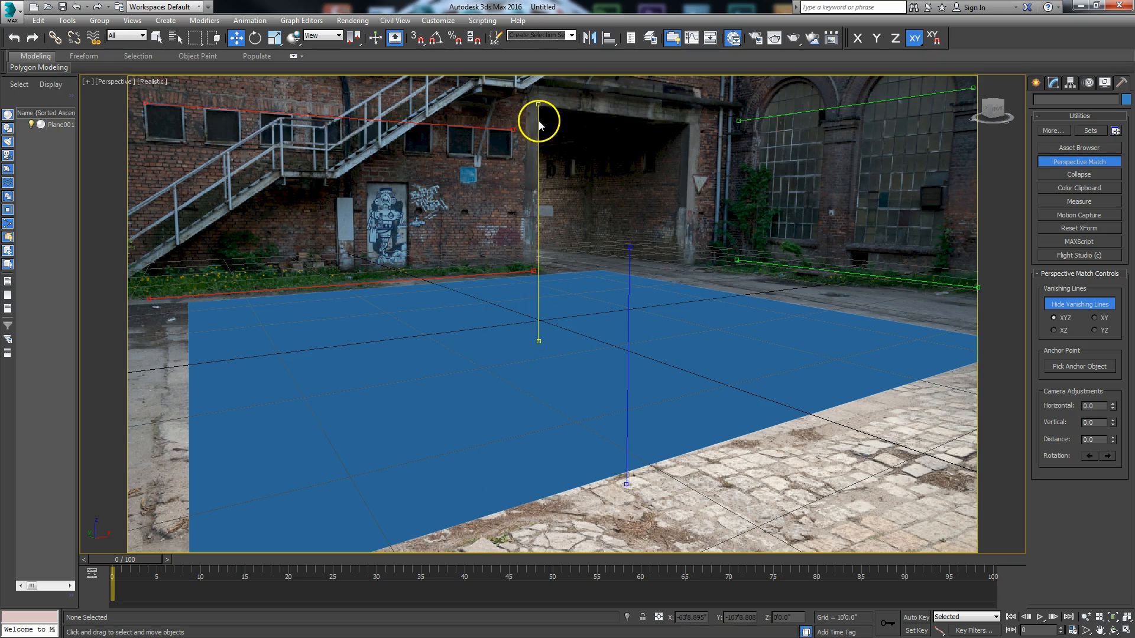
drag(537, 341, 536, 263)
click(629, 336)
drag(629, 336, 855, 207)
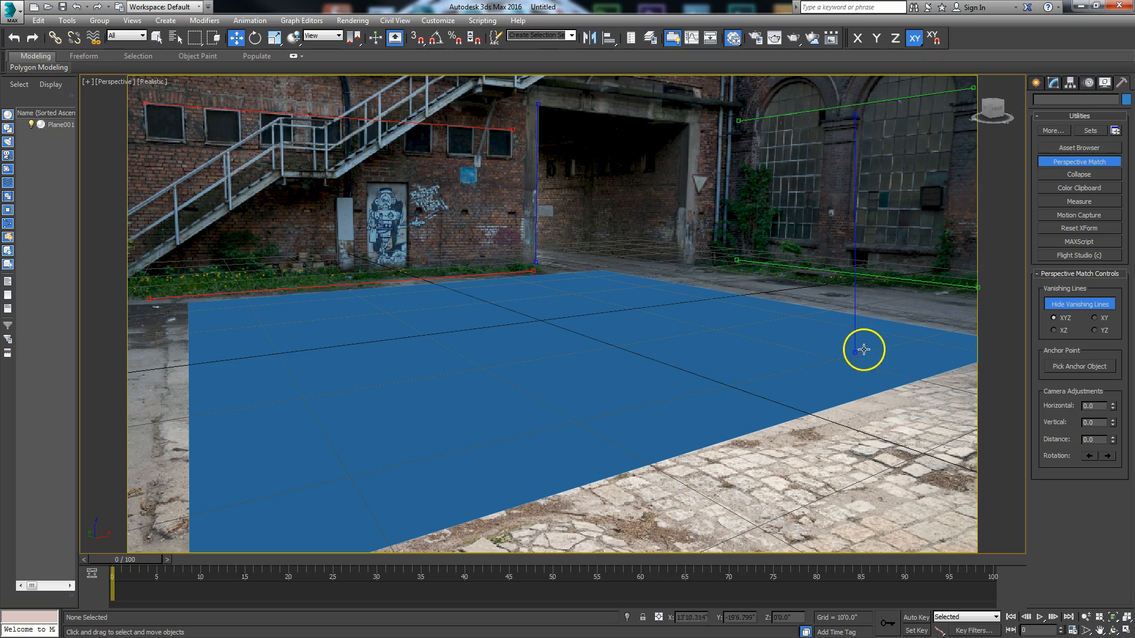
drag(857, 350, 844, 280)
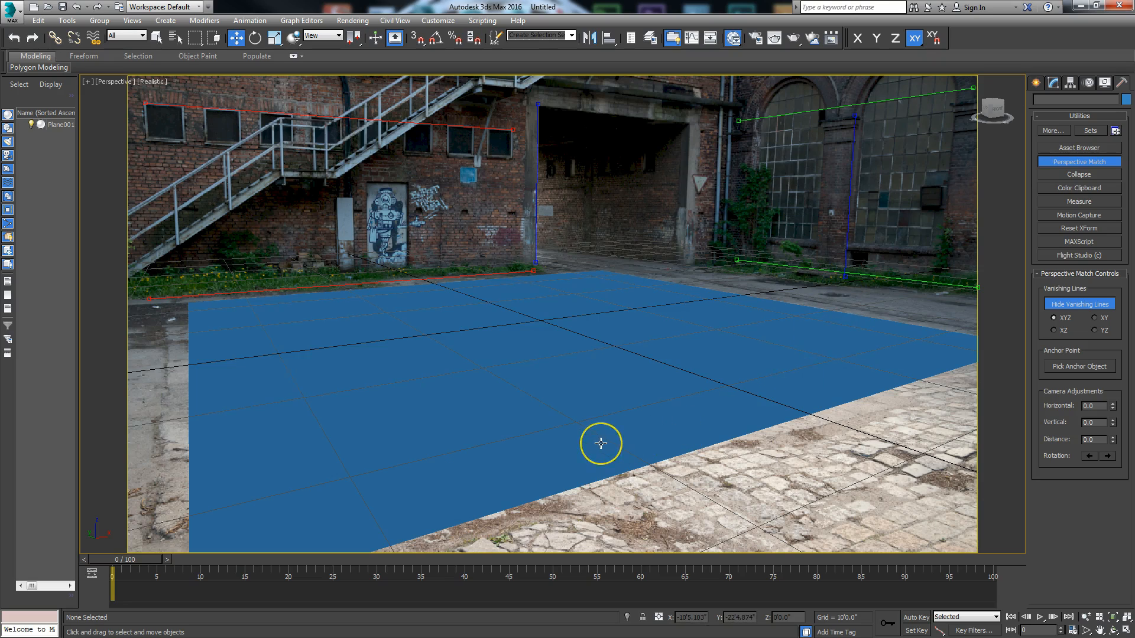
click(797, 266)
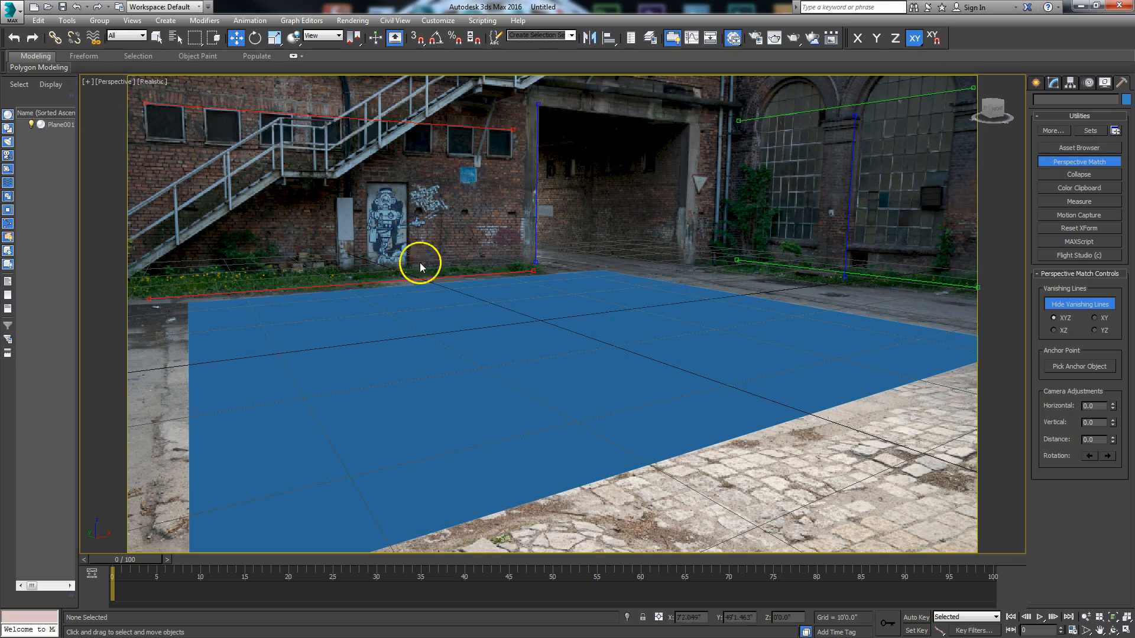
Step: Zoom and pan the matched perspective view to fit the plane to the courtyard ground, ready for moving objects
click(1086, 616)
drag(790, 403, 742, 380)
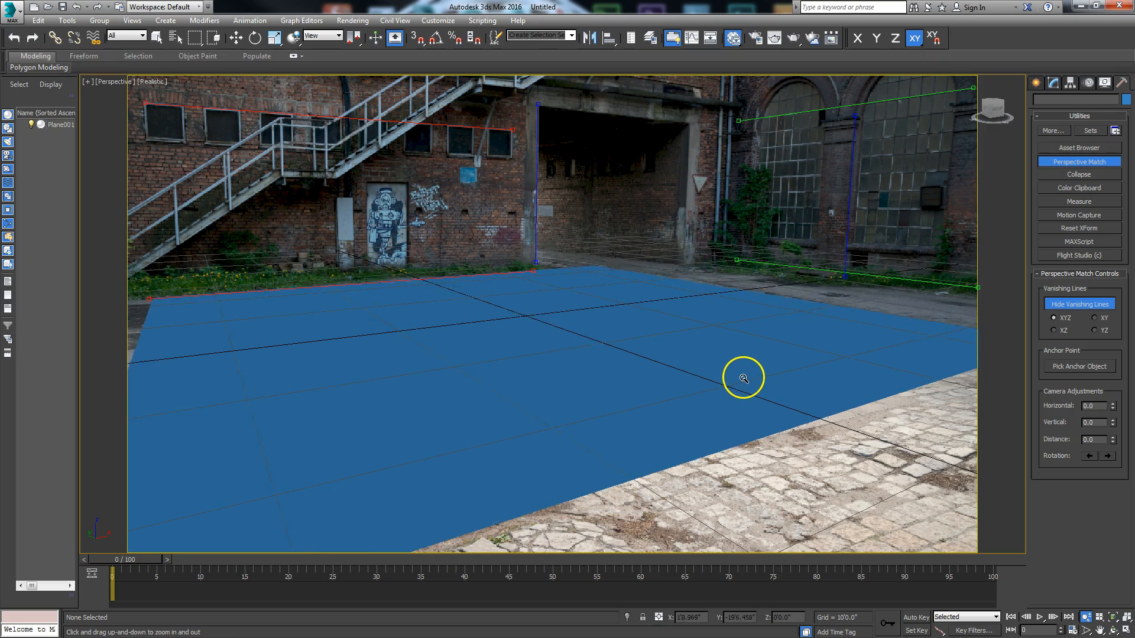
click(1100, 631)
drag(665, 349, 727, 347)
key(w)
Step: Enlarge the plane to about 51'6" long and 63'6" wide and shift it along X toward the arched windows
click(842, 331)
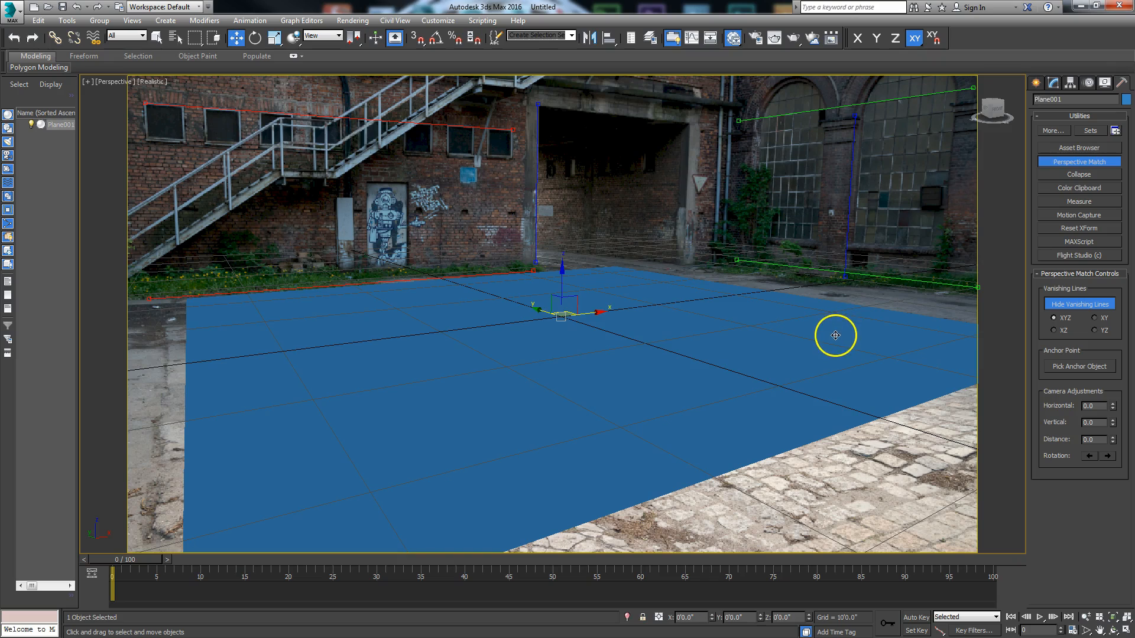
click(1054, 84)
drag(1115, 331, 1117, 324)
drag(1116, 340, 1120, 326)
drag(603, 314, 654, 316)
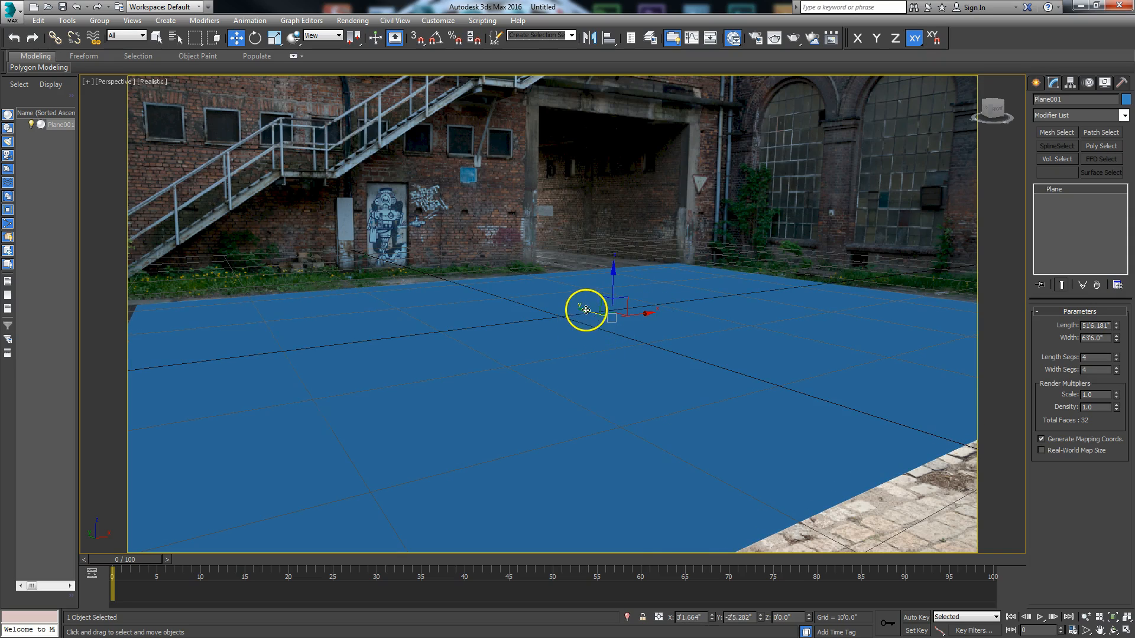
Step: Enlarge the plane further to about 59'5" long and 71'9" wide, nudging it along Y to cover the whole courtyard
mouse_move(1115, 339)
mouse_down()
mouse_move(1109, 304)
mouse_move(1107, 325)
mouse_move(1115, 316)
mouse_up()
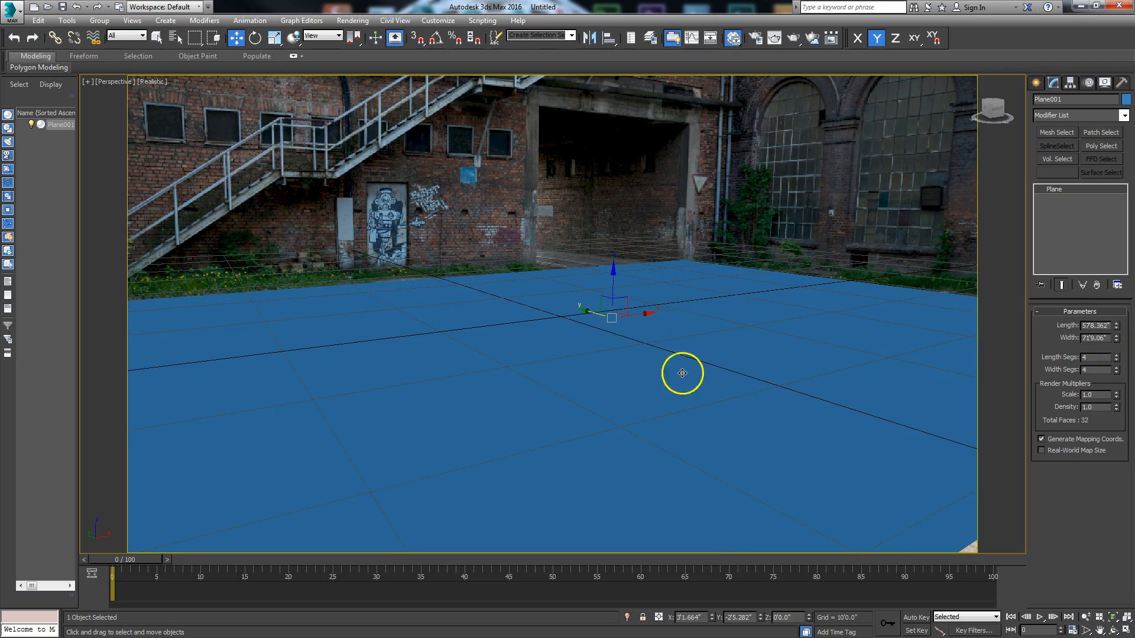
drag(585, 309, 584, 310)
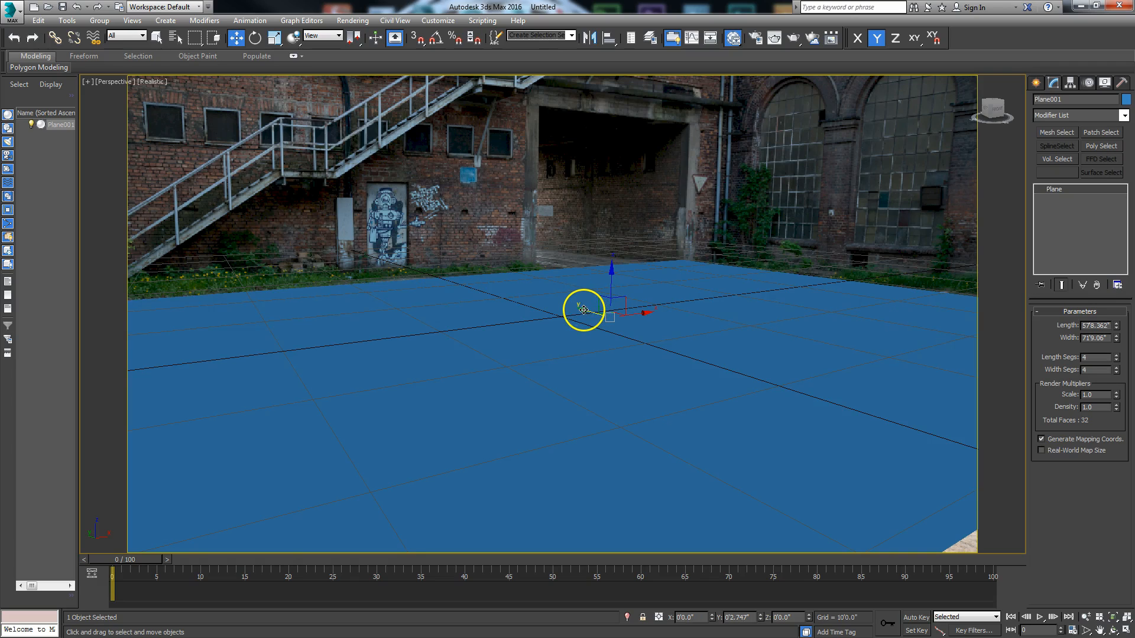
click(1116, 325)
drag(1118, 325, 1117, 320)
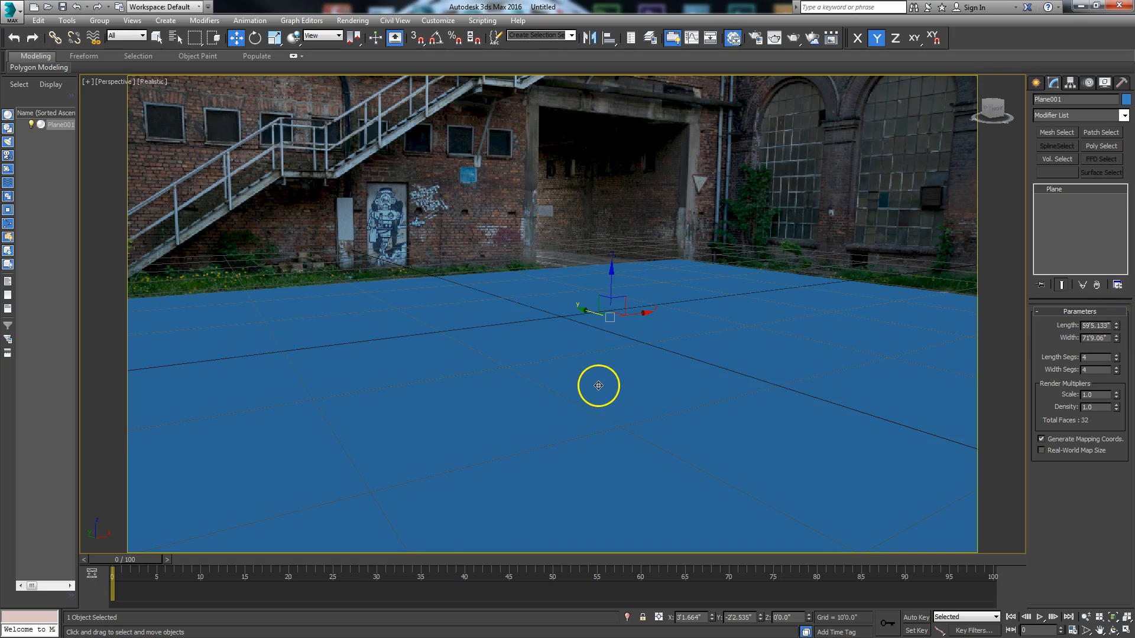
Step: Save the scene as Backplate_HDRI.max in the project's scenes folder
click(10, 18)
click(41, 140)
drag(240, 11, 580, 88)
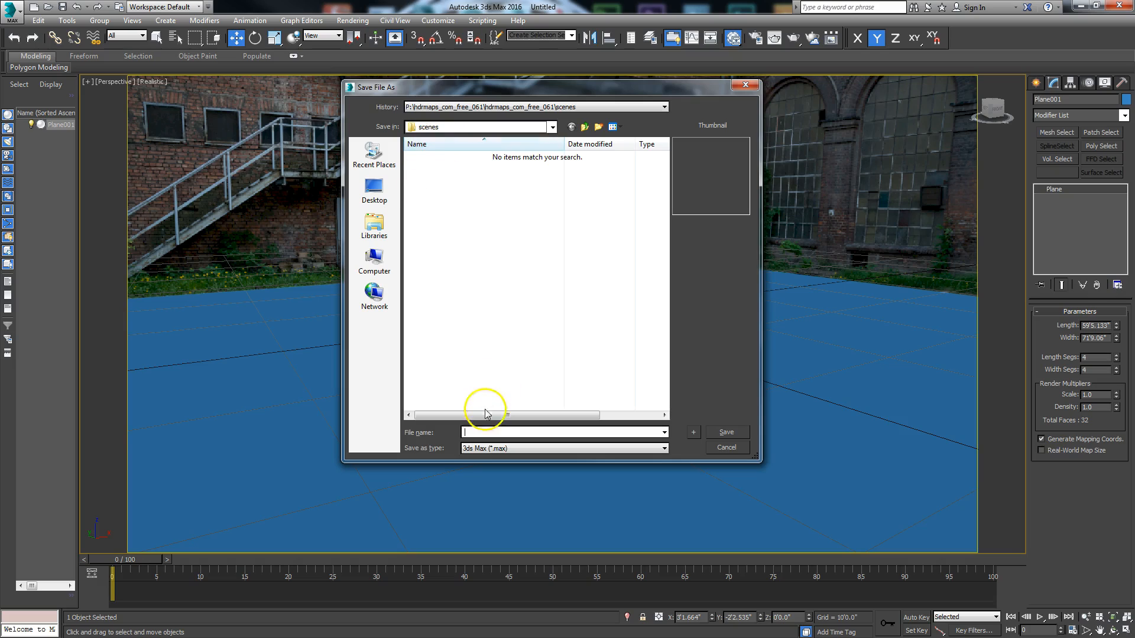
click(469, 433)
key(Return)
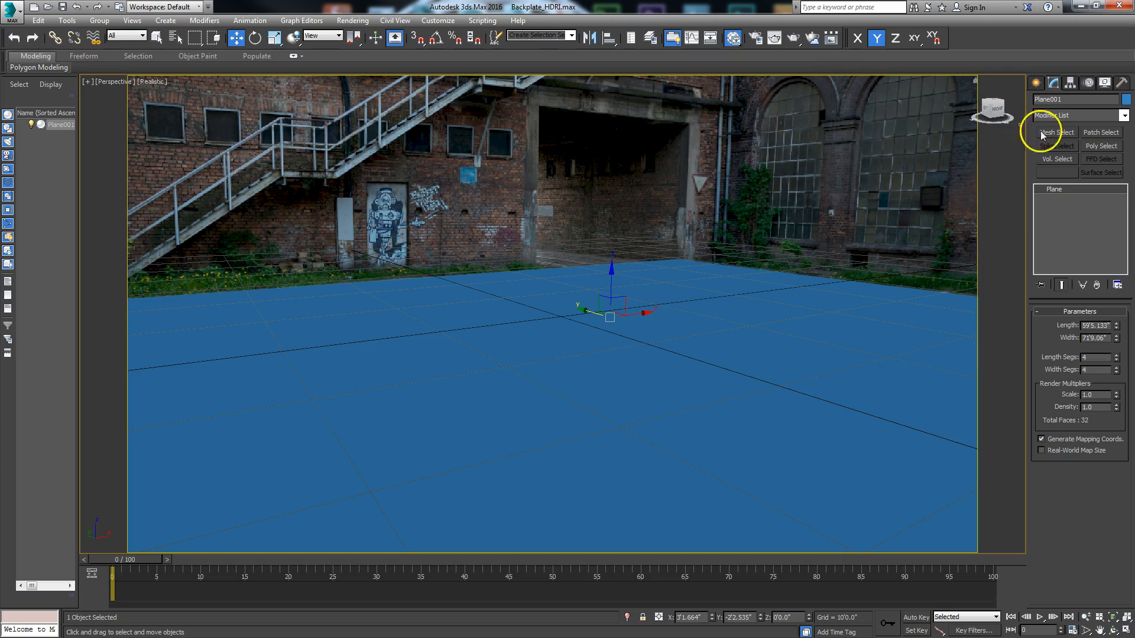
Step: Deselect the plane and save the active perspective view with the matched perspective viewport maximized
click(1124, 631)
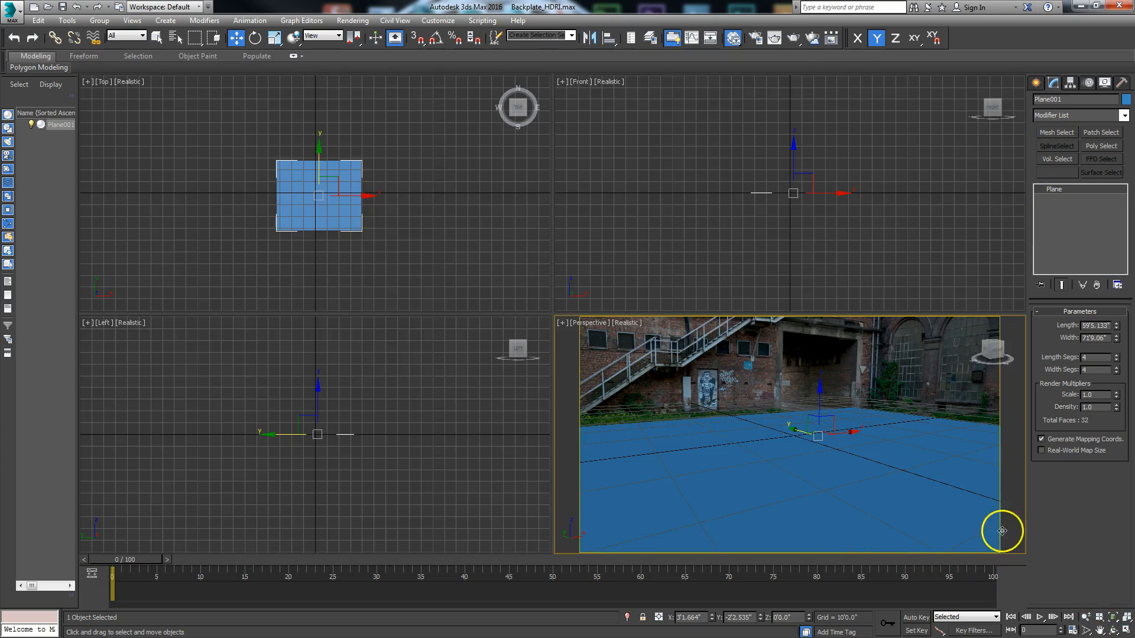
click(652, 342)
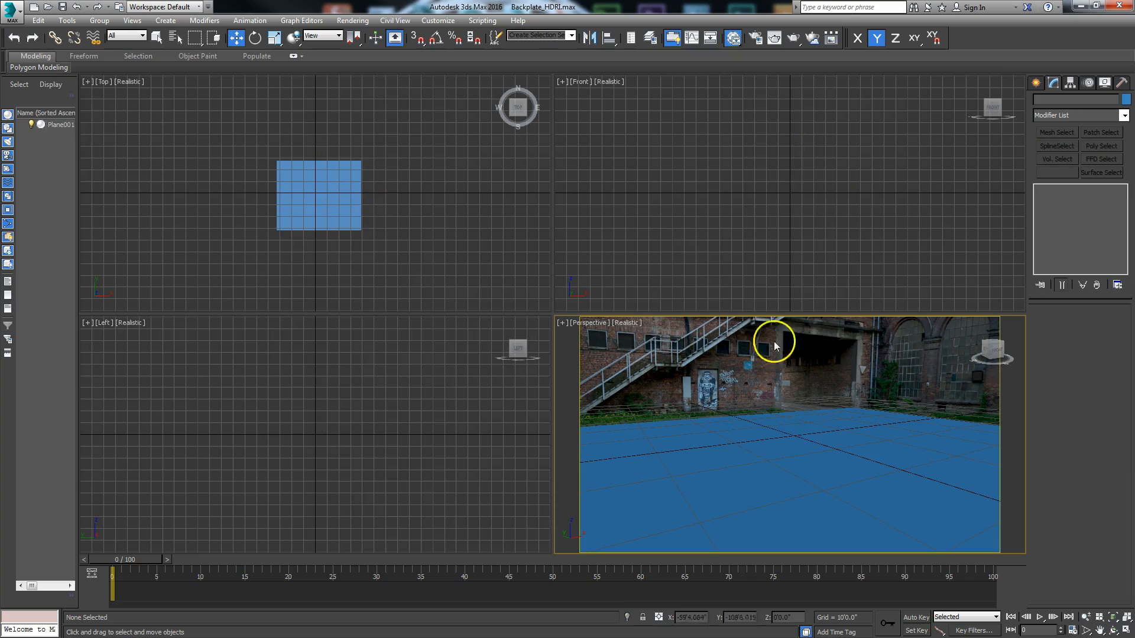
click(1125, 630)
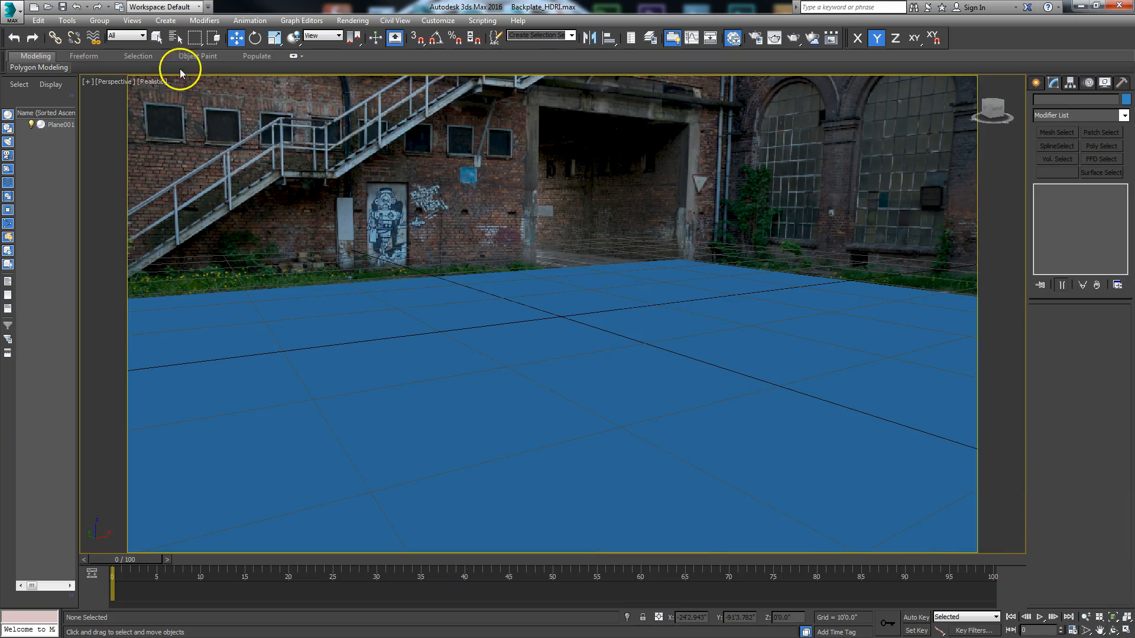
click(130, 20)
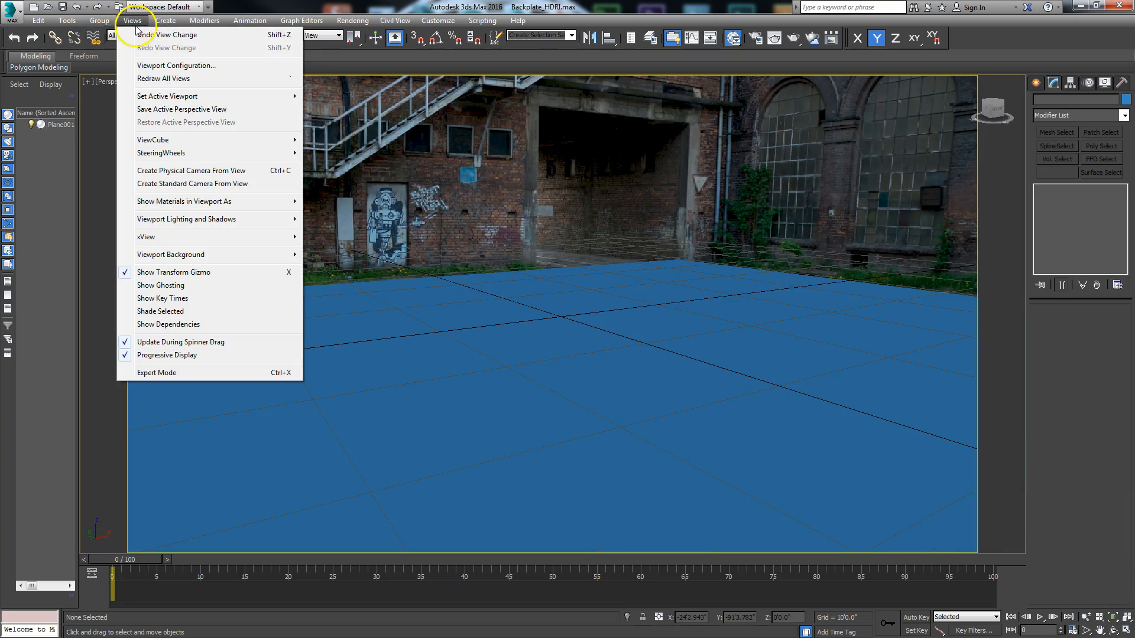
click(167, 110)
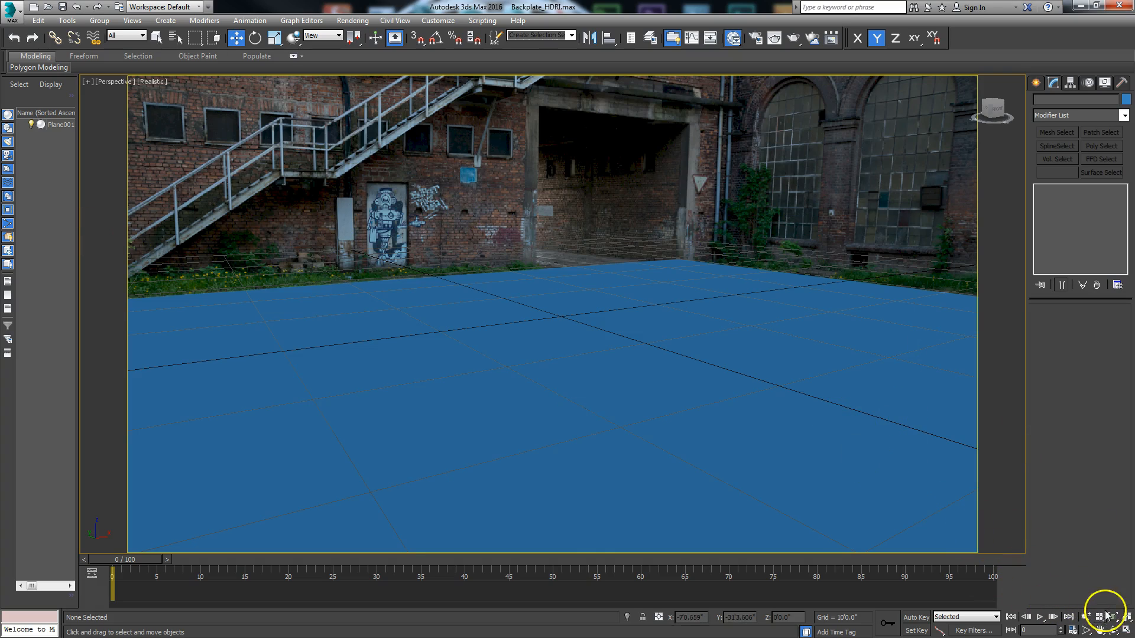
Step: Return to the four-viewport layout and set the Front viewport's background to use files
click(1125, 631)
click(694, 204)
click(606, 82)
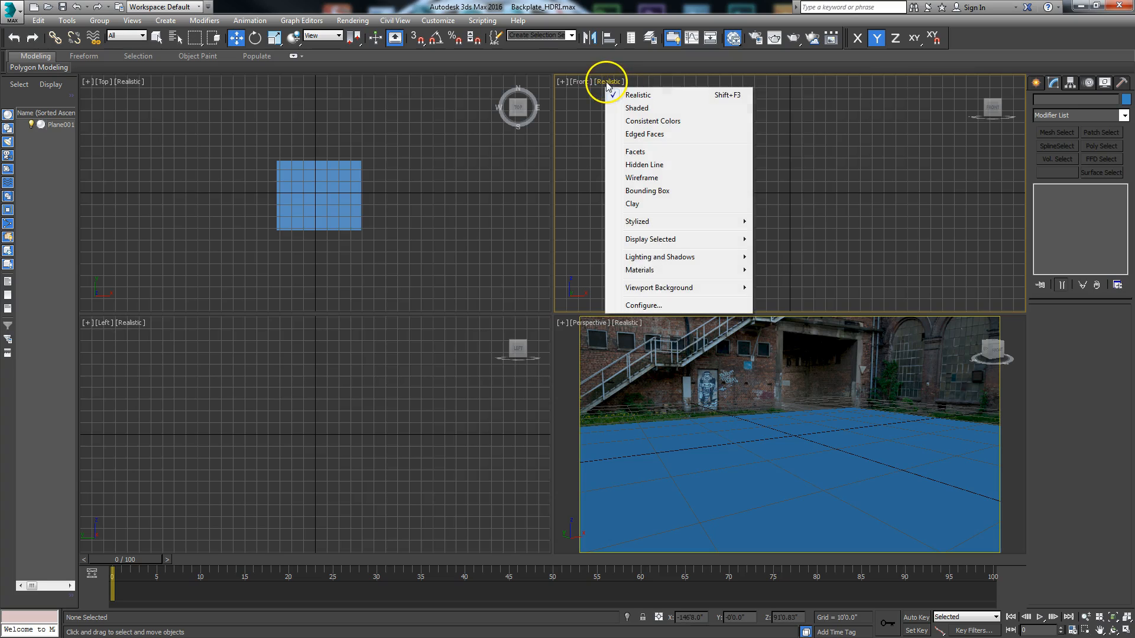
mouse_move(642, 292)
click(791, 349)
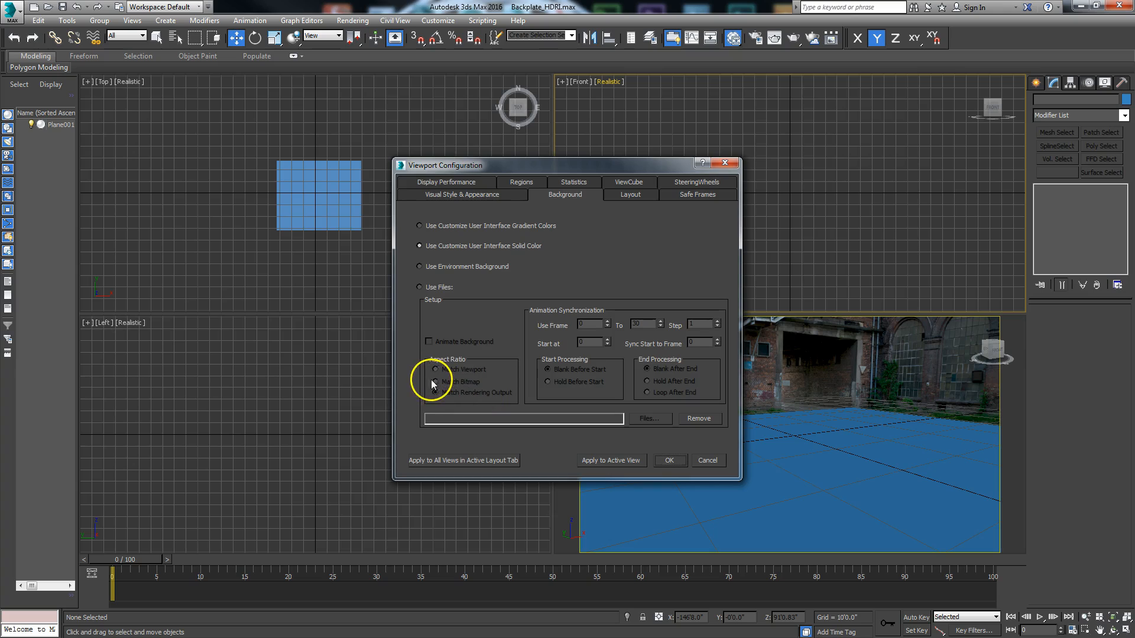
click(421, 287)
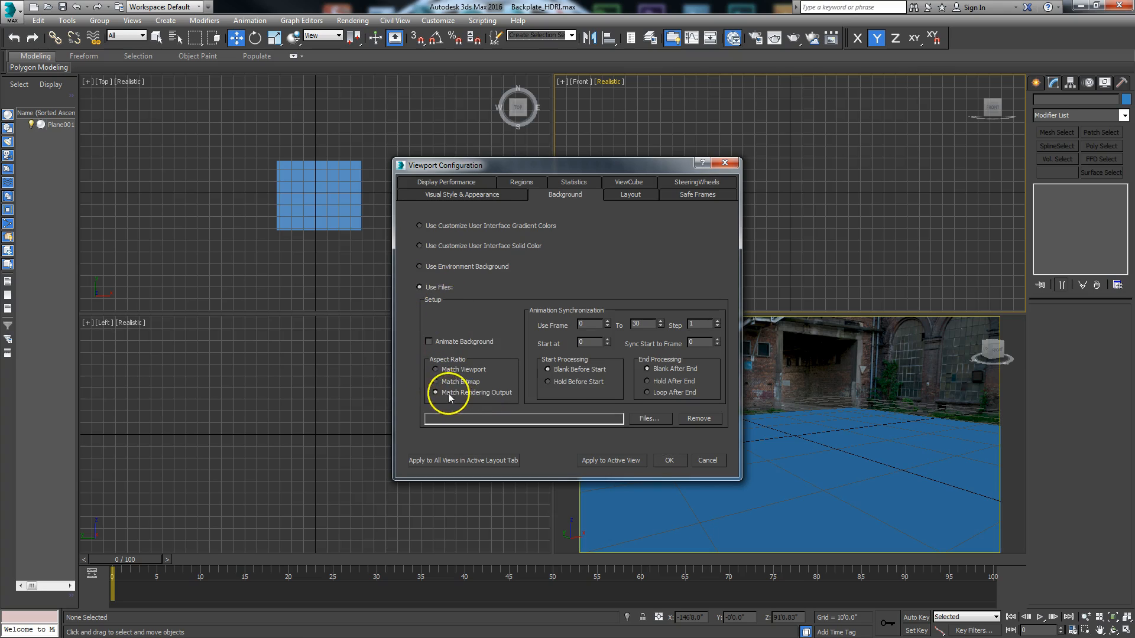
Step: Set the background's aspect ratio to Match Bitmap and load 03-28 mm-1-320 sec at f - 8,0.jpg from the backplates folder
click(647, 419)
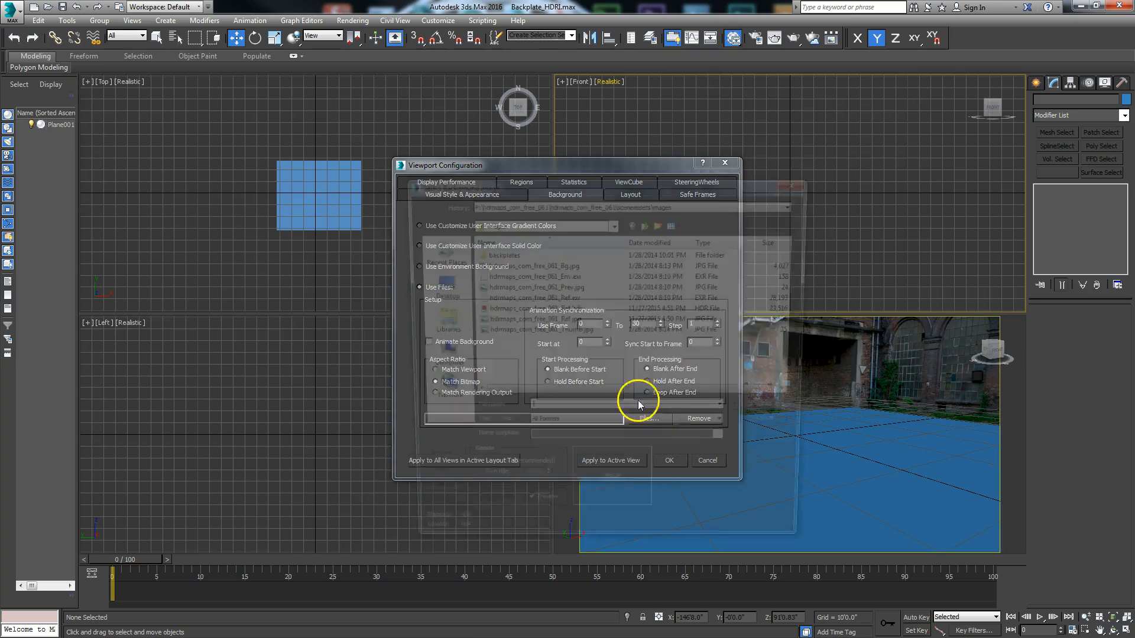
double_click(500, 256)
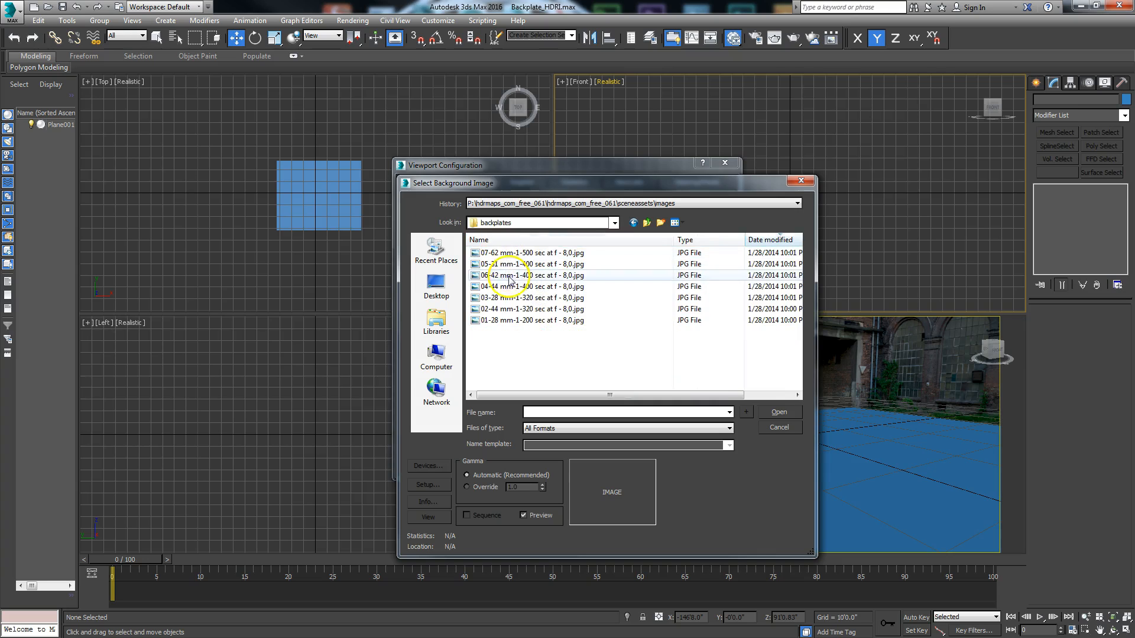
click(514, 297)
click(768, 412)
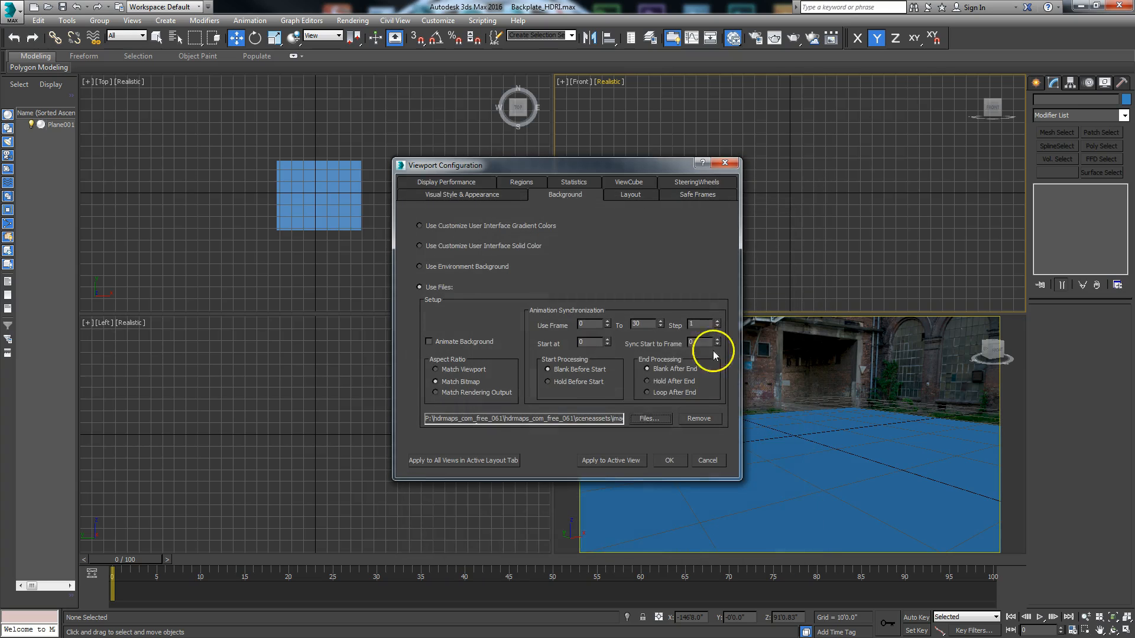
click(663, 462)
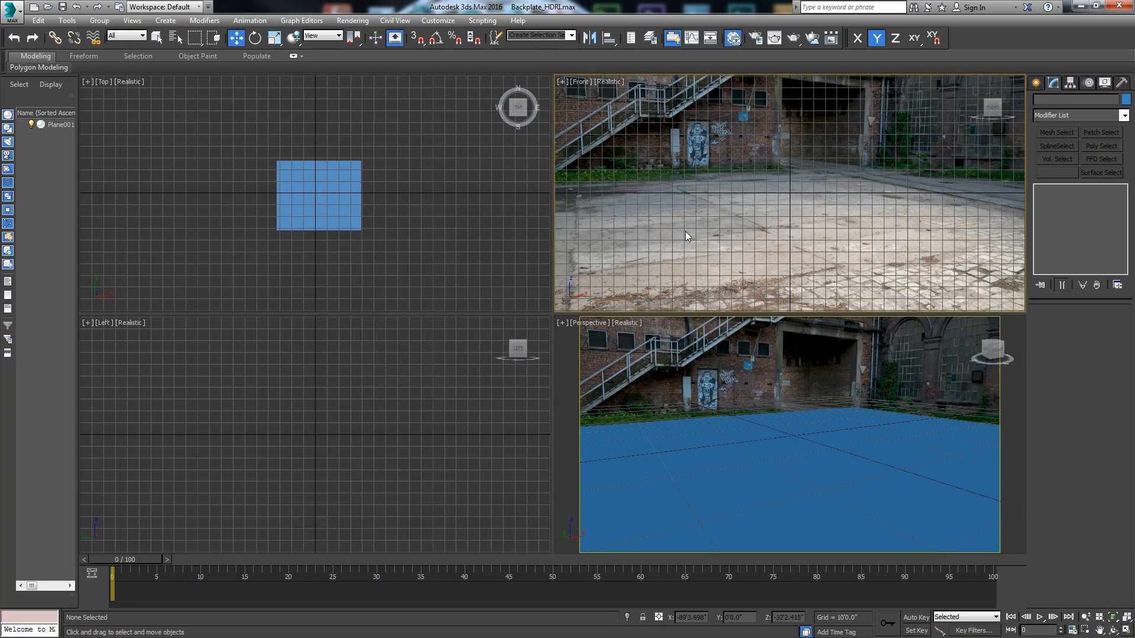
Step: Switch the Front viewport to a maximized perspective view and restore the saved perspective view in it
key(p)
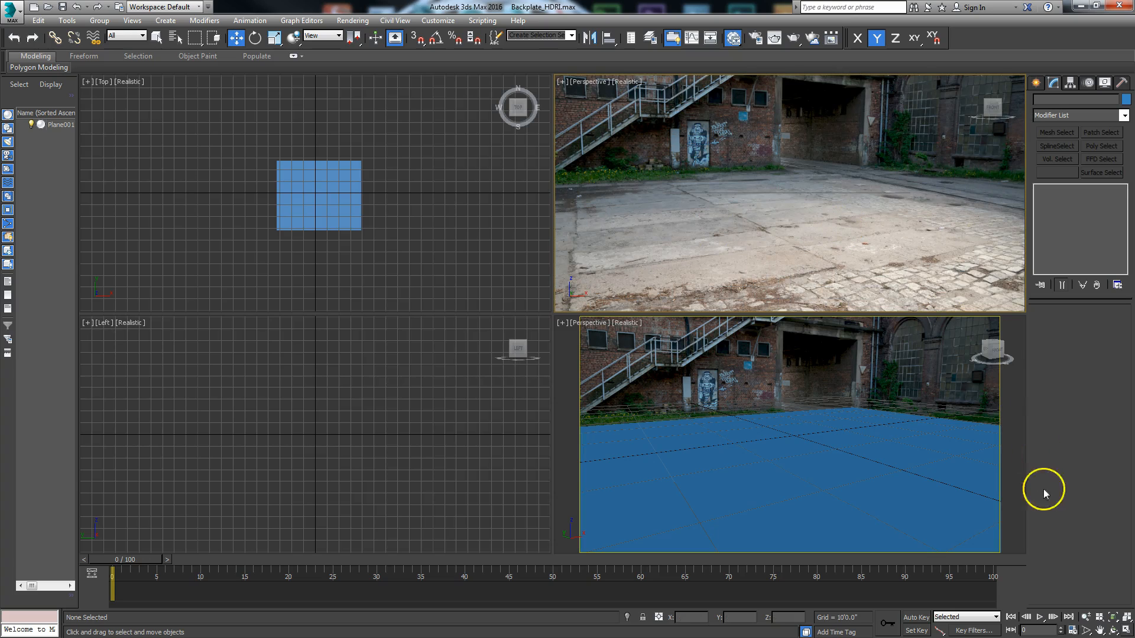
click(1128, 631)
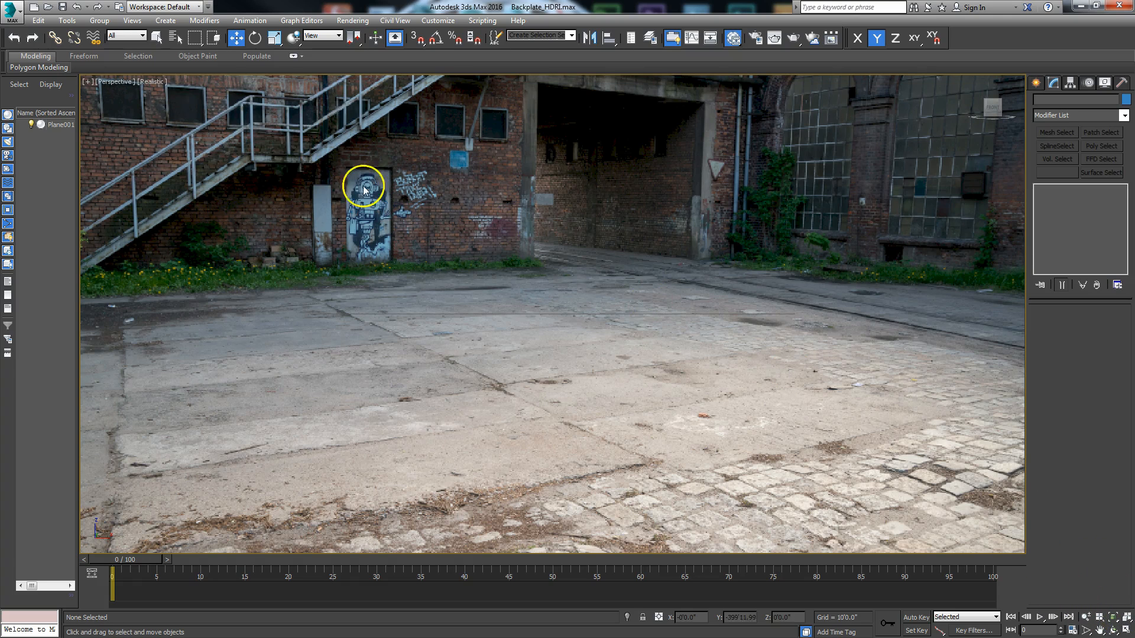
click(130, 21)
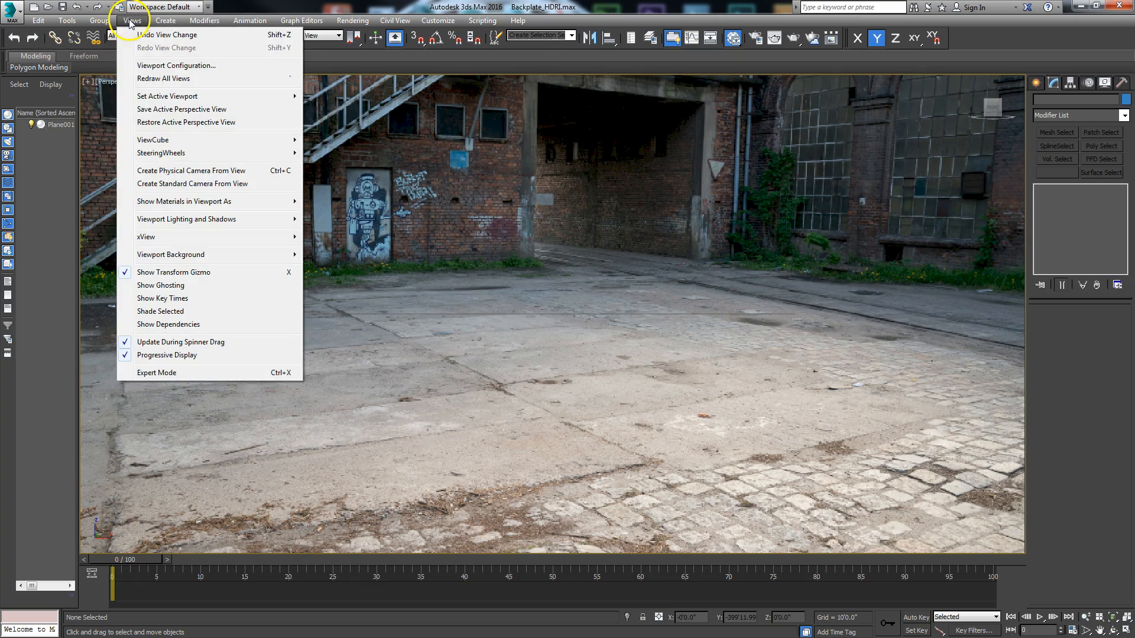
click(161, 122)
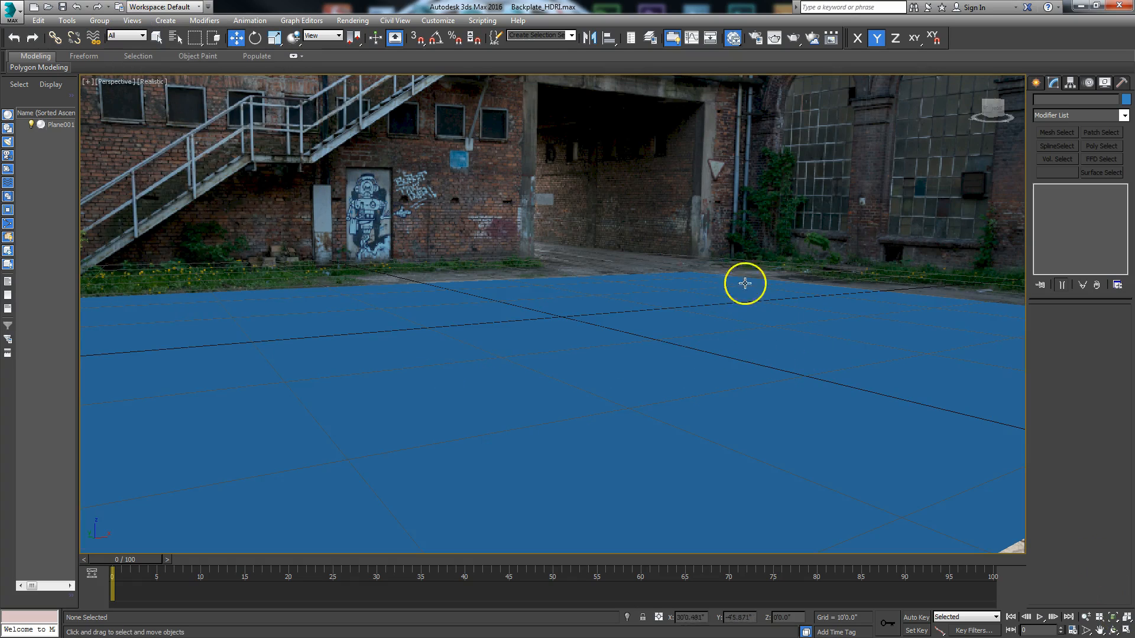
Step: Create a physical camera from the restored perspective view in the maximized viewport
click(1127, 621)
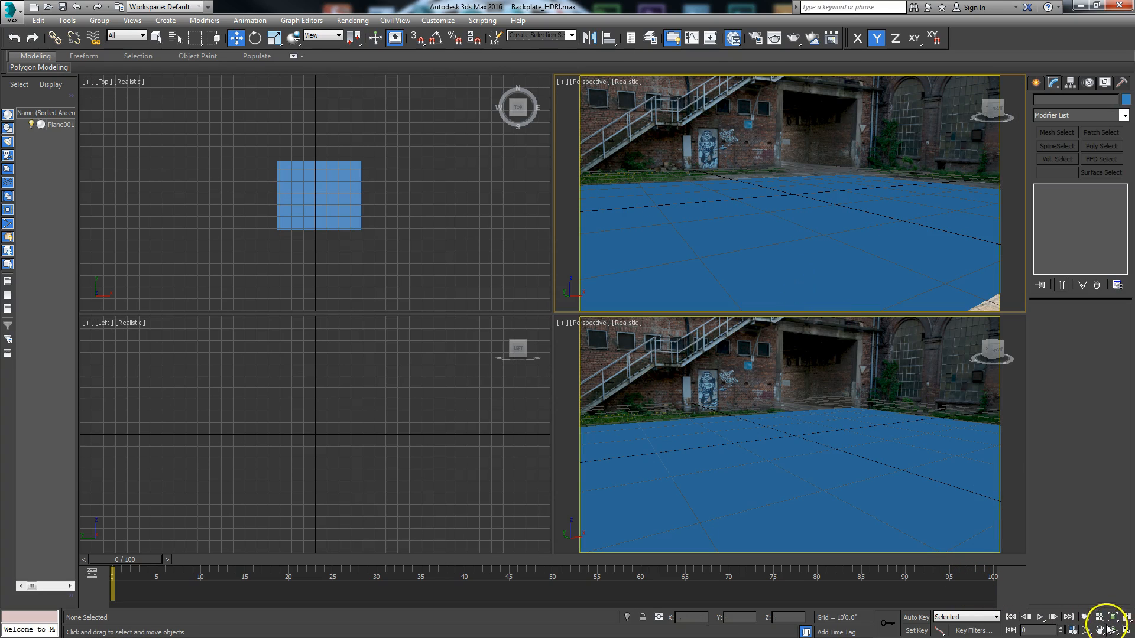
click(1126, 632)
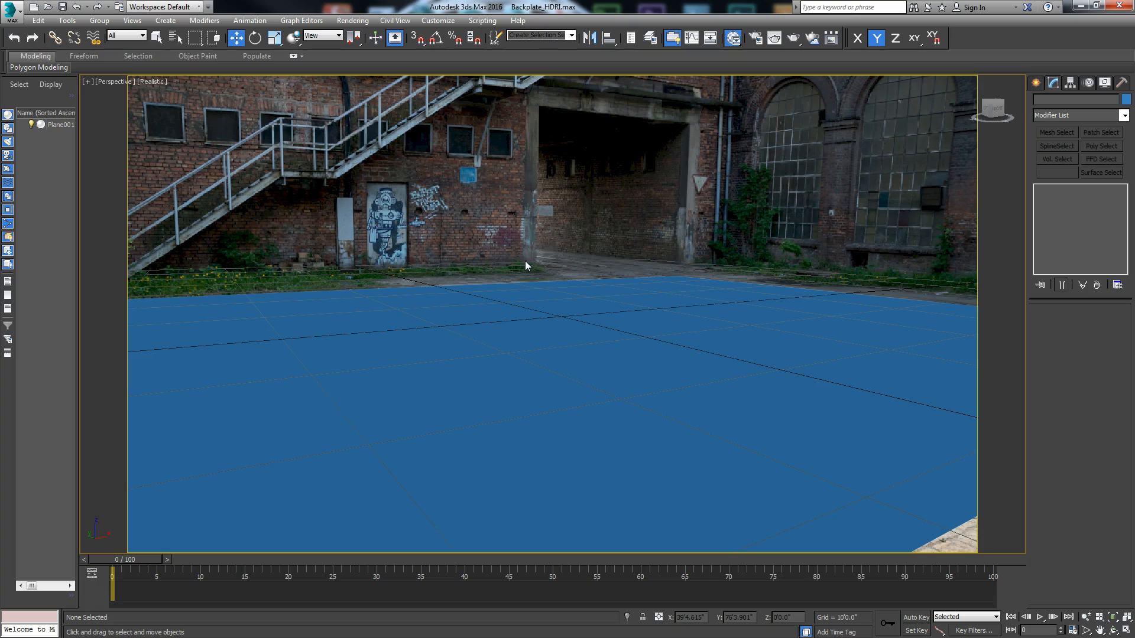
key(ctrl+c)
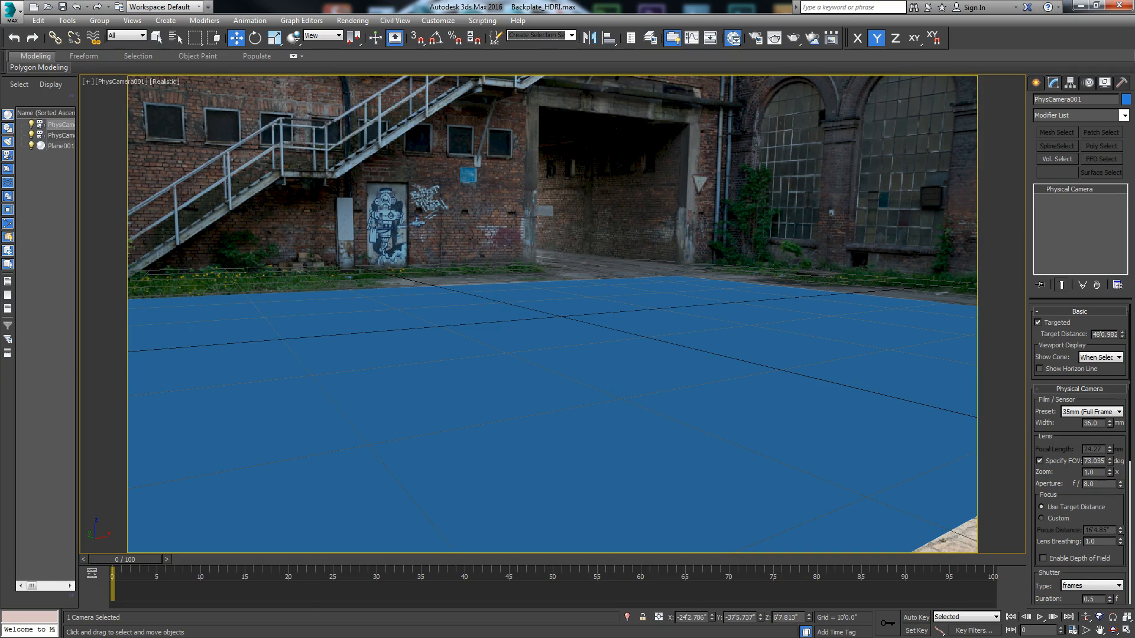
Step: Open the backplate bitmap's parameters in the Slate Material Editor and browse to its image file
key(m)
drag(520, 124, 504, 63)
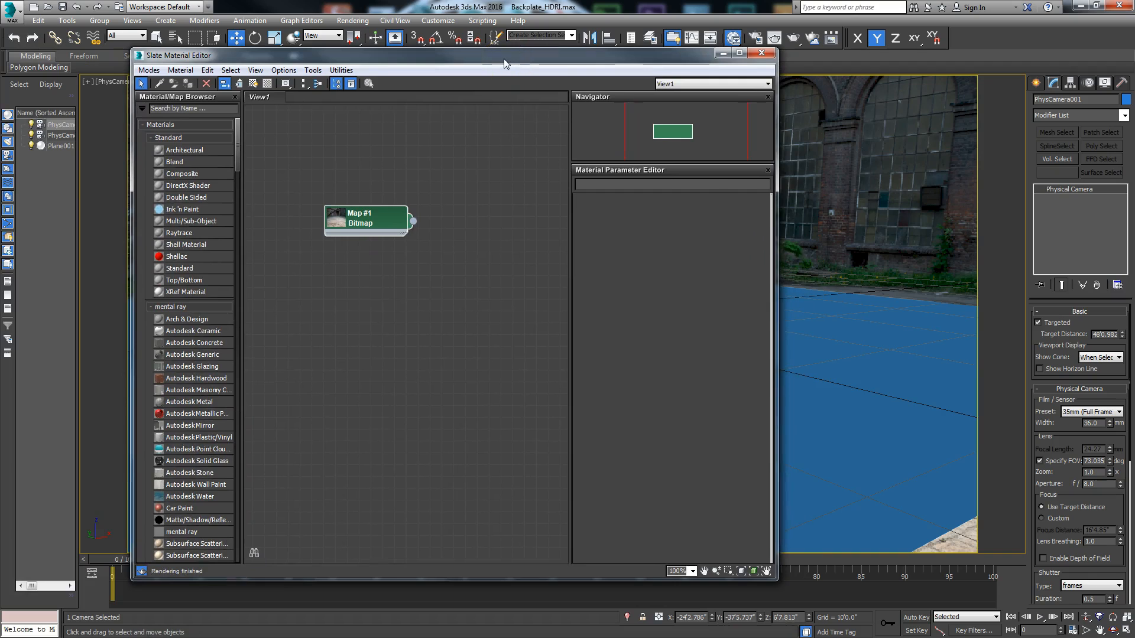
double_click(362, 220)
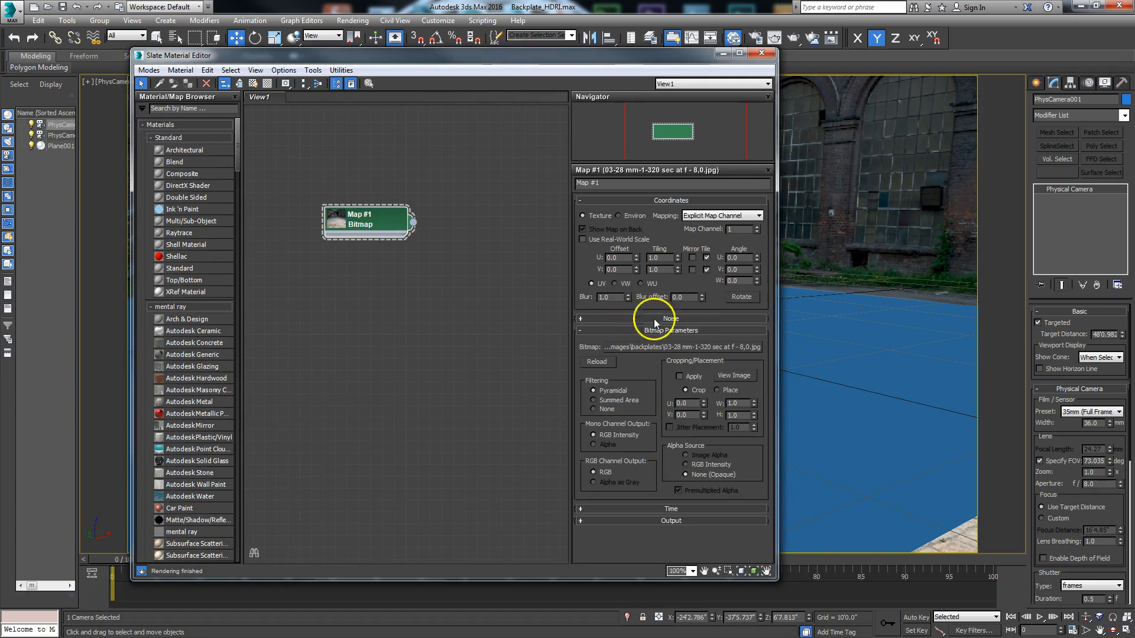
click(711, 347)
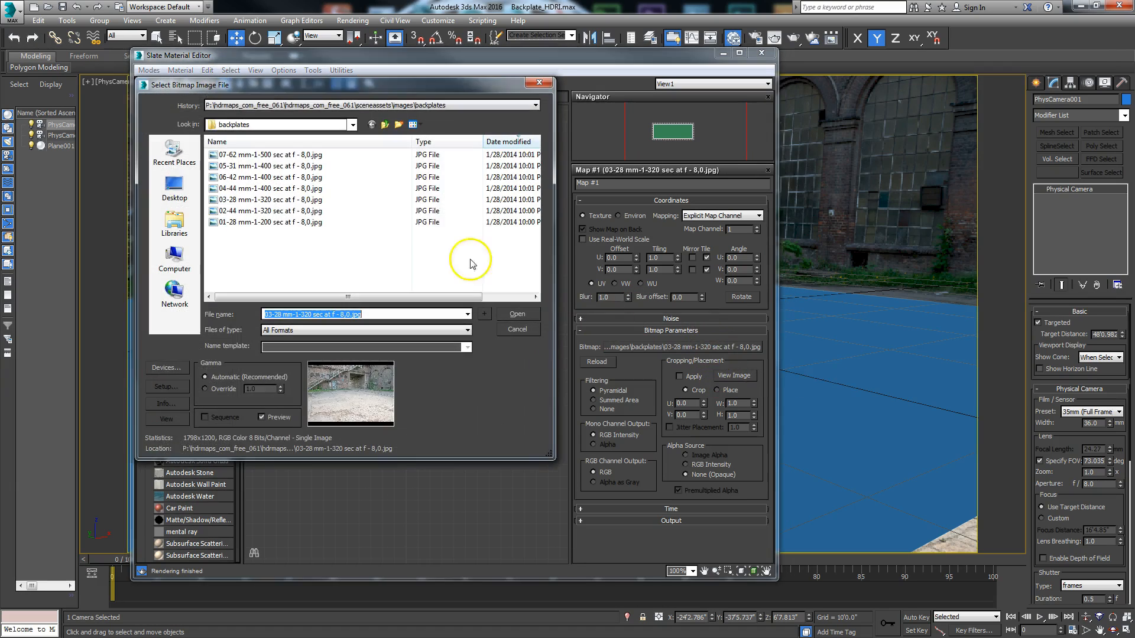
Step: Examine the camera metadata, especially the focal length, in the file properties of 03-28 mm-1-320 sec at f - 8,0.jpg, and close the material editor
click(291, 201)
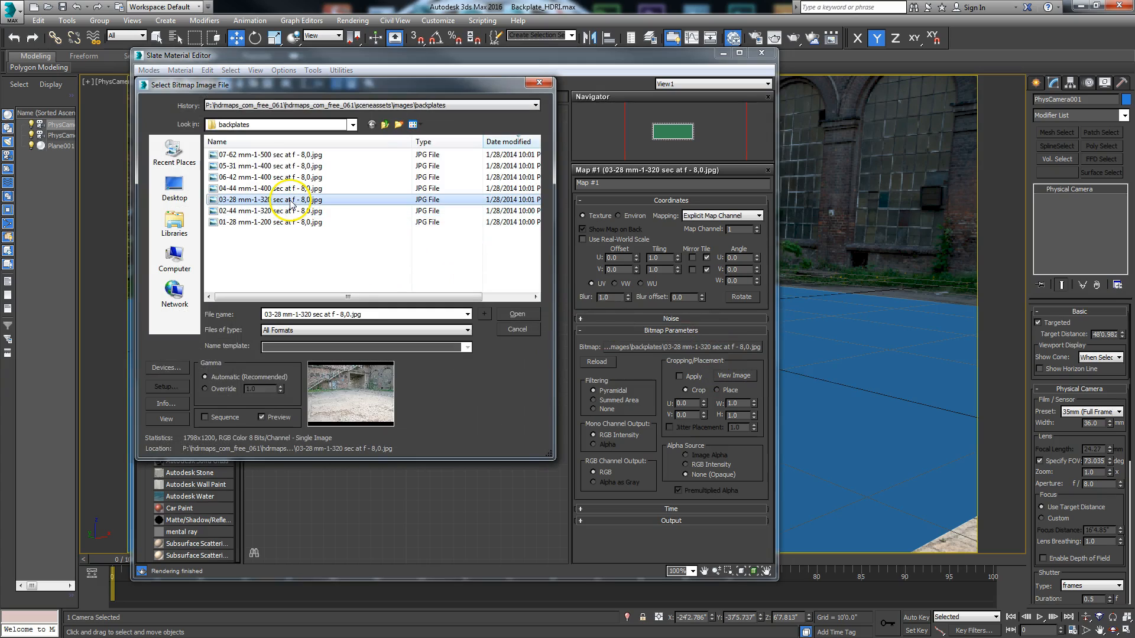
right_click(291, 200)
click(322, 613)
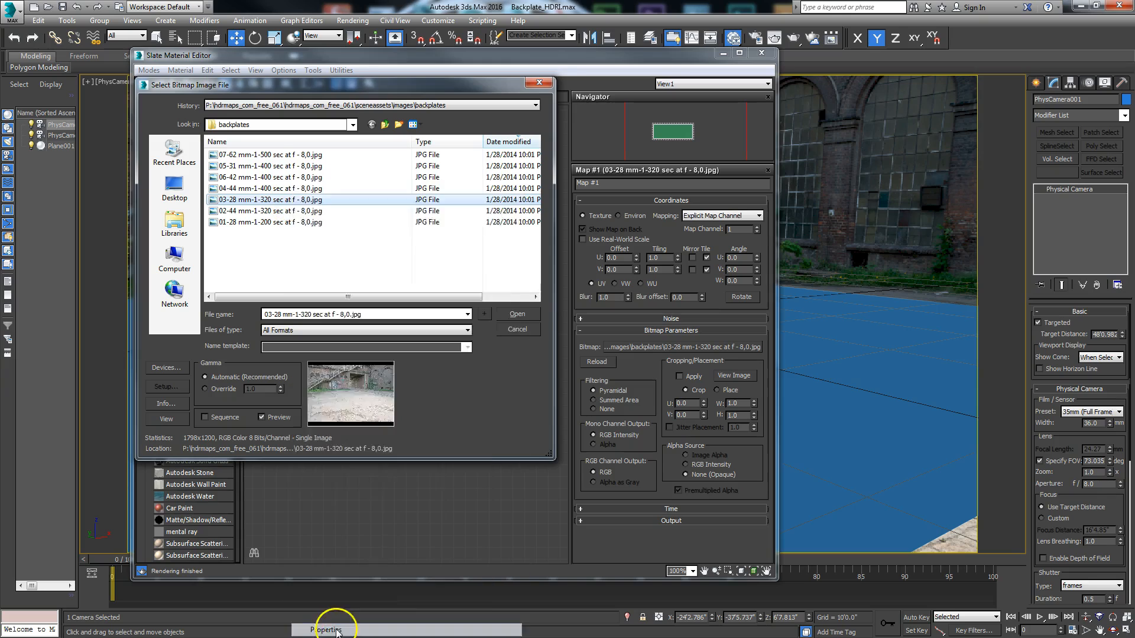
drag(377, 211, 364, 101)
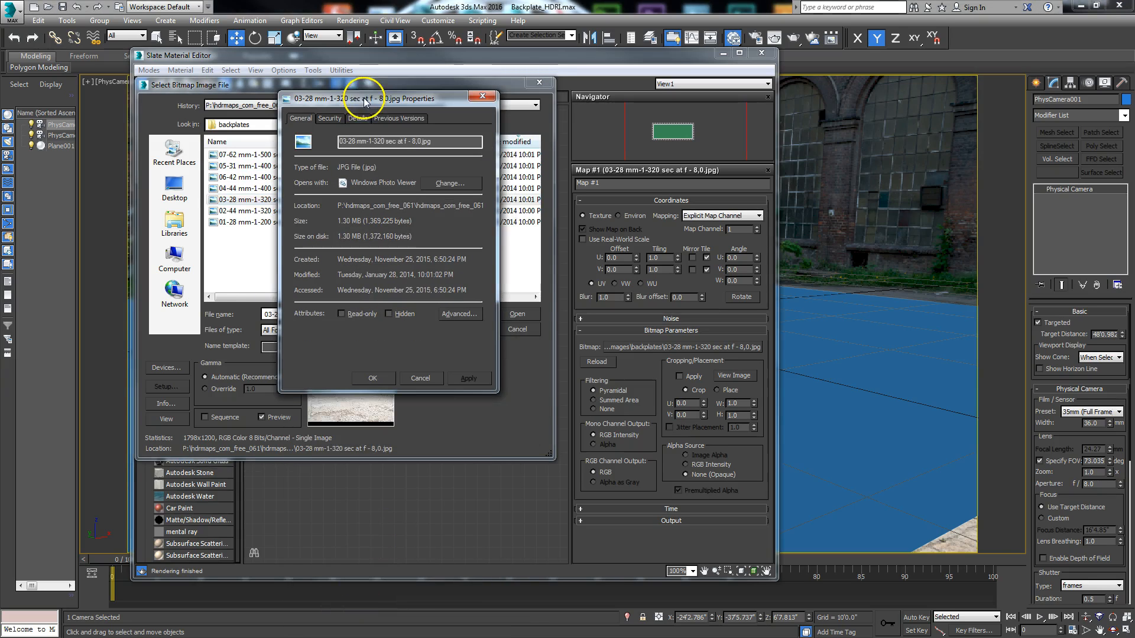
click(358, 119)
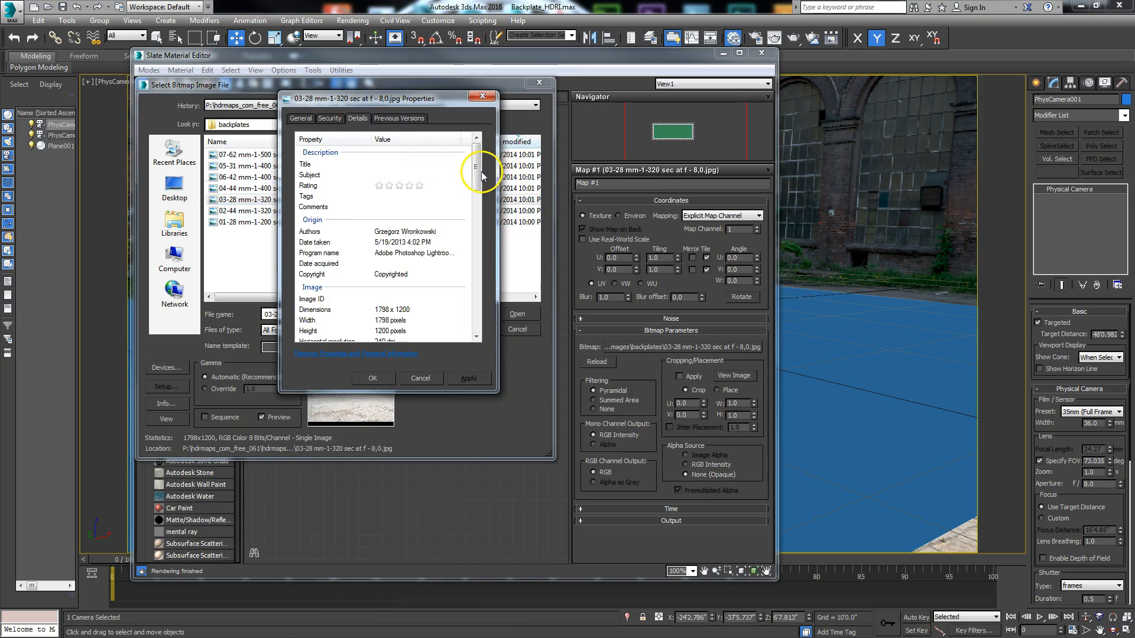
drag(478, 171, 474, 228)
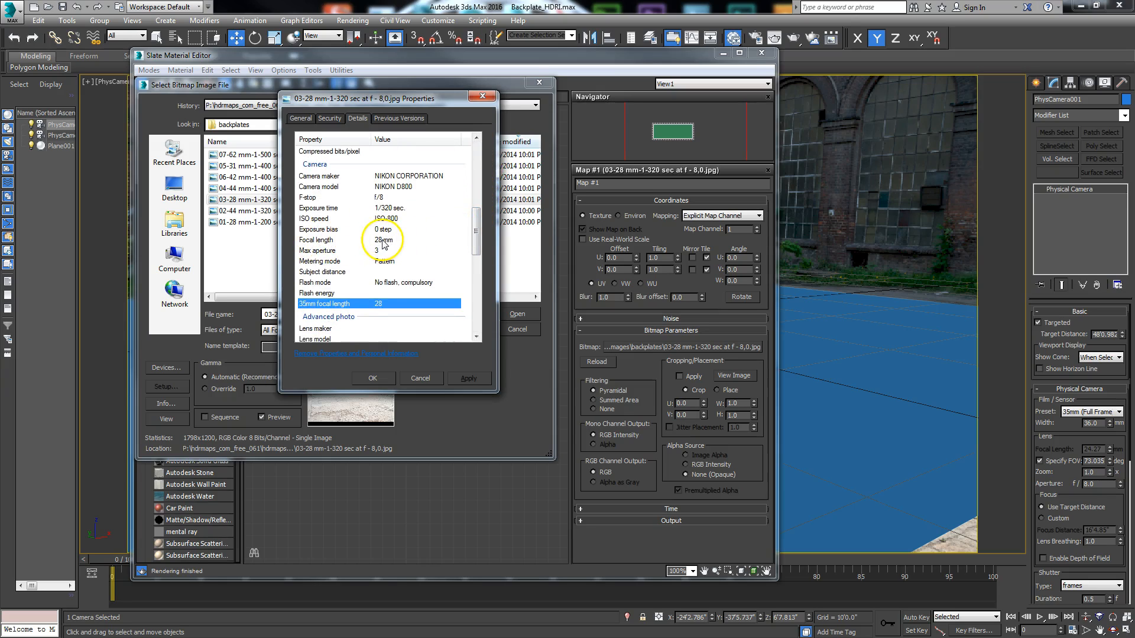
drag(340, 98, 557, 101)
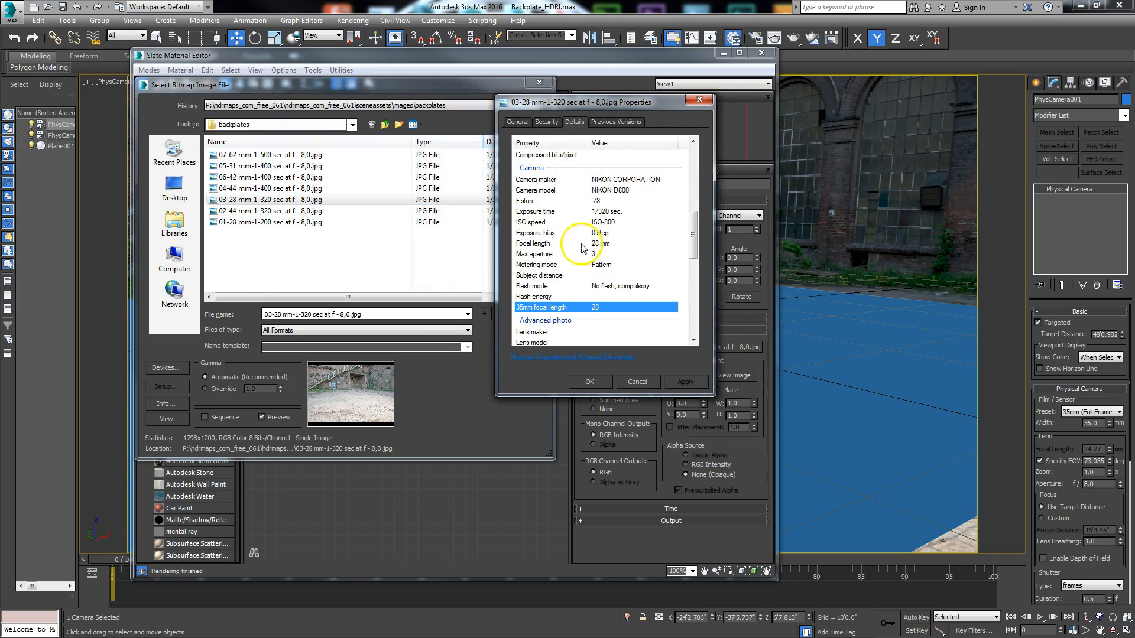
click(635, 382)
click(524, 331)
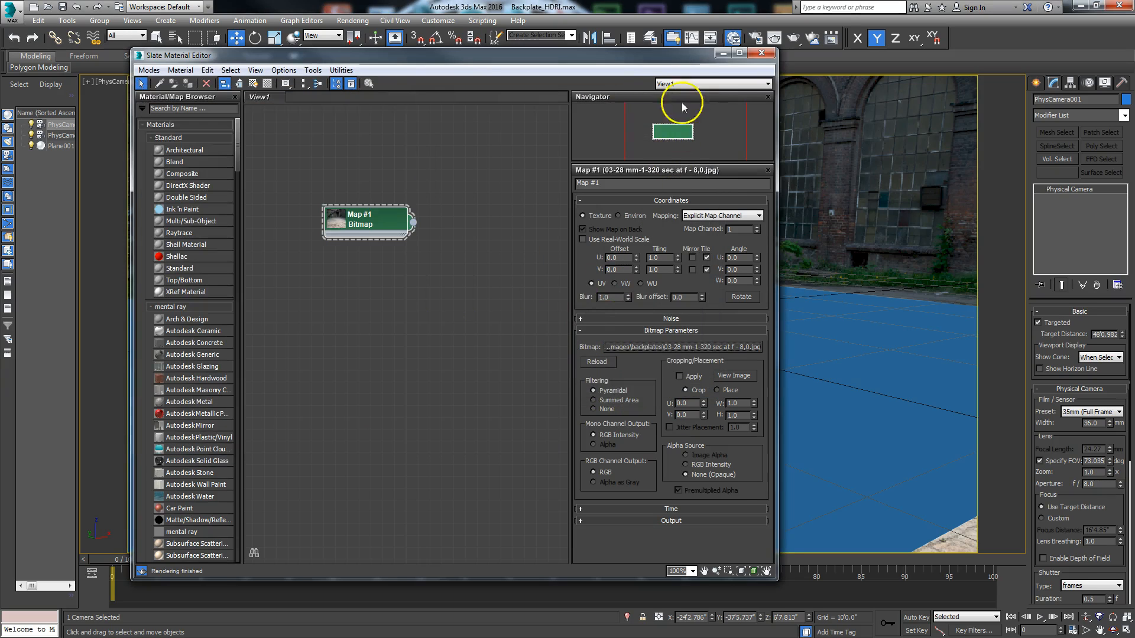
click(718, 55)
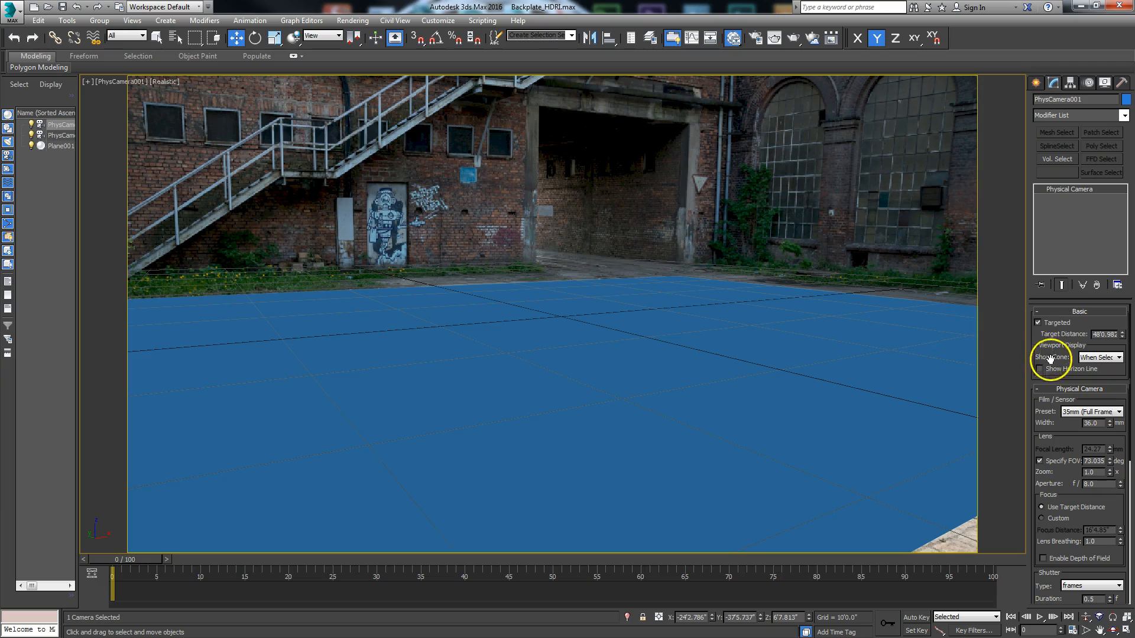
Step: Turn off Specify FOV for the physical camera and set its focal length to 28 mm
click(1039, 462)
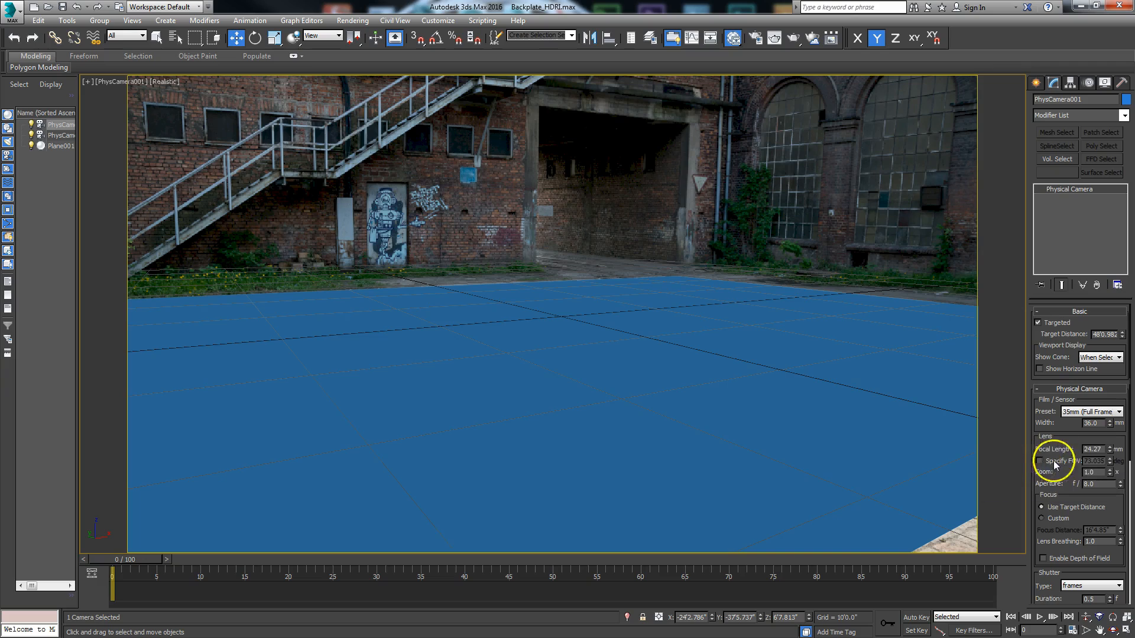
click(1098, 450)
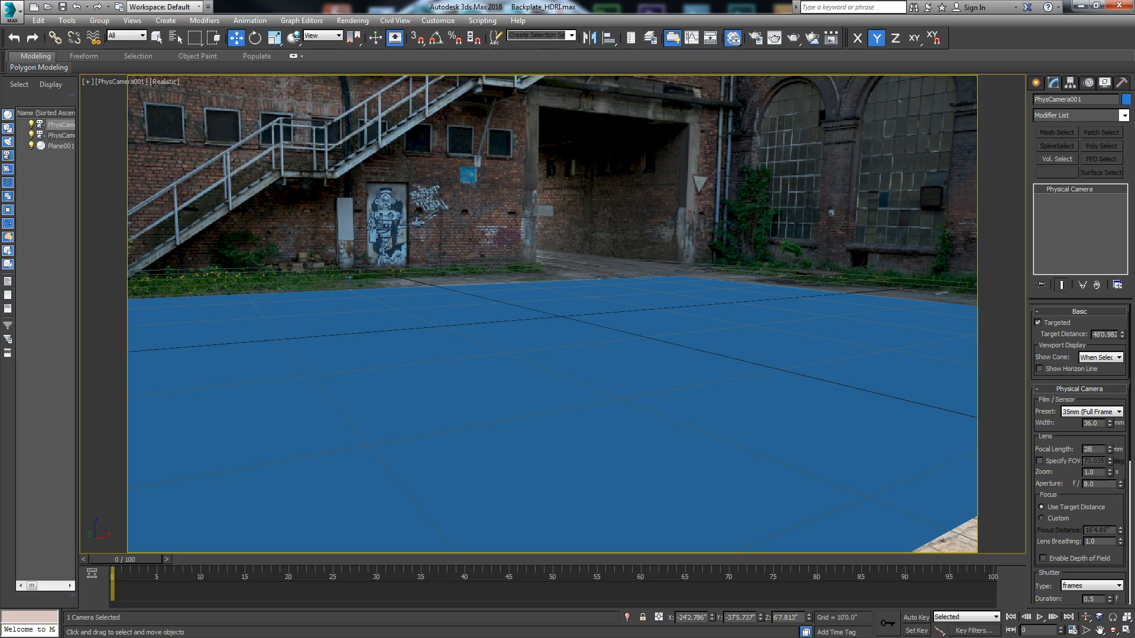
text(28)
key(Return)
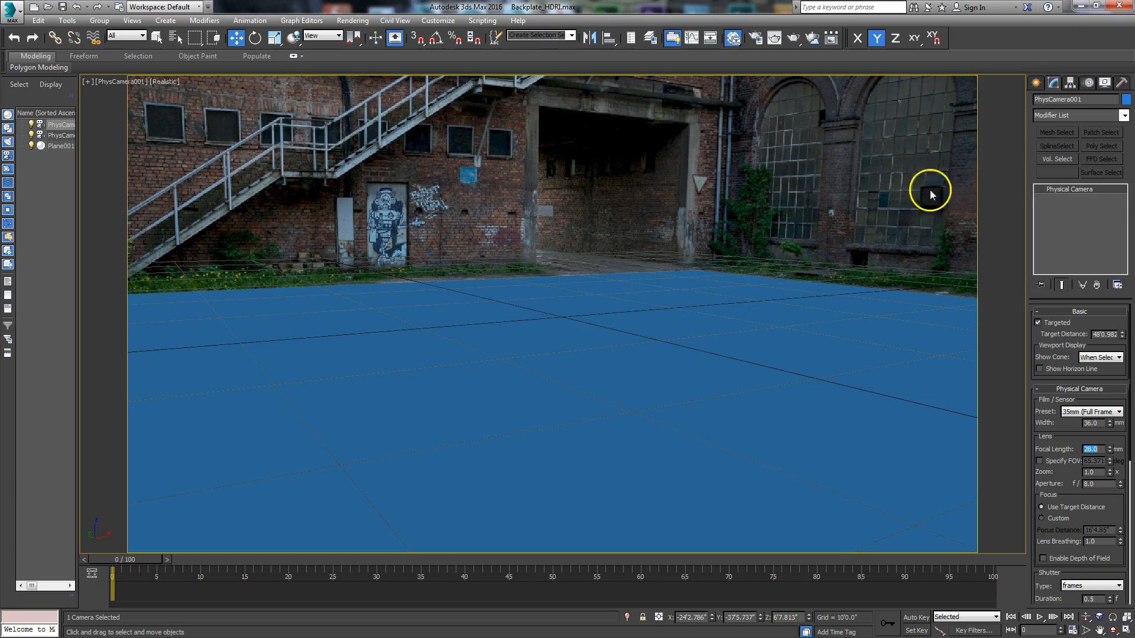
Step: Try to show the Perspective Match vanishing lines, and turn off the physical camera's Targeted option
click(1121, 85)
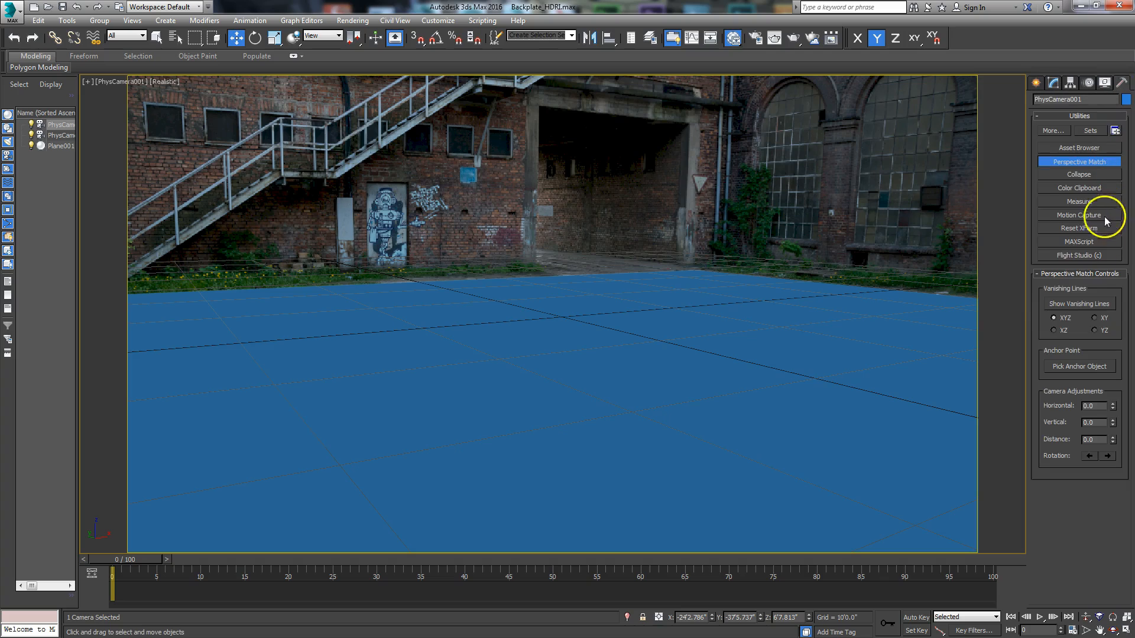
click(1071, 305)
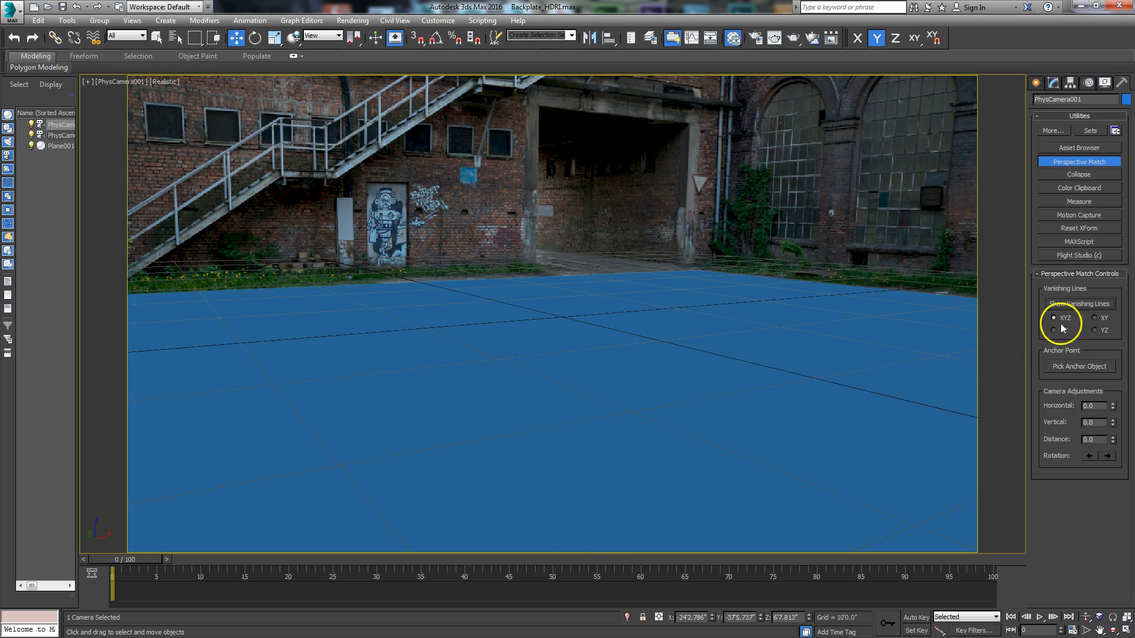
click(1053, 82)
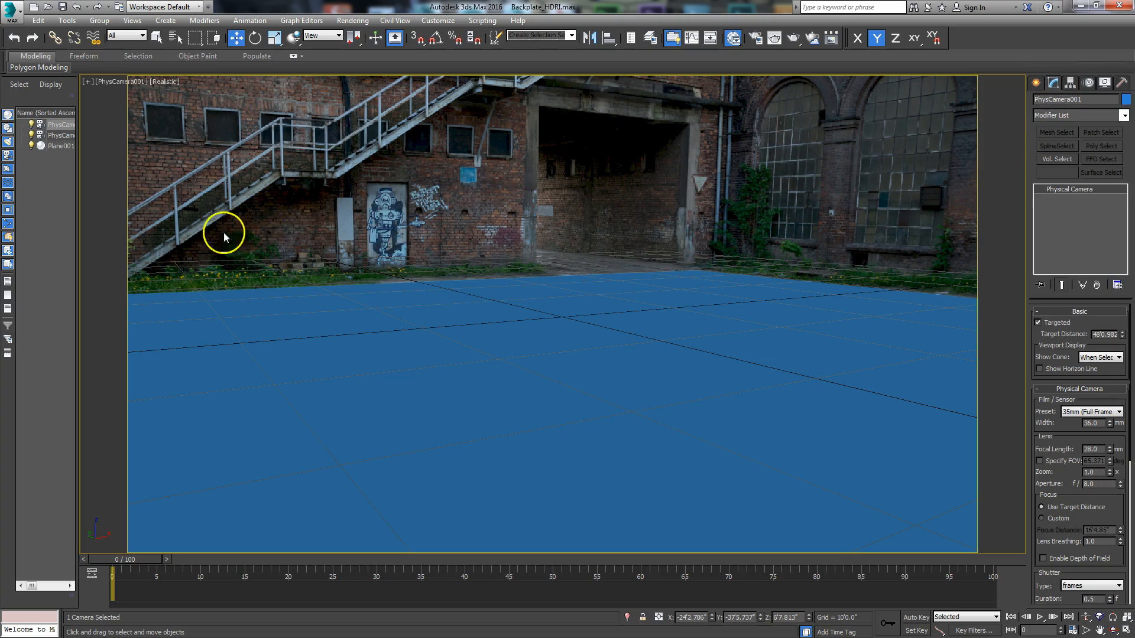
drag(76, 197, 118, 177)
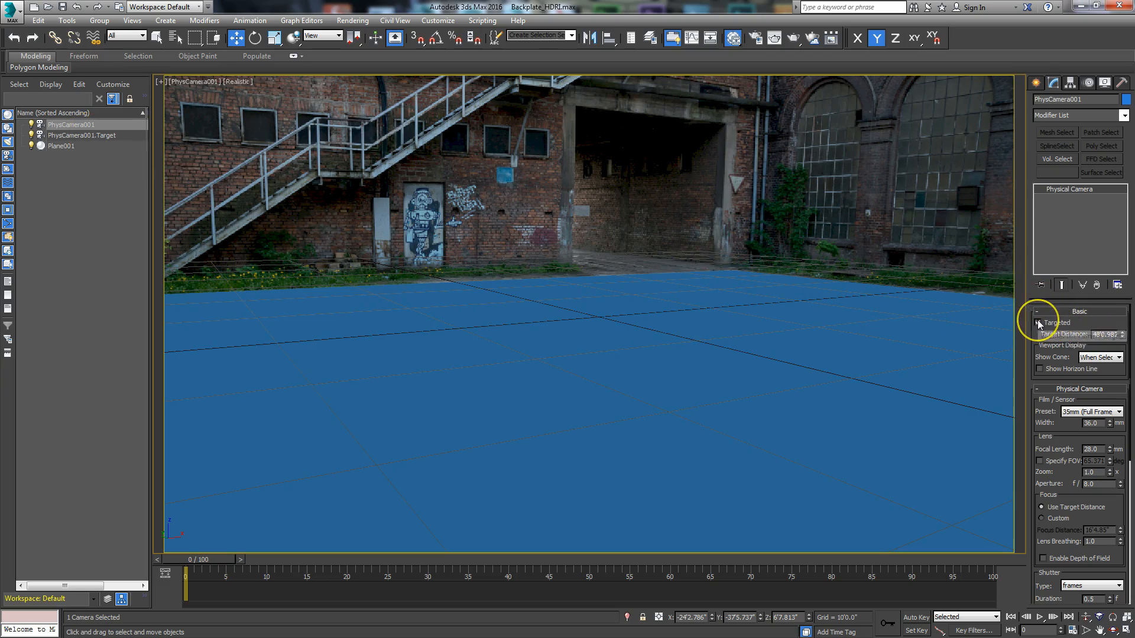
click(1060, 325)
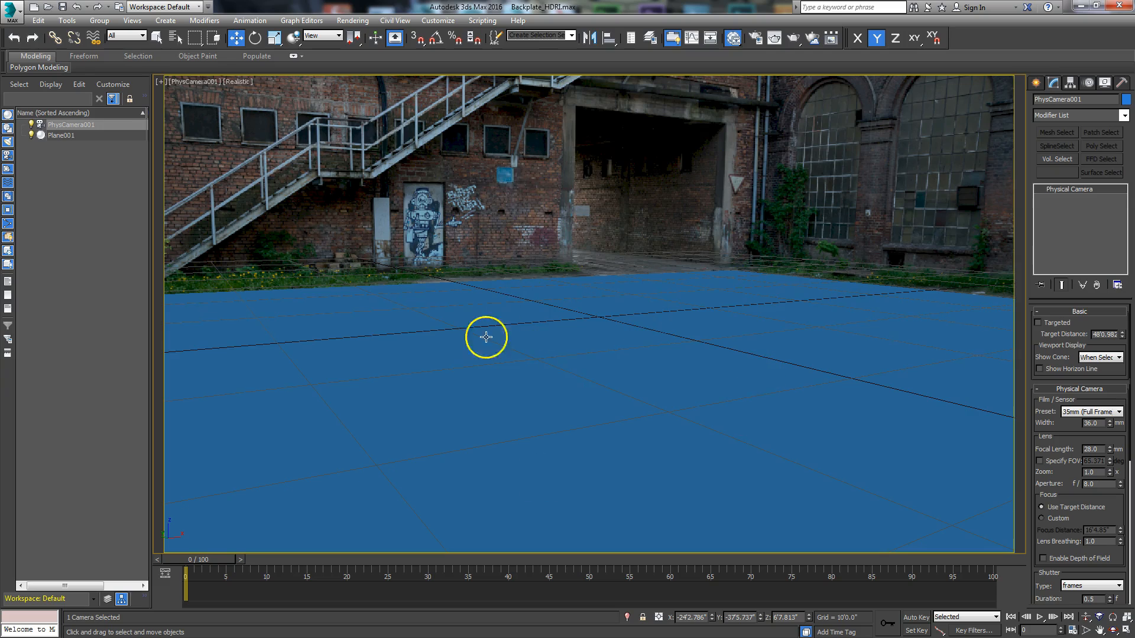
Step: Show the XYZ vanishing lines and fine-tune the red and upper green lines' end points to match the building edges
click(1121, 83)
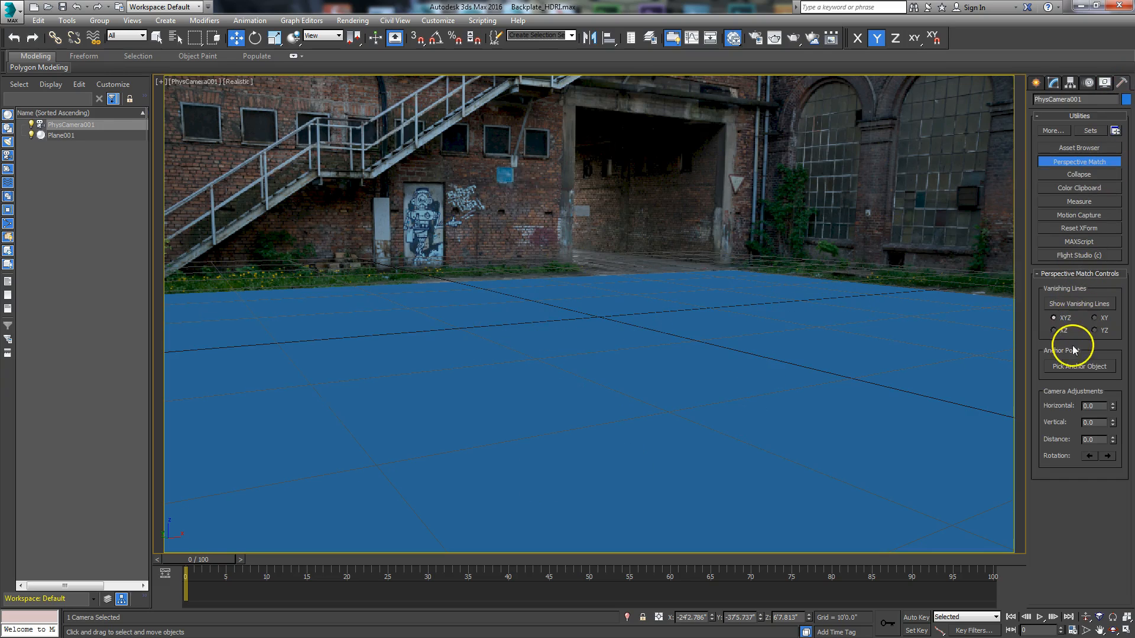
click(1072, 305)
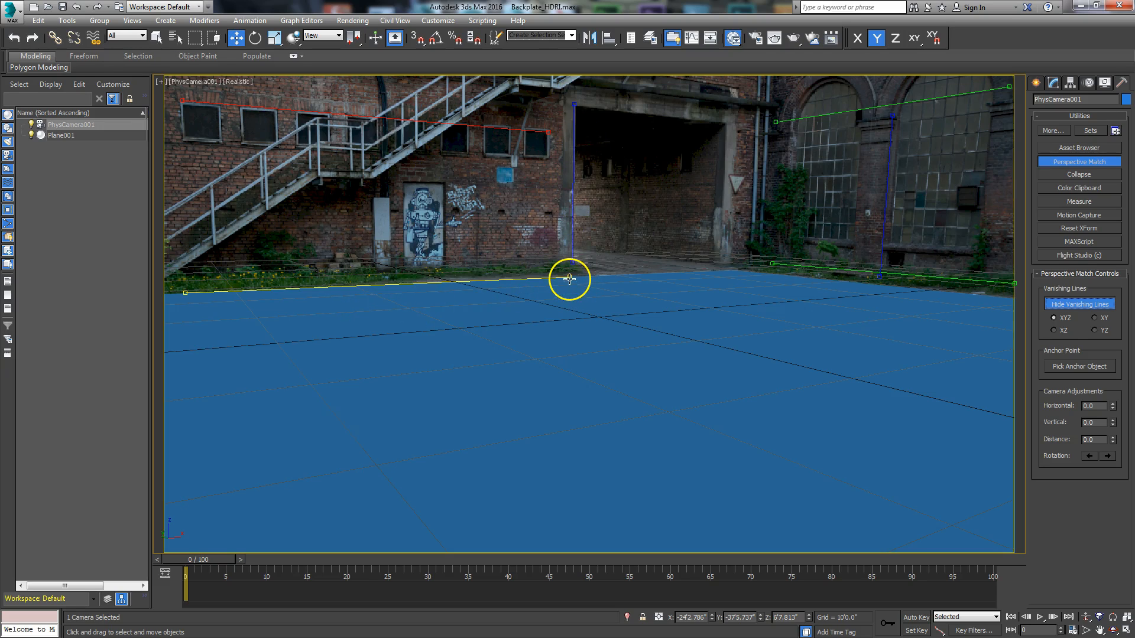
drag(569, 277, 572, 274)
drag(547, 133, 548, 130)
drag(182, 98, 182, 103)
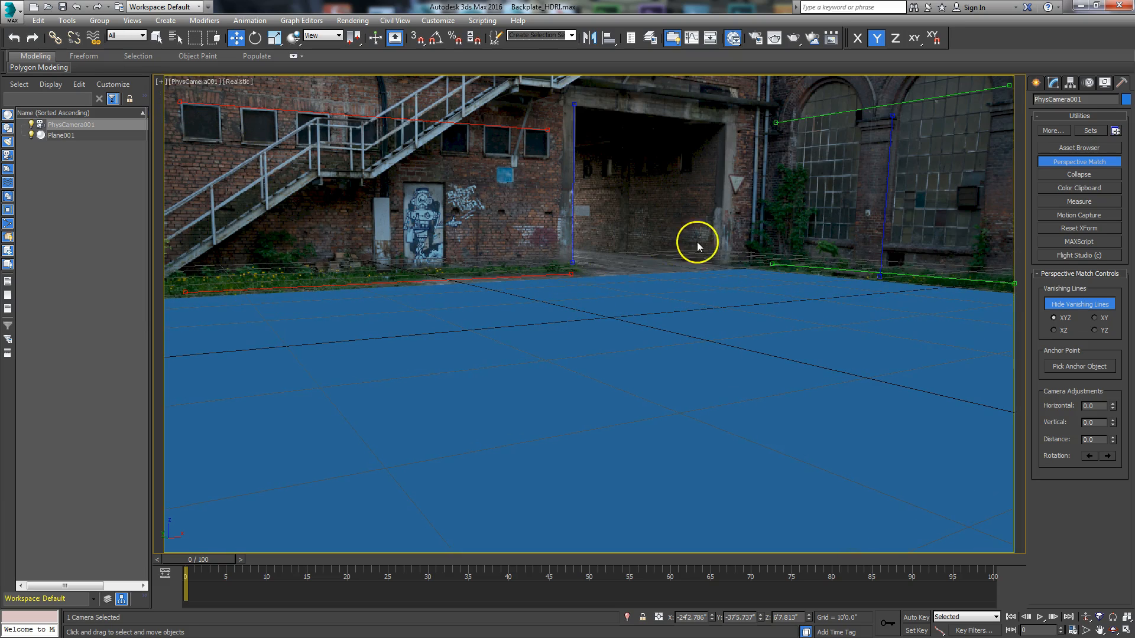
drag(571, 274, 571, 272)
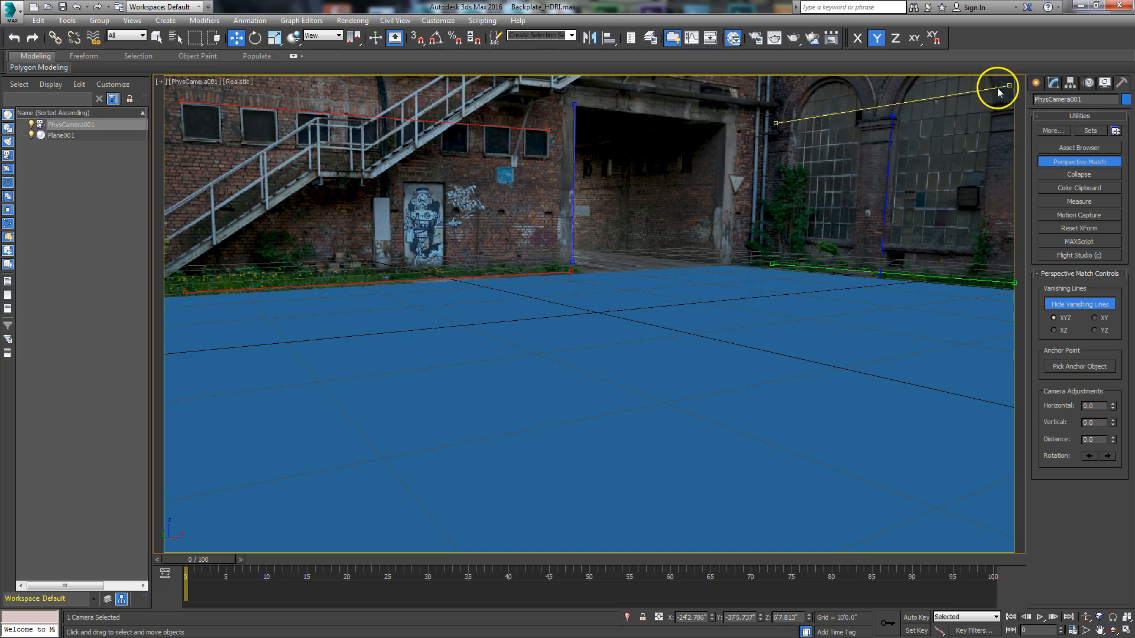
drag(1010, 86, 1010, 87)
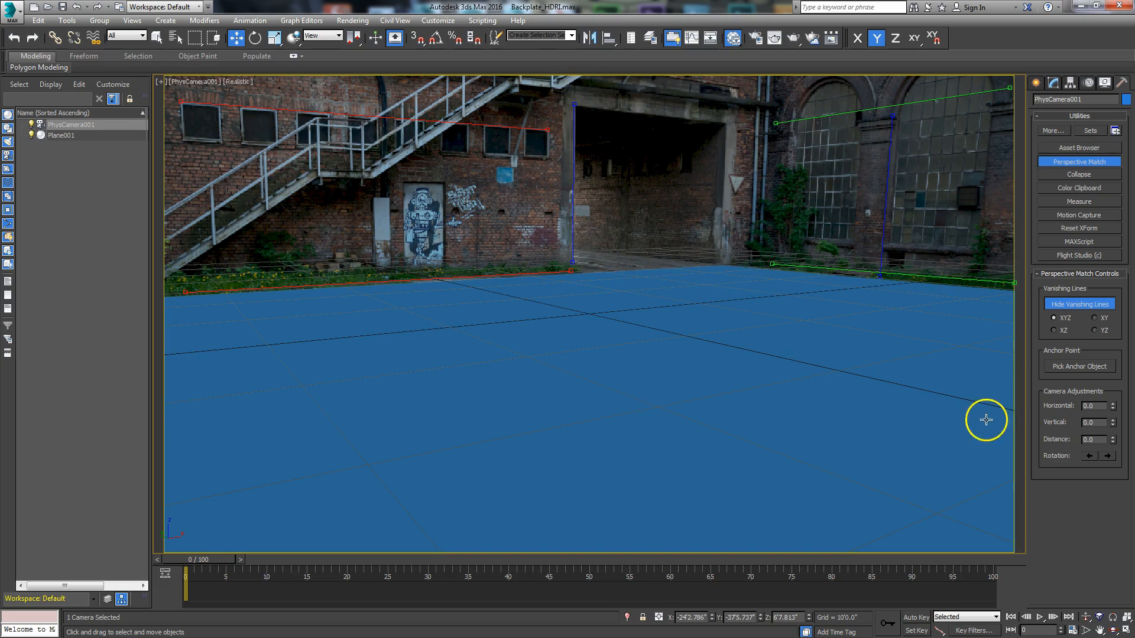
Step: Select the ground plane and hide the Perspective Match vanishing lines
click(818, 435)
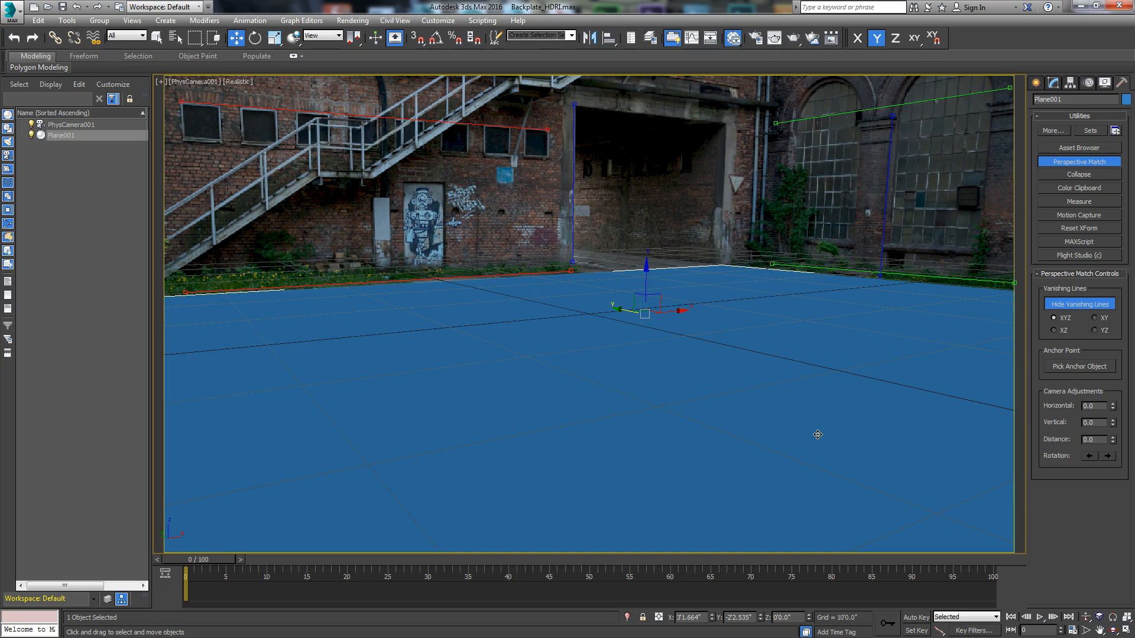
click(1072, 305)
click(1035, 82)
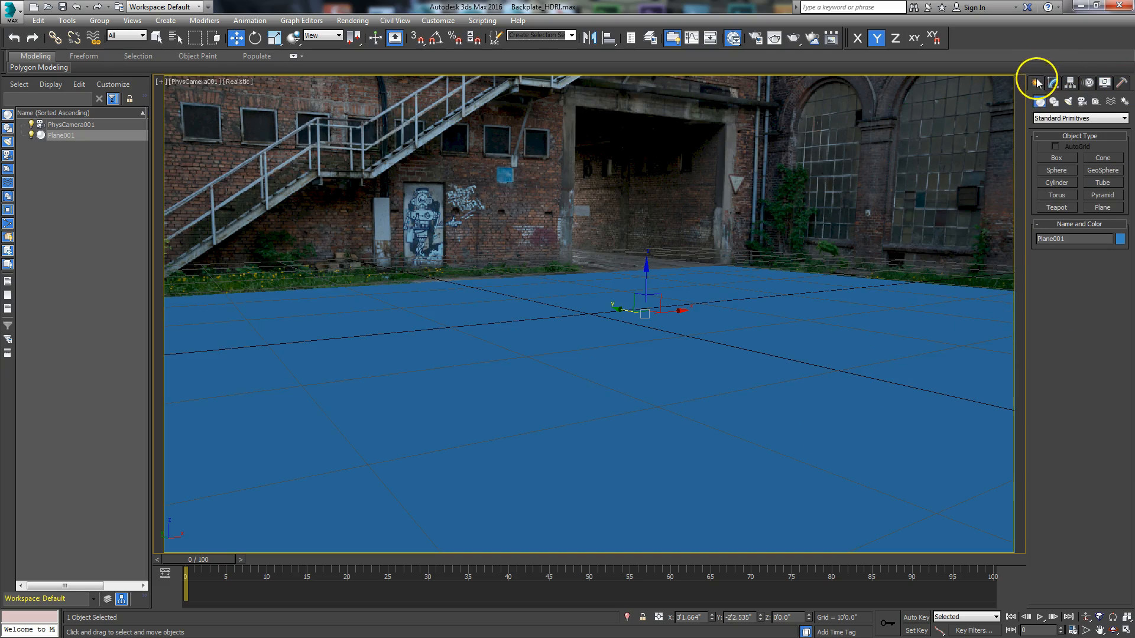
Step: Save the scene as an incremental copy named Backplate_HDRI01.max
click(7, 17)
click(37, 141)
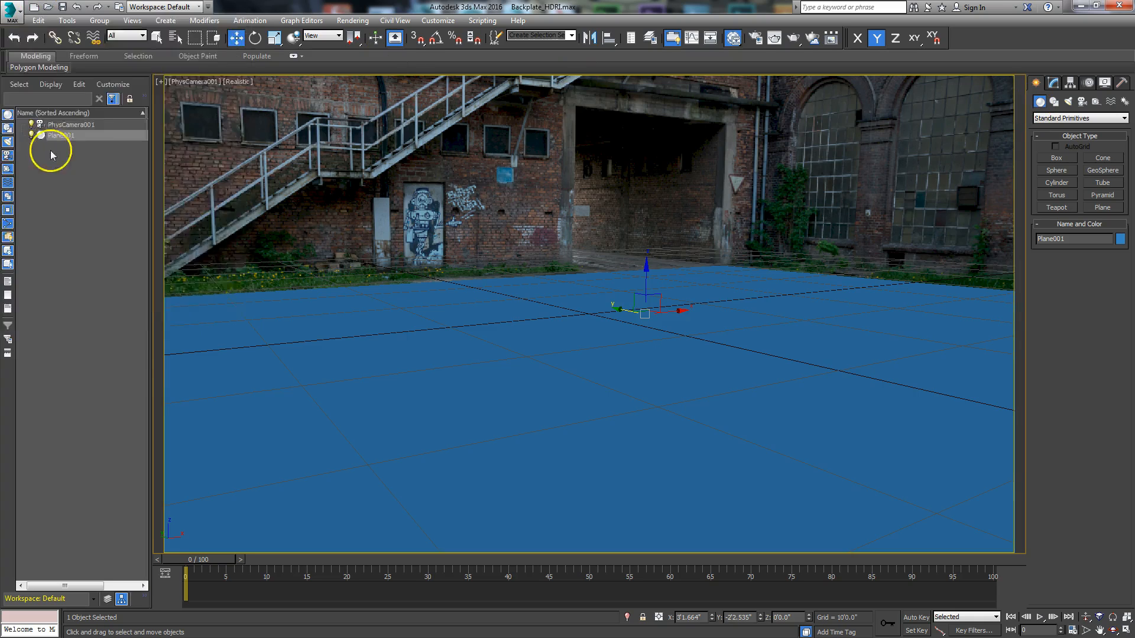
click(353, 354)
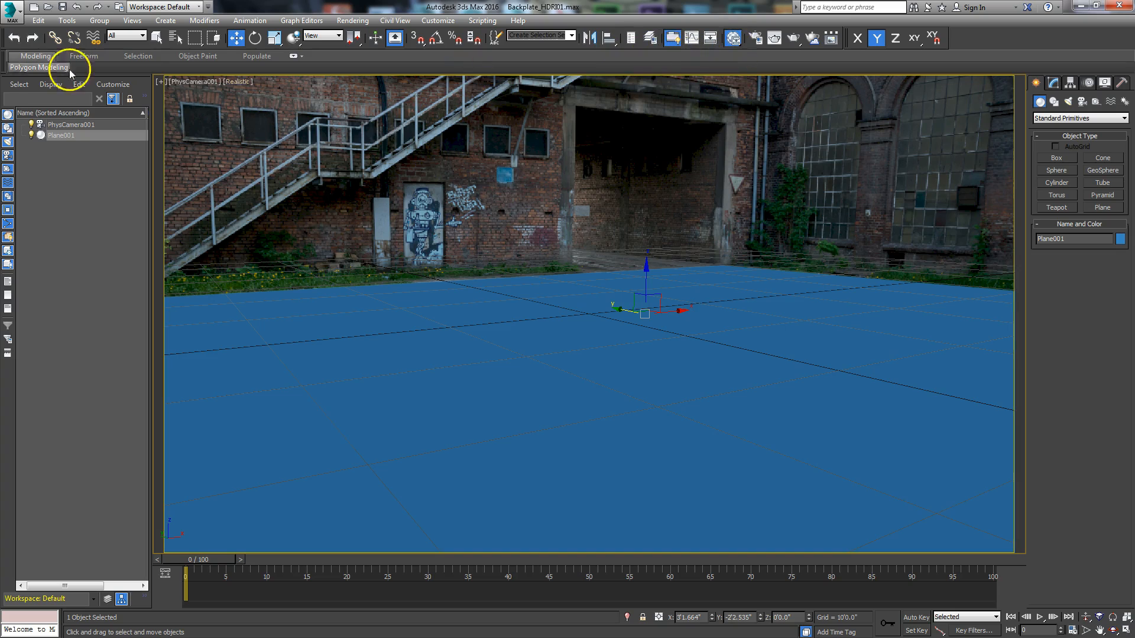
Step: Open the Slate Material Editor and make its window wider, leaving more room for the node view
key(m)
drag(542, 36, 683, 30)
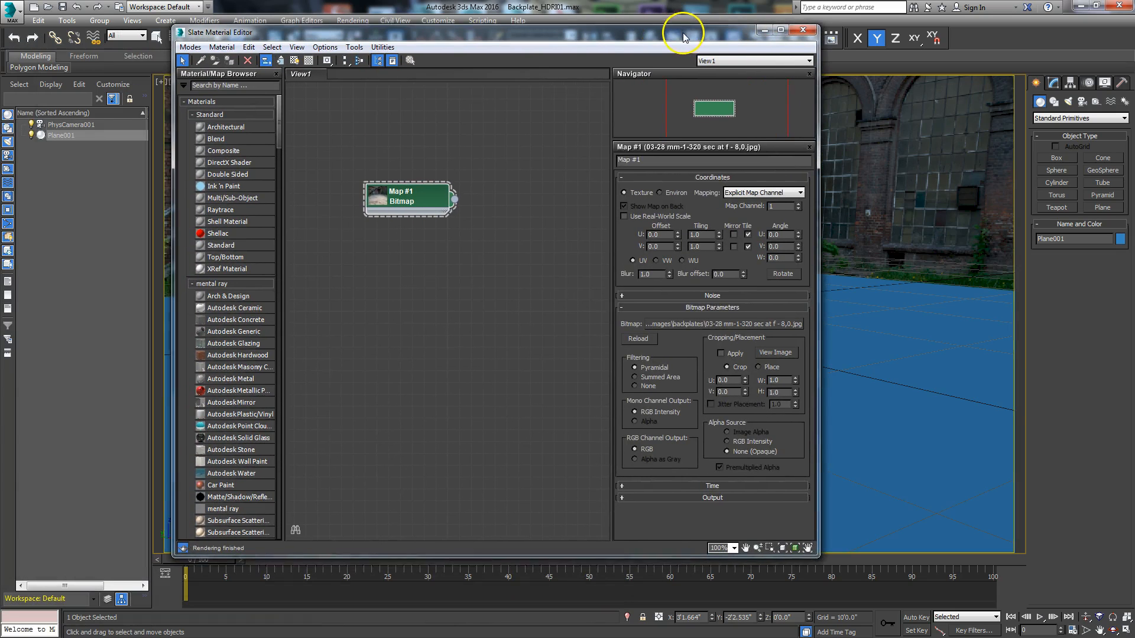
drag(816, 559, 929, 492)
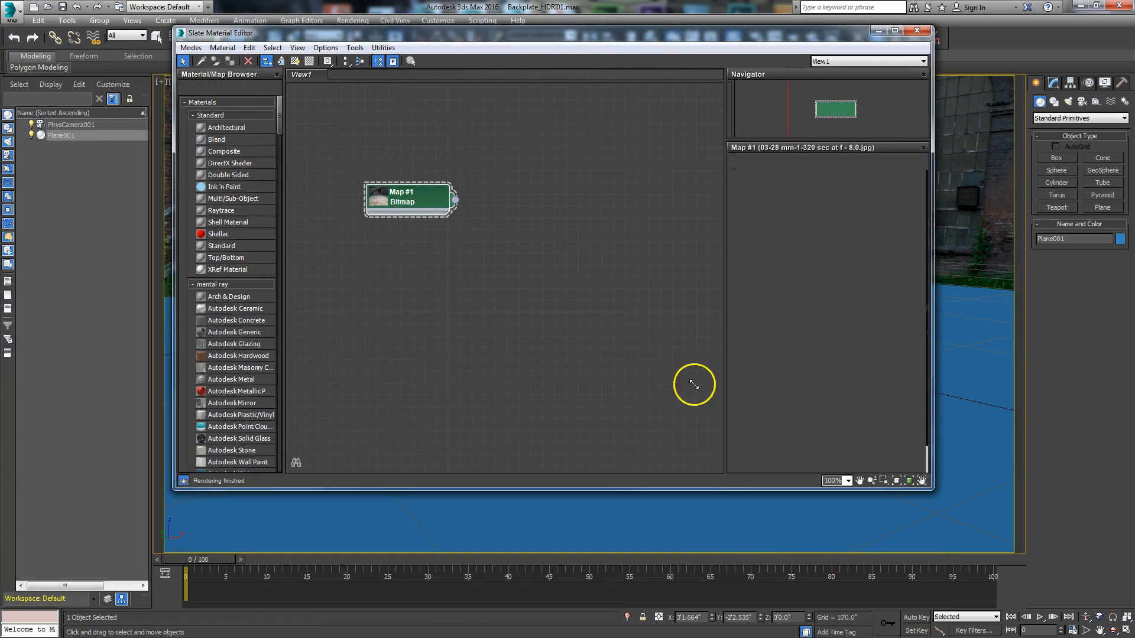
drag(475, 37, 463, 80)
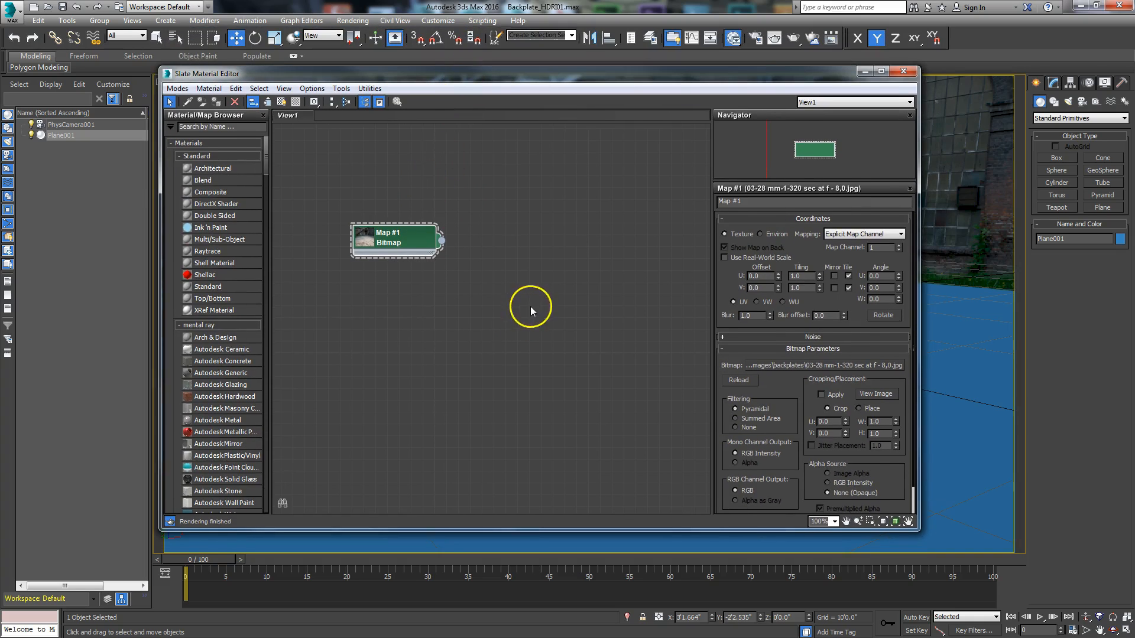
Step: Add a mental ray Matte/Shadow/Reflection material beside the backplate bitmap and assign it to the selected ground plane
mouse_move(264, 157)
mouse_down()
mouse_move(258, 191)
mouse_move(262, 176)
mouse_up()
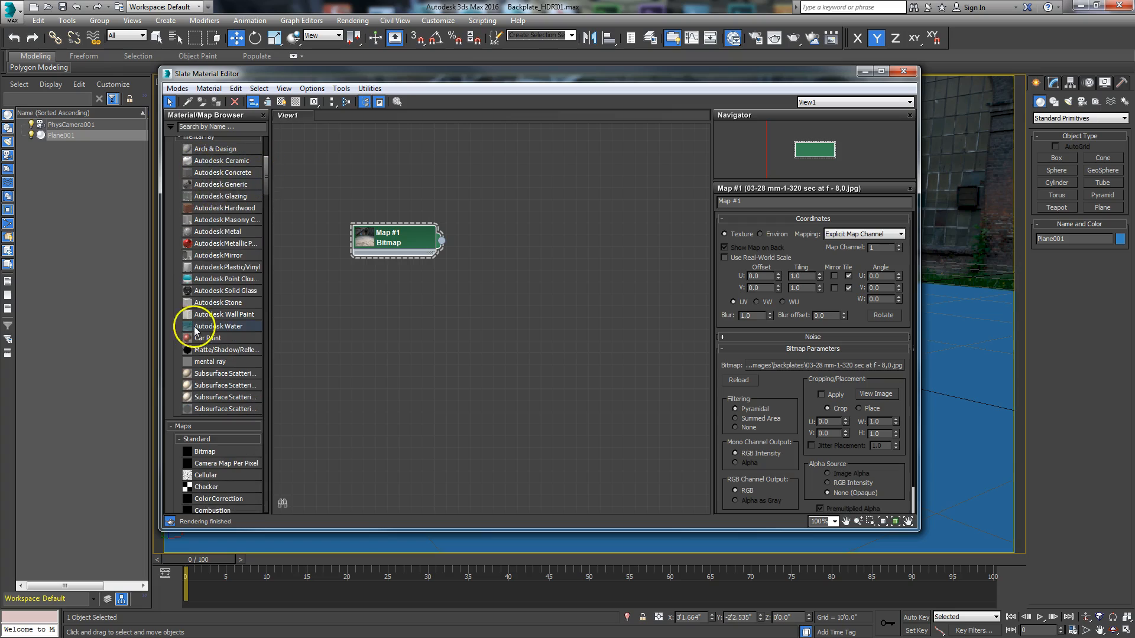
drag(220, 353, 579, 264)
click(579, 272)
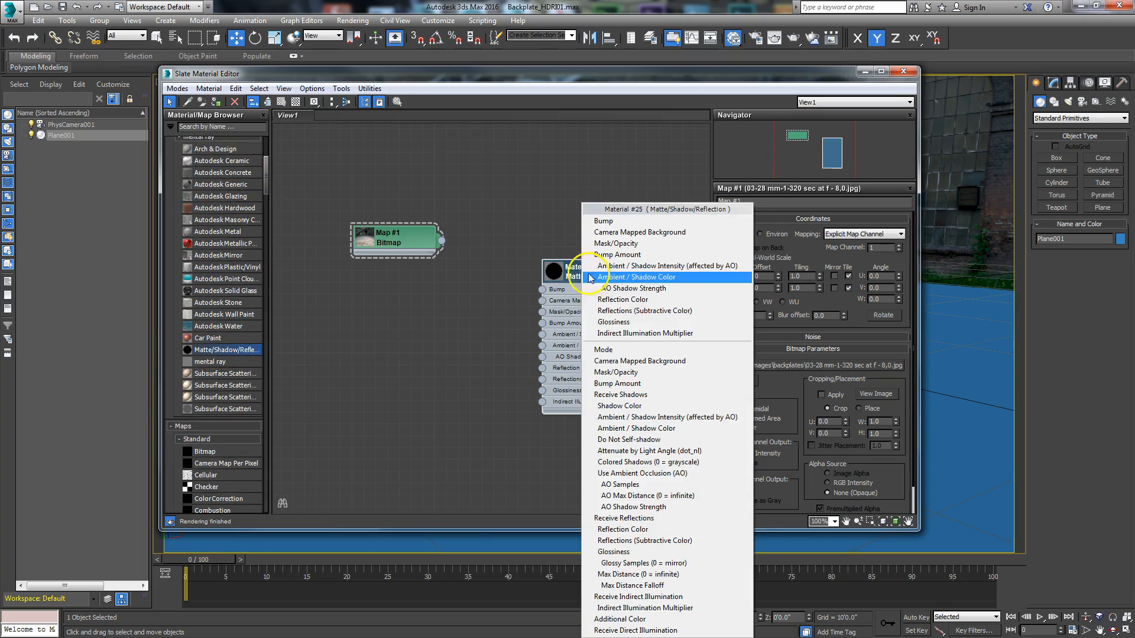
click(552, 219)
drag(577, 280, 565, 261)
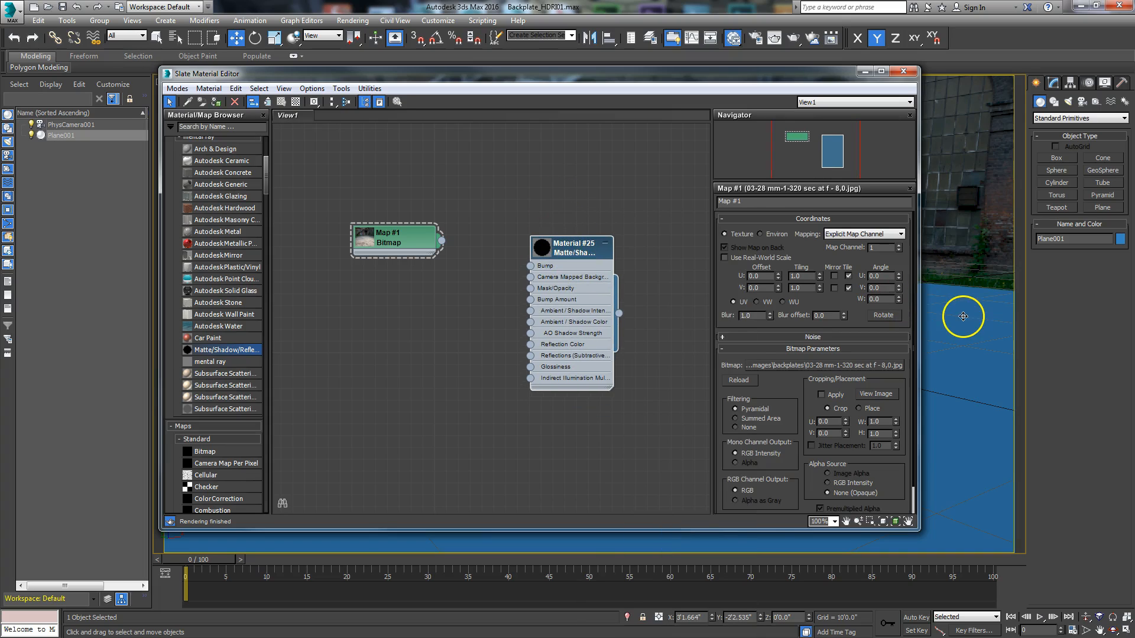
right_click(574, 252)
click(591, 264)
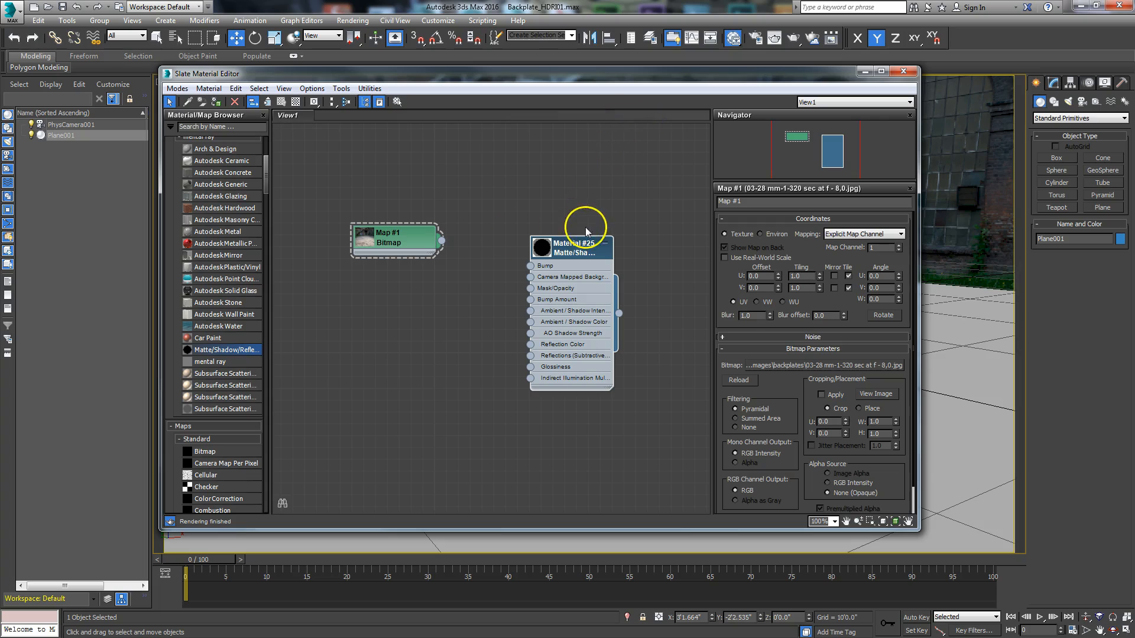
Step: Add a mental ray Environment/Background Camera Map feeding the Camera Mapped Background input of the Matte/Shadow/Reflection material, spacing the nodes apart
drag(414, 236, 342, 248)
drag(560, 296, 480, 258)
mouse_move(512, 285)
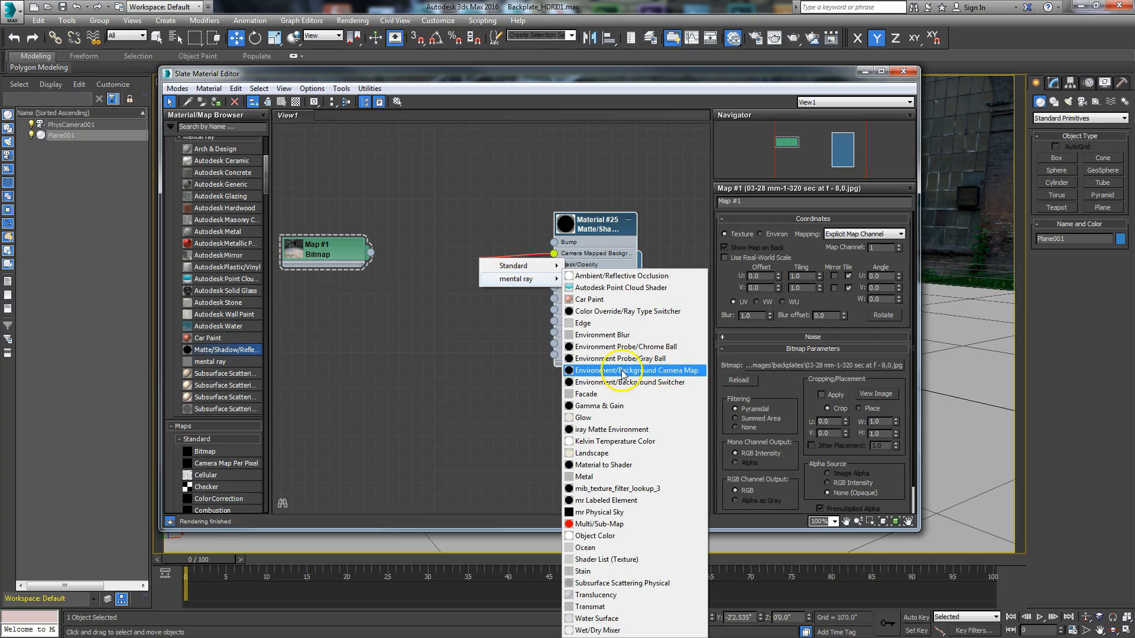
click(663, 374)
drag(489, 253, 456, 266)
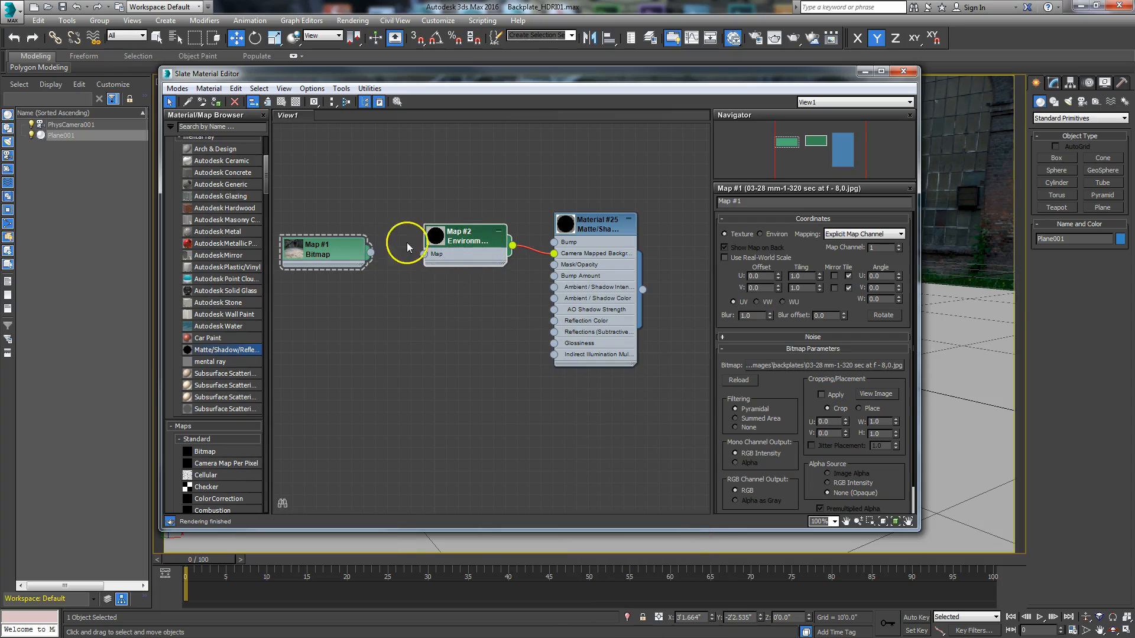
Step: Connect the backplate bitmap to the Environment/Background Camera Map's Map input and set the bitmap to Environ coordinates with Screen mapping
click(334, 254)
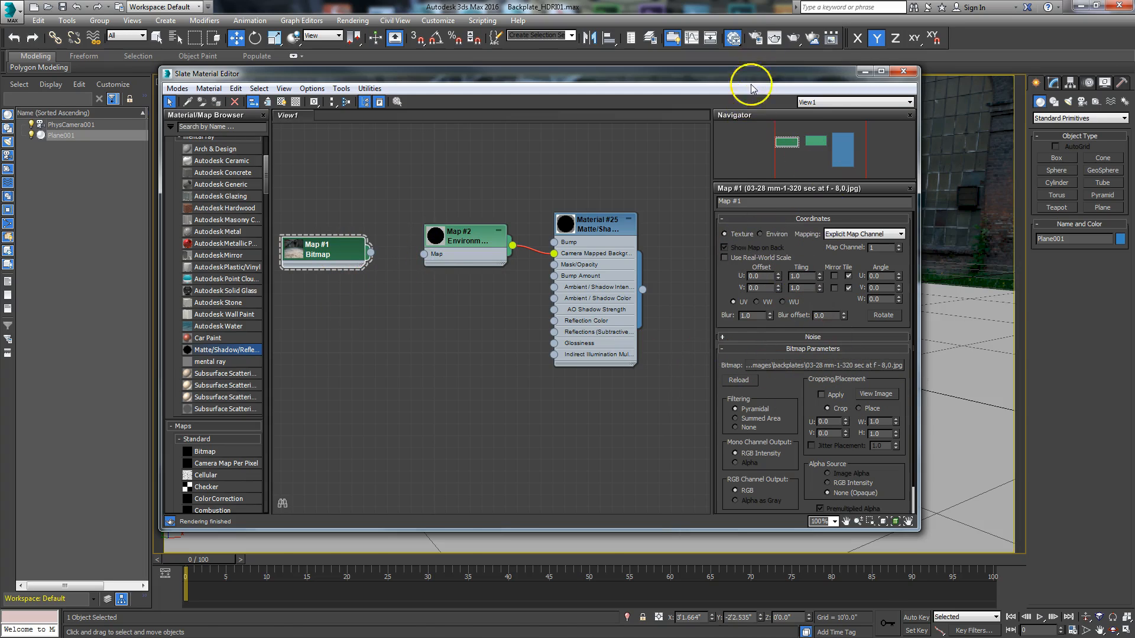
drag(751, 87, 718, 312)
drag(614, 303, 609, 211)
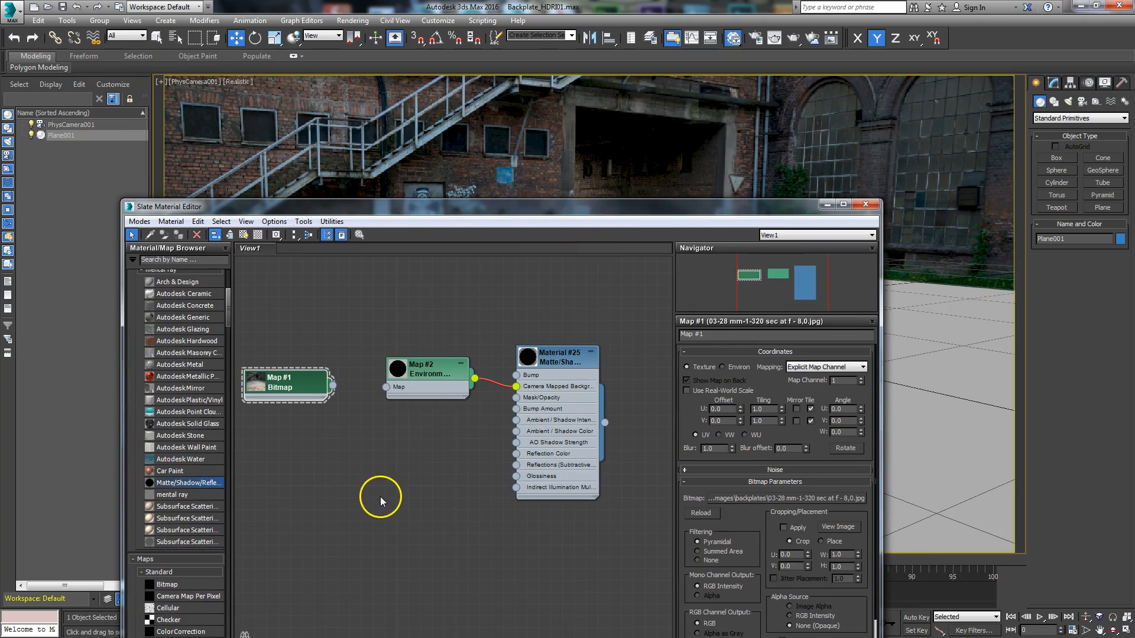
drag(427, 373, 427, 384)
drag(333, 385, 386, 399)
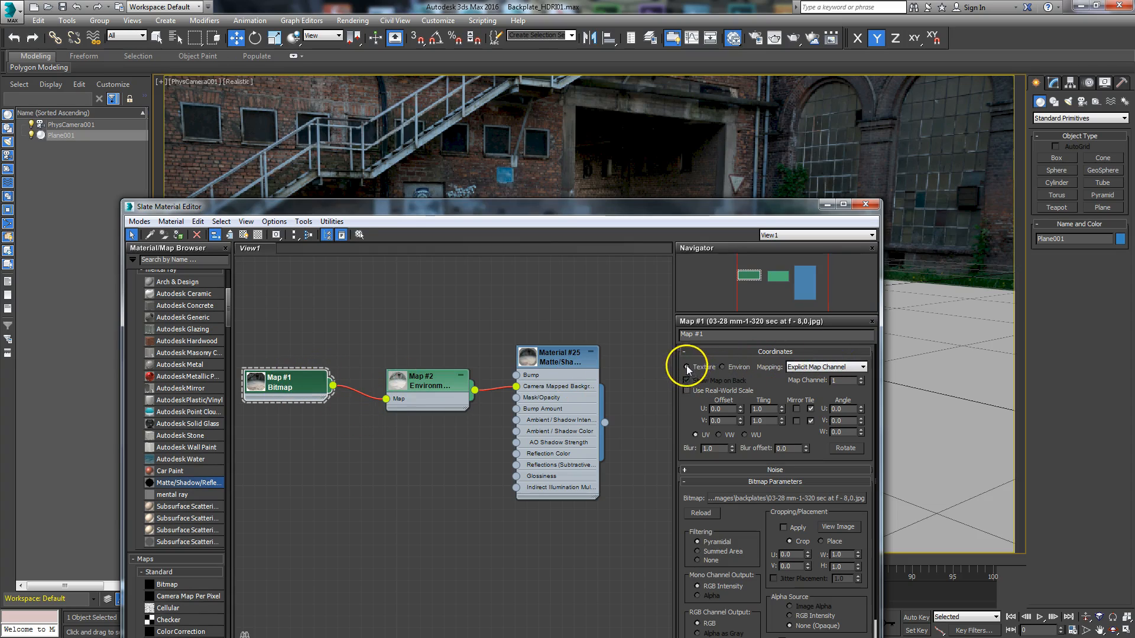
click(722, 367)
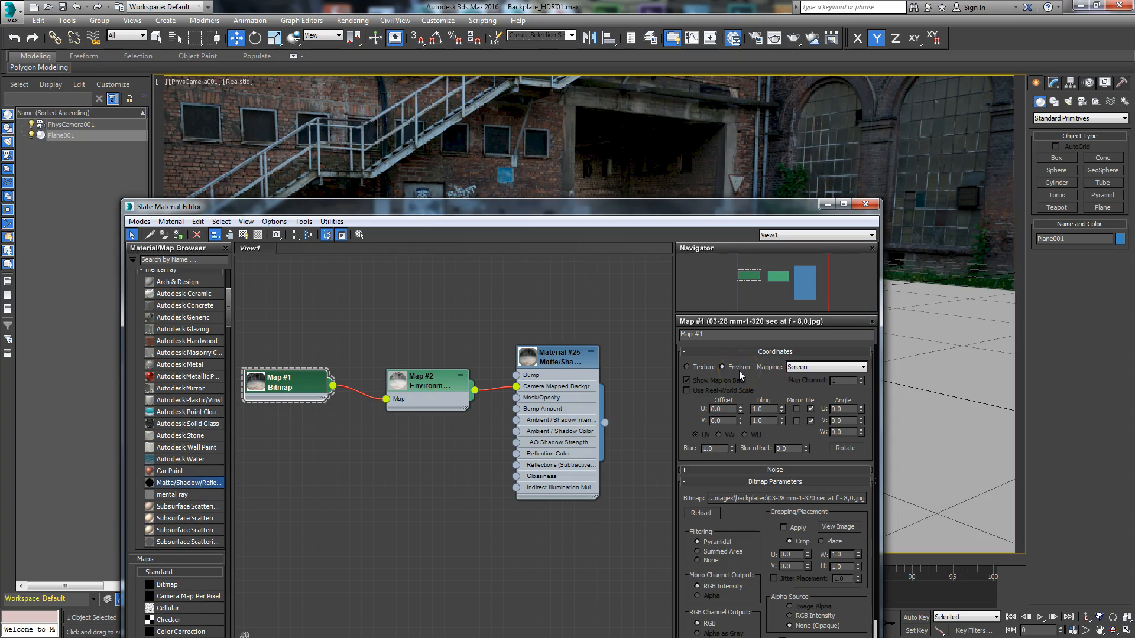
click(802, 369)
Step: Render the physical camera view to check the matte material on the ground plane
drag(692, 214, 0, 81)
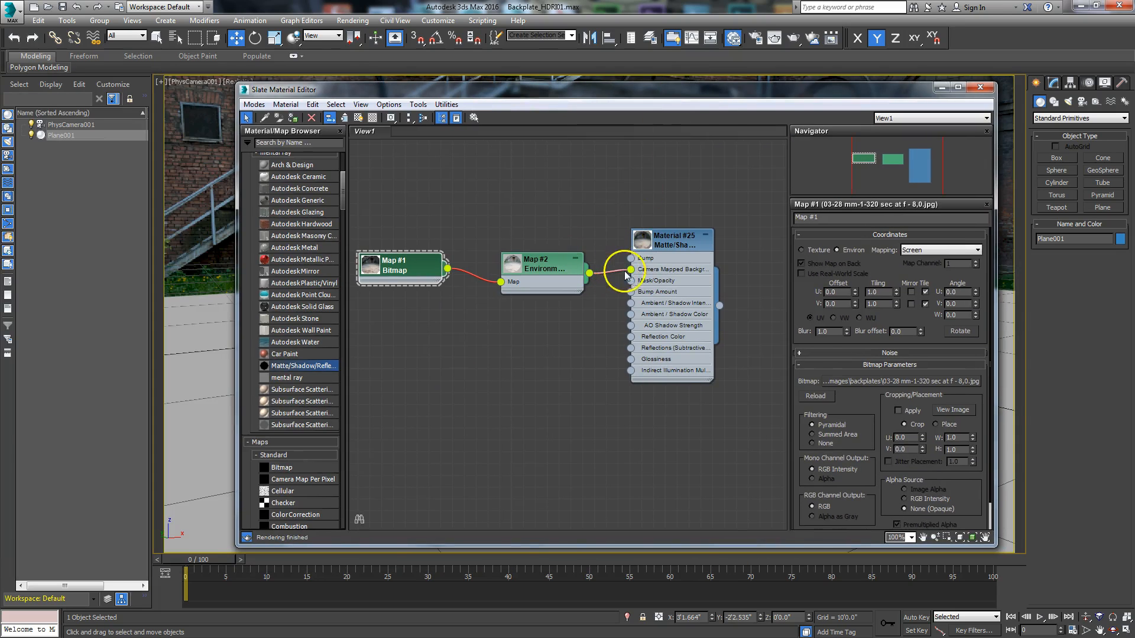
drag(712, 92, 642, 97)
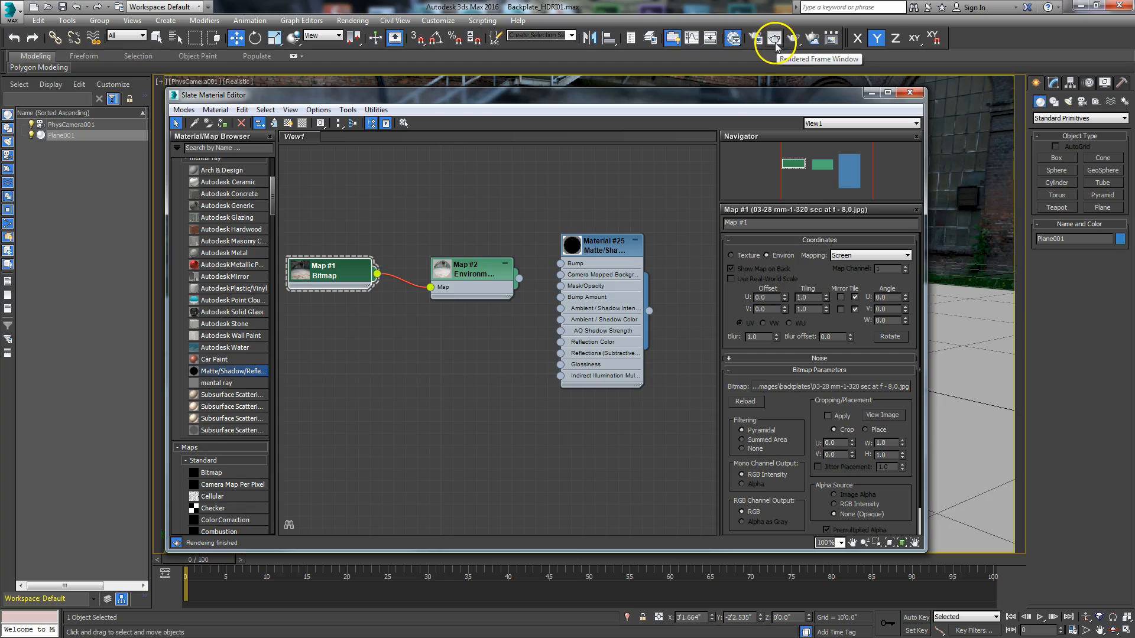
click(793, 38)
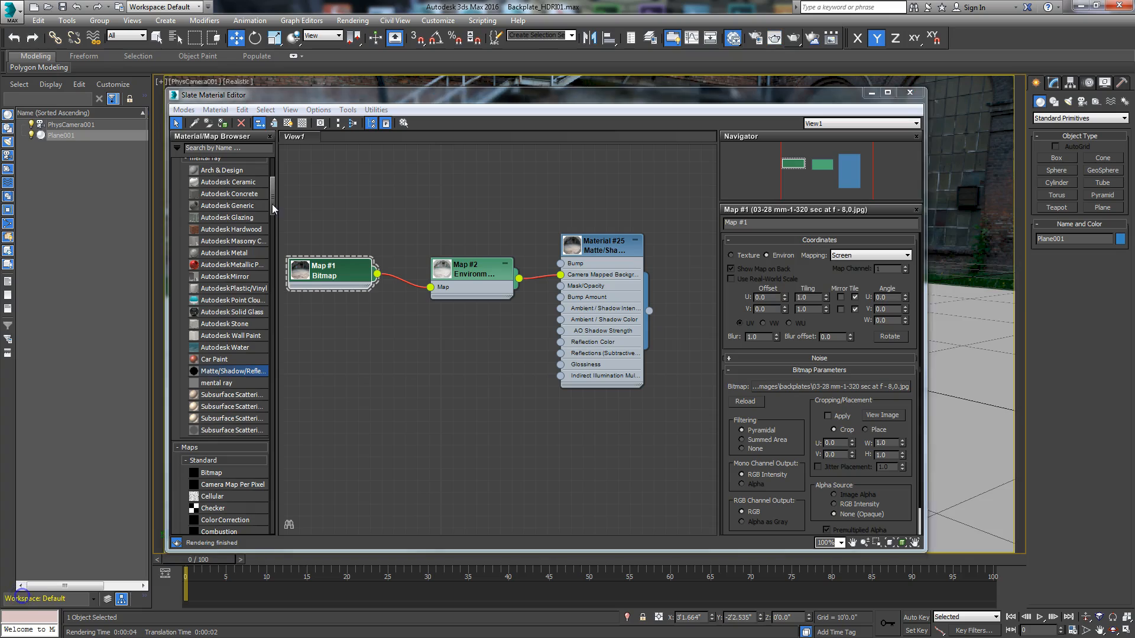
Step: Add a mental ray Arch & Design material below the environment camera map node and assign it to the selected ground plane
drag(273, 201, 275, 180)
click(223, 359)
drag(224, 358, 473, 349)
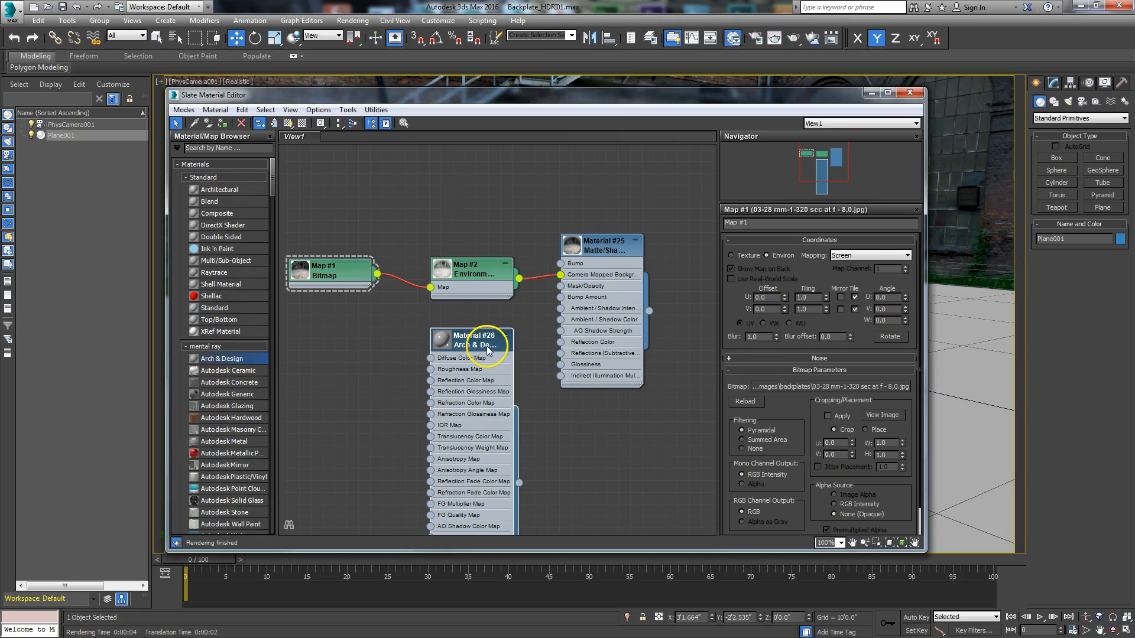
right_click(472, 349)
click(532, 47)
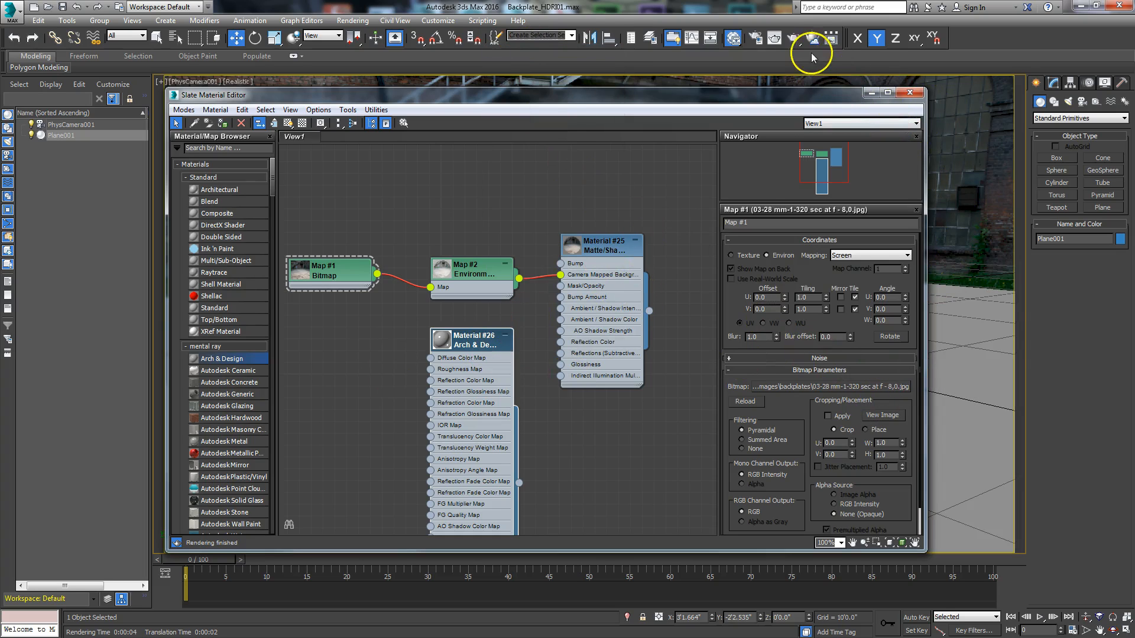
Step: Render the camera view with the Arch & Design material on the plane and compare the render with the backplate in the viewport
click(795, 40)
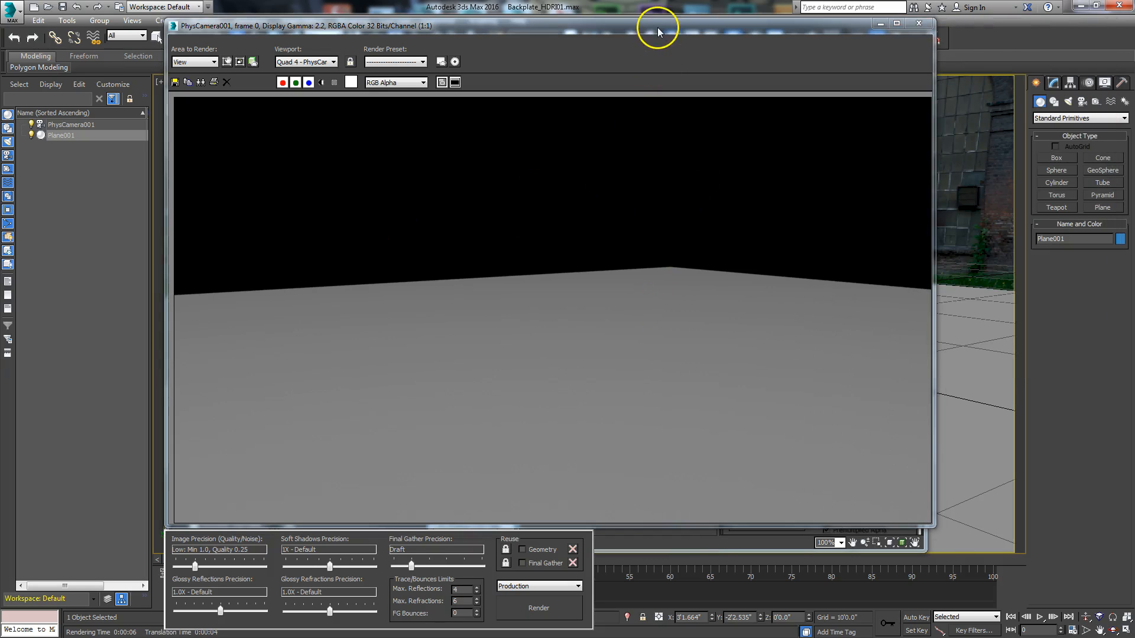
drag(657, 27, 695, 292)
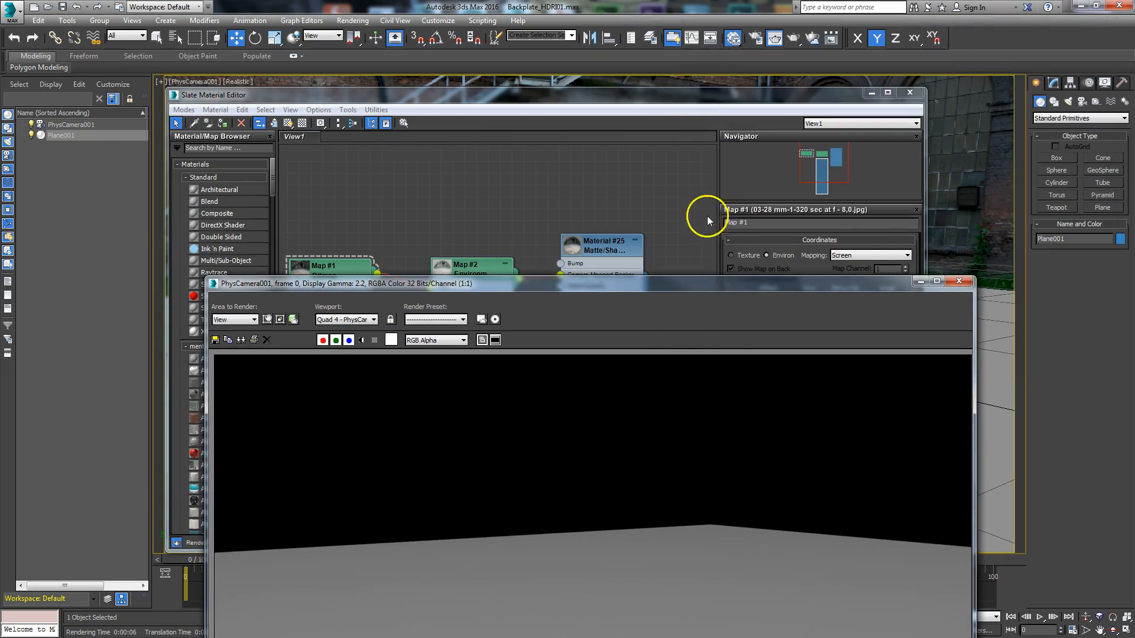
drag(714, 95, 756, 246)
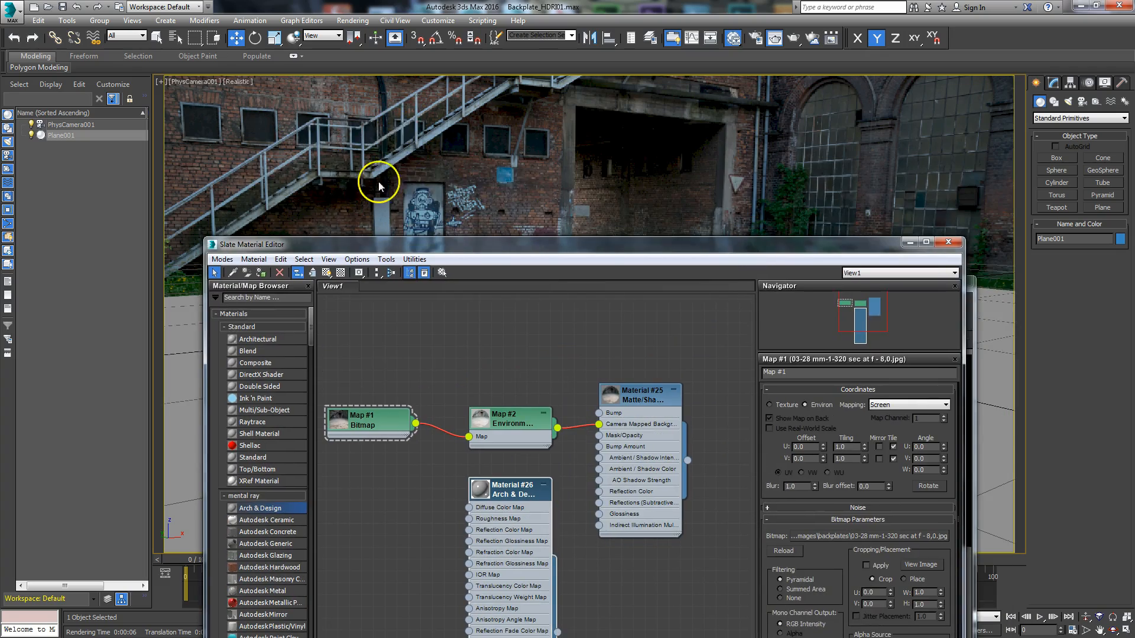
drag(639, 246, 260, 36)
click(921, 281)
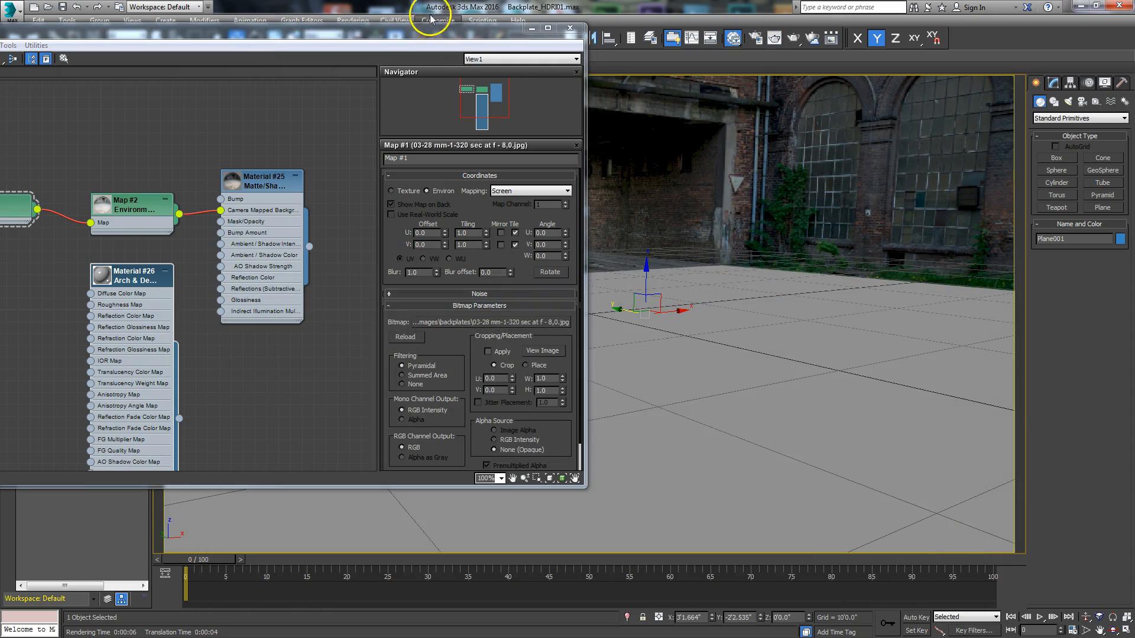
drag(435, 25, 819, 186)
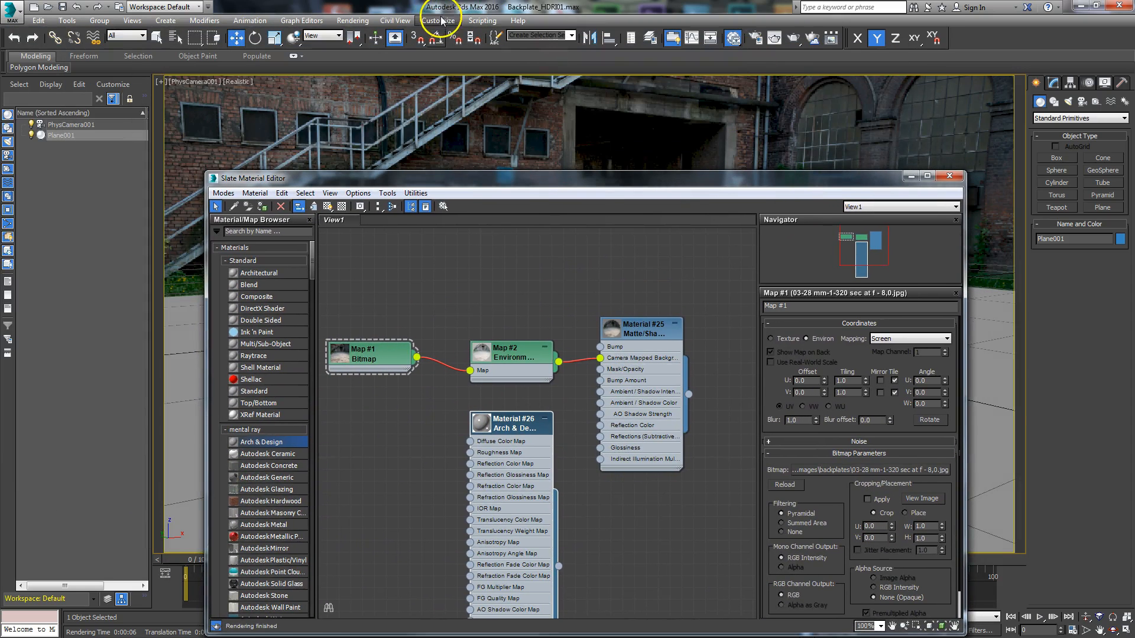
Step: Open the environment settings and assign the backplate bitmap as the environment map, as an instance
click(358, 20)
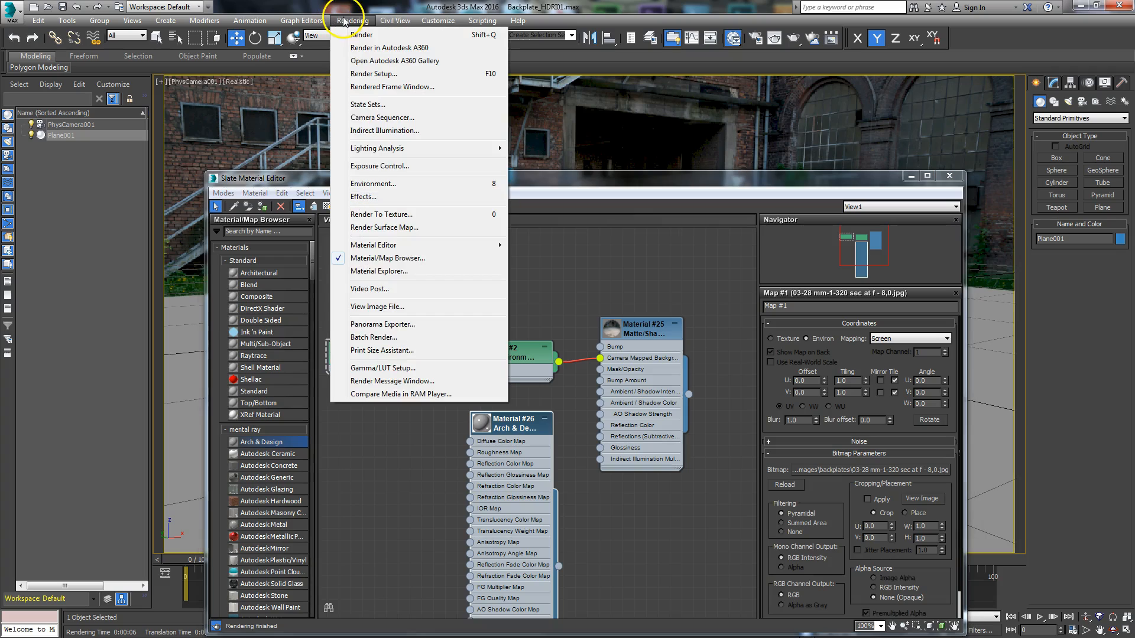
click(381, 185)
drag(0, 108, 985, 40)
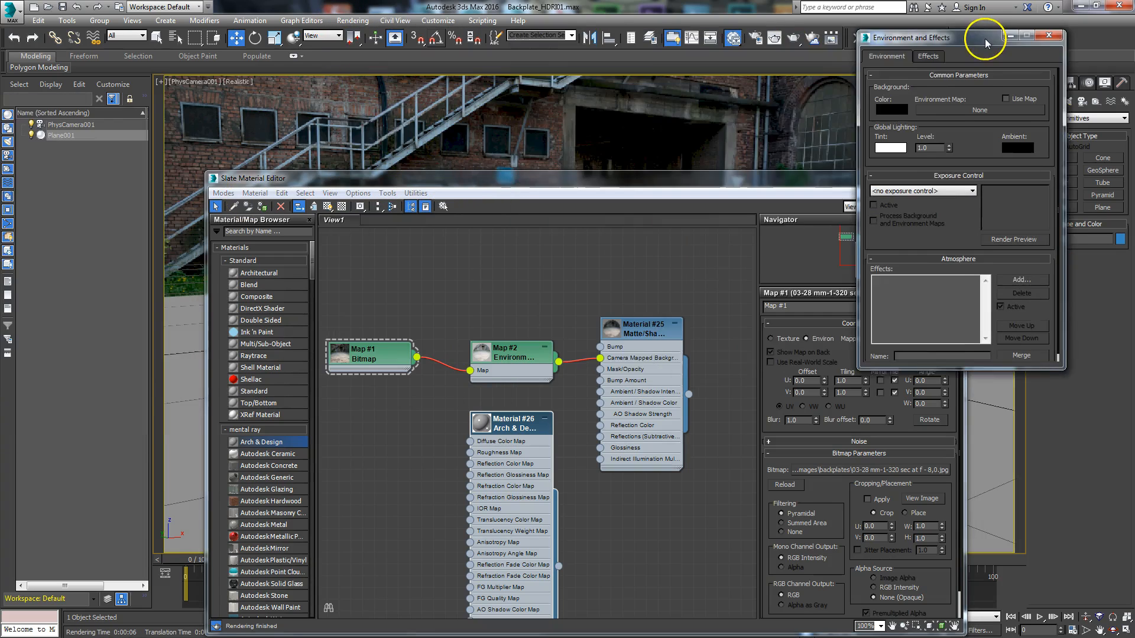
drag(775, 178, 668, 76)
drag(859, 350, 799, 331)
drag(303, 257, 970, 112)
click(942, 237)
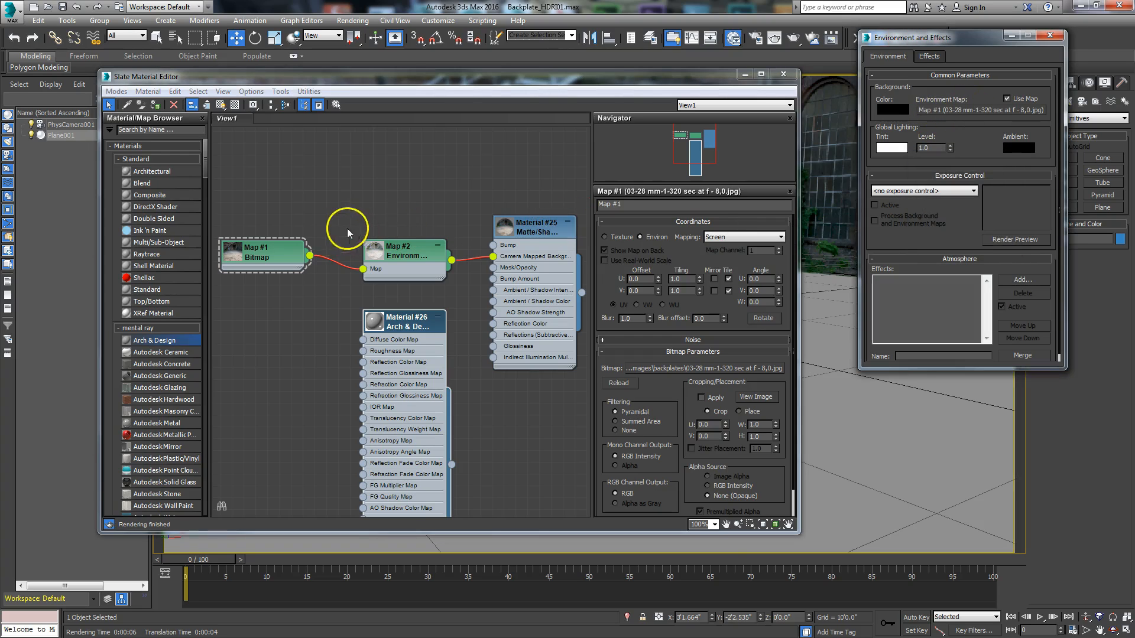
Step: Render the camera view with the backplate as environment background and inspect how the ground plane sits in it
drag(274, 260, 323, 214)
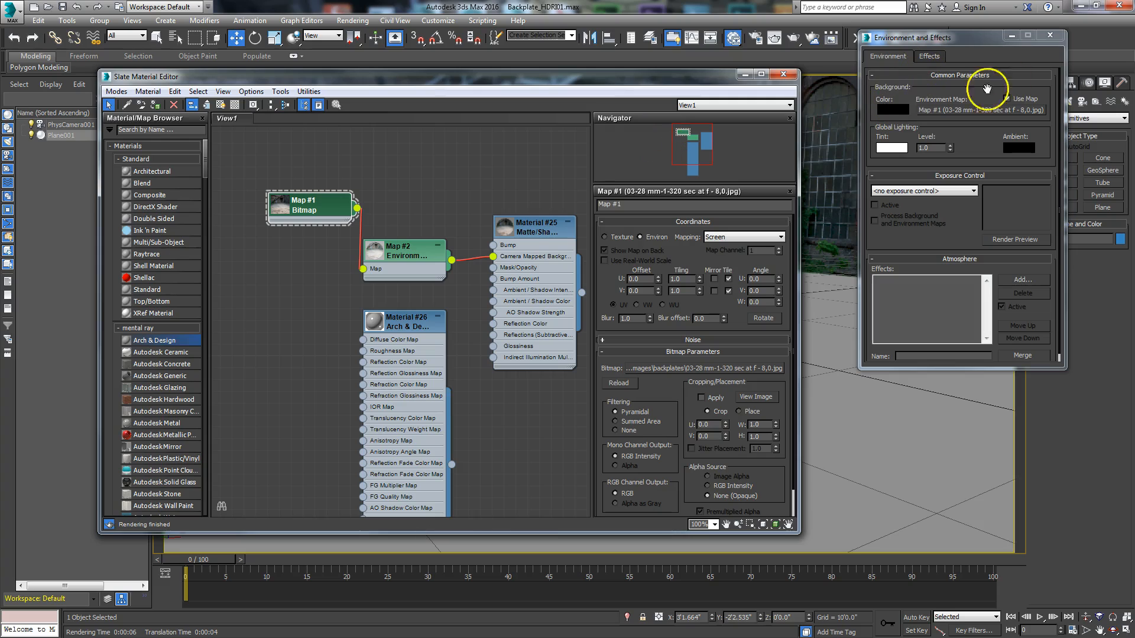
click(774, 39)
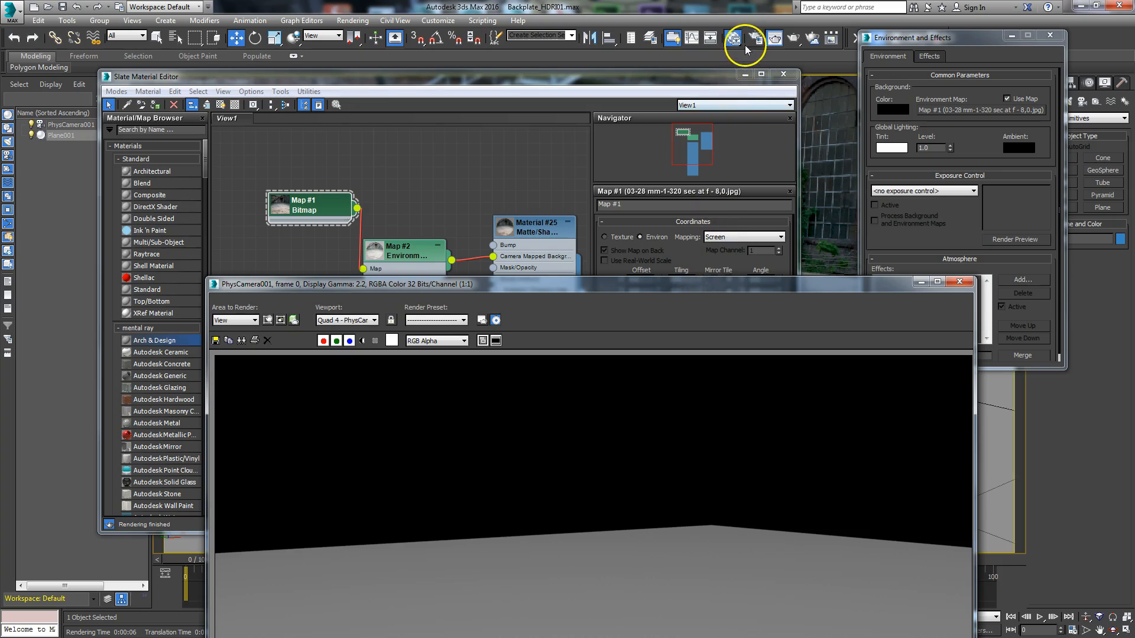
click(798, 39)
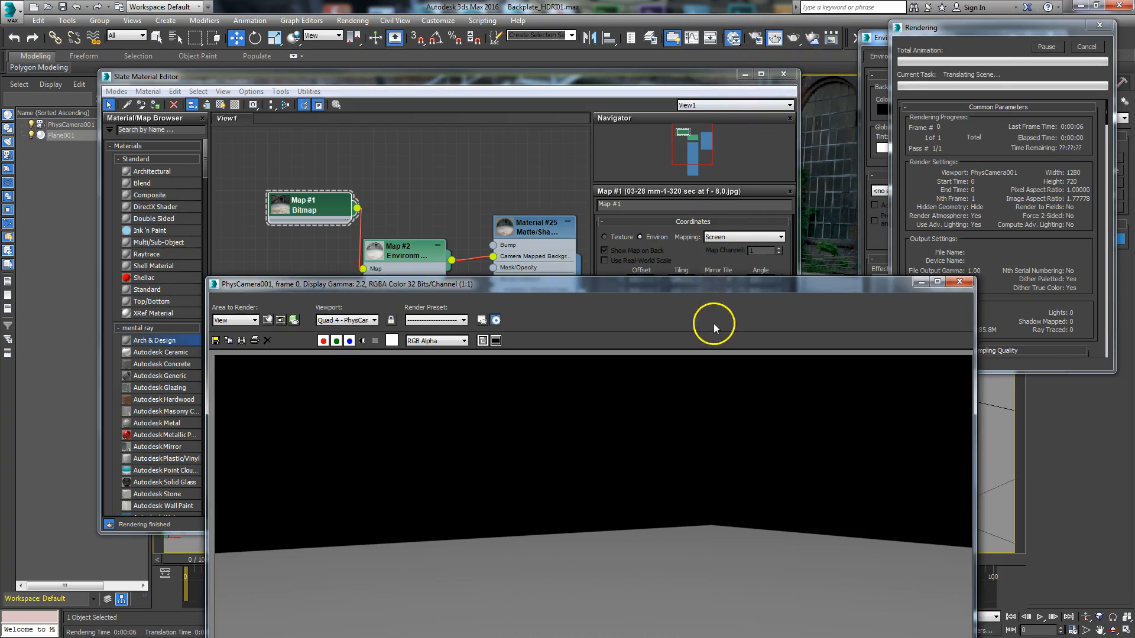
drag(697, 286, 654, 39)
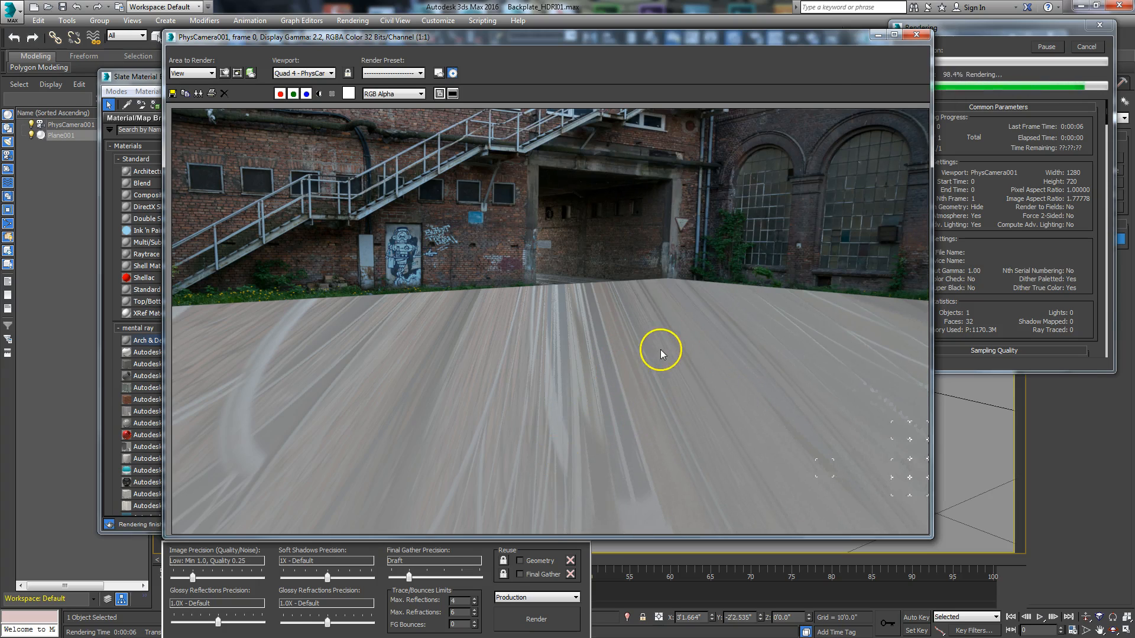
drag(725, 41, 12, 126)
Step: Realign the backplate bitmap node and assign the Matte/Shadow/Reflection material to the selected ground plane
drag(326, 209, 289, 267)
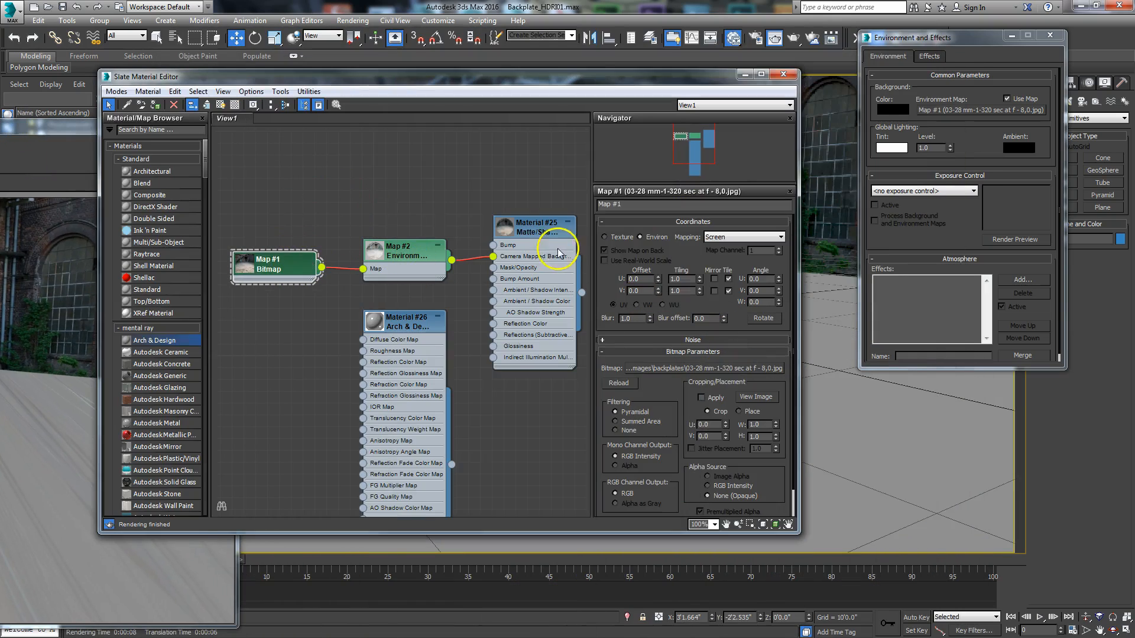
click(534, 234)
right_click(536, 230)
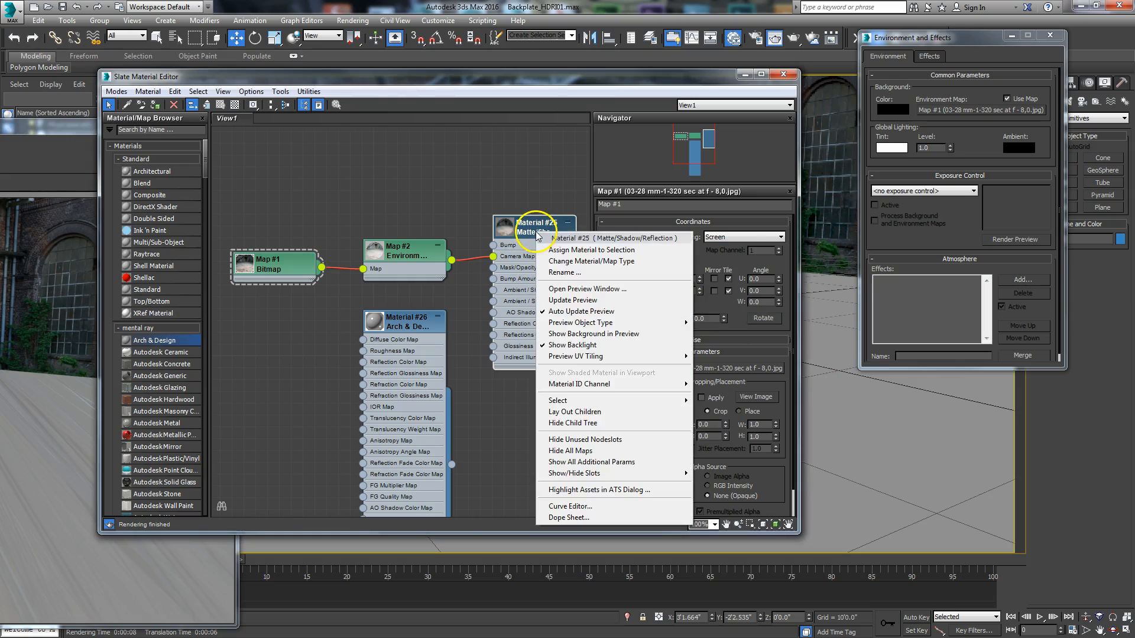
click(552, 250)
Step: Render the camera view again to check that the matte ground plane blends into the backplate, and move the render aside
drag(21, 126, 603, 32)
click(504, 603)
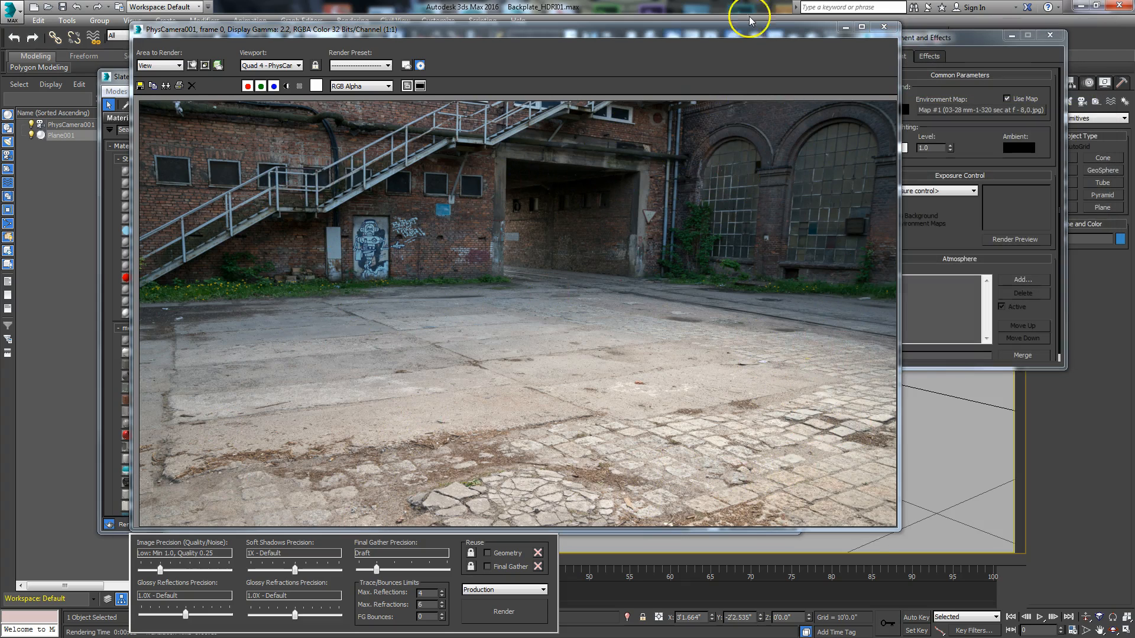
drag(750, 27, 10, 112)
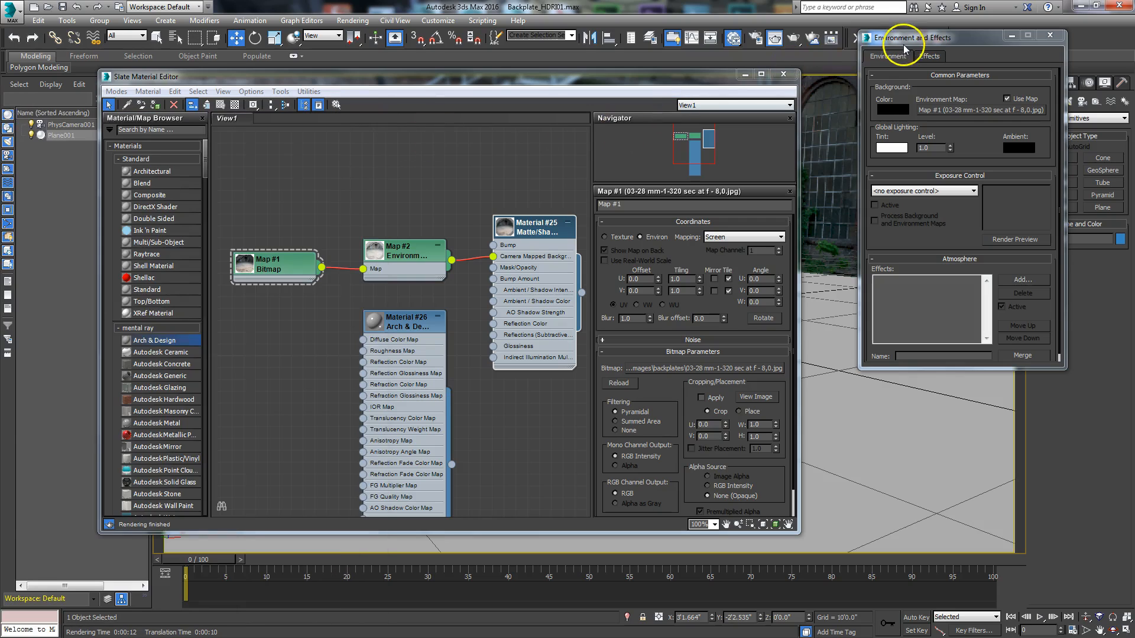
Step: Rearrange the matte material's nodes, rename the backplate bitmap map Background Screen, and close the environment settings
drag(521, 242, 512, 220)
mouse_move(433, 238)
mouse_down()
mouse_move(430, 192)
mouse_move(419, 224)
mouse_up()
drag(279, 236, 277, 236)
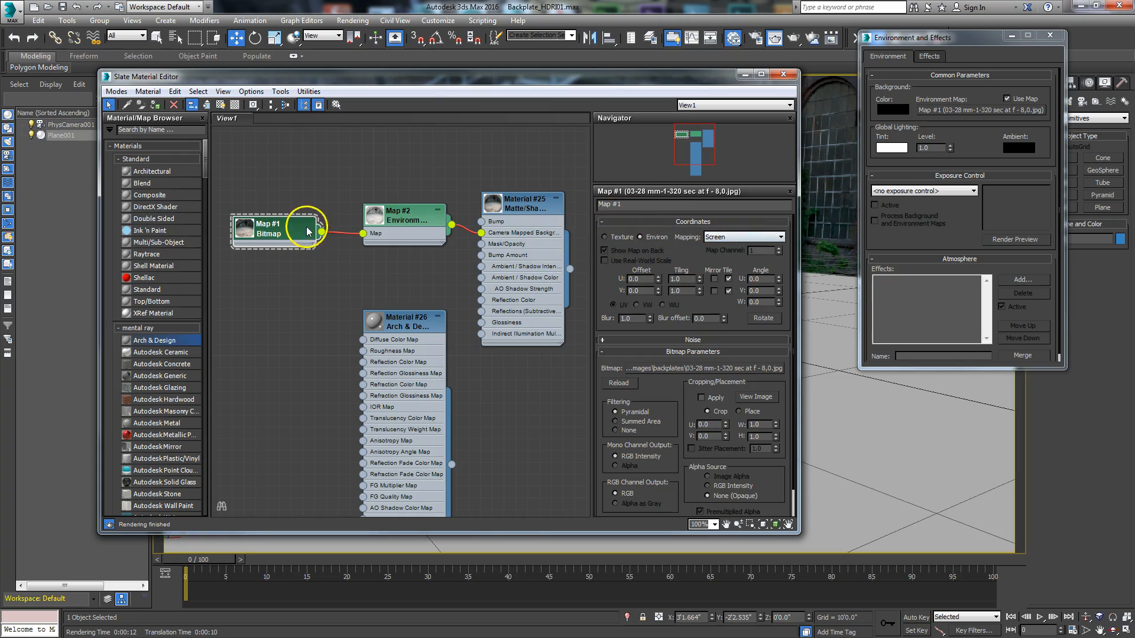
drag(625, 205, 559, 223)
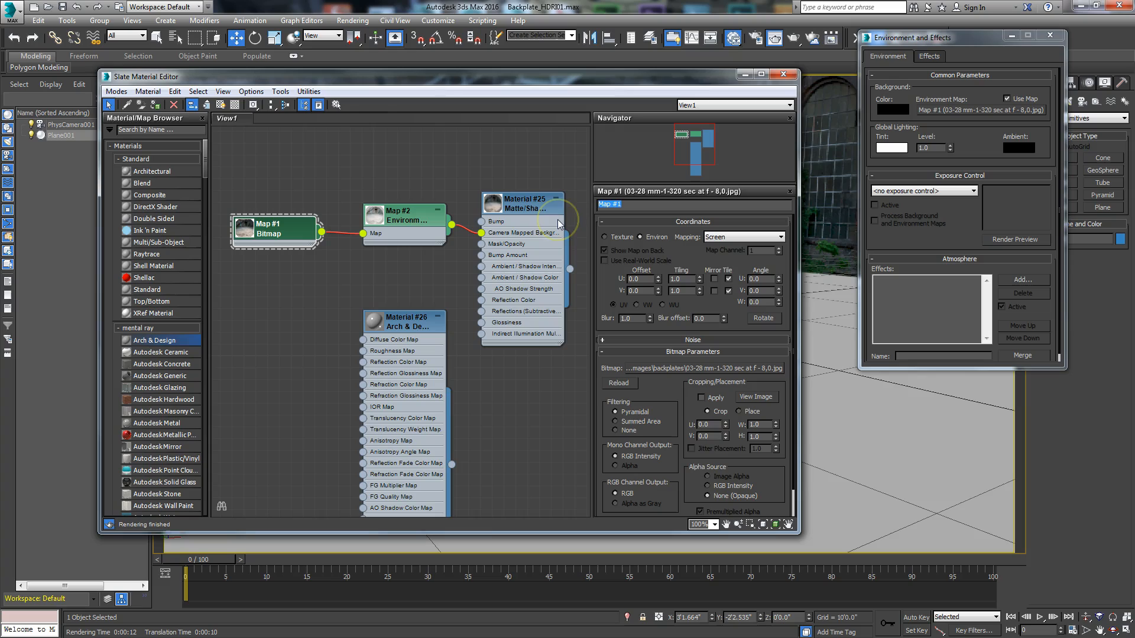
text(Background Screen)
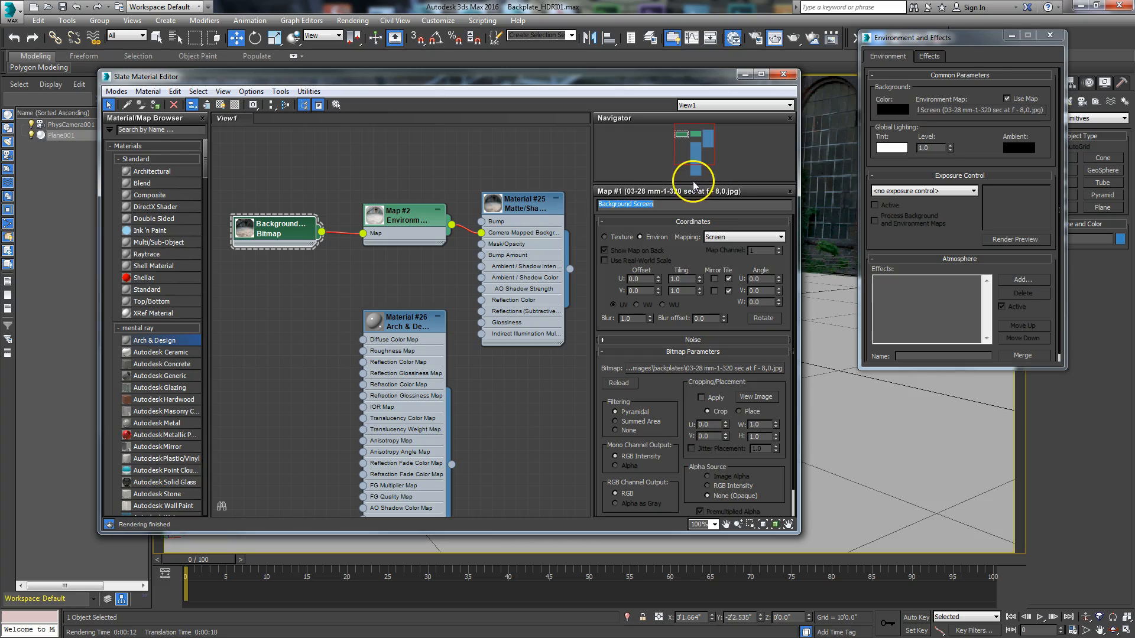
click(1049, 38)
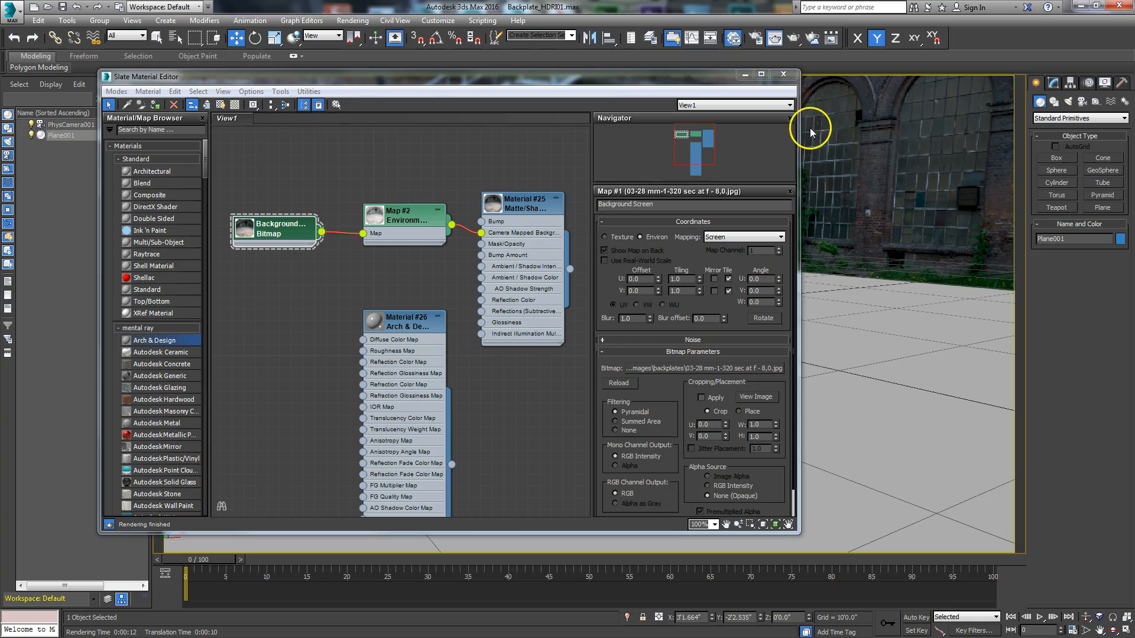
drag(408, 213, 384, 224)
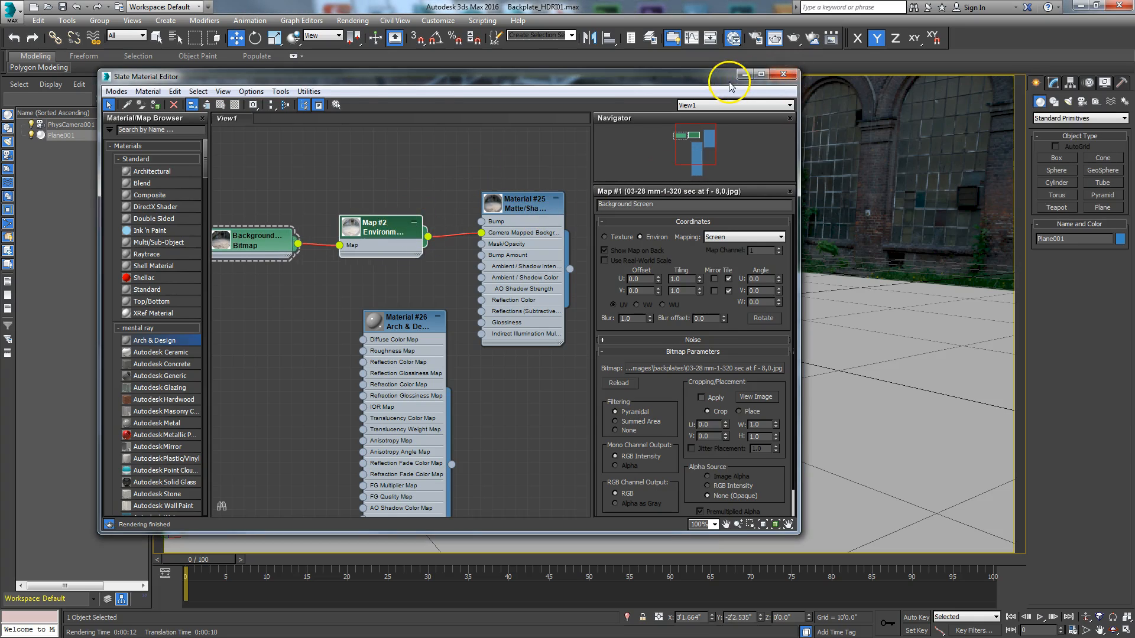
Step: Draw a sphere with a radius of about 2'11" near the far middle of the ground plane and open its parameters for modification
drag(726, 82, 3, 88)
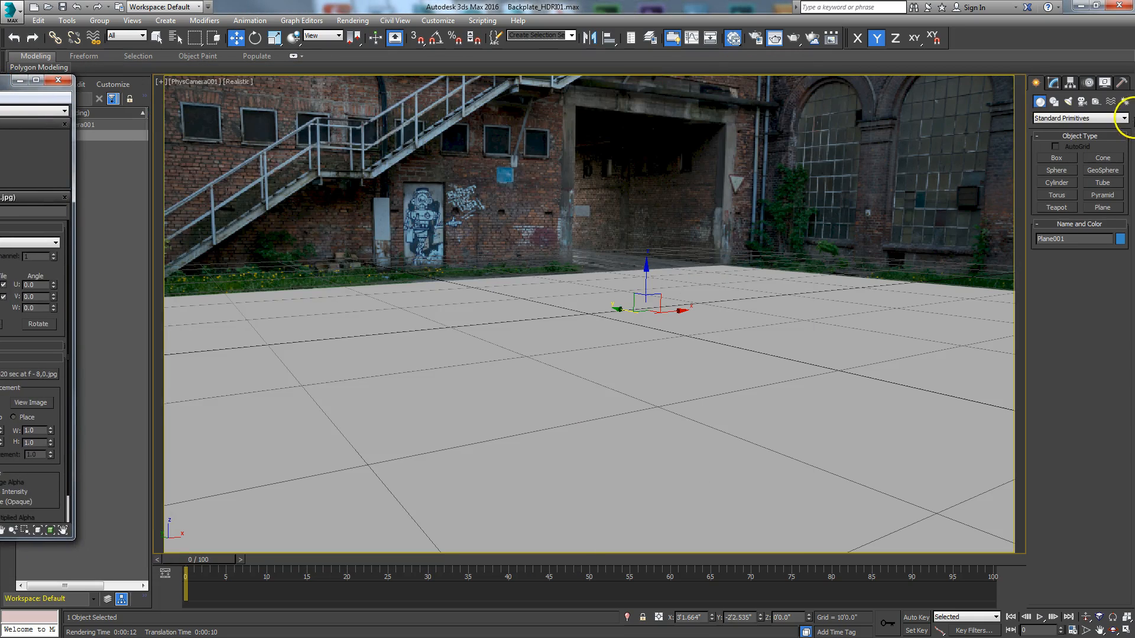
click(1056, 170)
drag(636, 304, 643, 309)
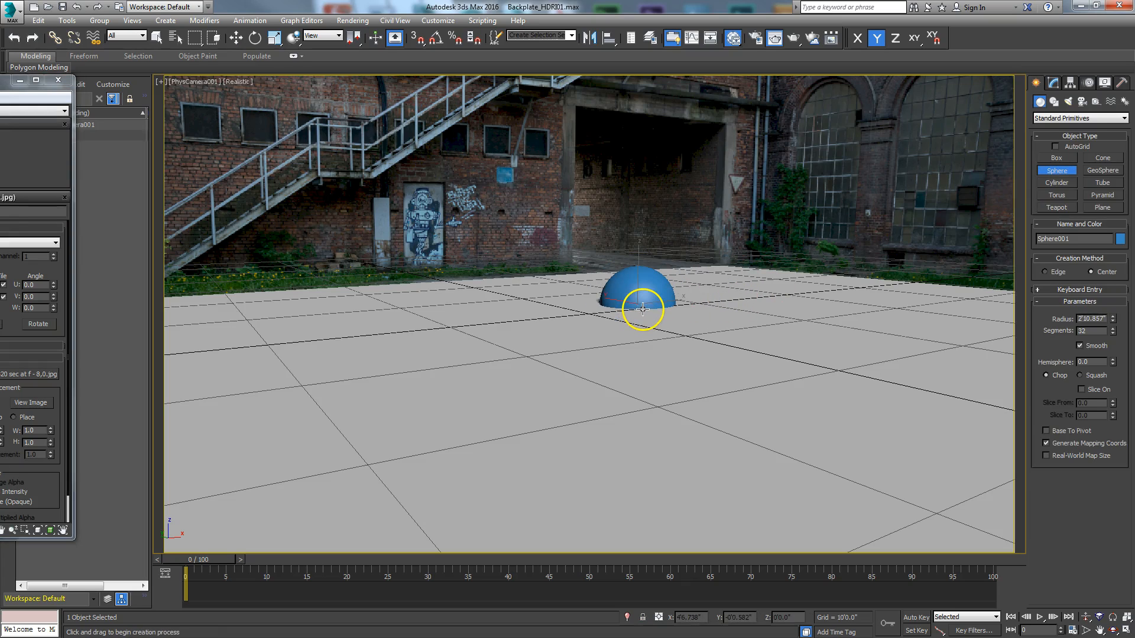
click(1053, 83)
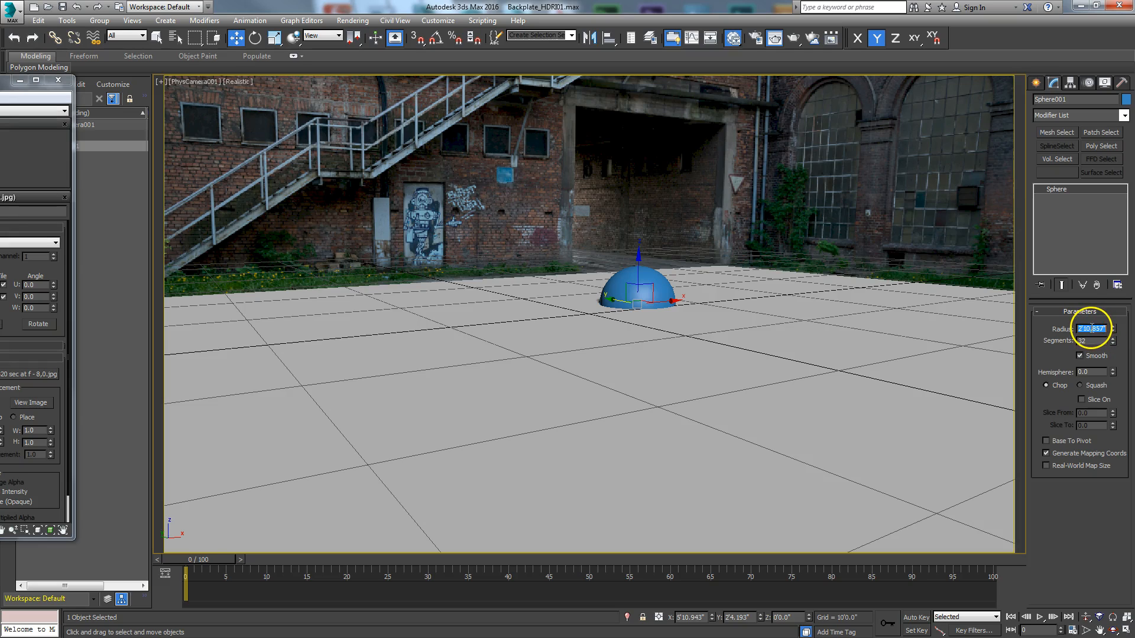
Step: Set the sphere's radius to 4'0"
text(4')
key(Return)
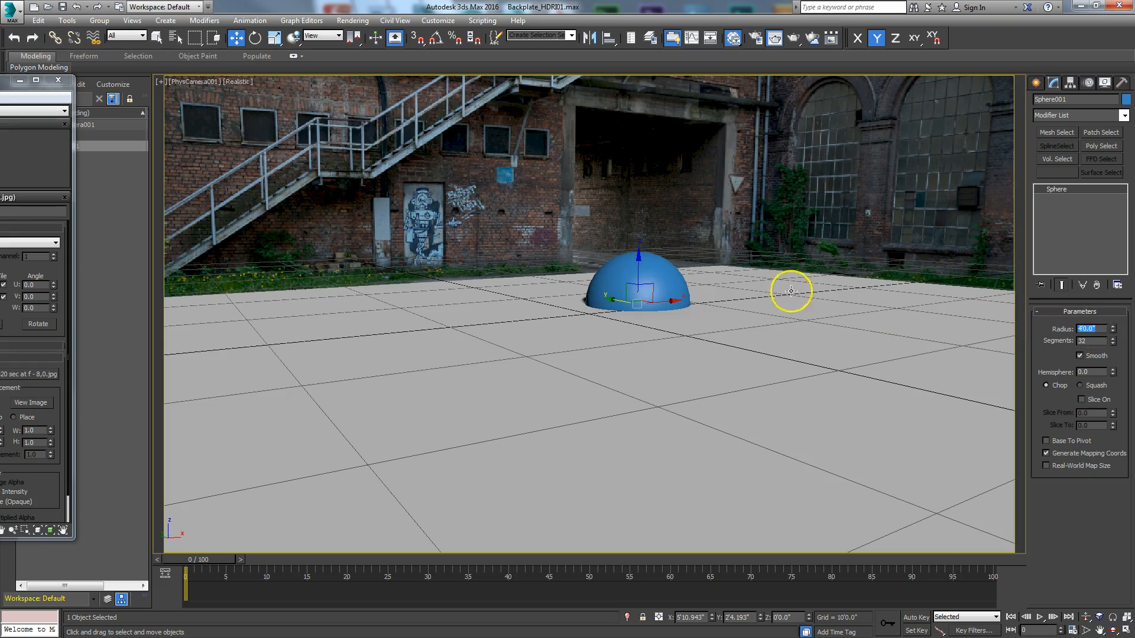
Step: Raise the sphere by eye in the Left view to a height of about 2'9" above the ground line
click(1123, 631)
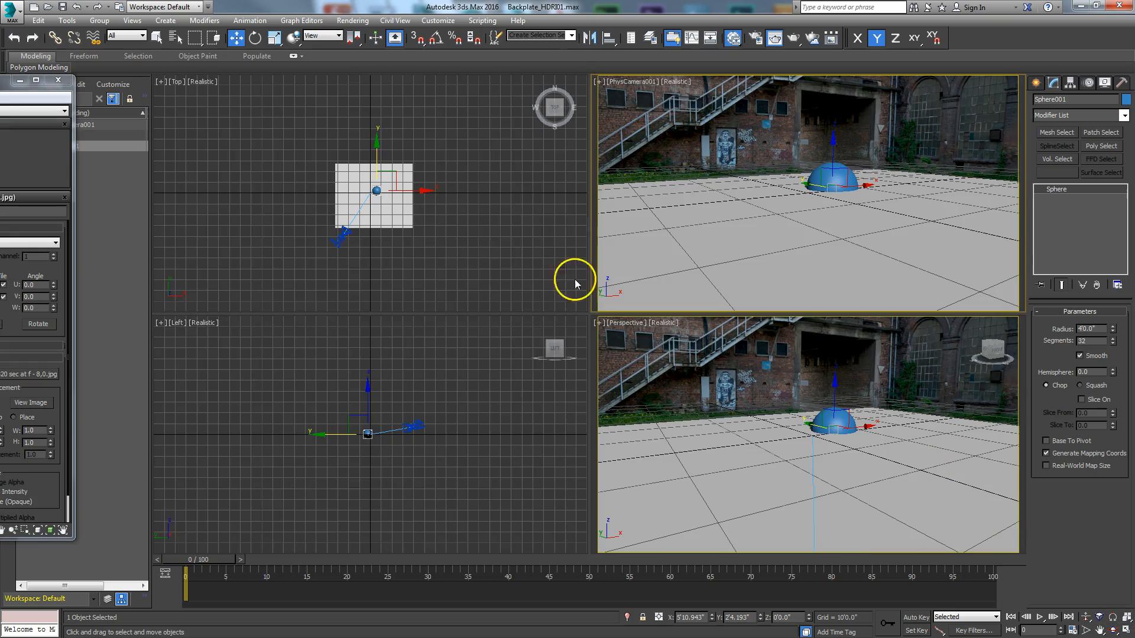
click(373, 422)
click(1123, 631)
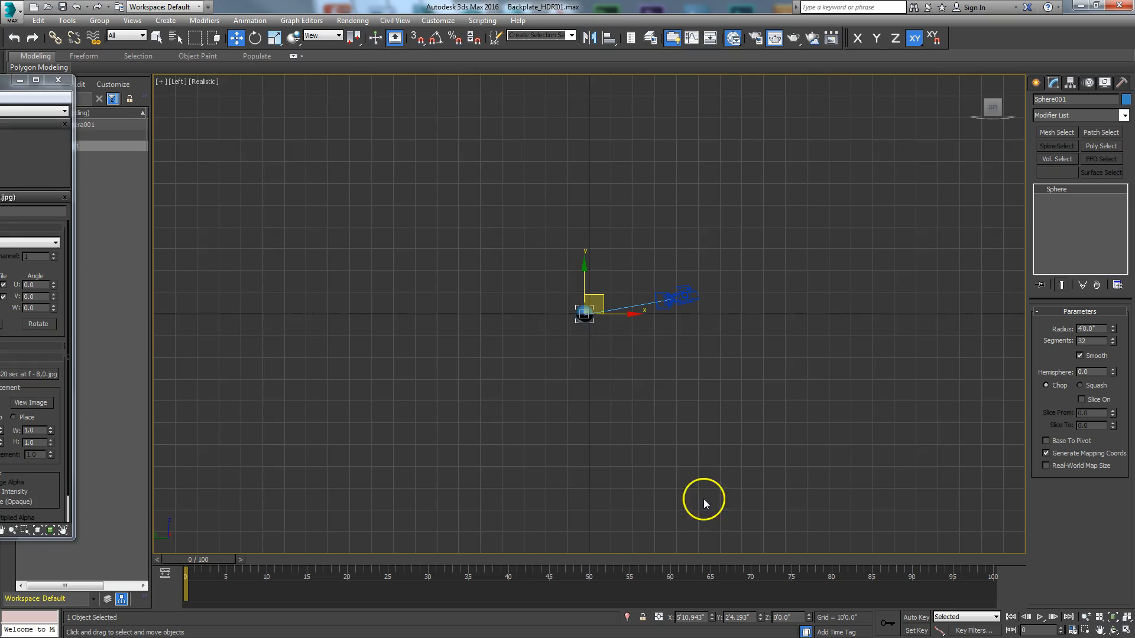
drag(584, 288, 584, 282)
scroll(581, 379, up, 4)
scroll(612, 304, up, 1)
middle_drag(612, 304, 581, 432)
scroll(581, 432, down, 2)
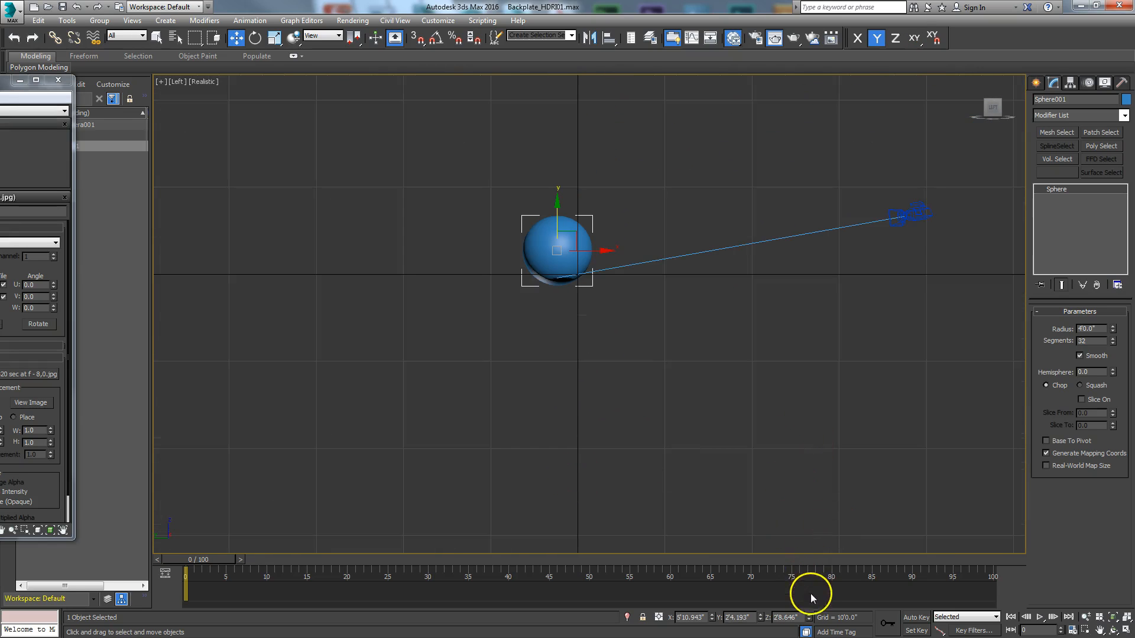
click(1126, 631)
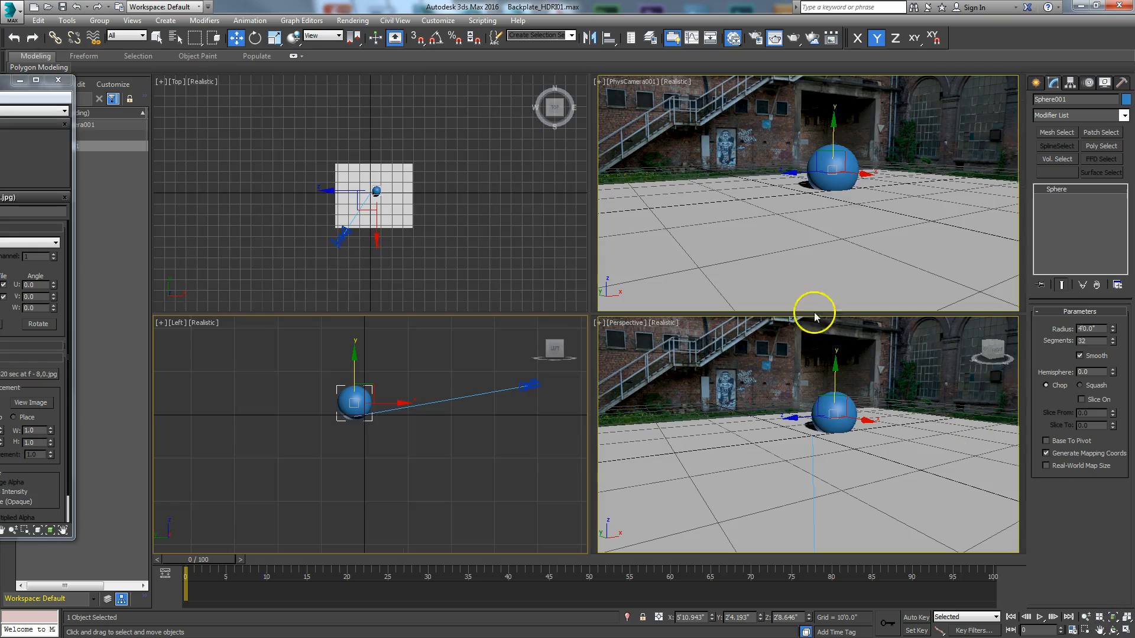
Step: Set the sphere's Z position to 4'0" and shift it along X to about 3'1" in the camera view
click(837, 167)
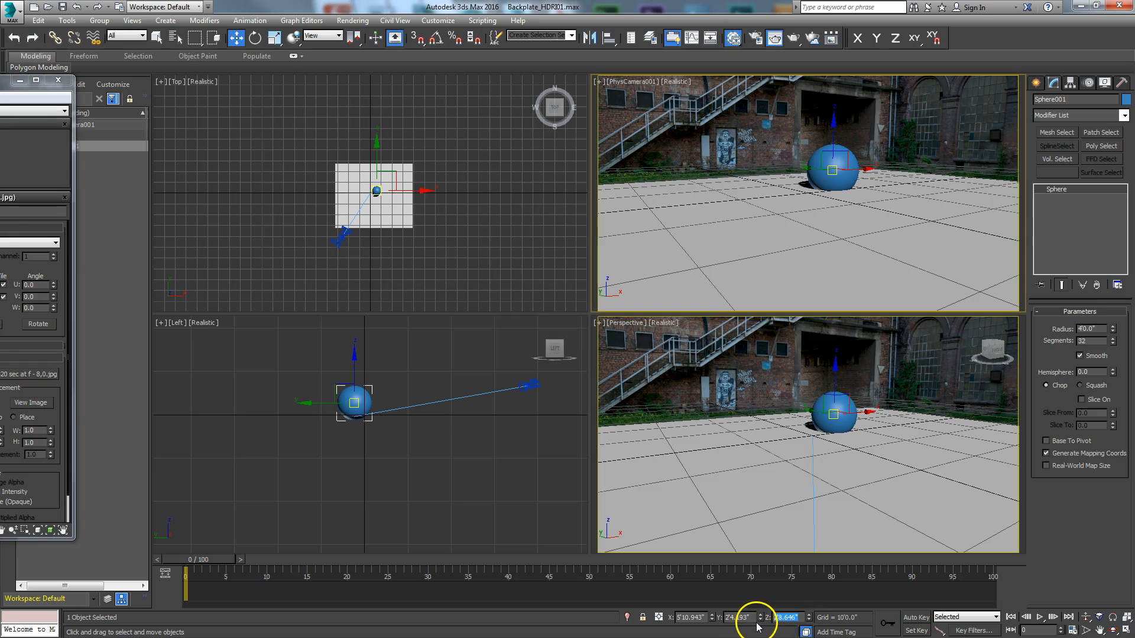
text(0)
key(Return)
right_click(796, 616)
click(798, 618)
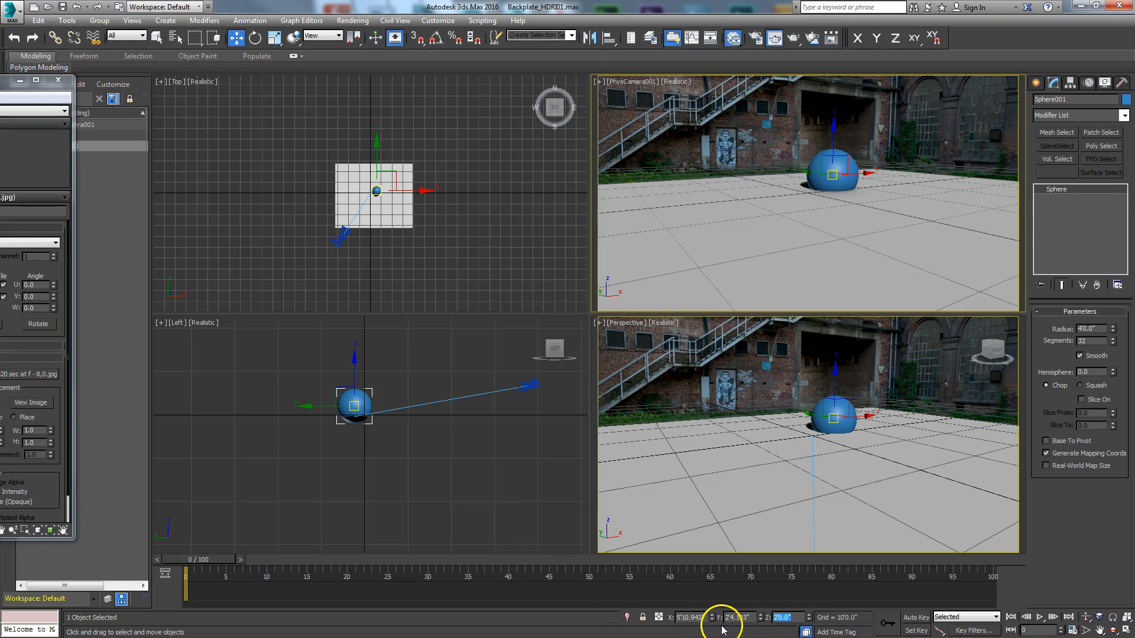
text(40)
key(Return)
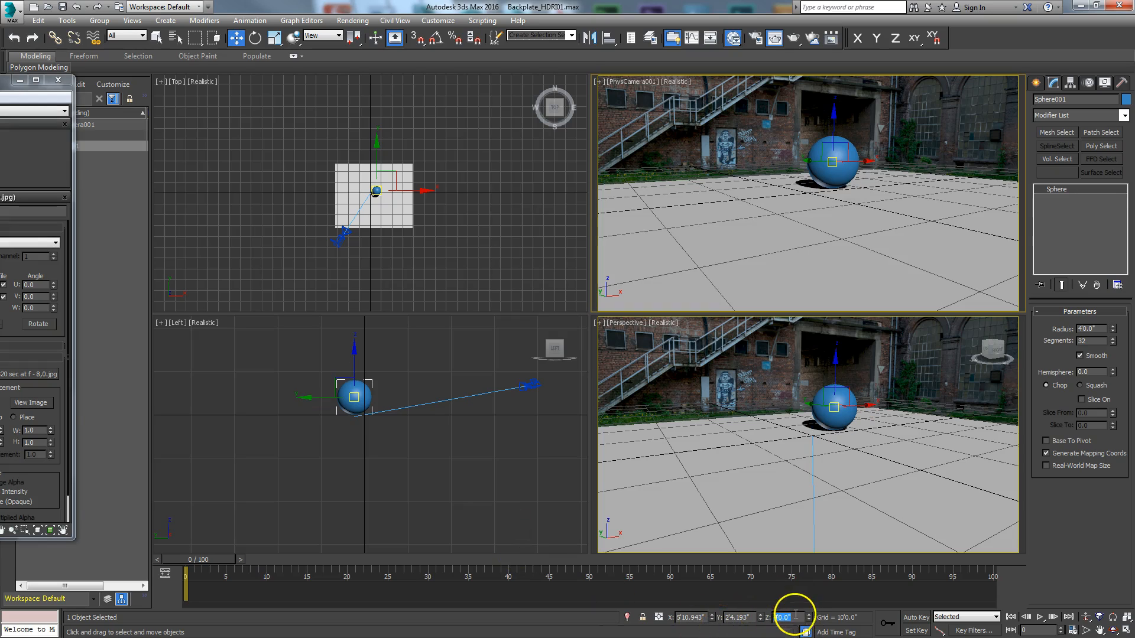
click(1126, 631)
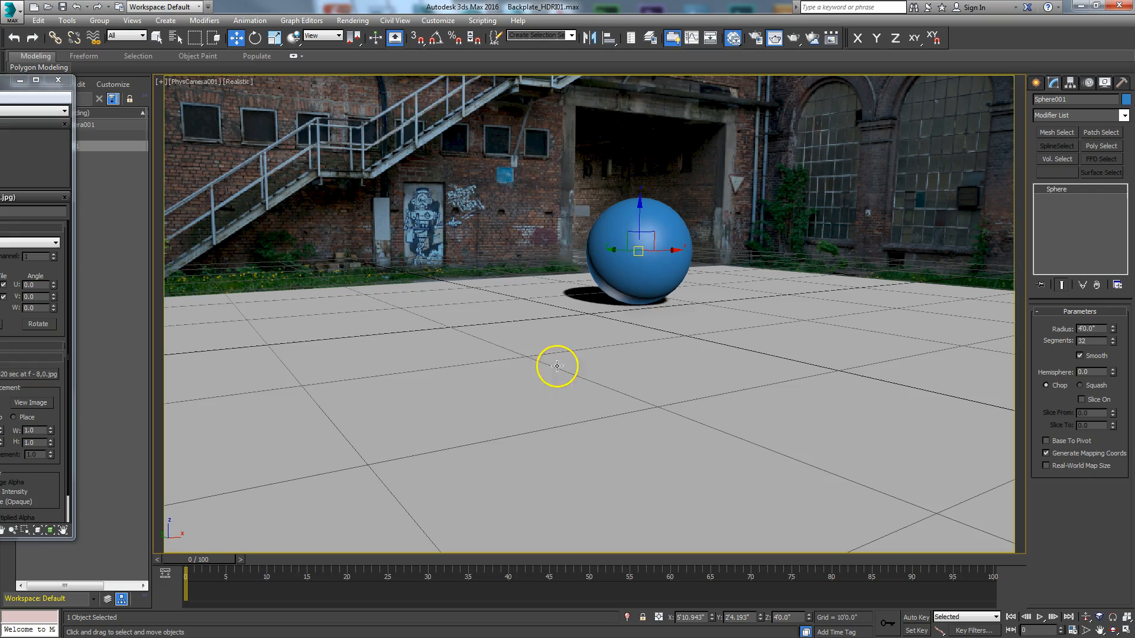
mouse_move(673, 250)
mouse_down()
mouse_move(573, 256)
mouse_move(651, 253)
mouse_up()
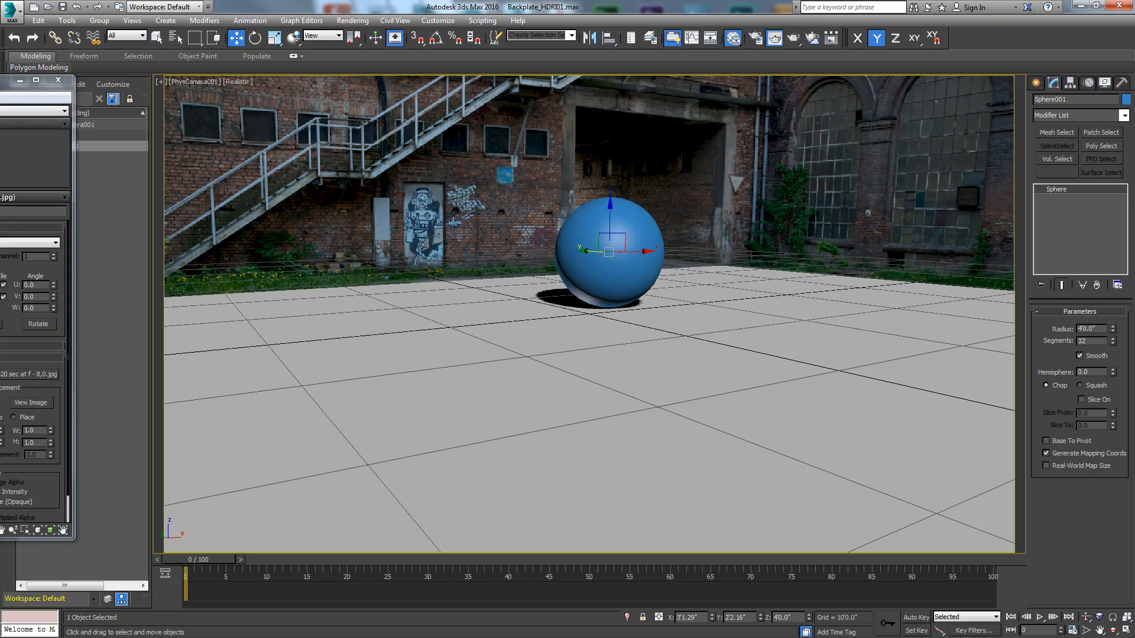
Step: Define a render region tightly around the sphere and its ground contact area, and render that region of the camera view
mouse_move(1, 130)
mouse_down()
mouse_move(162, 96)
mouse_move(1, 118)
mouse_up()
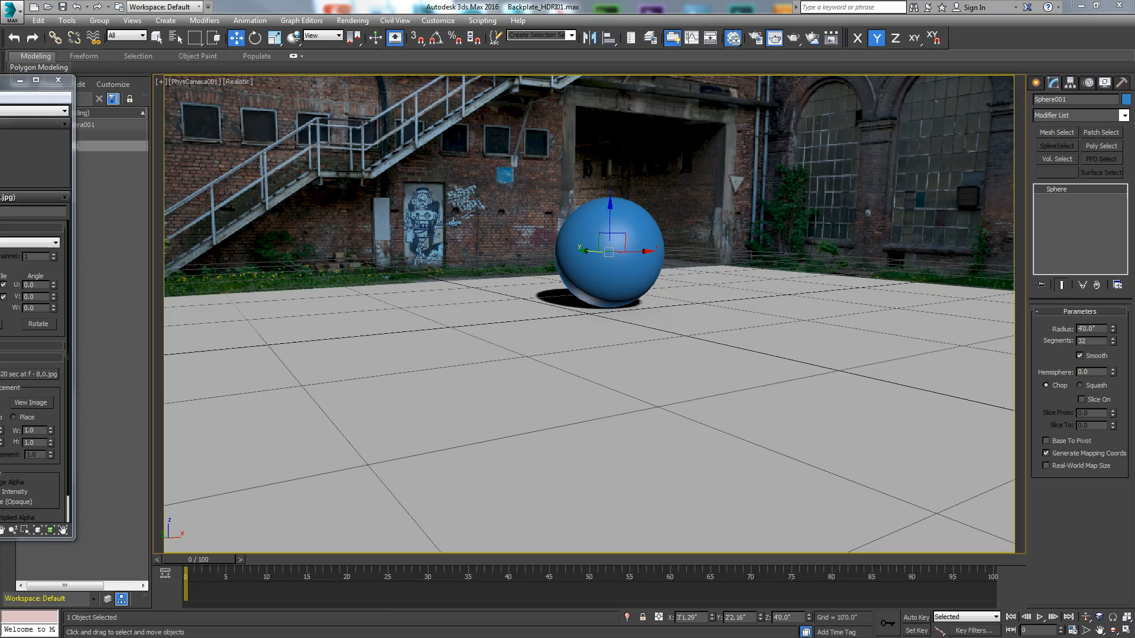
drag(1, 77, 339, 26)
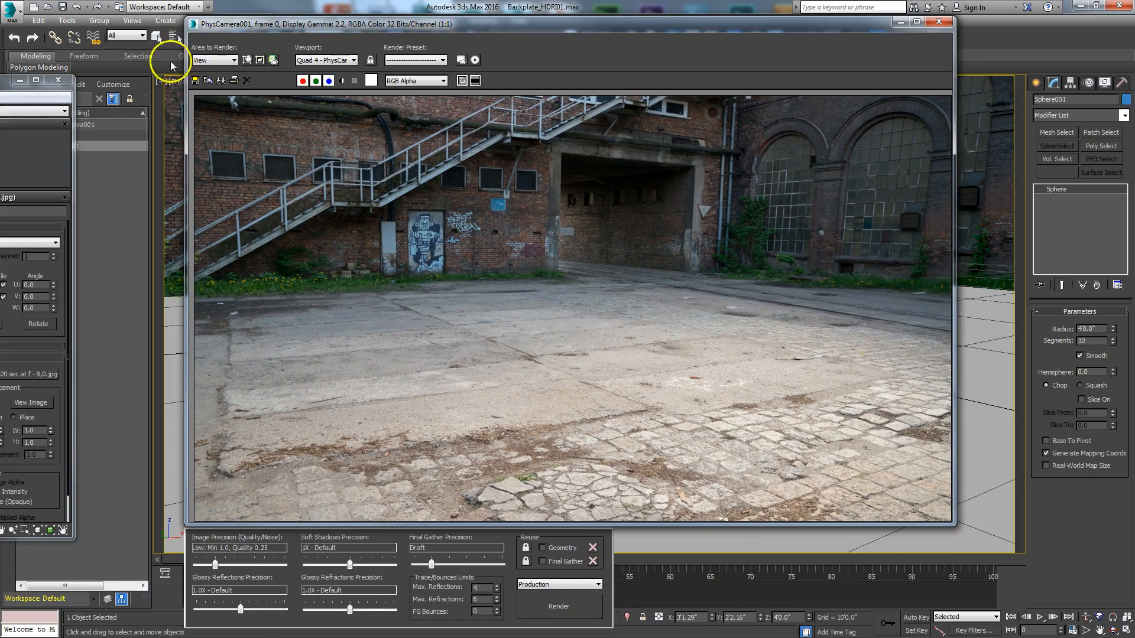
click(246, 60)
drag(876, 479, 603, 480)
drag(674, 25, 783, 559)
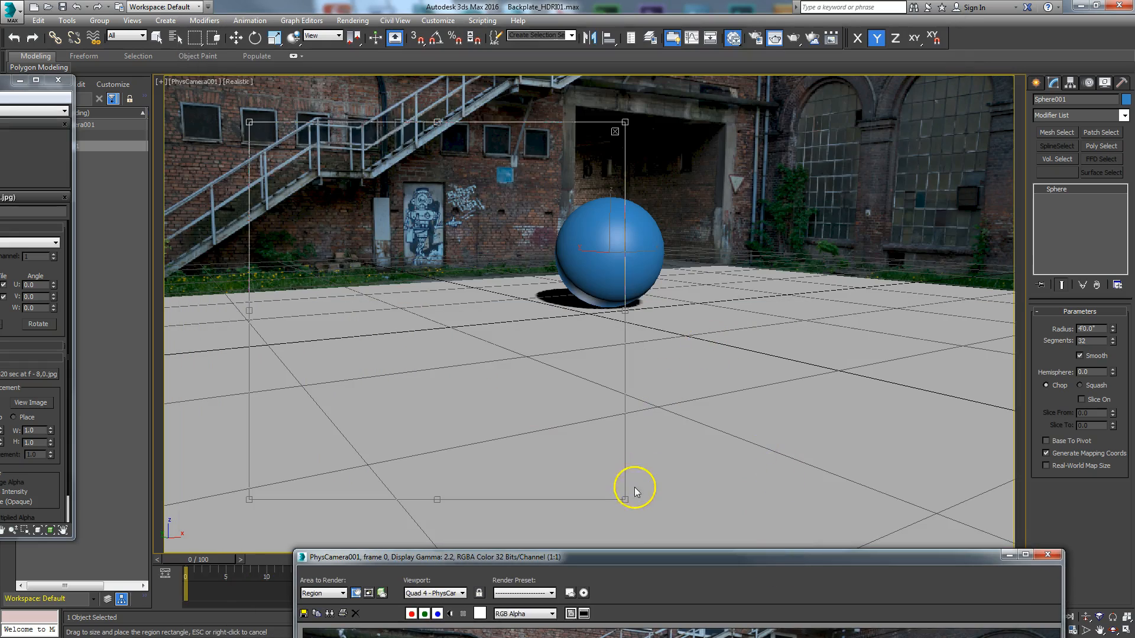
drag(471, 299, 442, 330)
drag(388, 254, 652, 287)
drag(616, 559, 519, 12)
click(523, 597)
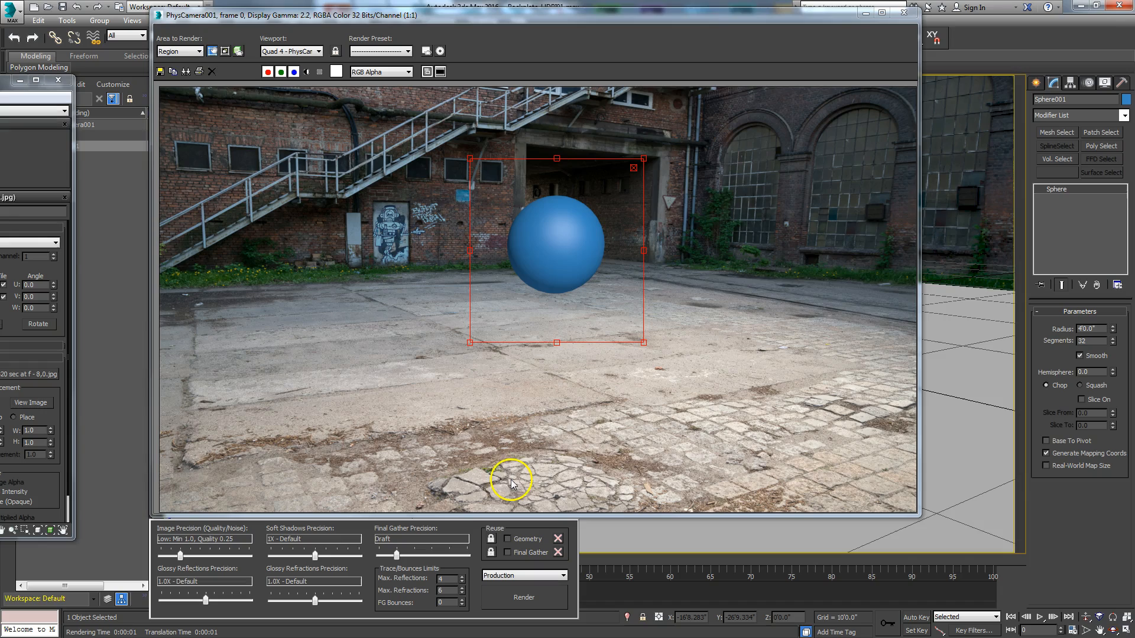
Step: Move the render aside and place a standard Skylight on the ground plane, in front of and to the right of the sphere
drag(715, 23, 11, 77)
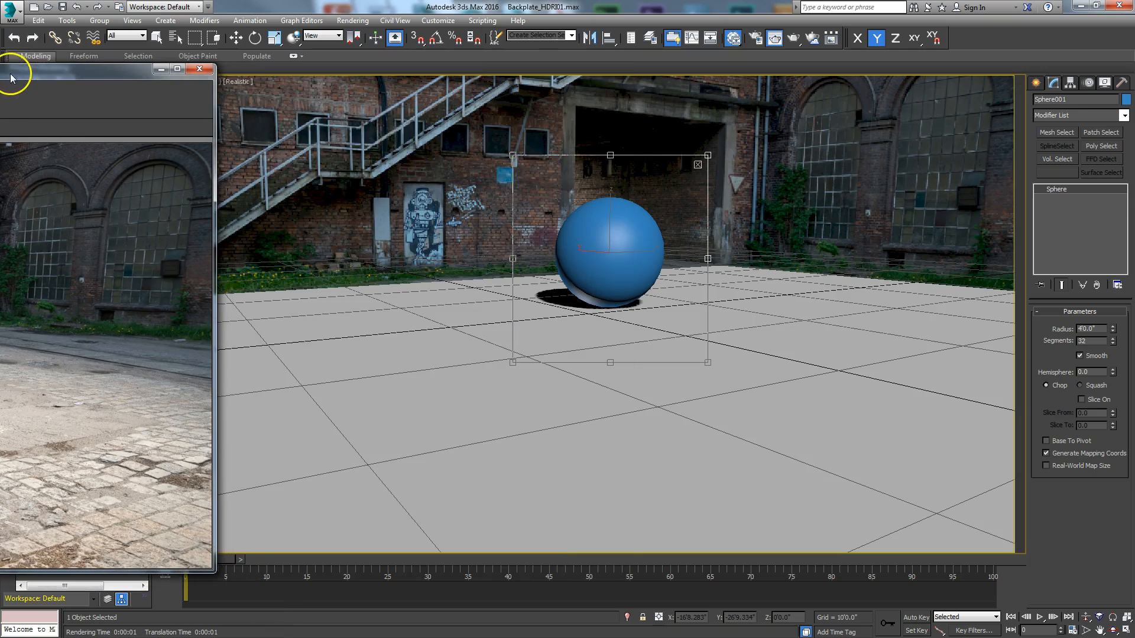
key(w)
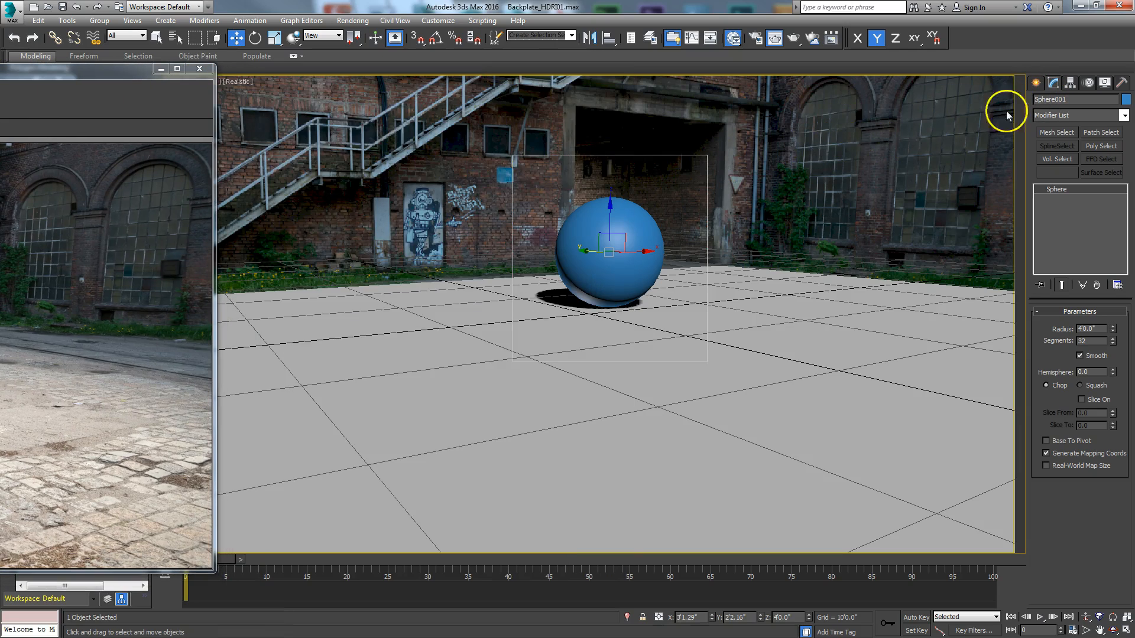
click(1037, 83)
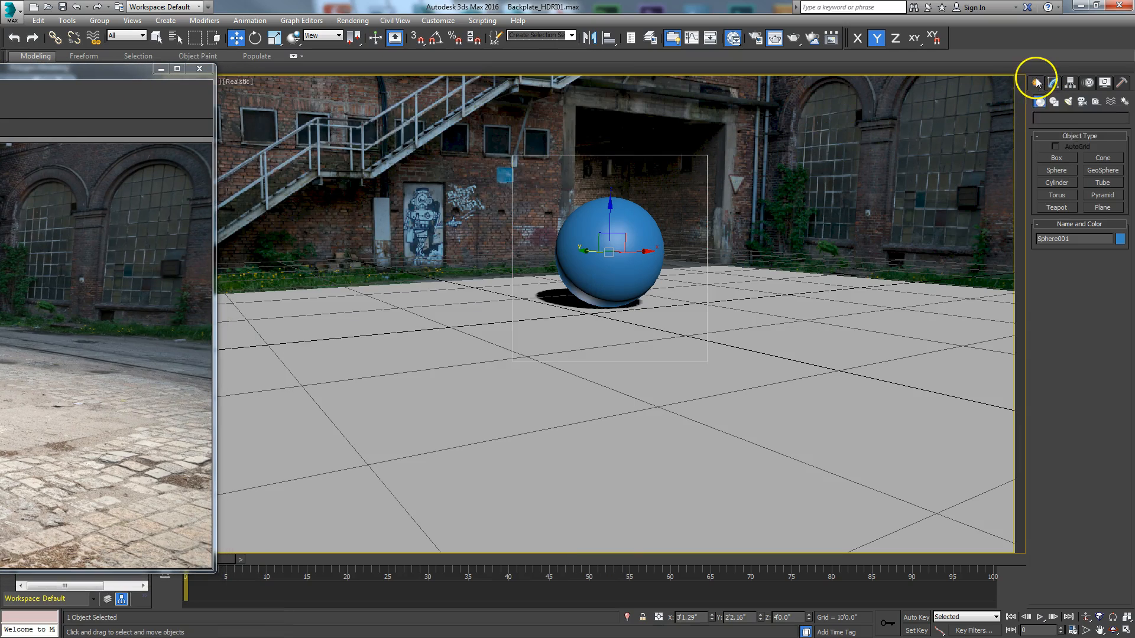
click(1069, 102)
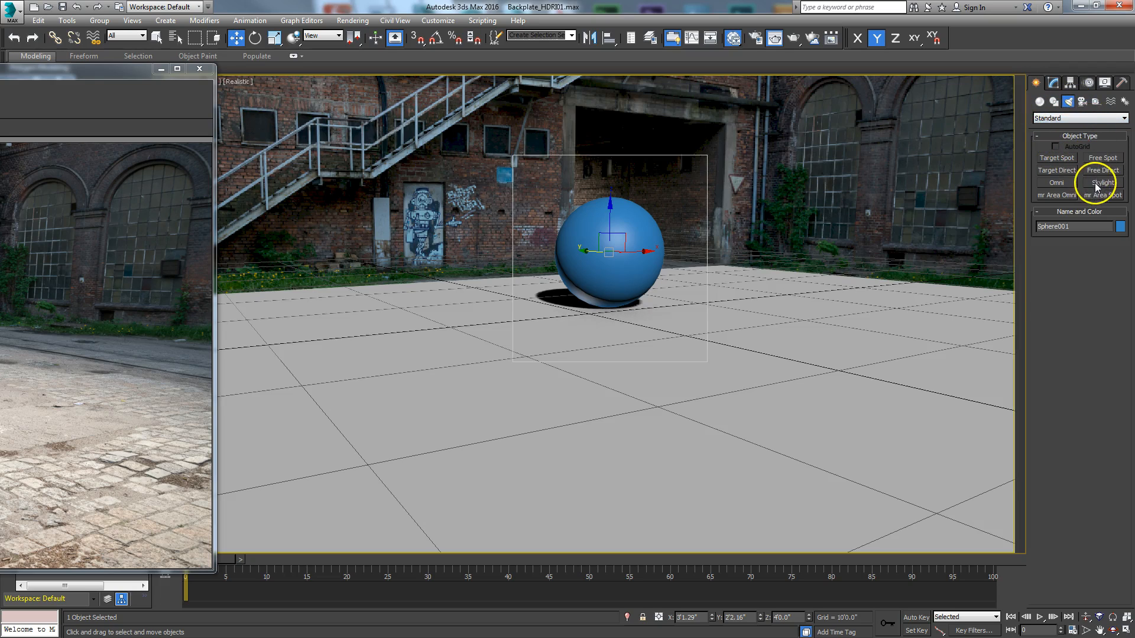
click(1102, 183)
click(855, 379)
right_click(984, 304)
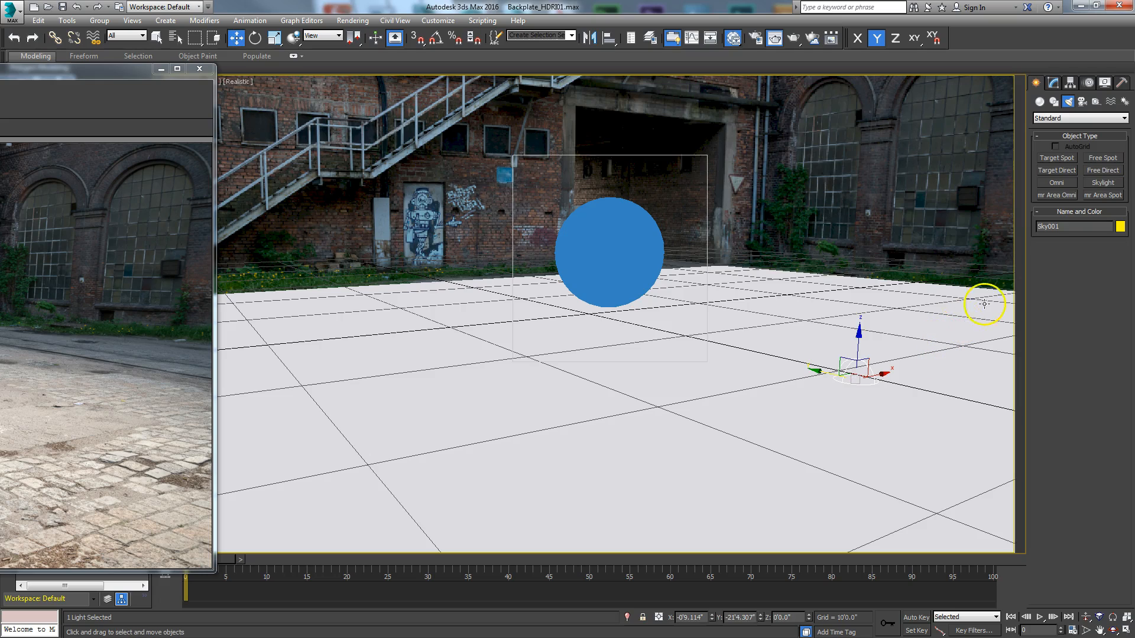
click(1064, 117)
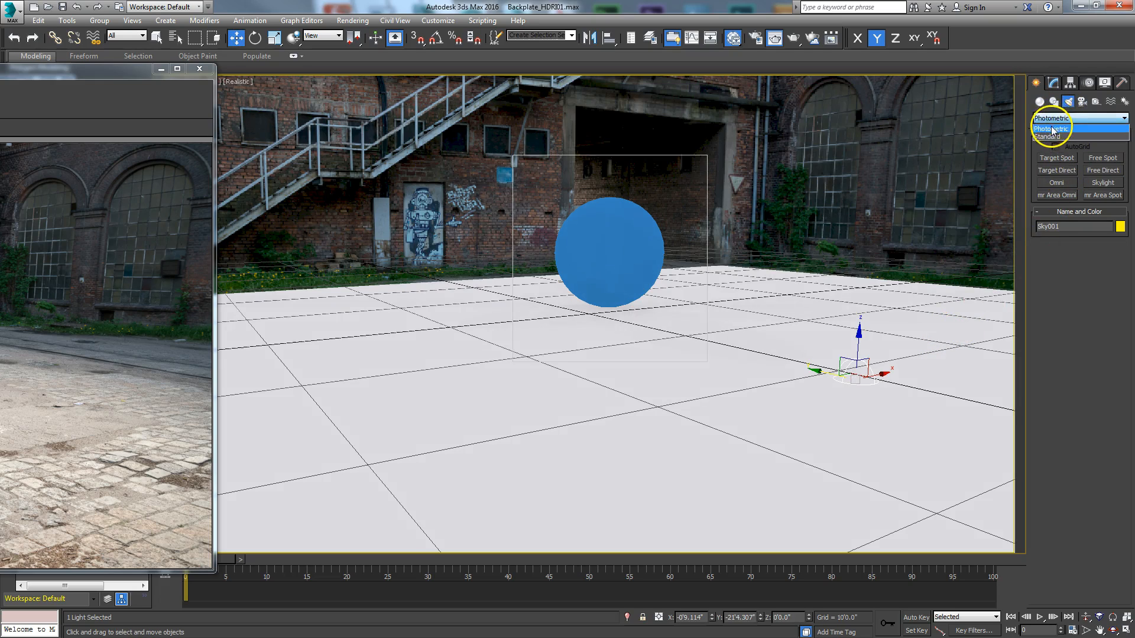
click(1061, 131)
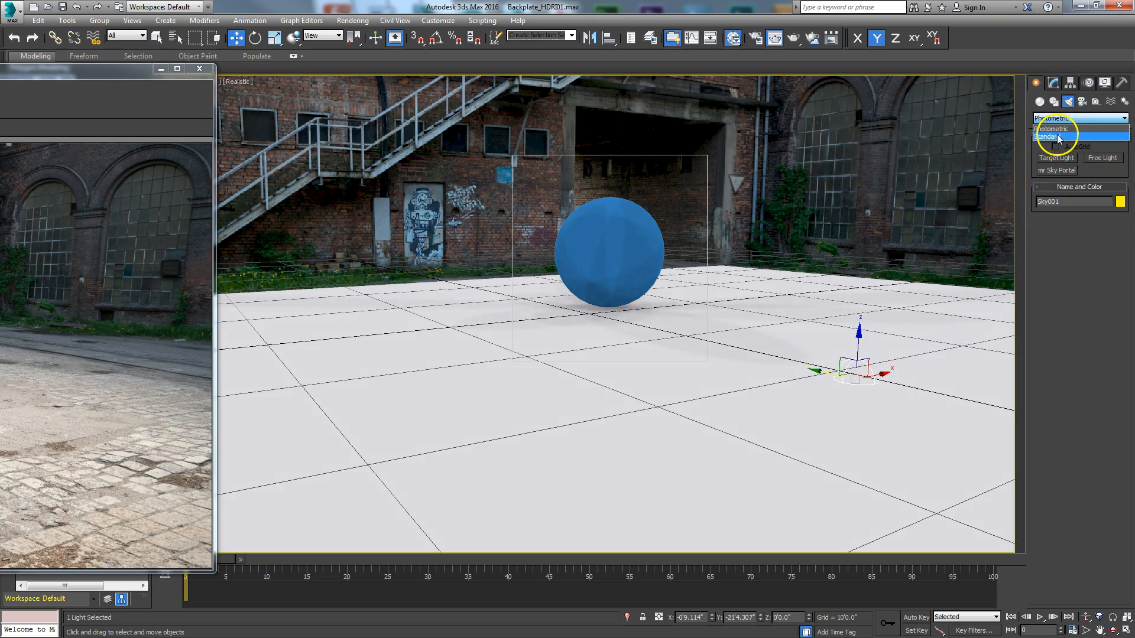
click(1057, 136)
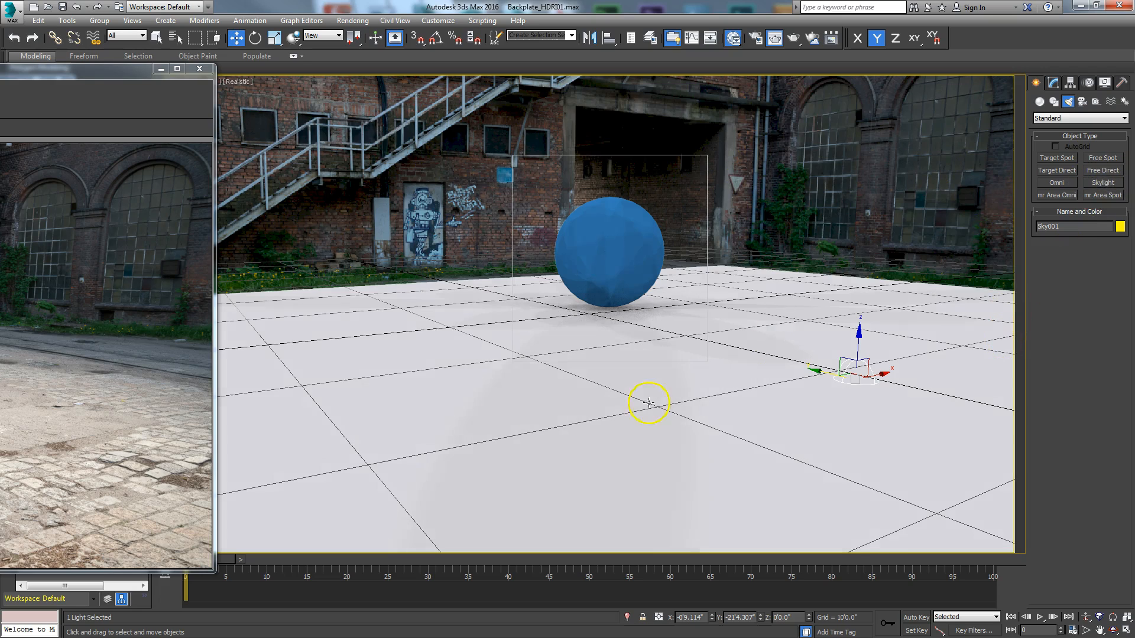
Step: Open the Skylight's parameters, render the region around the sphere again, and move the render aside
click(1052, 82)
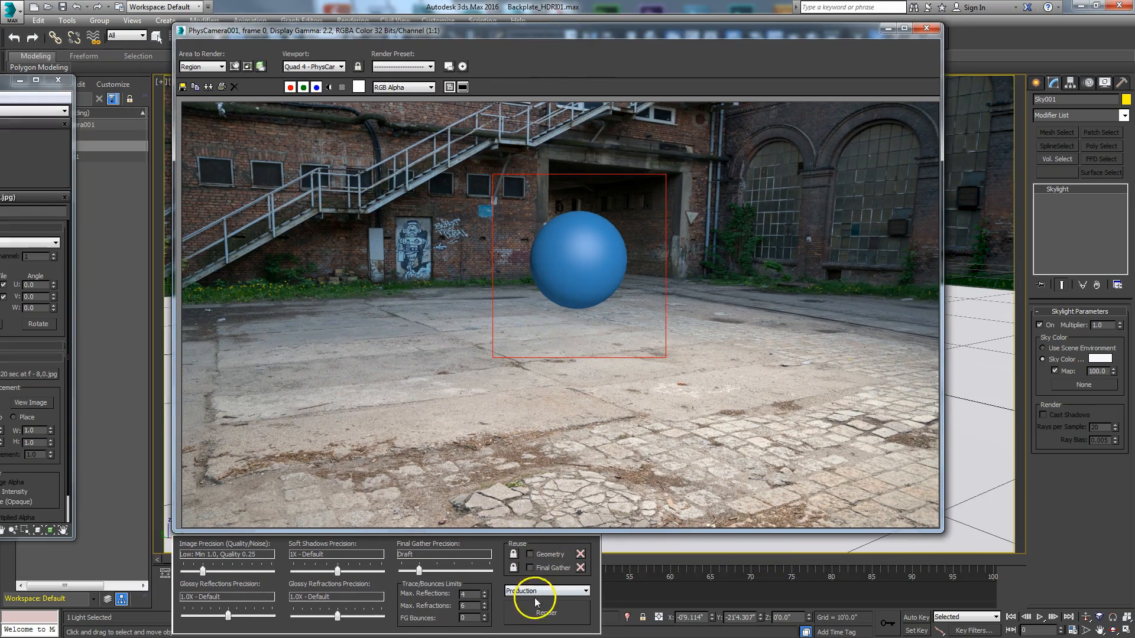
click(538, 612)
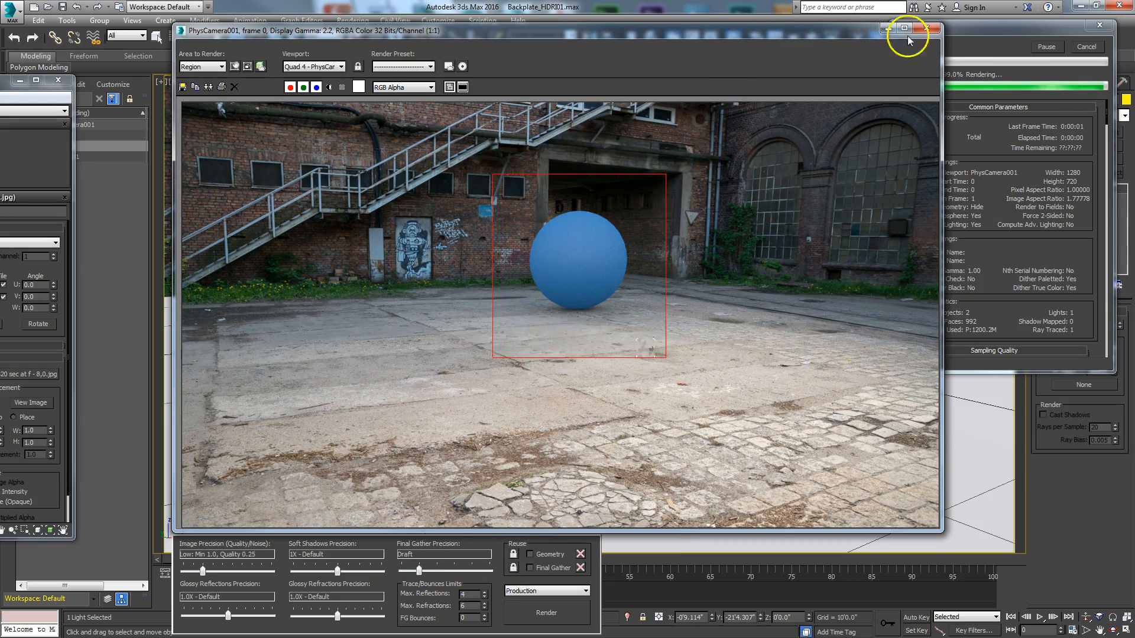
drag(821, 33, 112, 104)
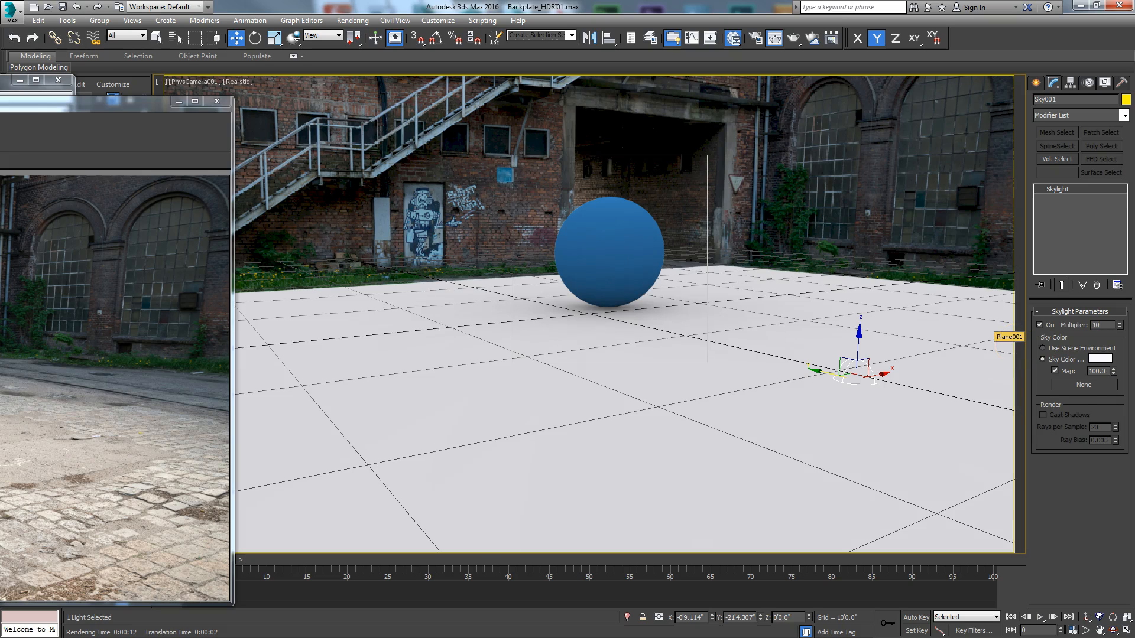
Step: Set the Skylight's multiplier to 10 and choose mr Photographic Exposure Control in the environment settings
text(10)
key(Return)
click(352, 20)
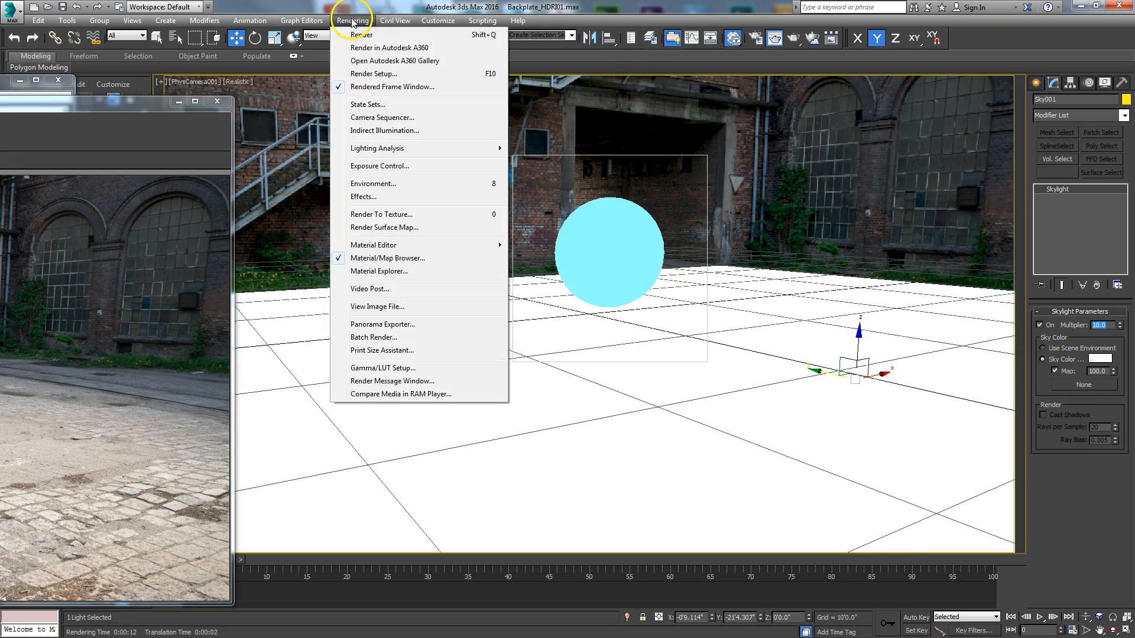
click(373, 183)
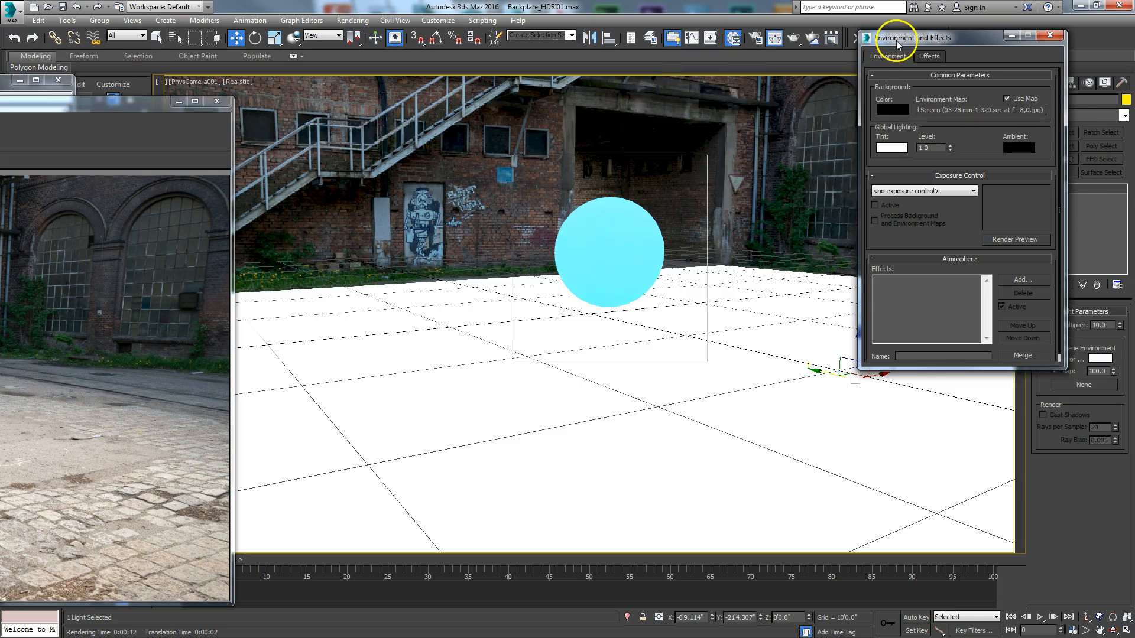
drag(897, 44, 297, 66)
click(310, 215)
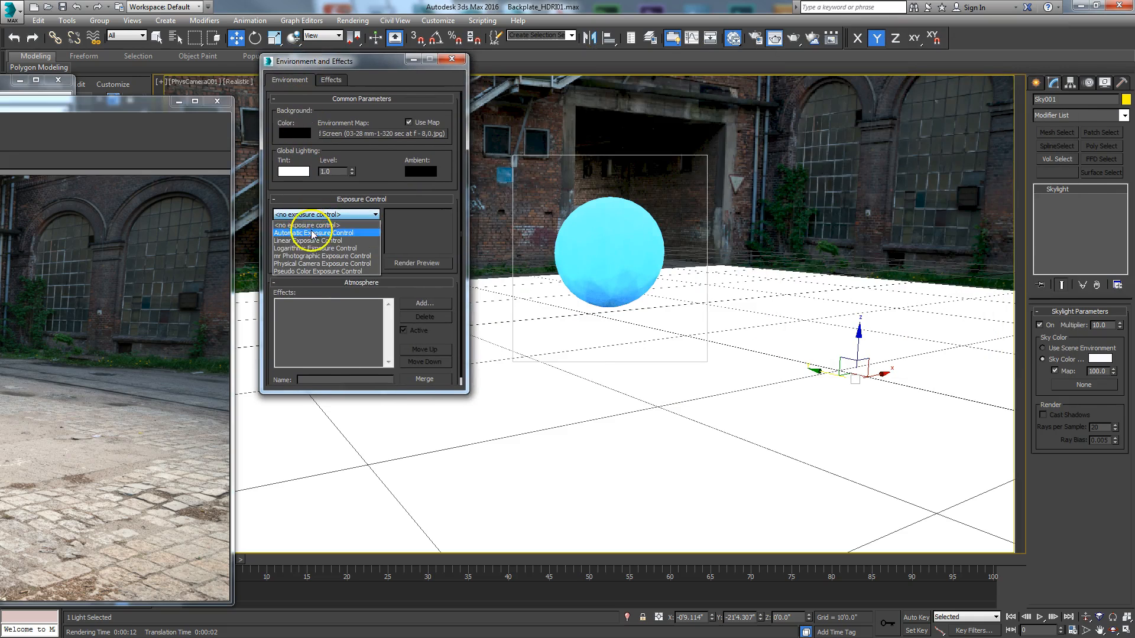
click(303, 256)
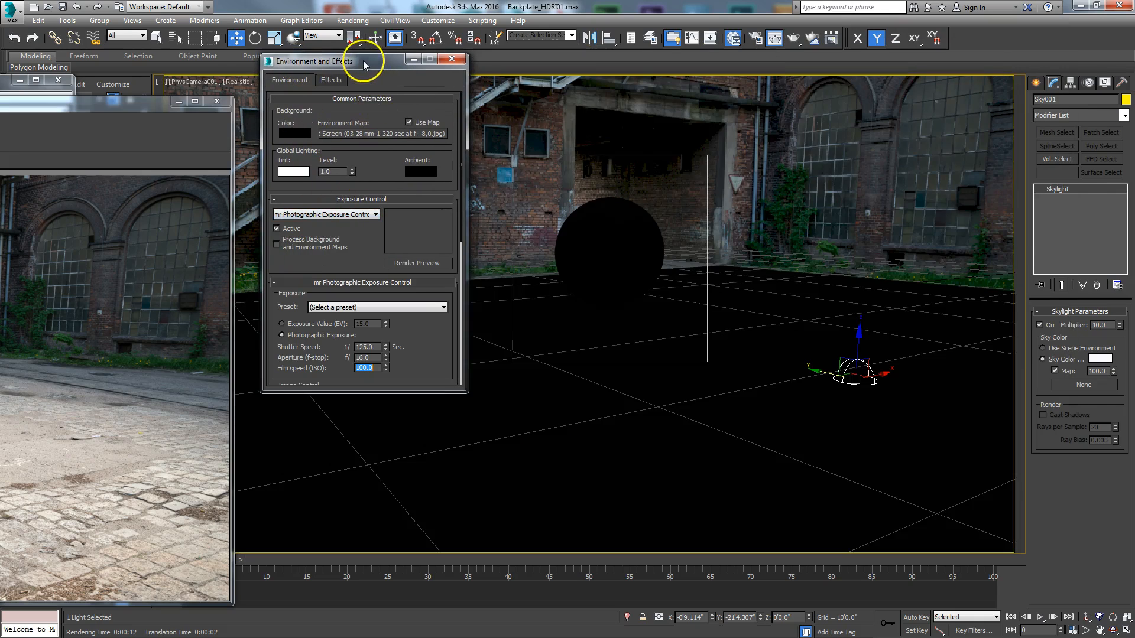
Step: Enable exposure processing of the background and environment maps, switch to Exposure Value (EV), and set it to 0
drag(364, 64, 534, 38)
click(446, 219)
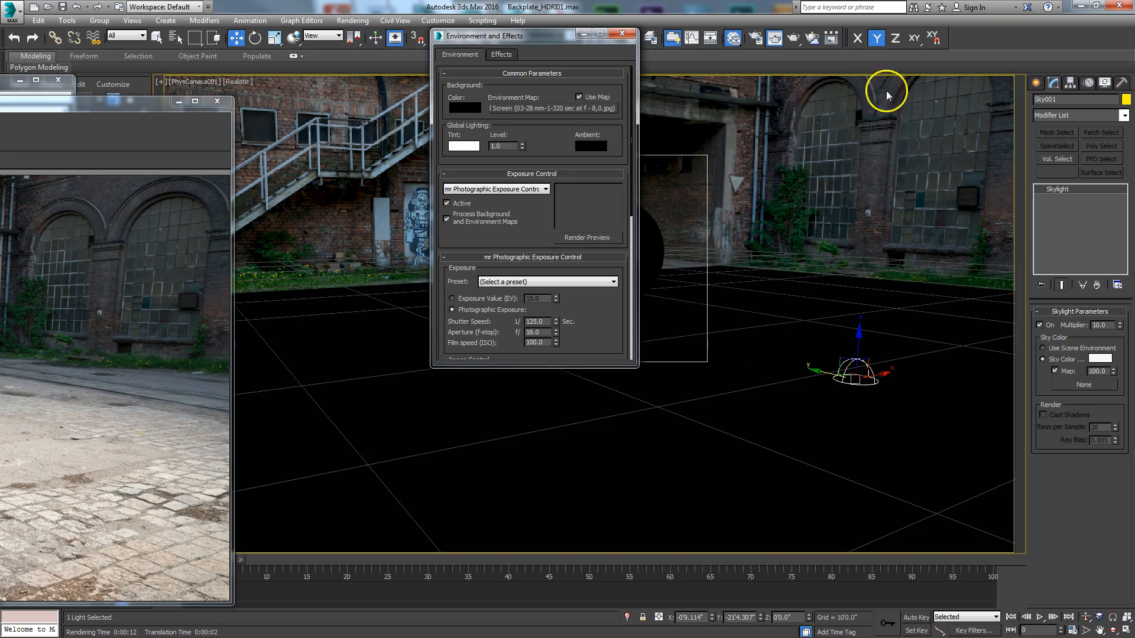
click(452, 298)
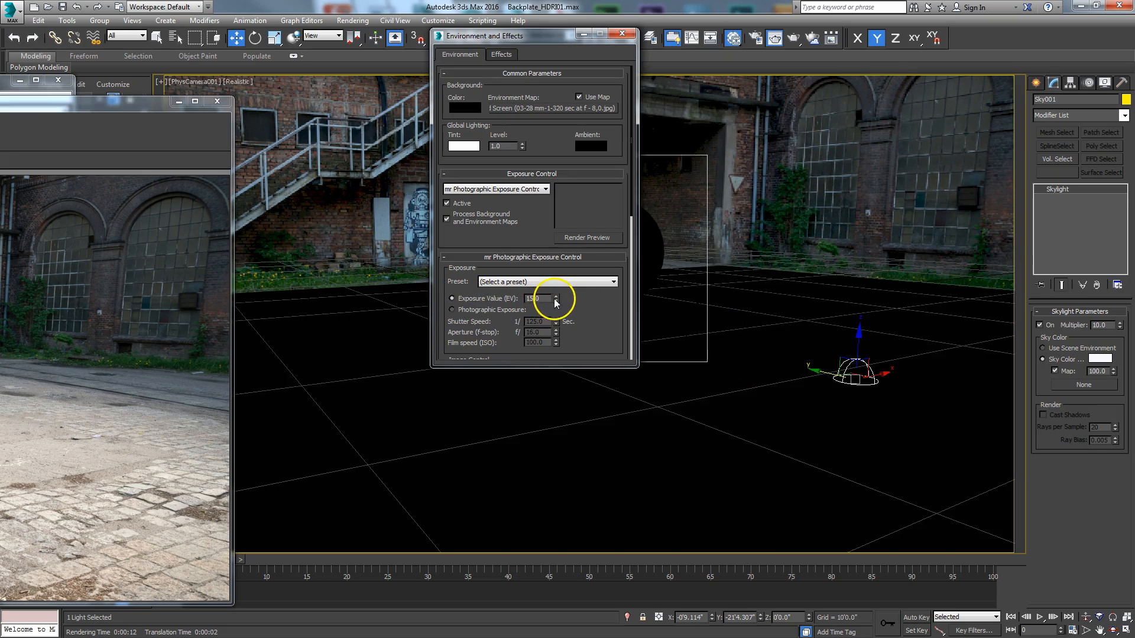
right_click(556, 302)
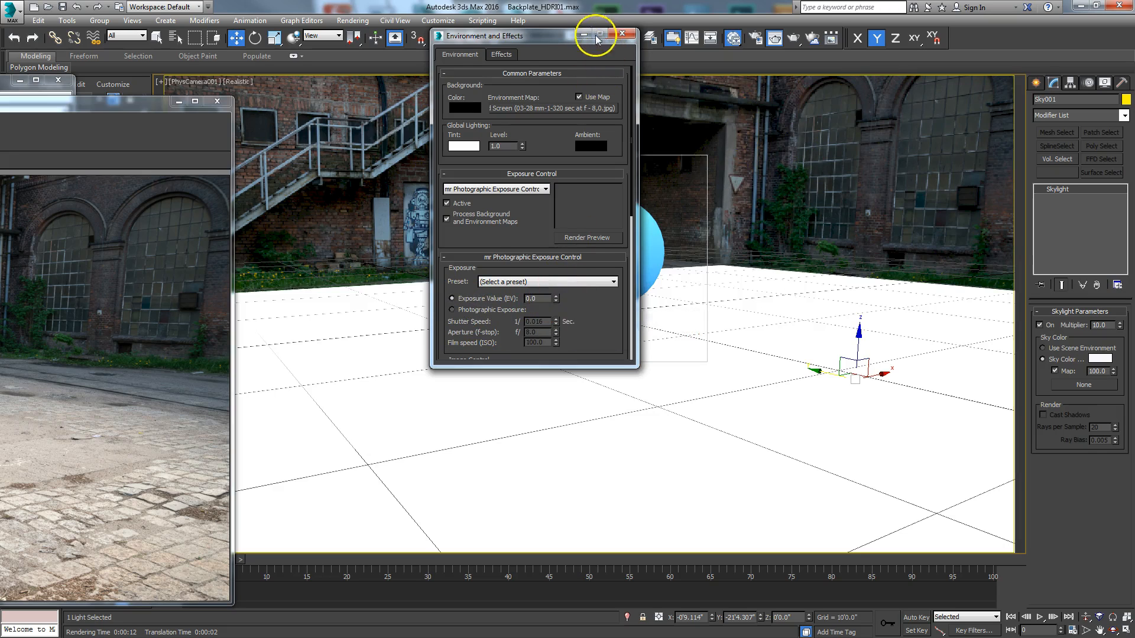
Step: Bring back the render window and render the sphere's region with the Skylight and exposure settings applied
drag(130, 105, 845, 10)
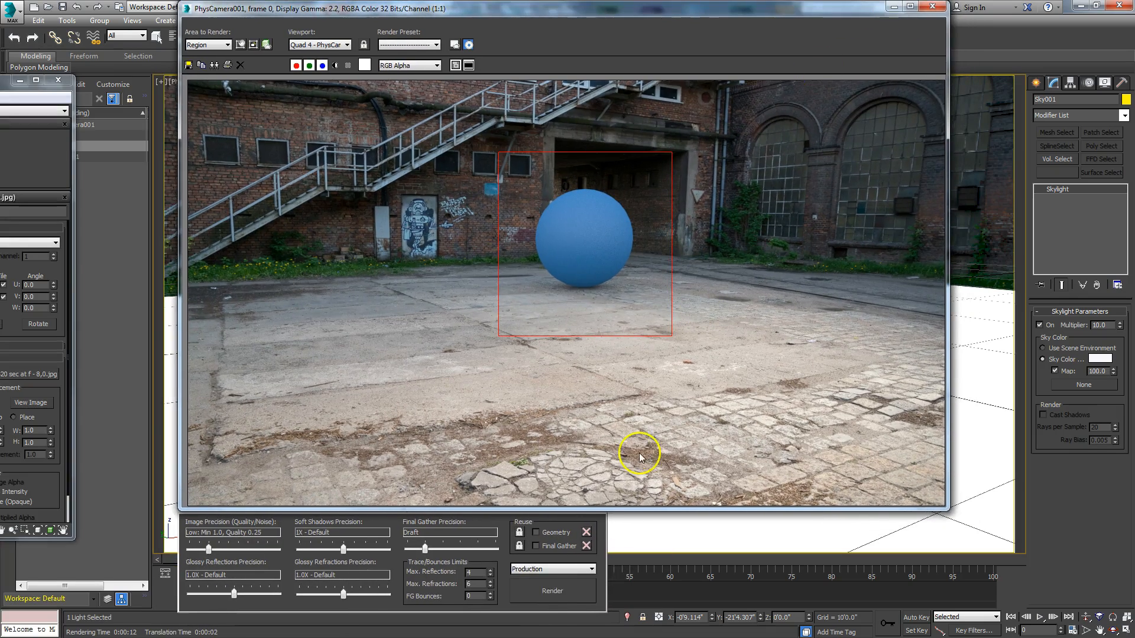
click(570, 591)
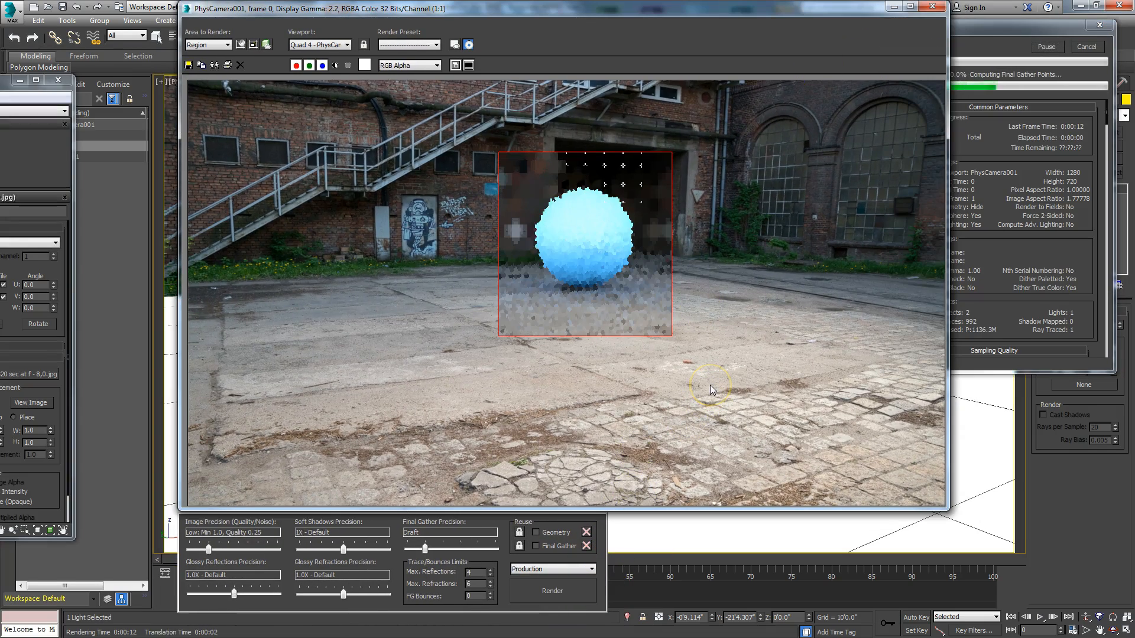
click(628, 346)
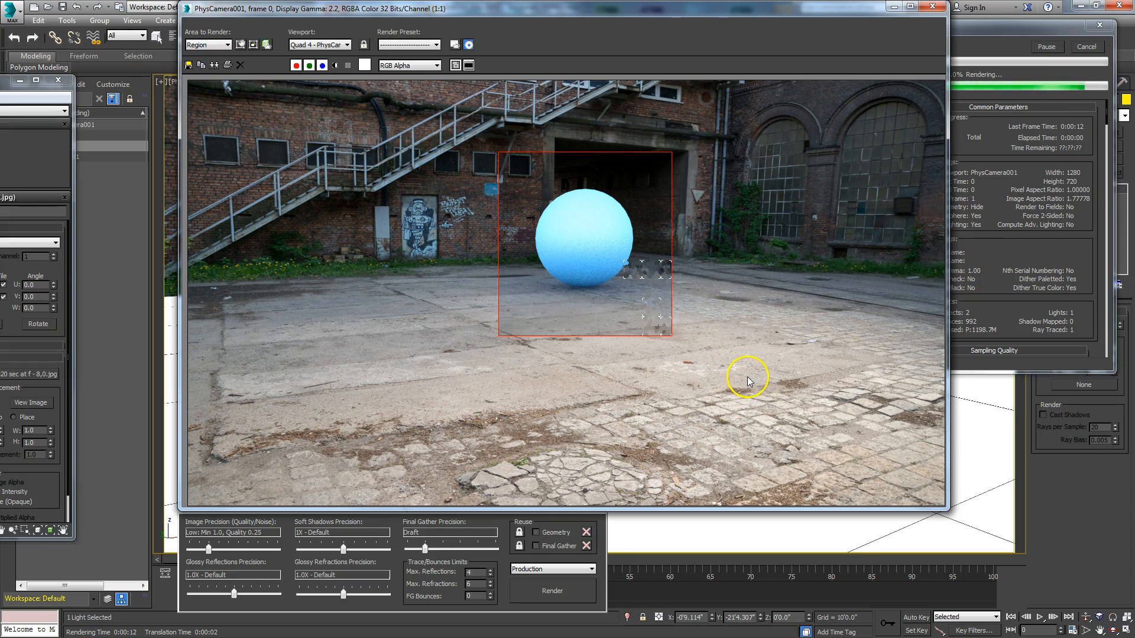
Step: Clear away the render and environment windows and bring the Slate Material Editor into view
drag(874, 12, 3, 19)
drag(533, 39, 550, 72)
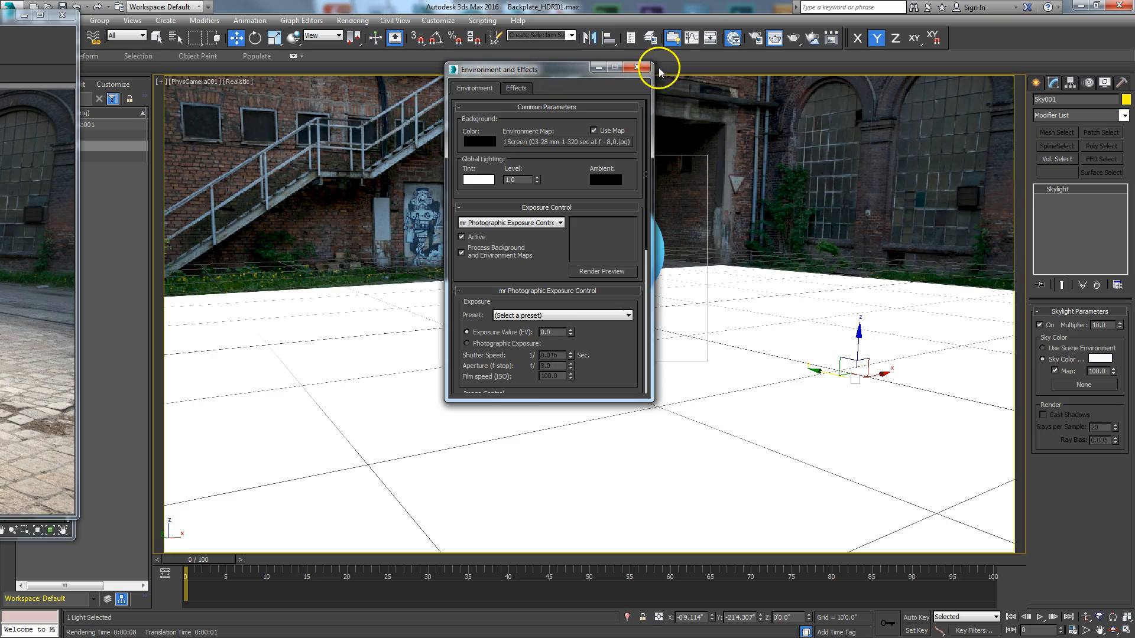
click(637, 69)
drag(3, 14, 0, 37)
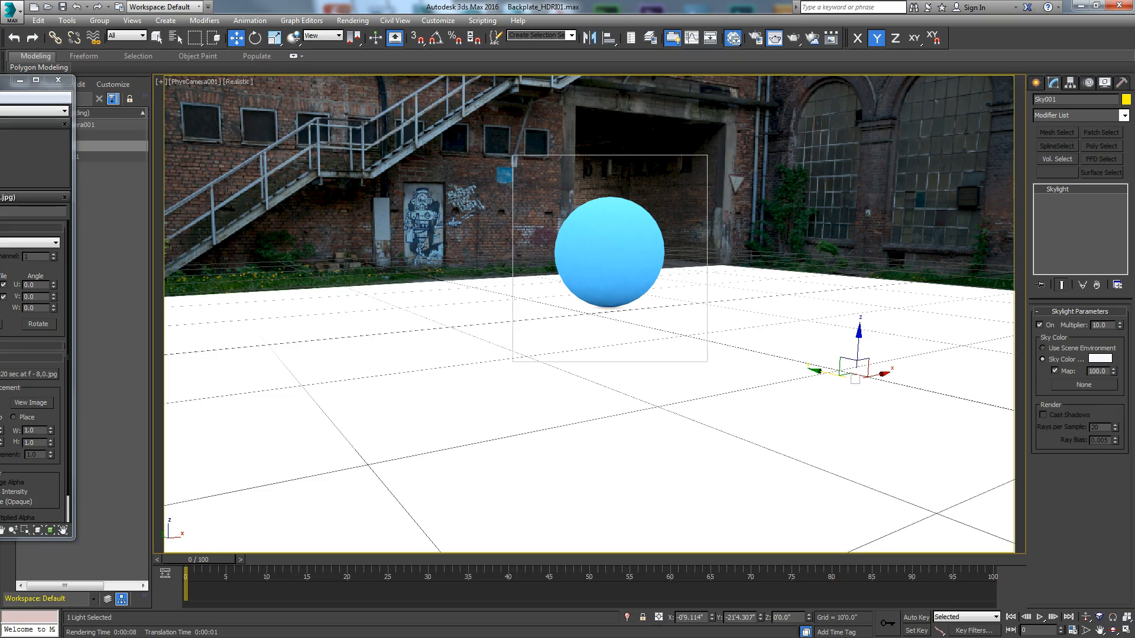
drag(0, 78, 601, 63)
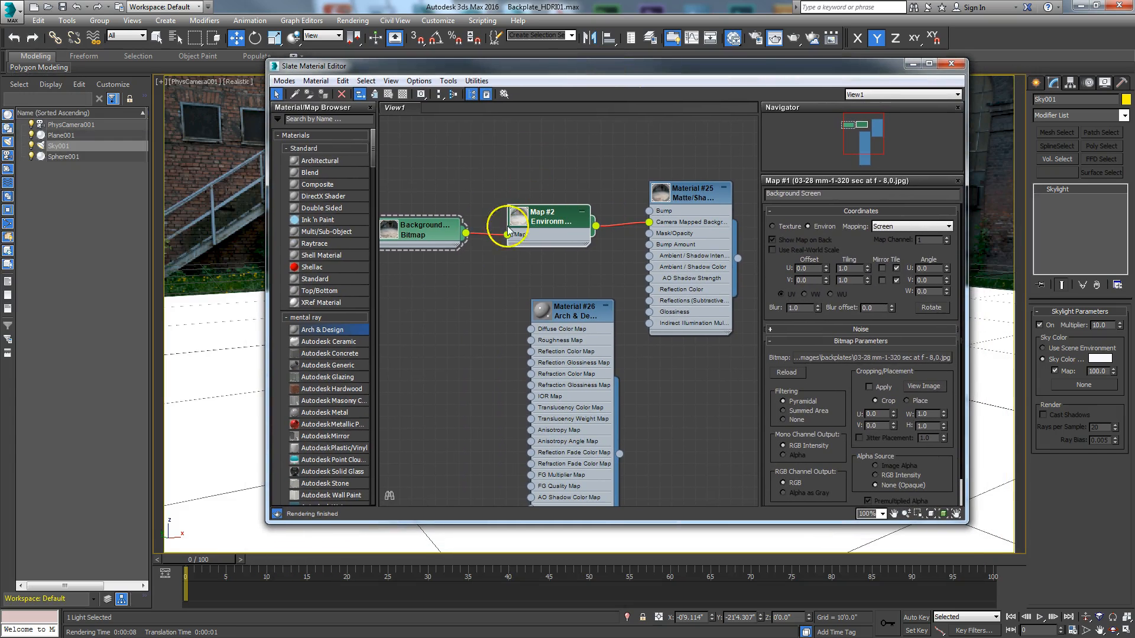
Step: Duplicate the background bitmap node, place the copy below the original, and open the copy's parameters
middle_drag(479, 303, 556, 299)
drag(492, 230, 476, 200)
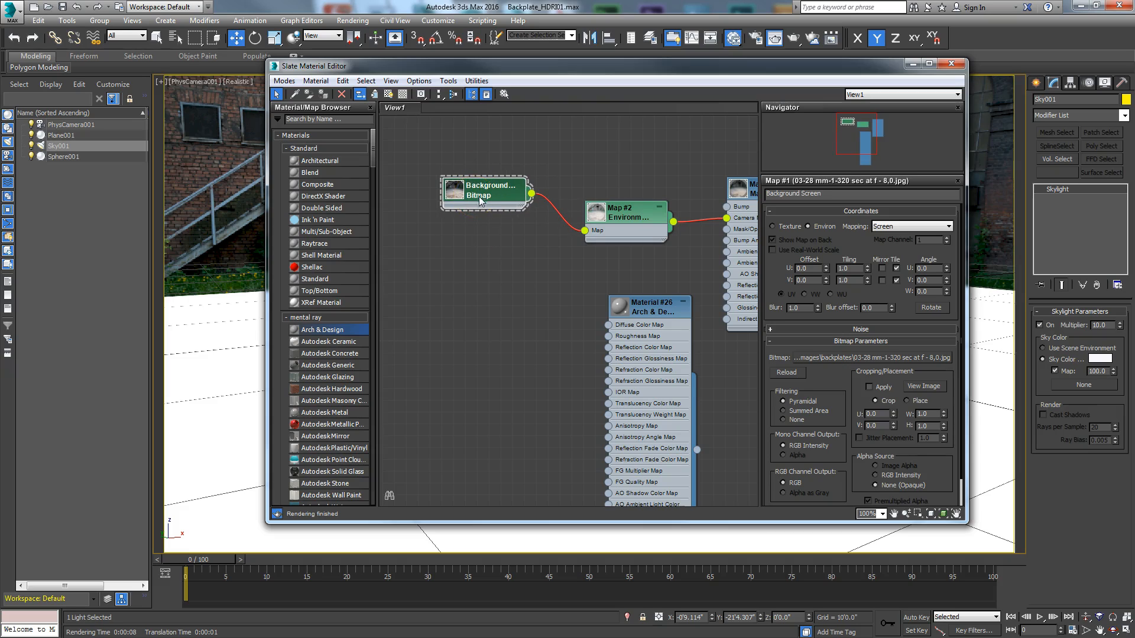
shift+drag(479, 200, 469, 311)
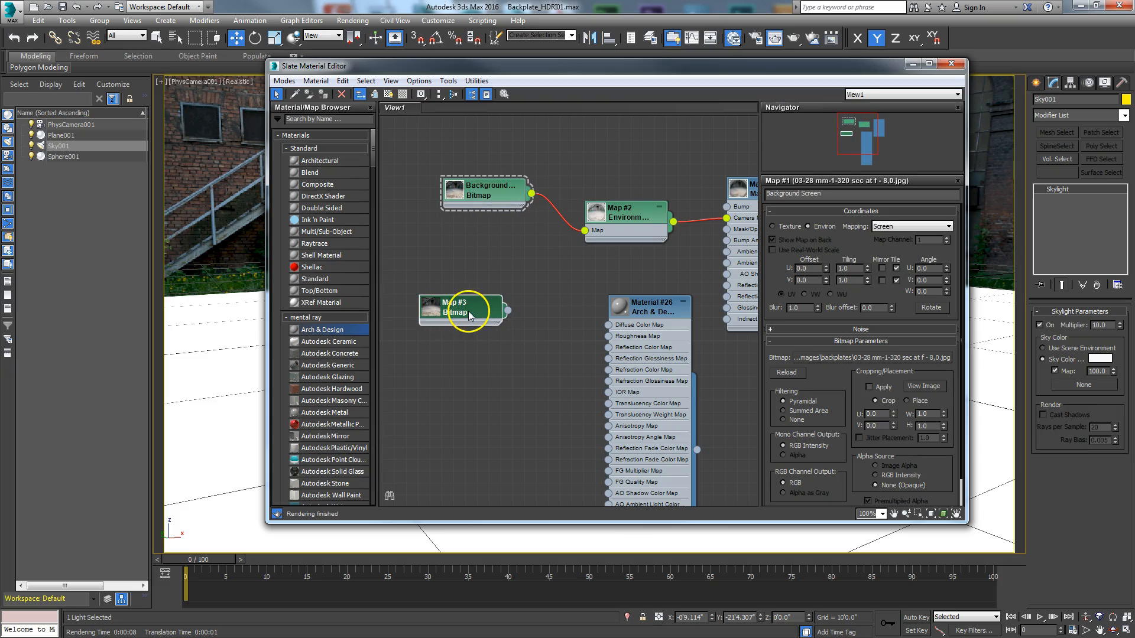
double_click(465, 309)
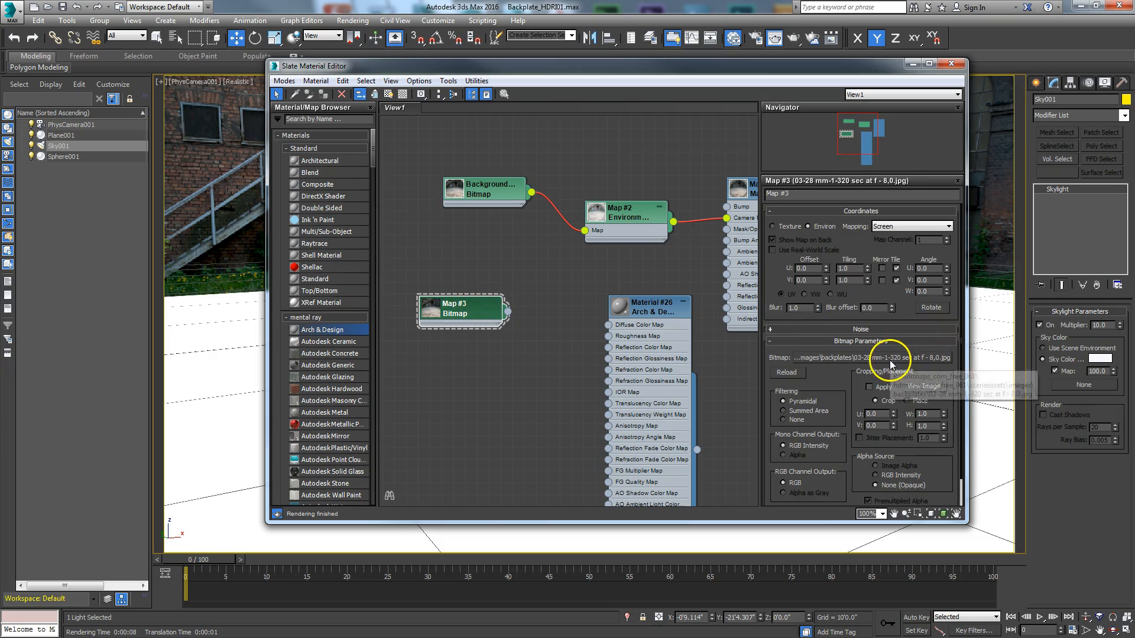
Step: Load hdrmaps_com_free_061_Ref.exr from the images folder into the duplicated bitmap and accept the EXR import settings
click(872, 357)
click(520, 136)
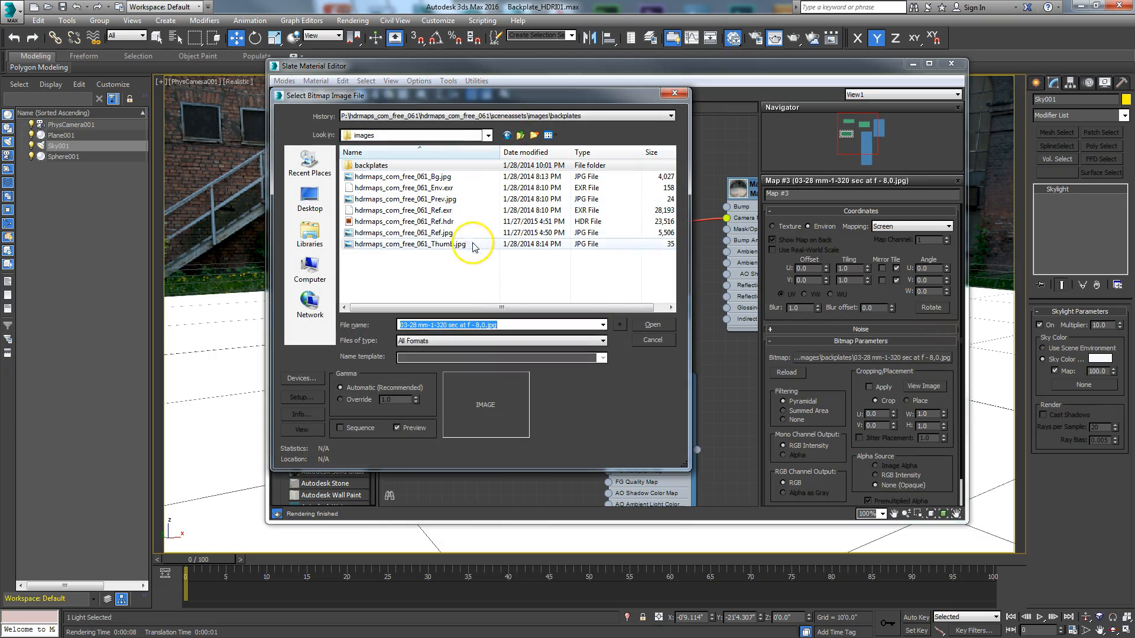
click(439, 189)
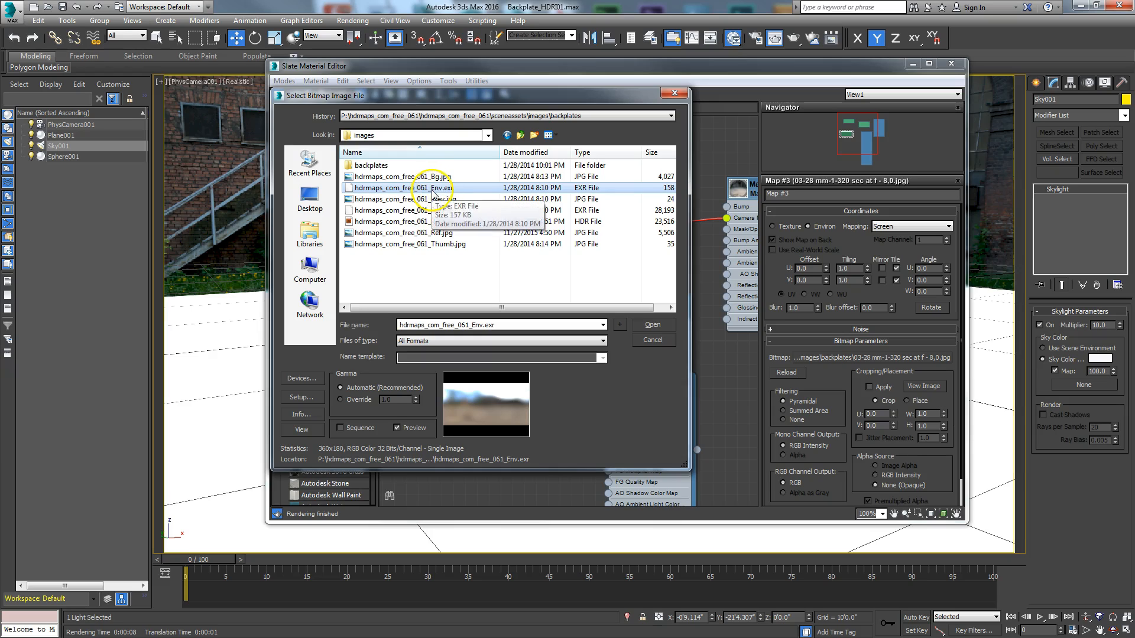
click(434, 220)
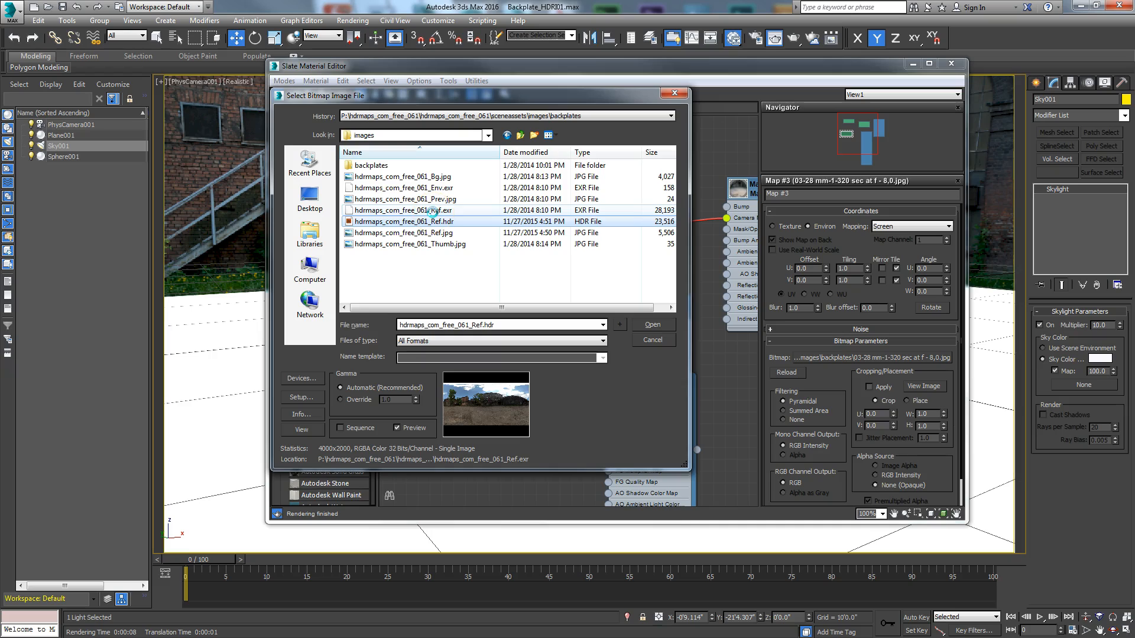
click(433, 211)
click(646, 325)
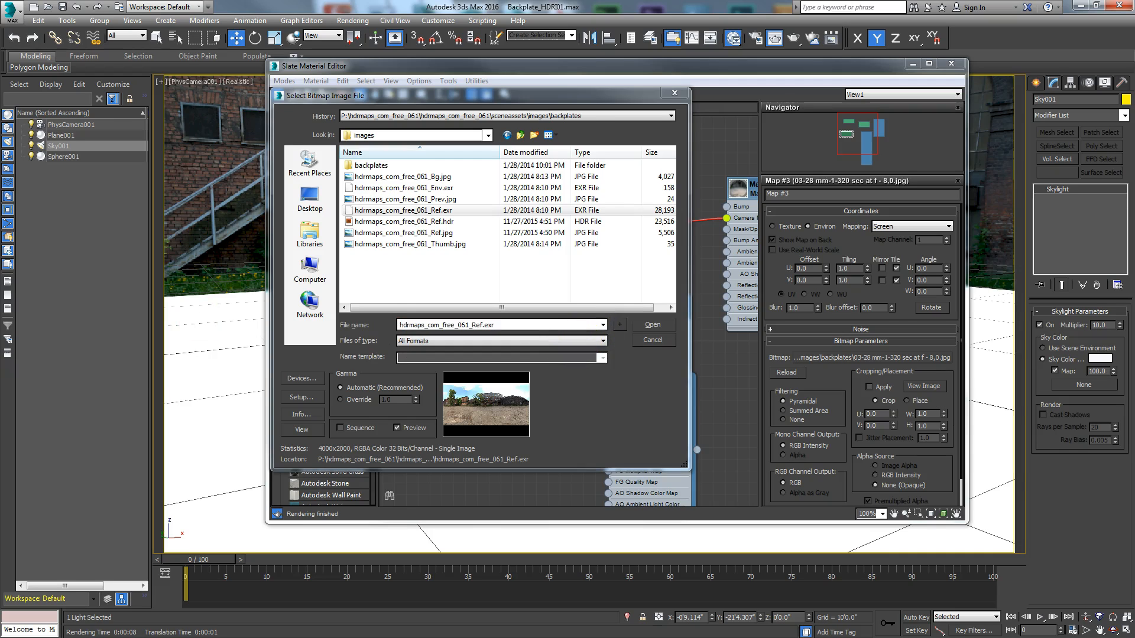
click(490, 309)
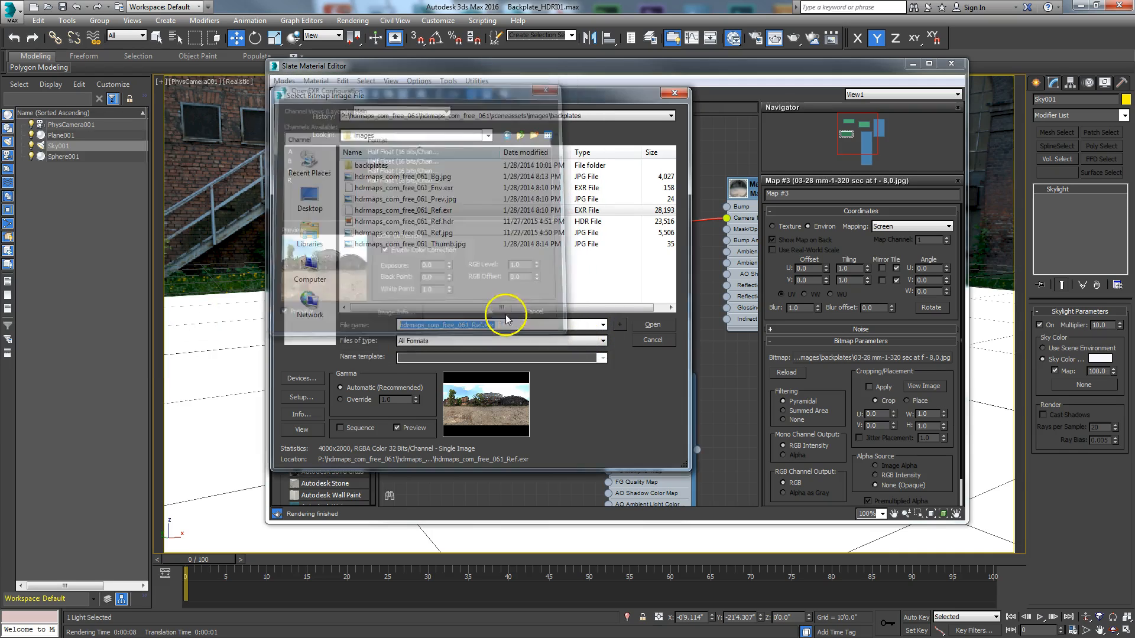
drag(471, 313, 487, 297)
Step: Open the environment settings and arrange them side by side with the Slate Material Editor
drag(507, 65, 501, 204)
drag(471, 446, 471, 434)
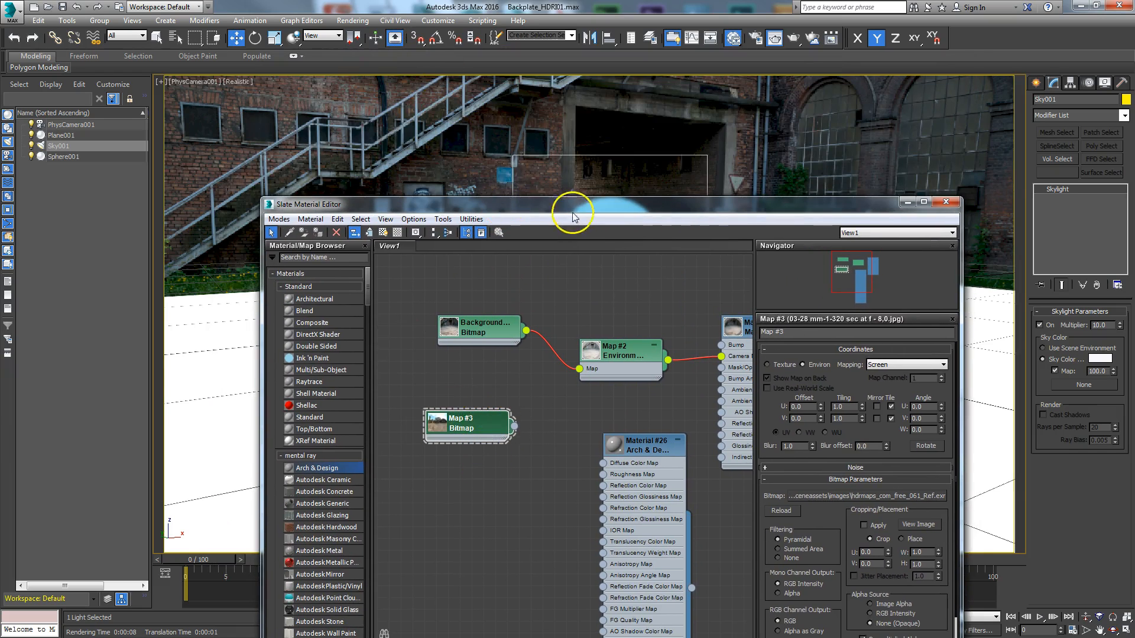
click(353, 20)
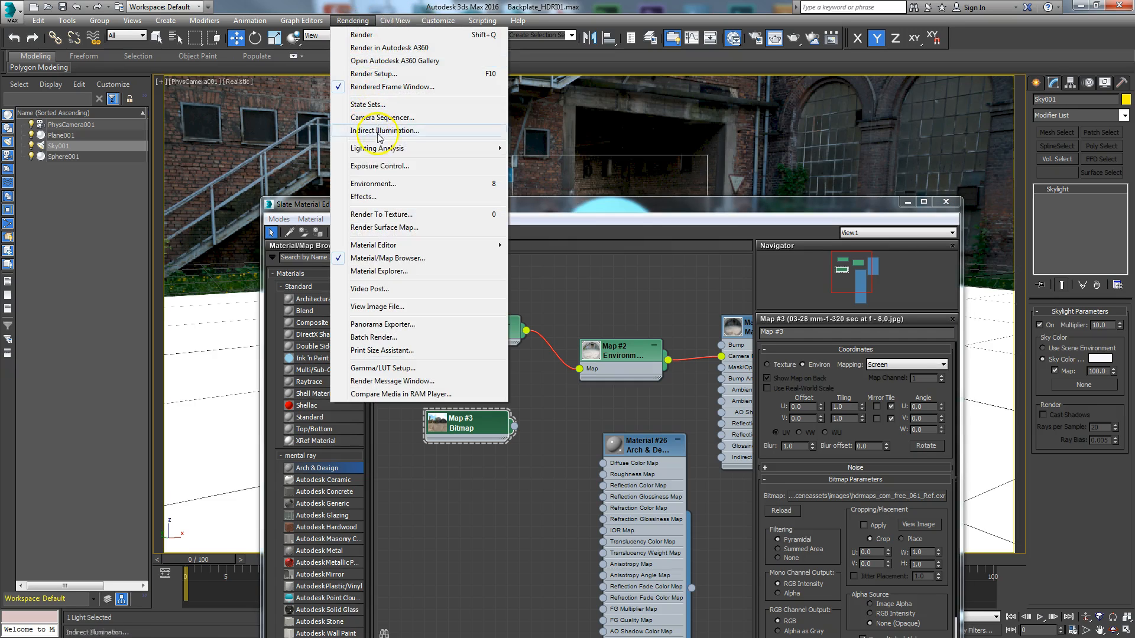
click(385, 184)
drag(540, 68, 936, 69)
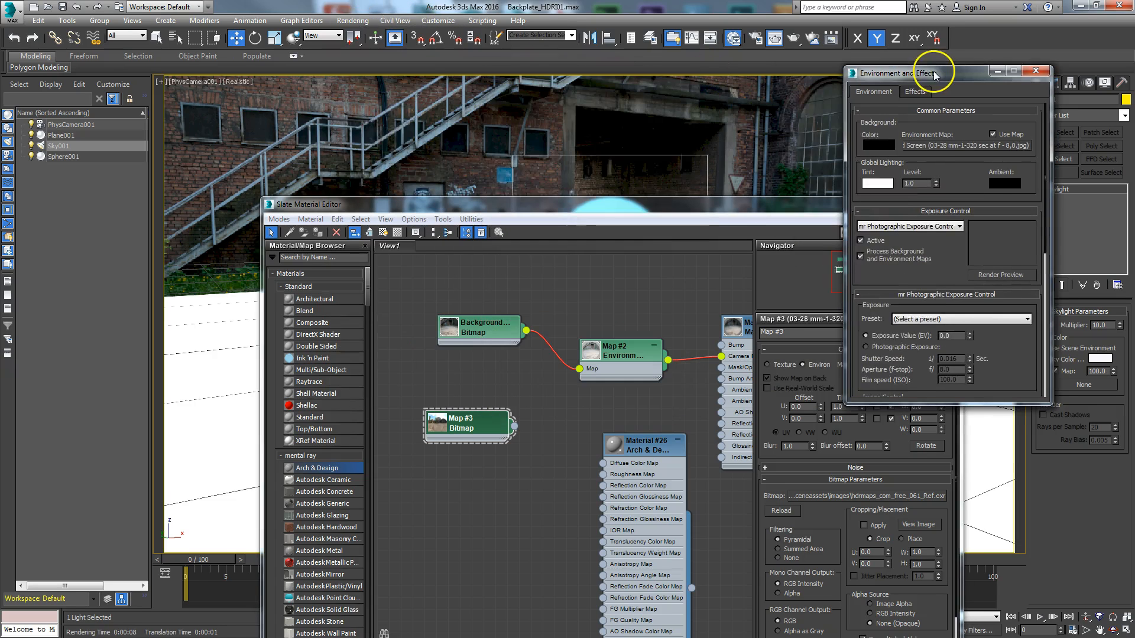
drag(695, 208, 540, 72)
drag(932, 70, 919, 105)
drag(308, 201, 296, 201)
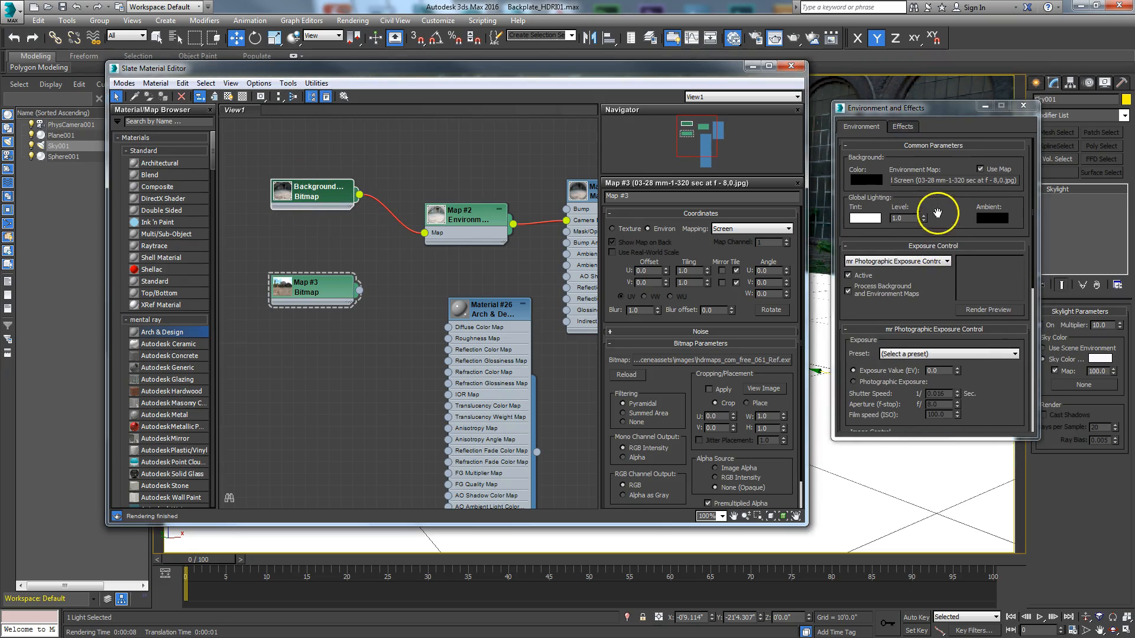
Step: Add a mental ray Environment/Background Switcher map below the bitmap nodes in the node view
drag(337, 282, 325, 247)
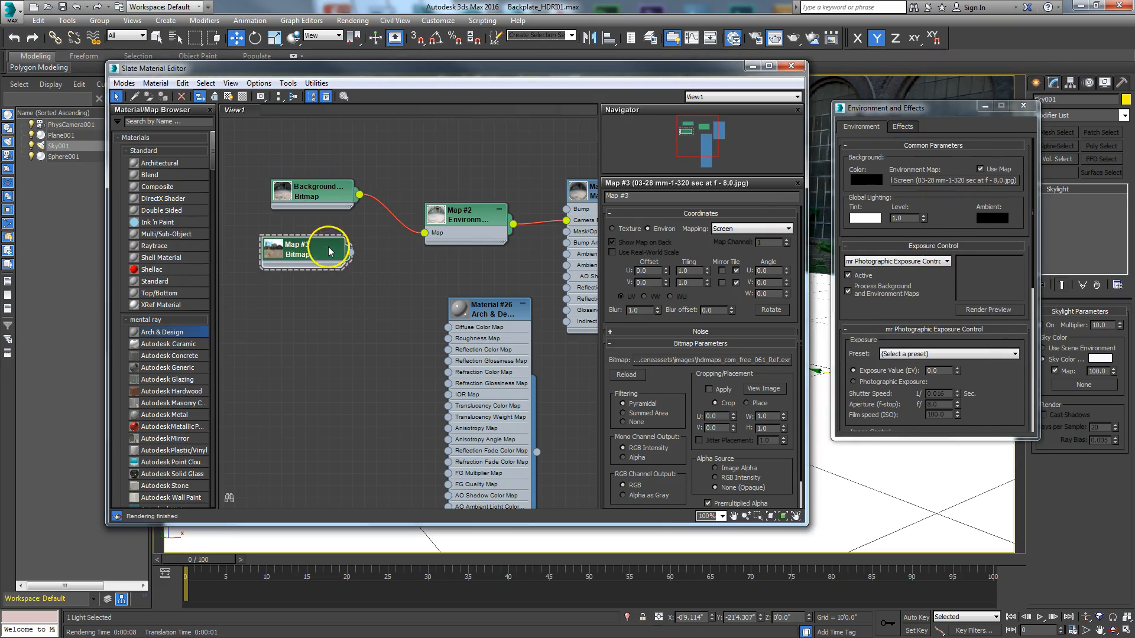
right_click(320, 320)
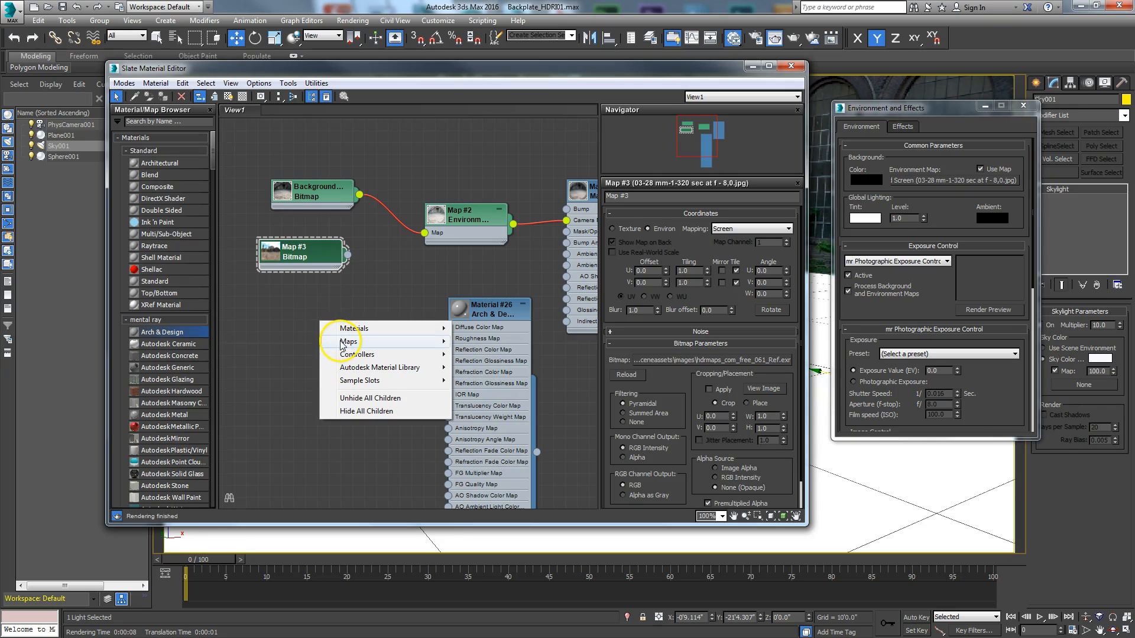
mouse_move(341, 346)
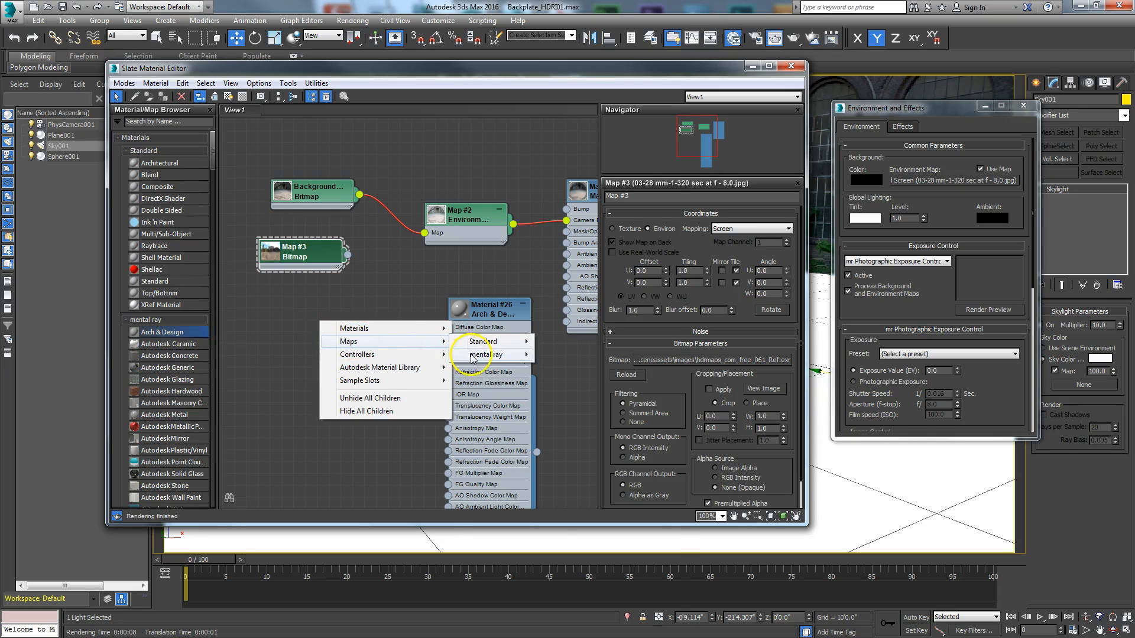
mouse_move(472, 357)
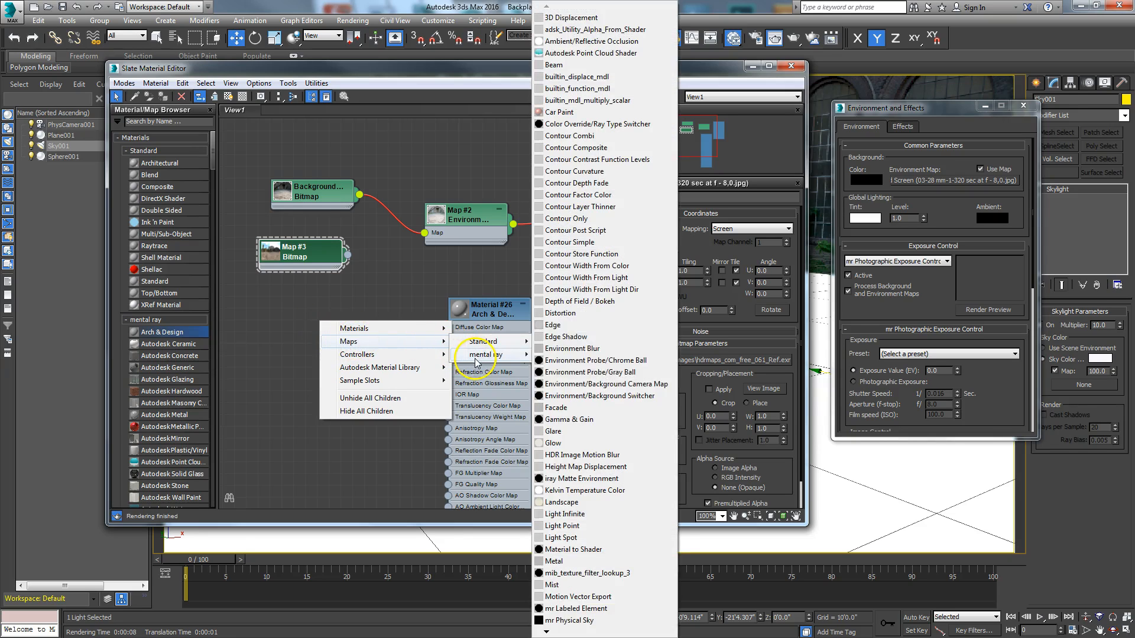
click(599, 396)
drag(304, 317, 351, 326)
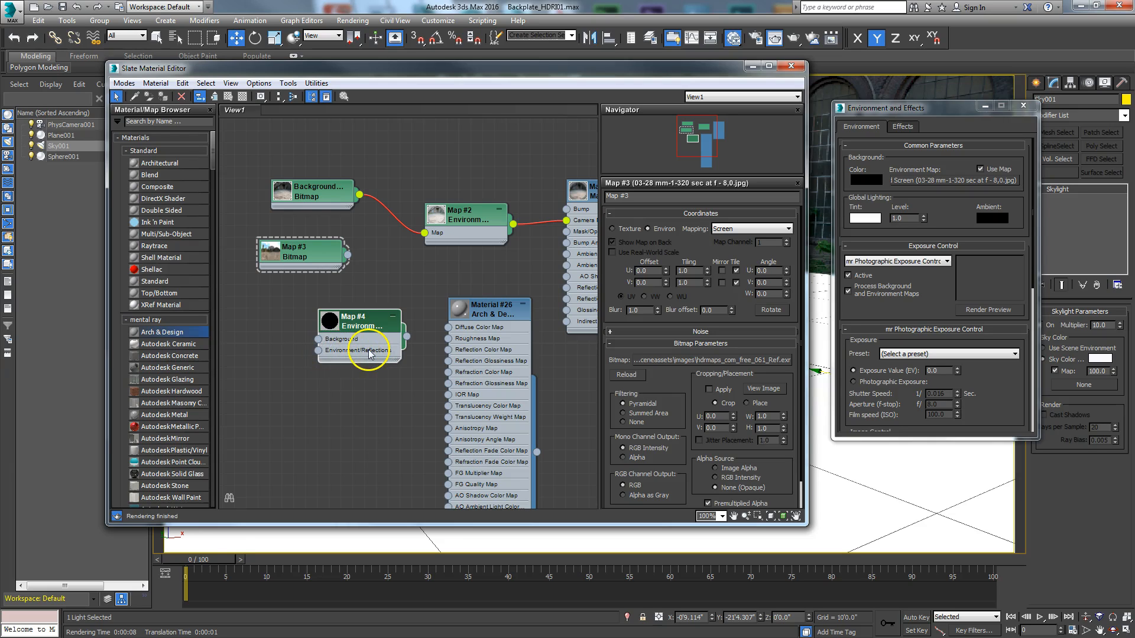
Step: Connect the backplate bitmap to the switcher's Background input and assign the switcher to the environment map slot as an instance
drag(337, 199, 318, 338)
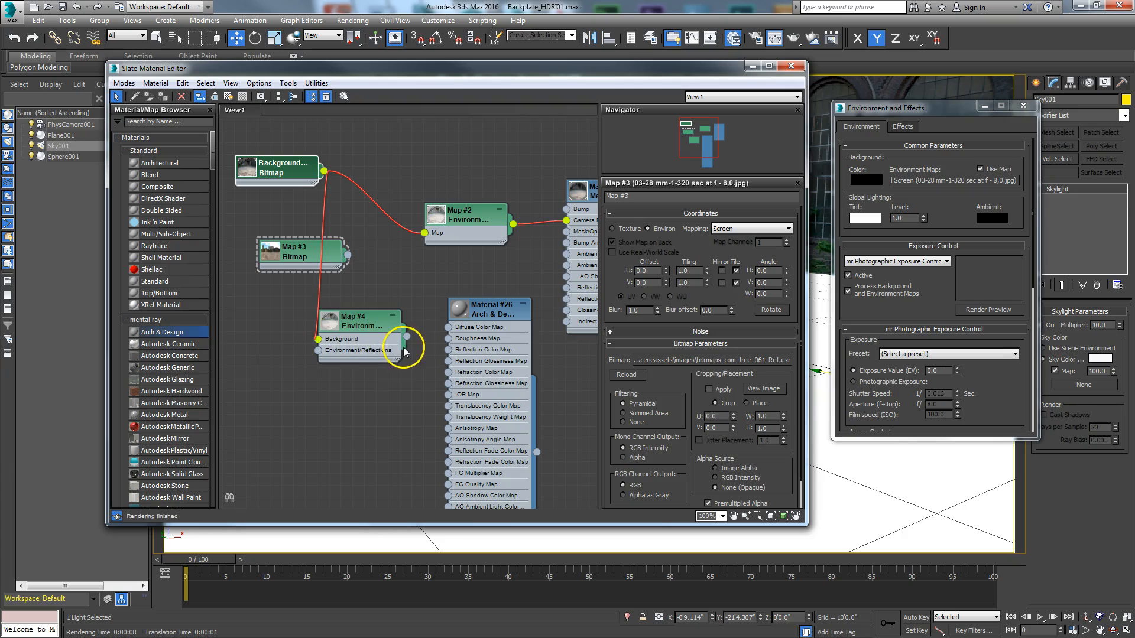
drag(406, 336, 939, 183)
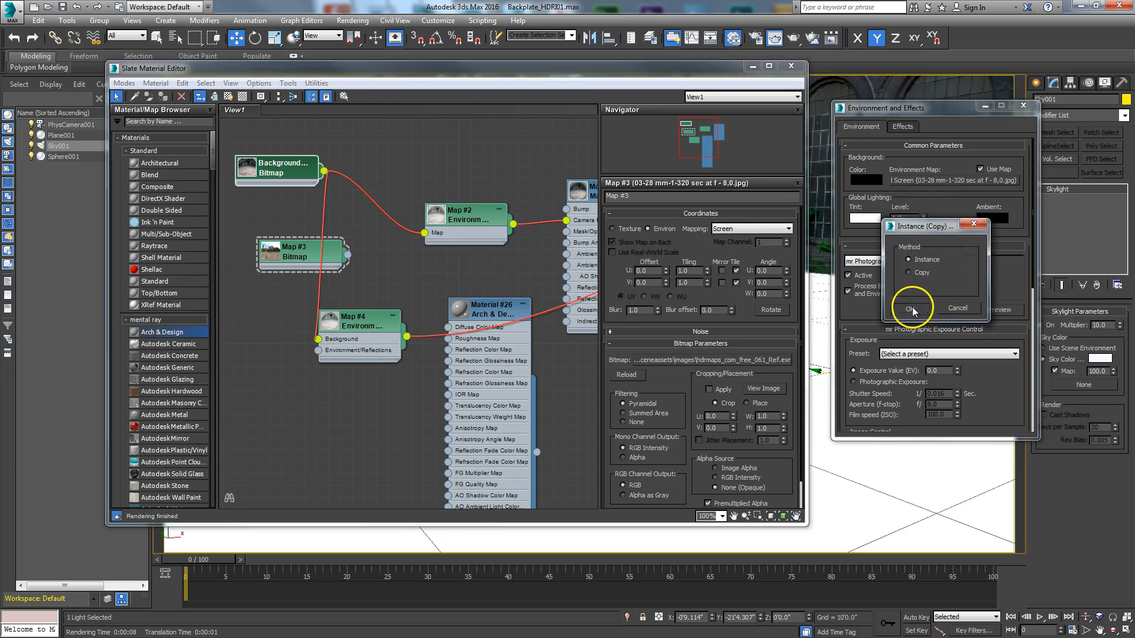
click(917, 317)
Step: Connect the EXR bitmap to the switcher's Environment/Reflections input and set its mapping to Spherical Environment
drag(267, 184, 234, 195)
drag(314, 259, 318, 351)
drag(290, 395, 255, 338)
middle_drag(331, 412, 405, 383)
drag(352, 320, 328, 319)
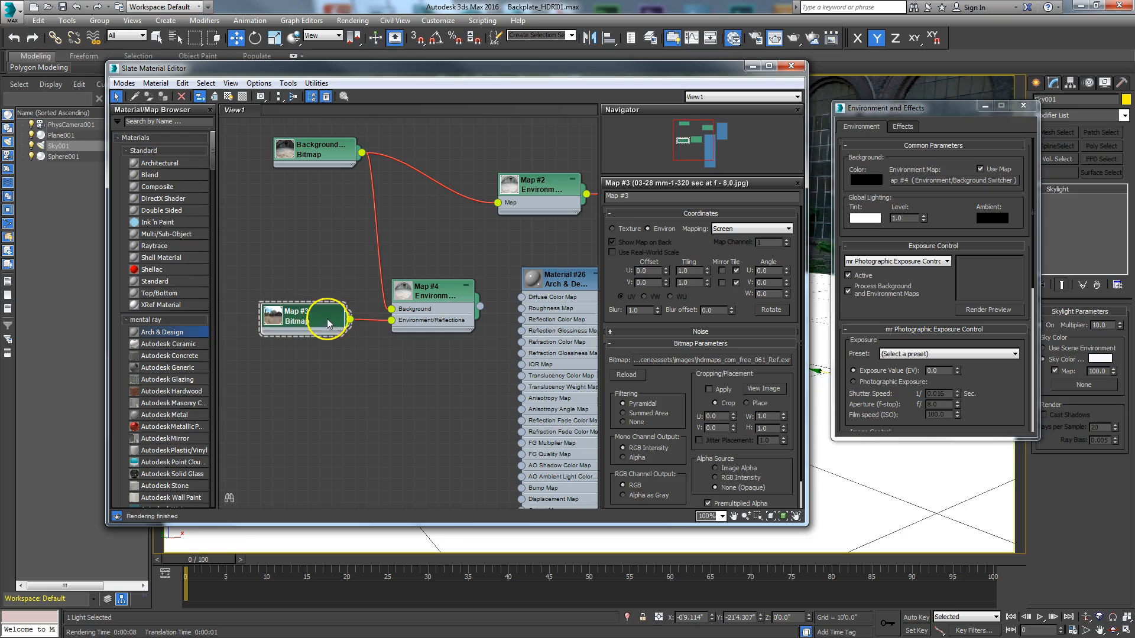
click(733, 228)
click(732, 240)
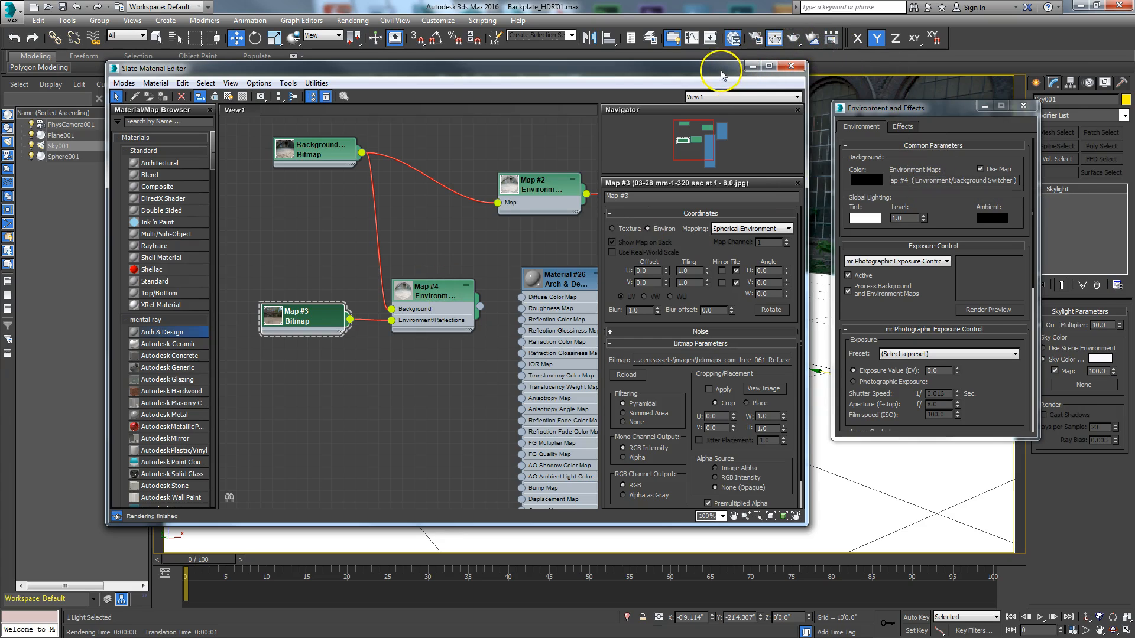
Step: Select the sphere and assign the Arch & Design material to it
drag(558, 287, 526, 248)
drag(544, 66, 256, 47)
click(614, 232)
click(249, 222)
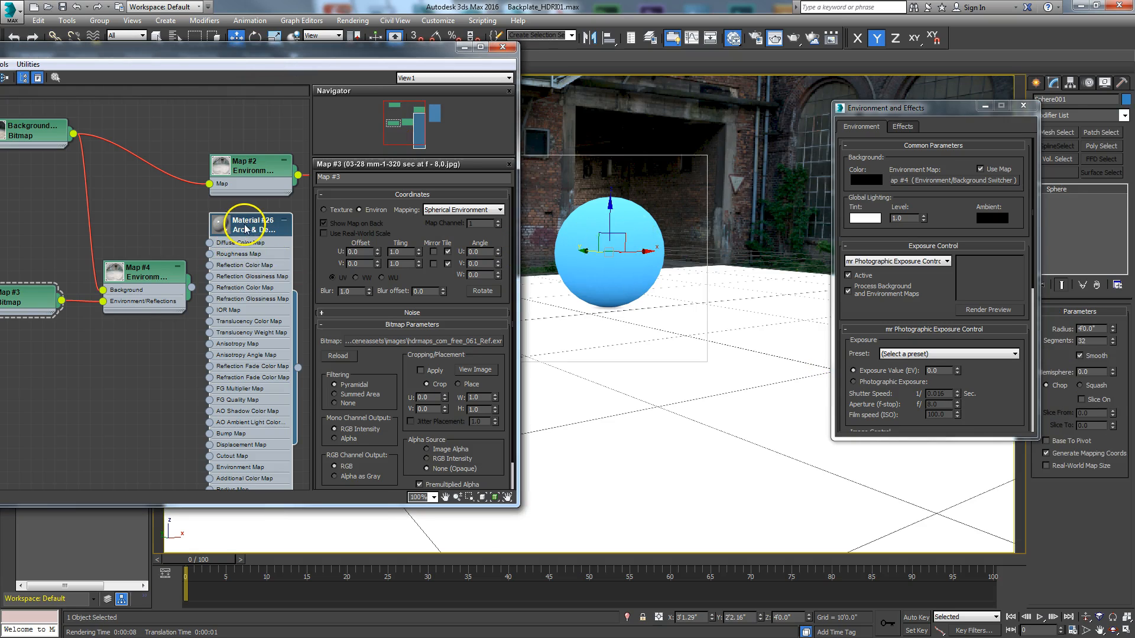
right_click(245, 225)
click(264, 243)
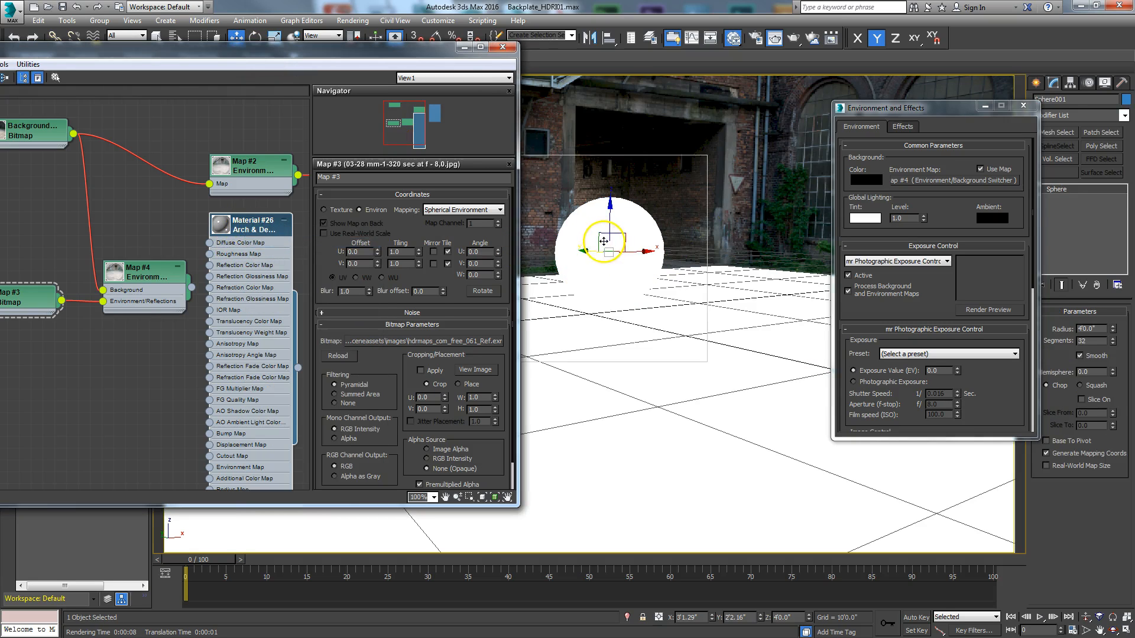
Step: Render the region around the sphere with the new material and environment switcher
drag(423, 57, 580, 72)
click(794, 42)
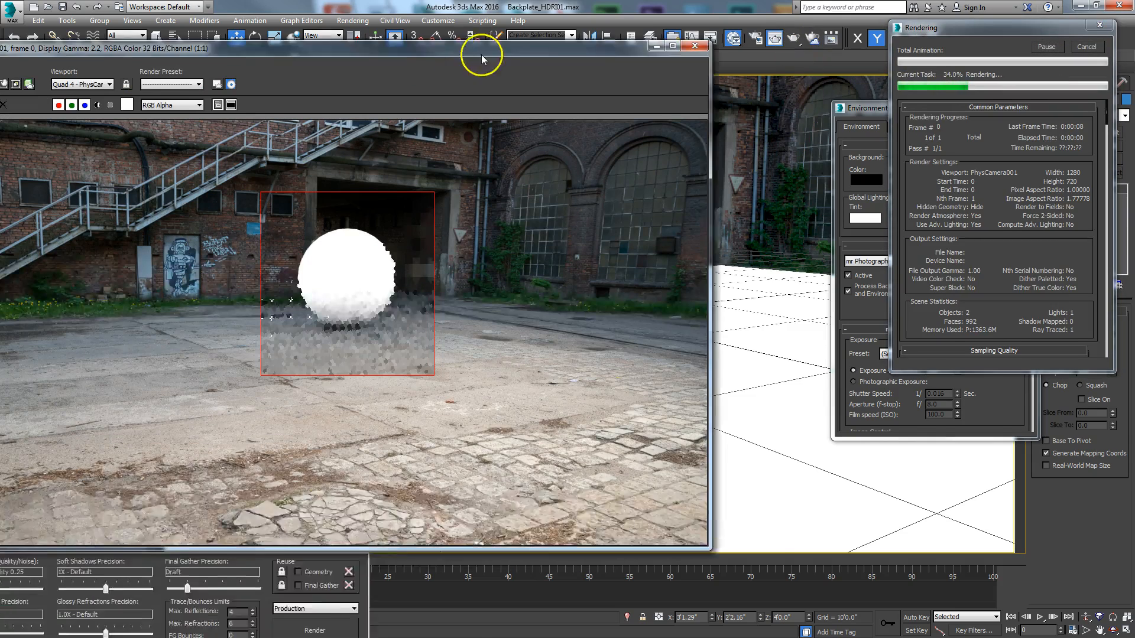
drag(482, 55, 634, 27)
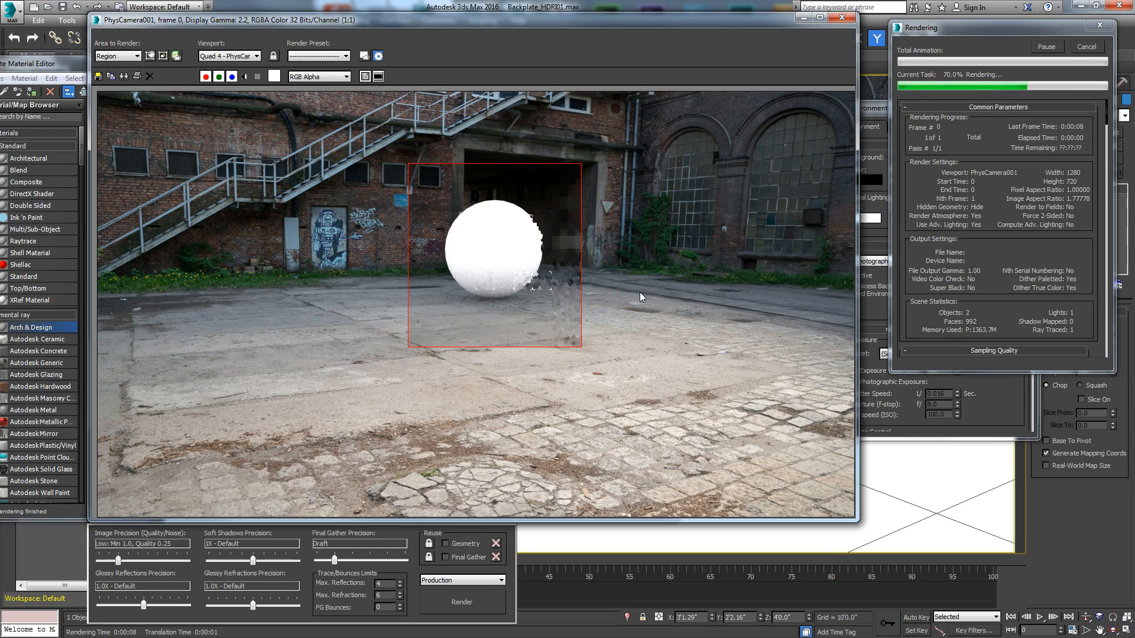
click(1086, 48)
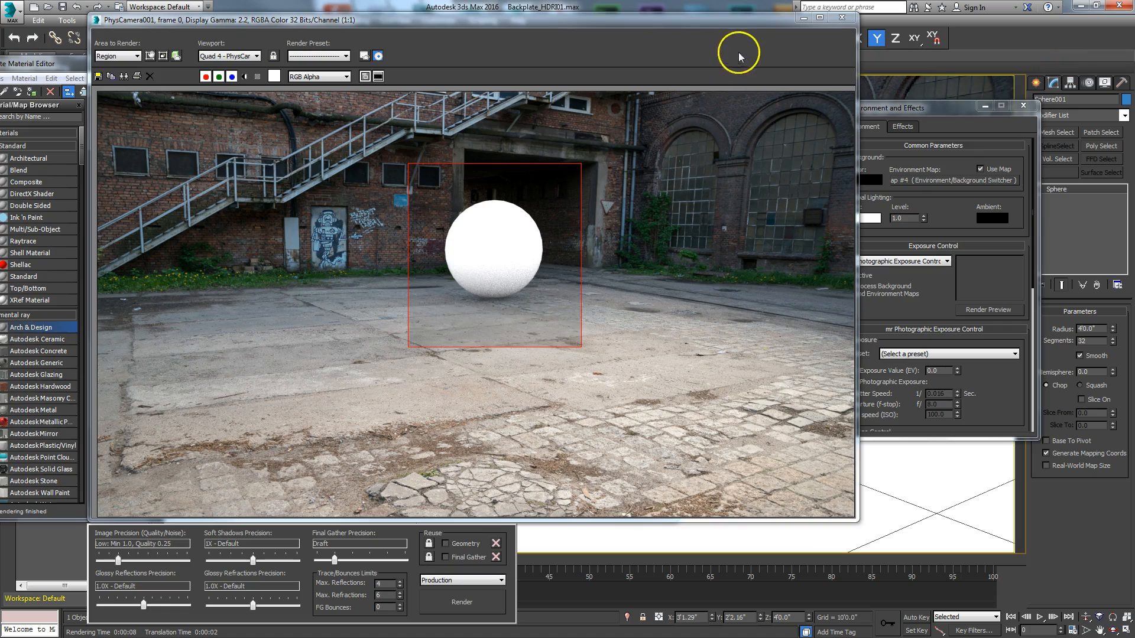
Step: Move the render window out of the way and set the sphere's segments to 60
drag(772, 24, 635, 392)
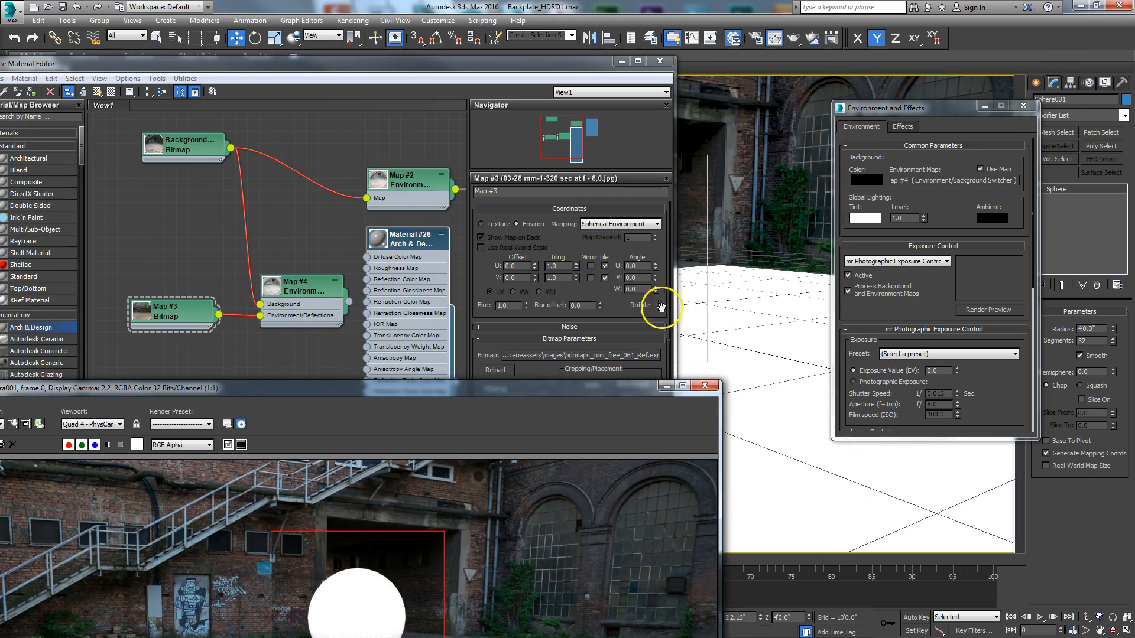
drag(1083, 342, 1062, 349)
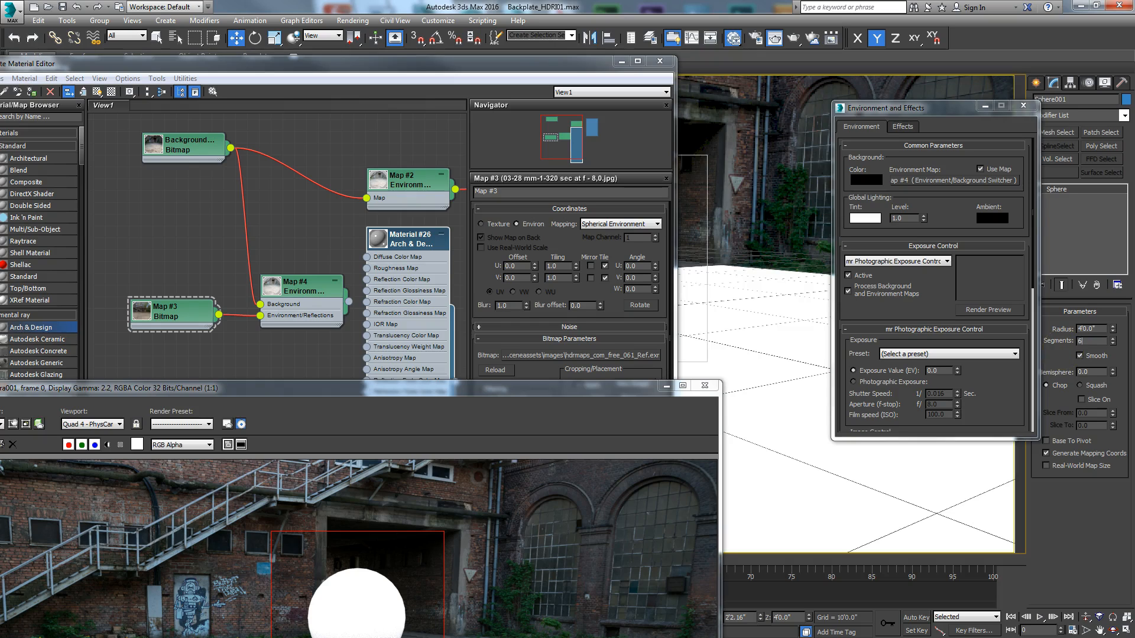
key(Return)
Step: Select the Skylight through the Light Lister and set its multiplier to 1
click(66, 21)
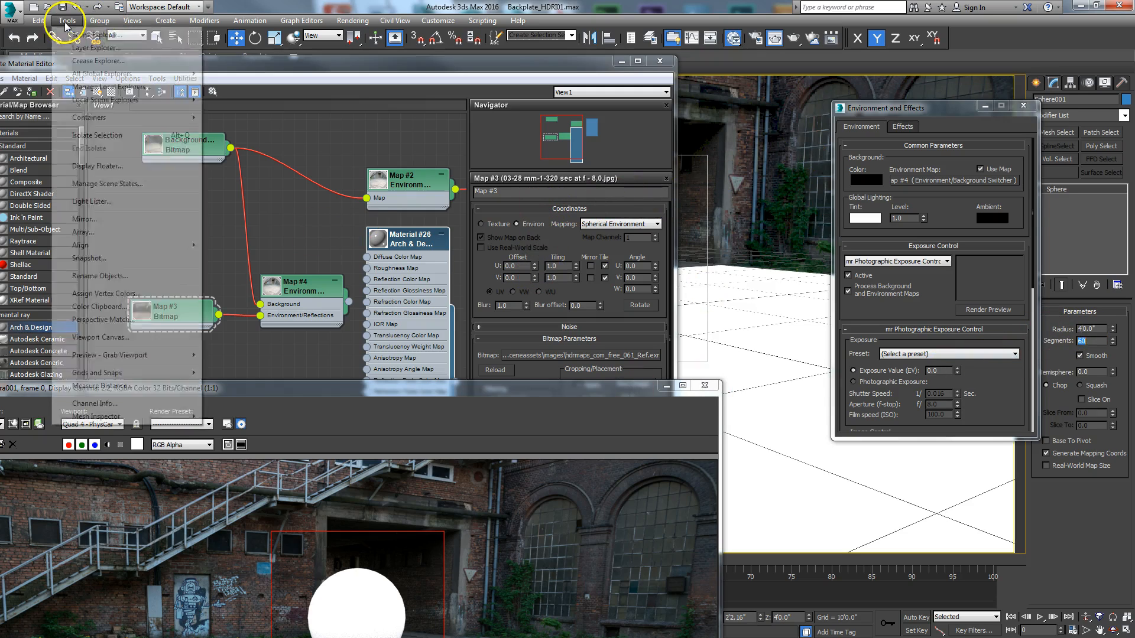
click(96, 205)
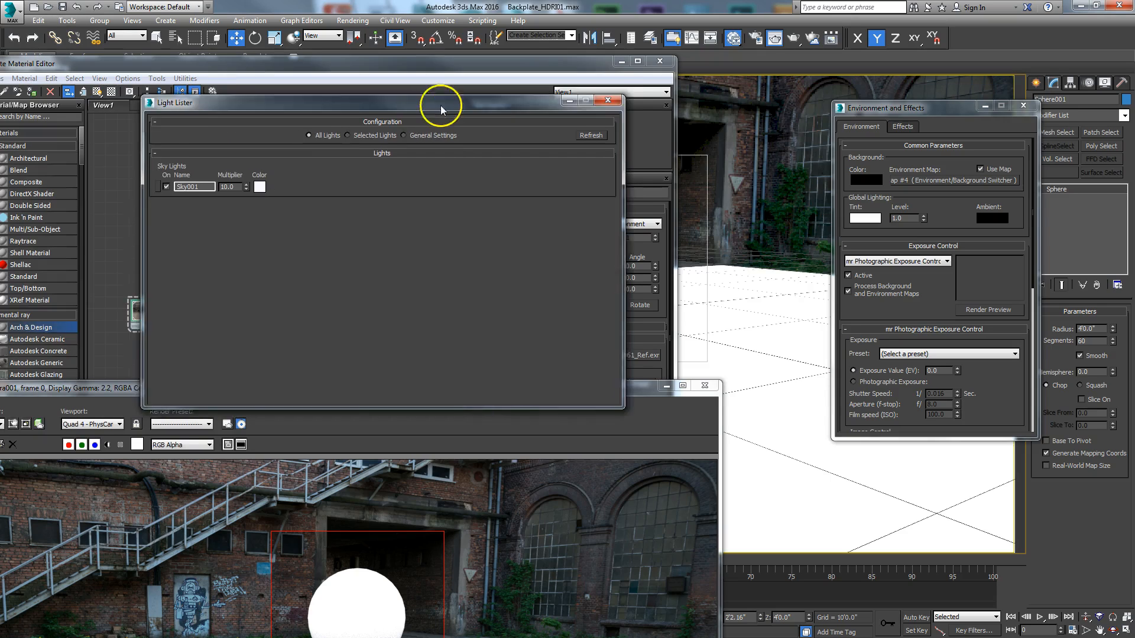
click(155, 168)
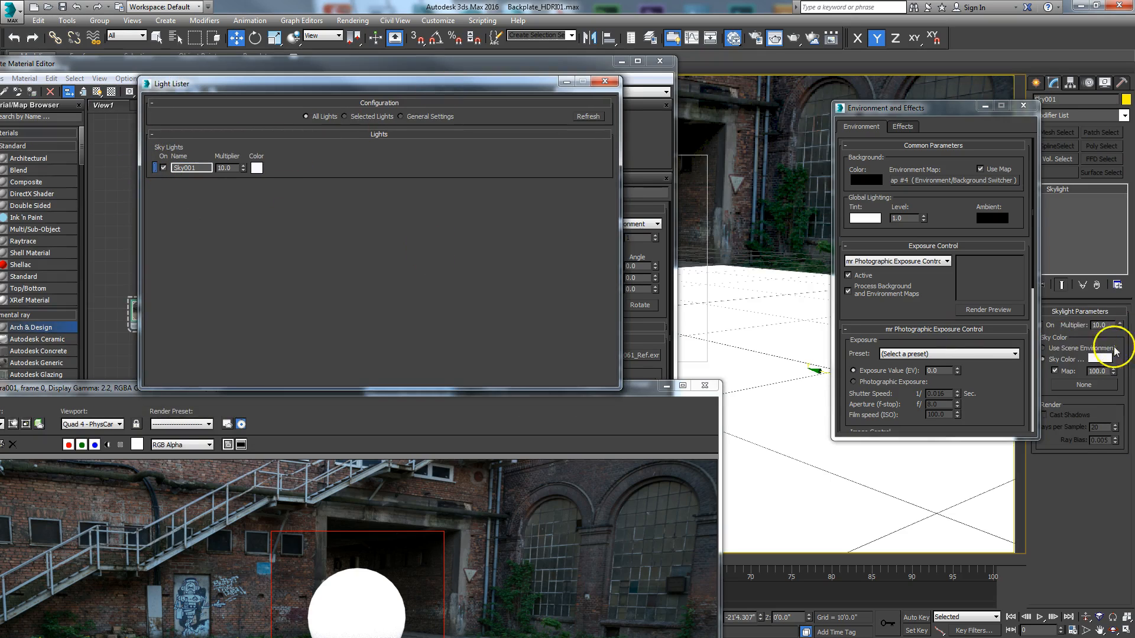
drag(1107, 325, 1064, 333)
text(1)
key(Return)
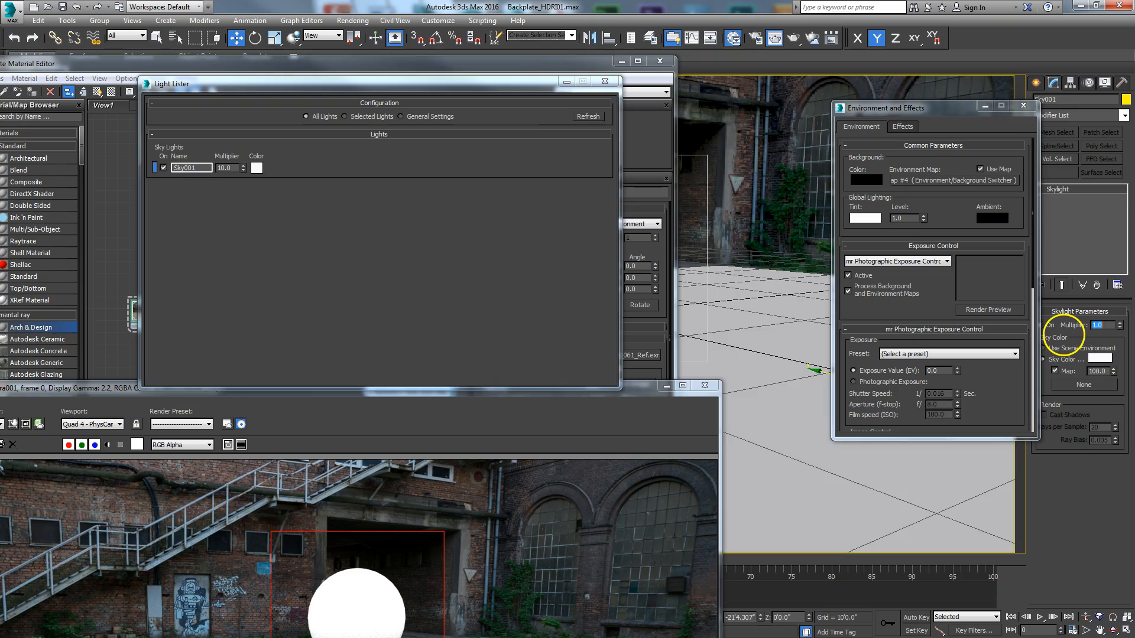
Step: Close the Light Lister and render the sphere region with the new Skylight multiplier
click(605, 81)
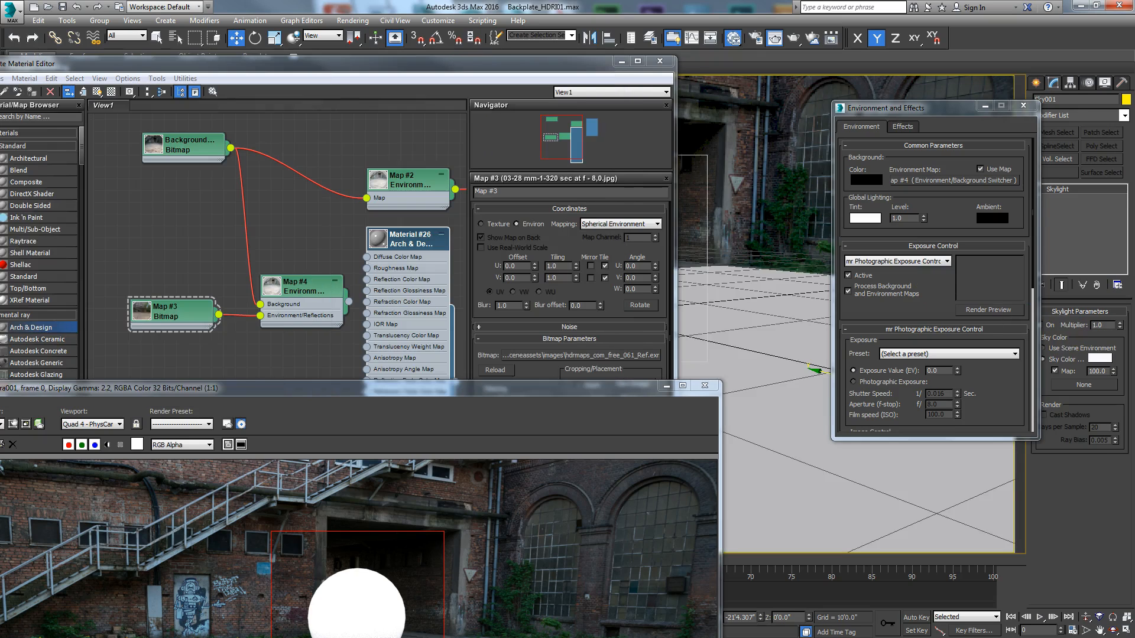
drag(307, 389, 590, 22)
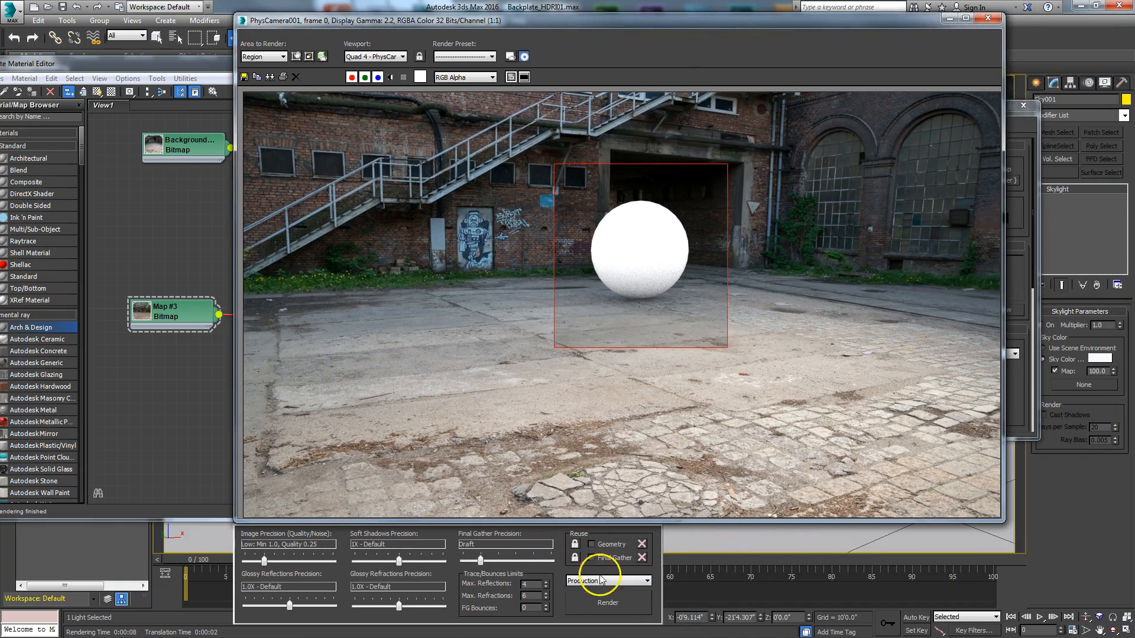
click(608, 602)
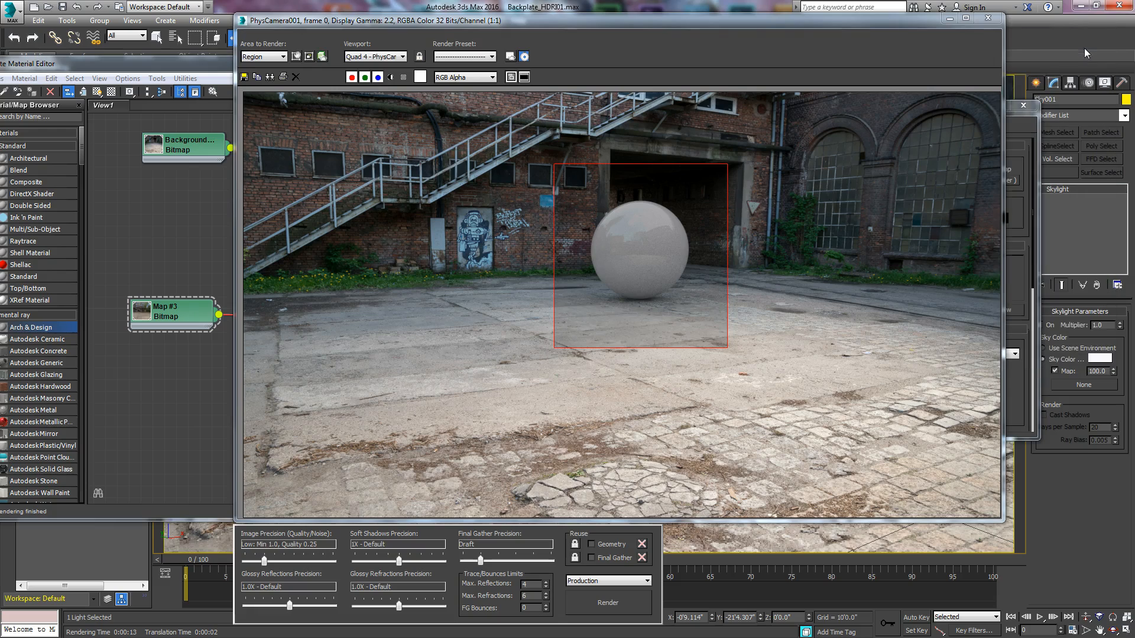
Step: Apply the Chrome template to the sphere's Arch & Design material and render the sphere region again
drag(891, 27, 851, 459)
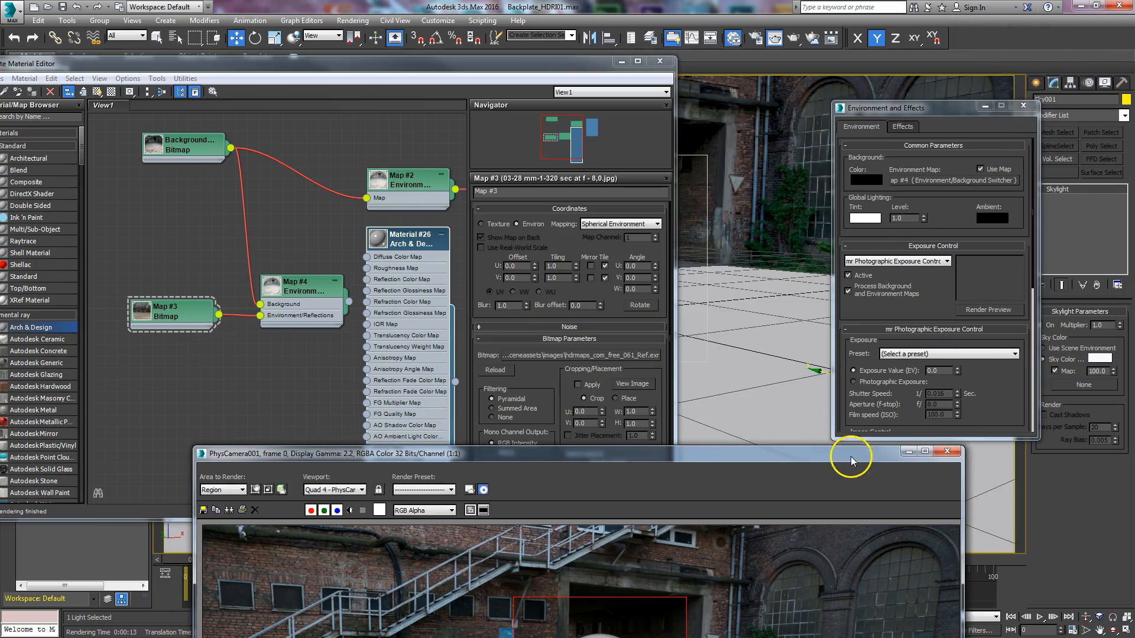
double_click(417, 238)
click(658, 220)
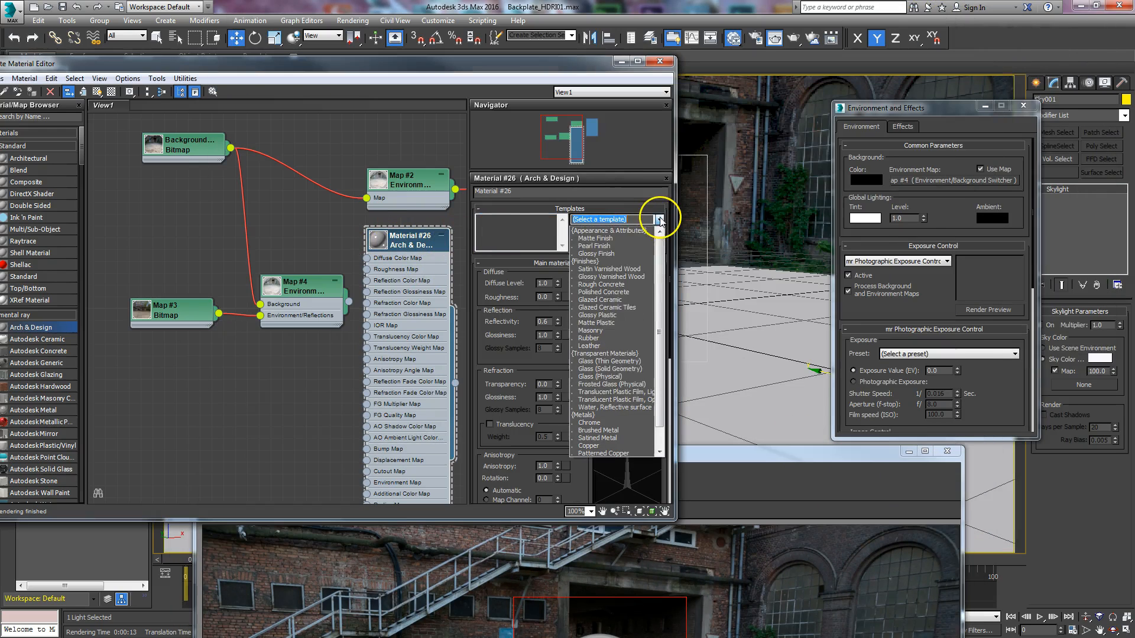
click(606, 423)
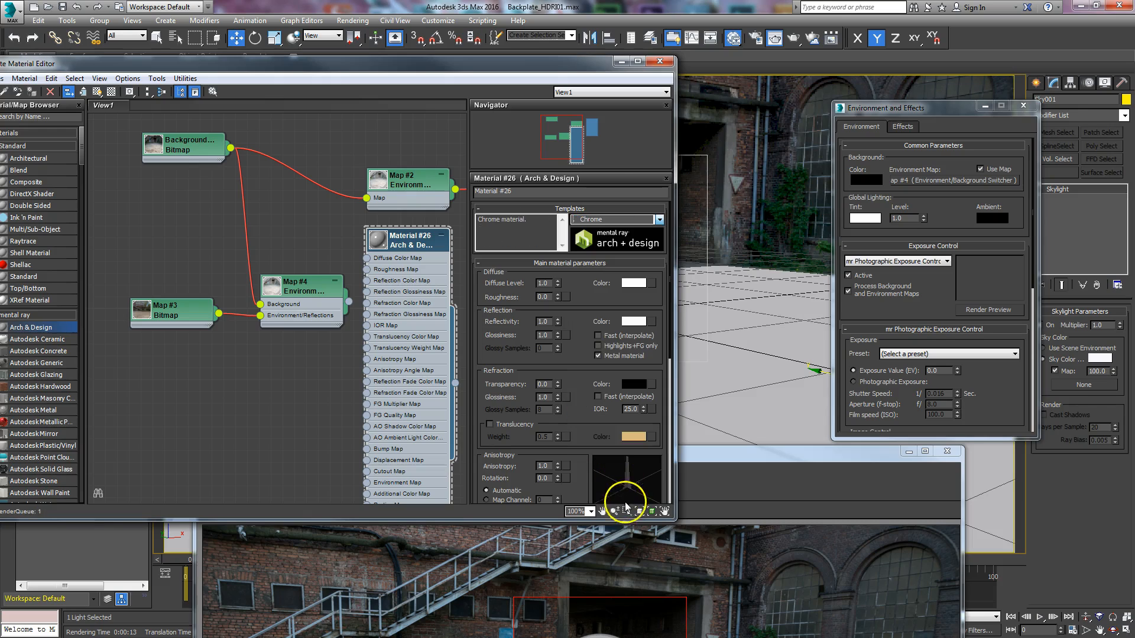
drag(689, 454, 768, 55)
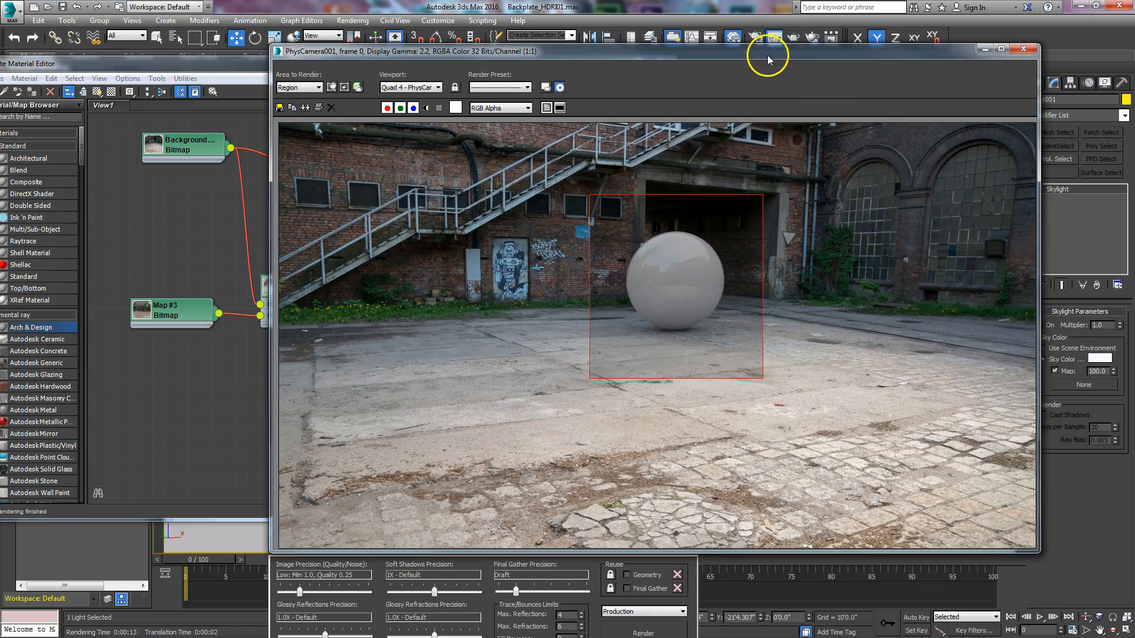
click(647, 630)
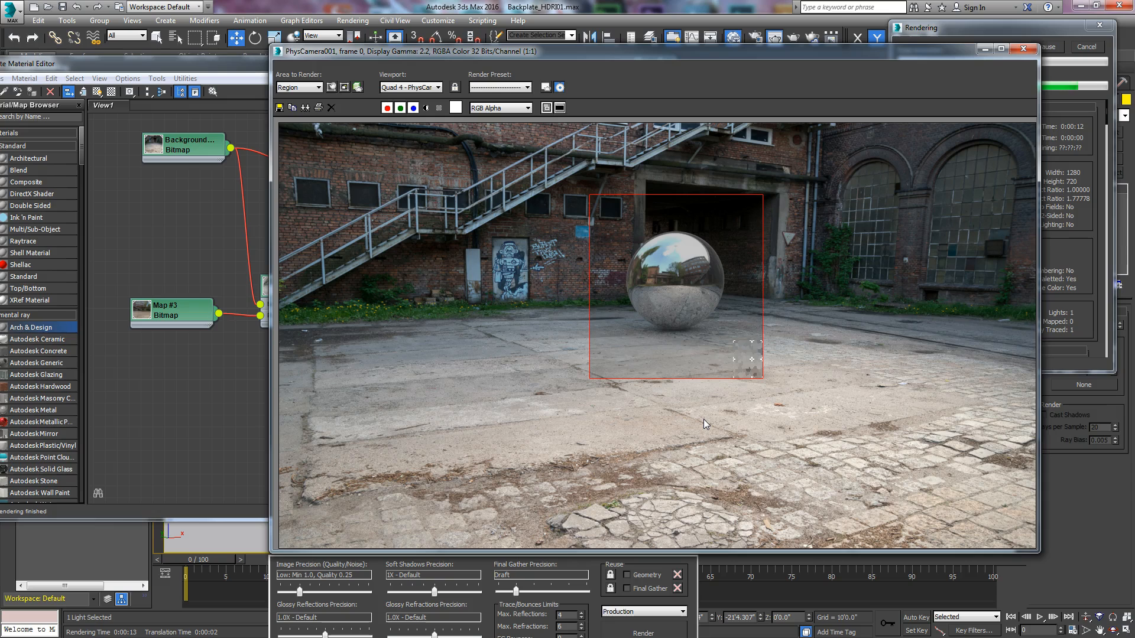
Step: Move the render window and Slate Material Editor clear of the Skylight parameters, and close the Environment and Effects dialog
drag(610, 53, 724, 414)
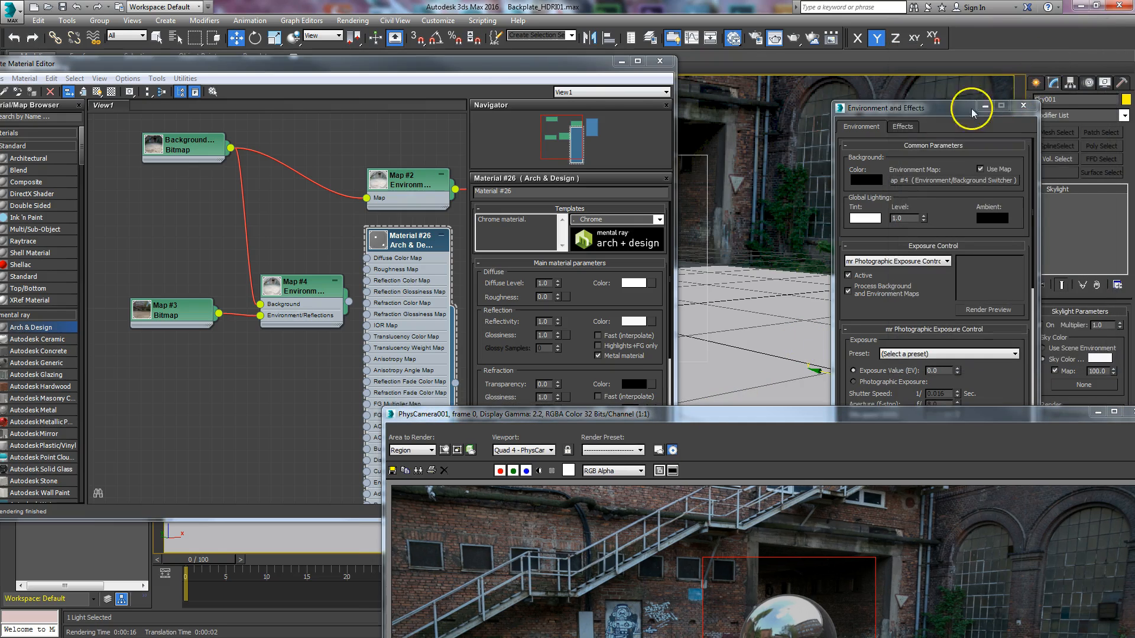
drag(489, 70, 591, 23)
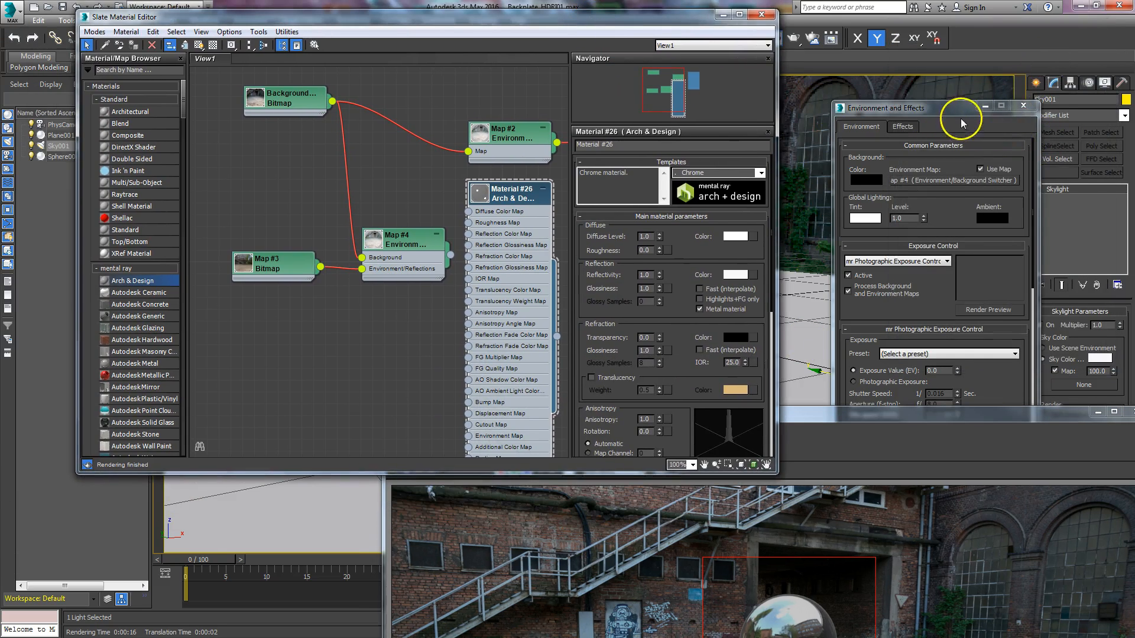
drag(991, 116, 987, 108)
click(1019, 96)
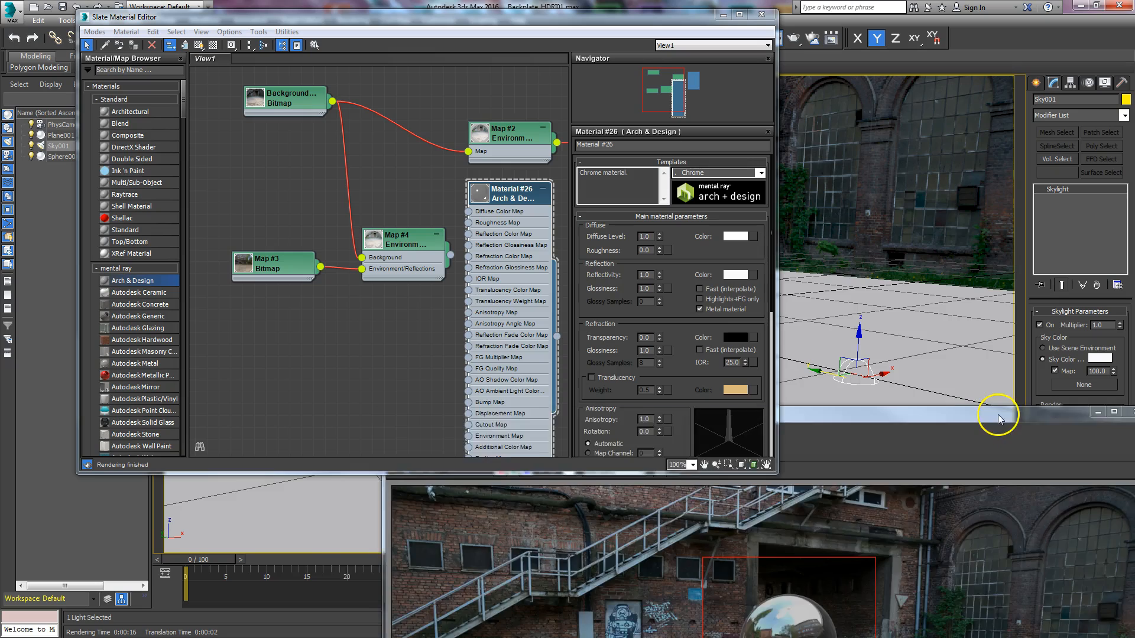
Step: Rename the environment bitmap node feeding the Environment/Background Switcher as Dome
drag(284, 266, 248, 290)
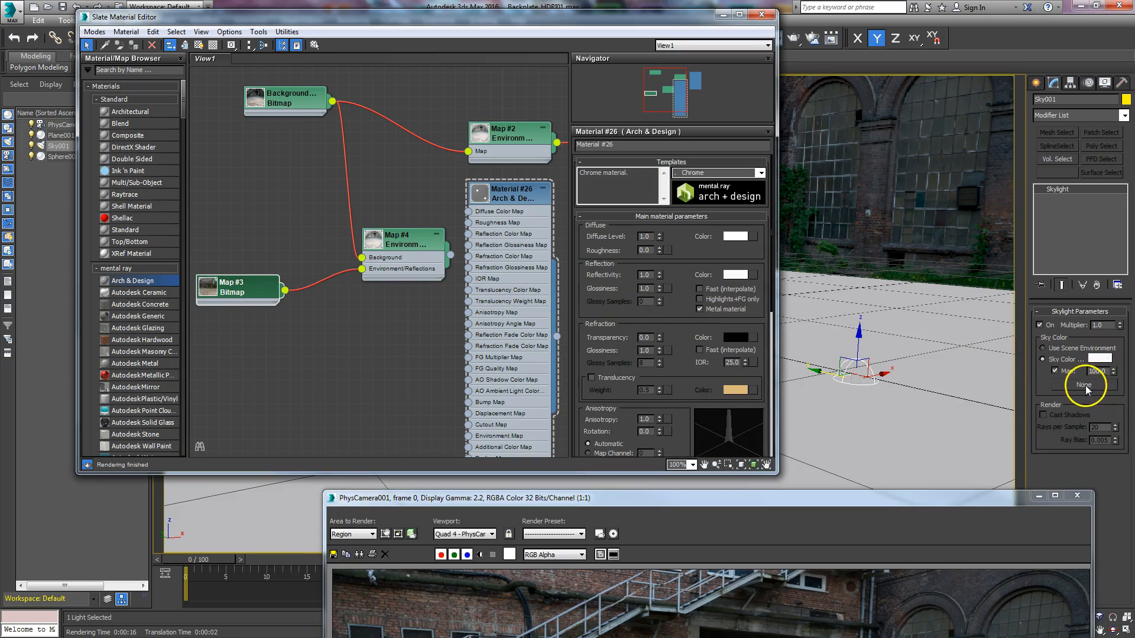
drag(247, 293, 259, 257)
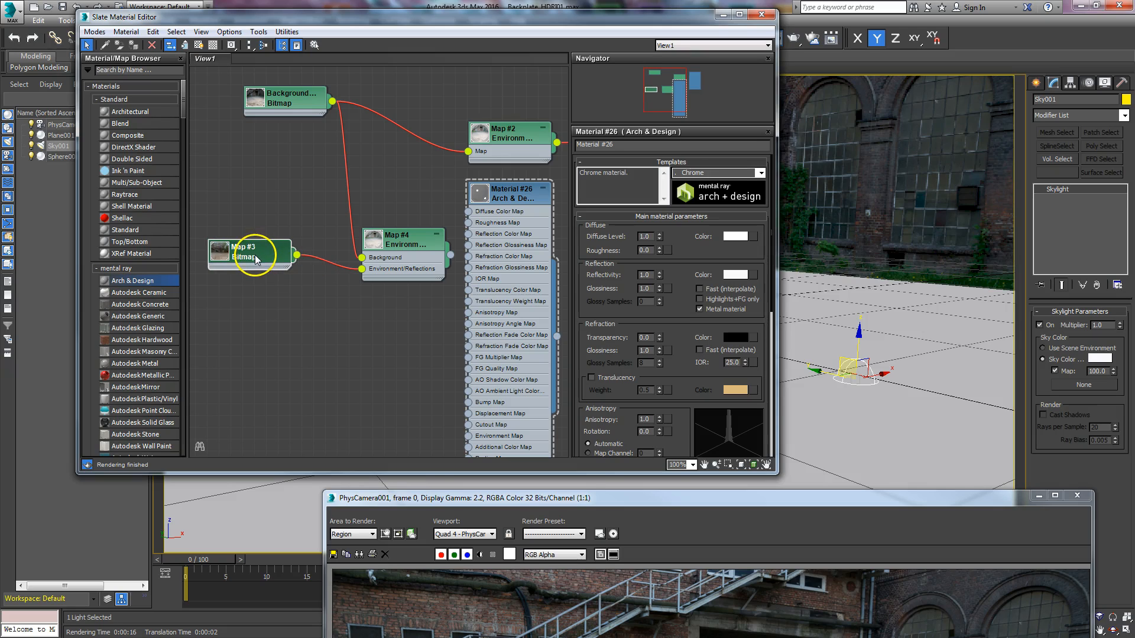
double_click(259, 254)
click(603, 145)
text(Dome)
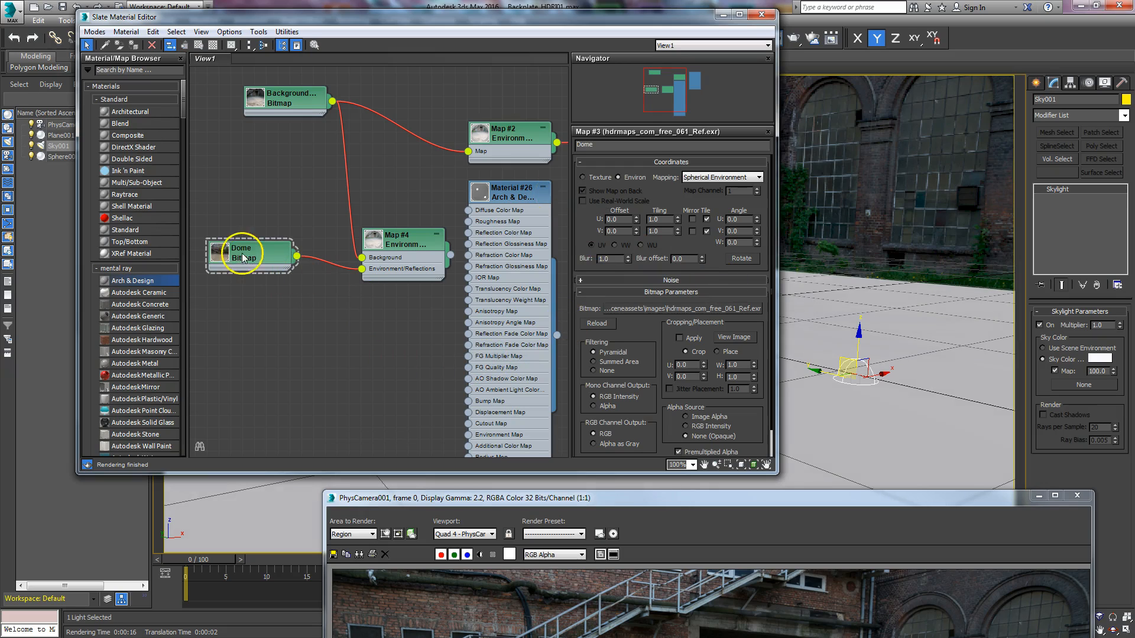
Step: Duplicate the Dome bitmap node, load hdrmaps_com_free_061_Env.exr into the copy, and preview its image
shift+drag(254, 260, 259, 327)
double_click(260, 326)
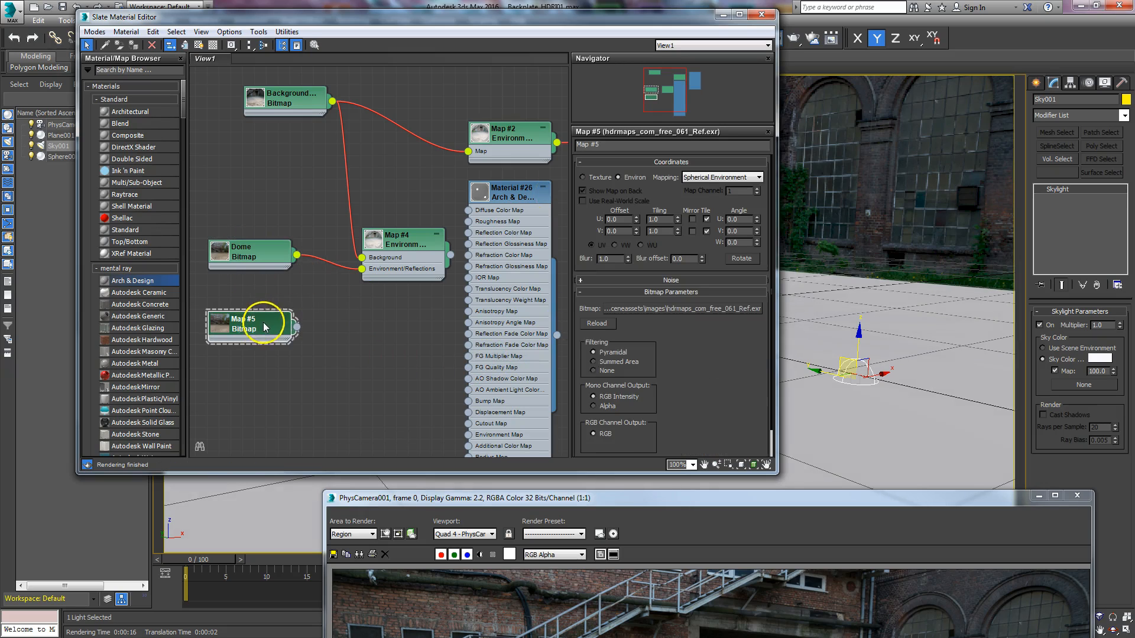
click(723, 308)
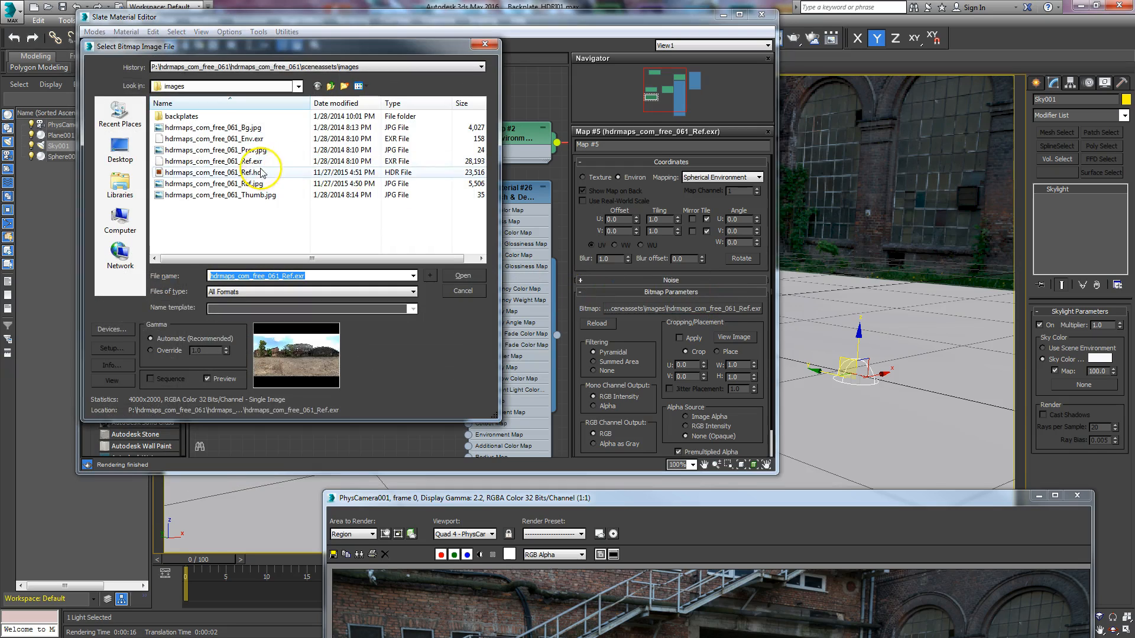
click(261, 140)
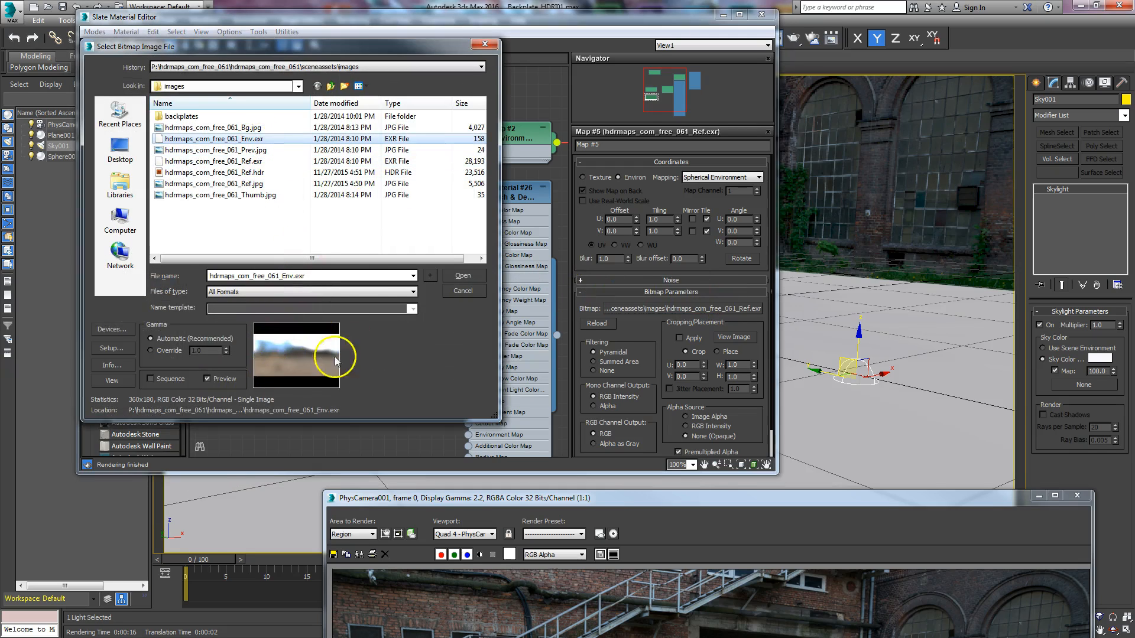
click(460, 276)
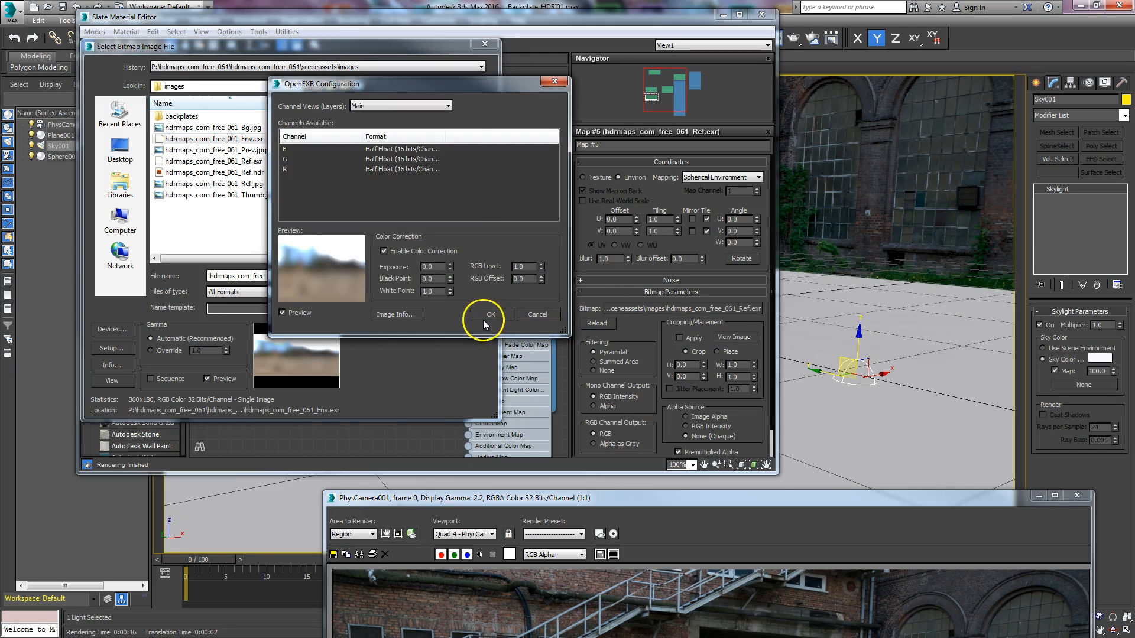
click(734, 337)
drag(329, 292, 620, 93)
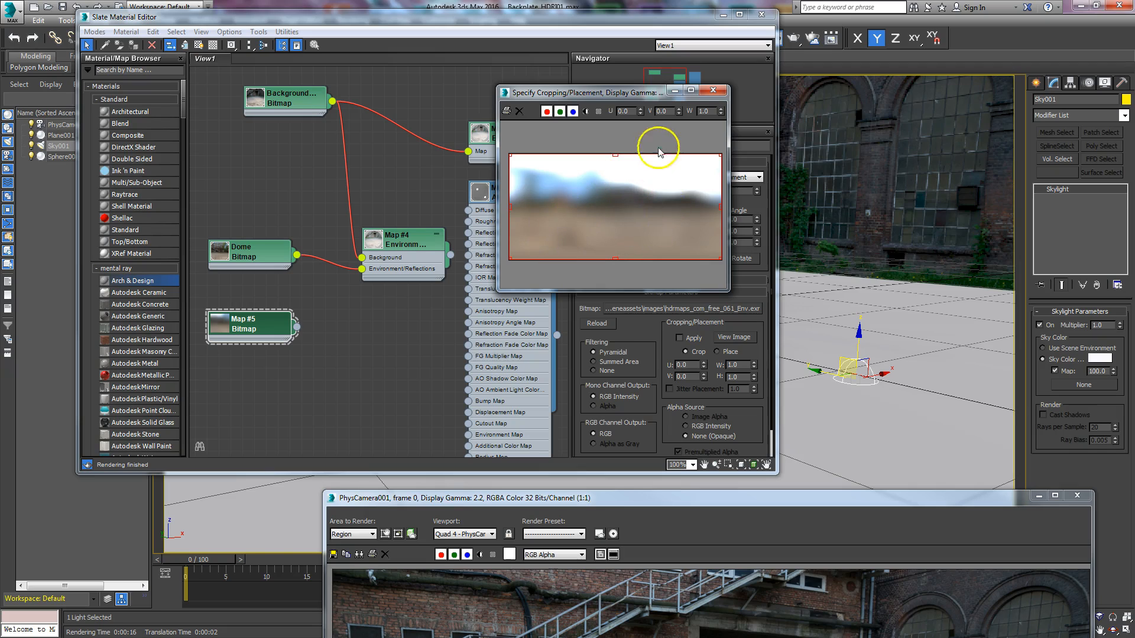
click(712, 91)
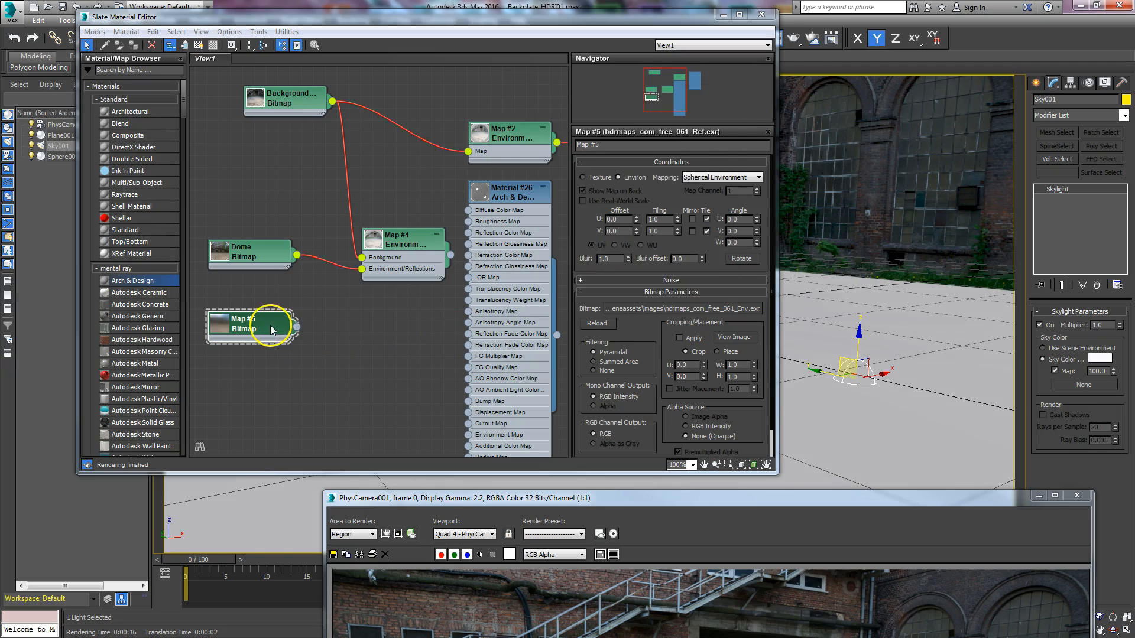
Step: Rename the copied bitmap node as Light HDRI and the original environment bitmap as Dome HDRI
click(612, 148)
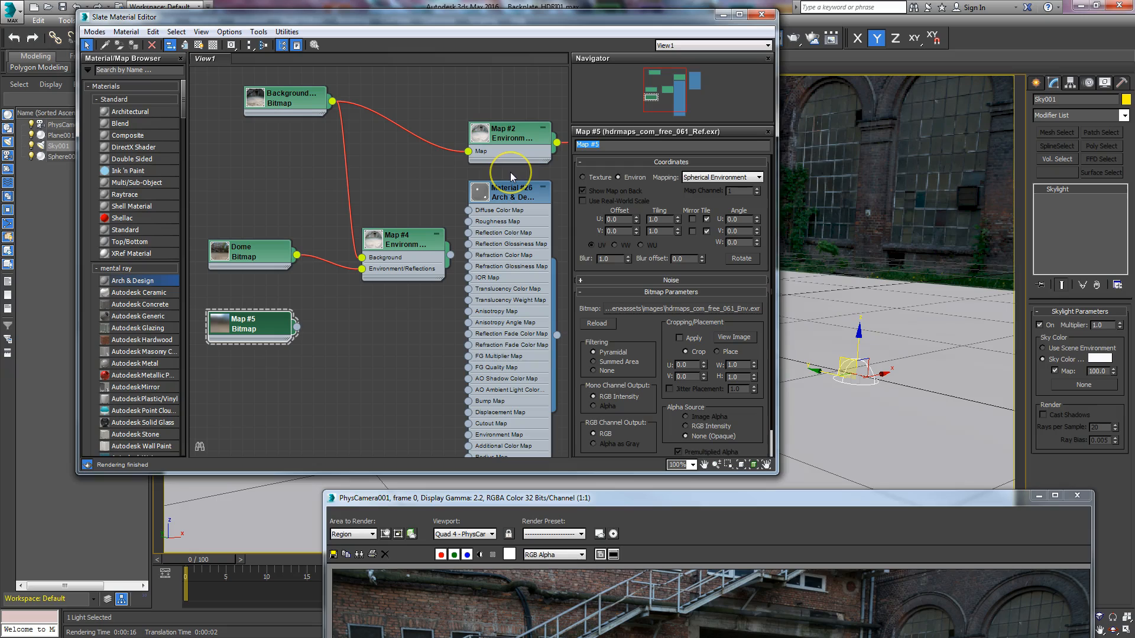
text(Light HDRI)
click(266, 253)
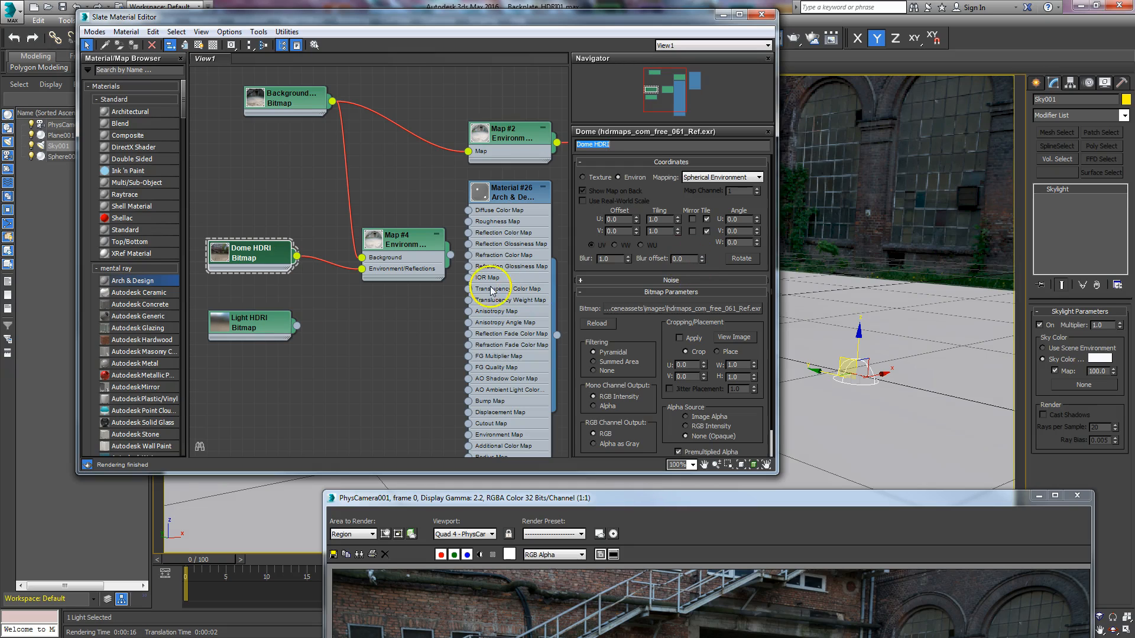
Step: Assign the Light HDRI bitmap to the Skylight's sky color map and render the sphere region
drag(296, 326, 1083, 385)
click(541, 357)
drag(692, 499, 556, 24)
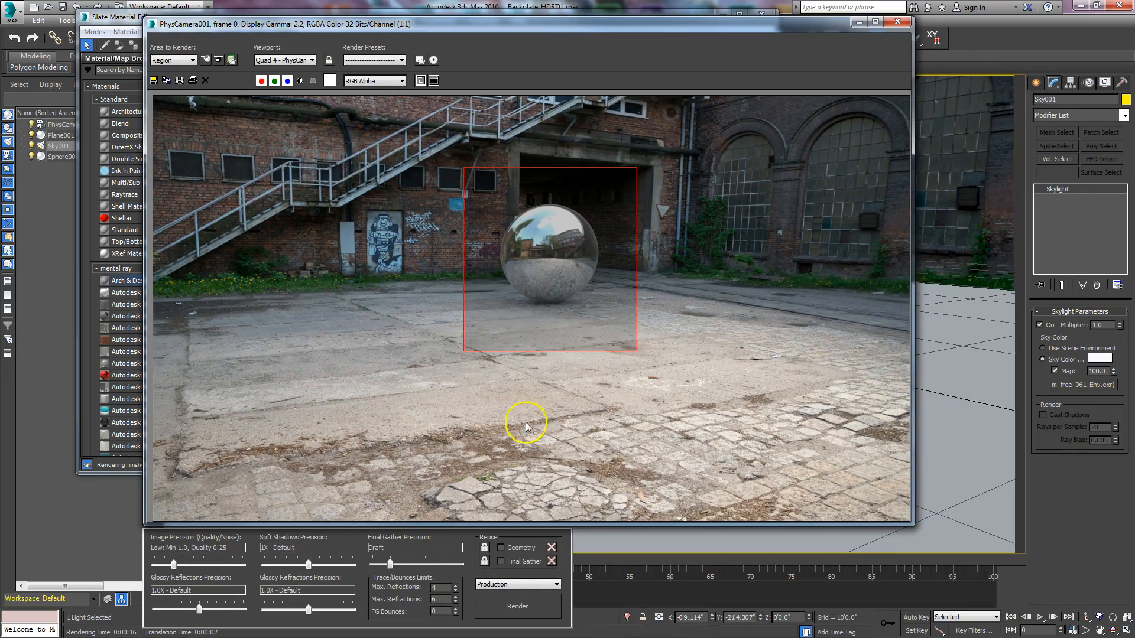
click(519, 607)
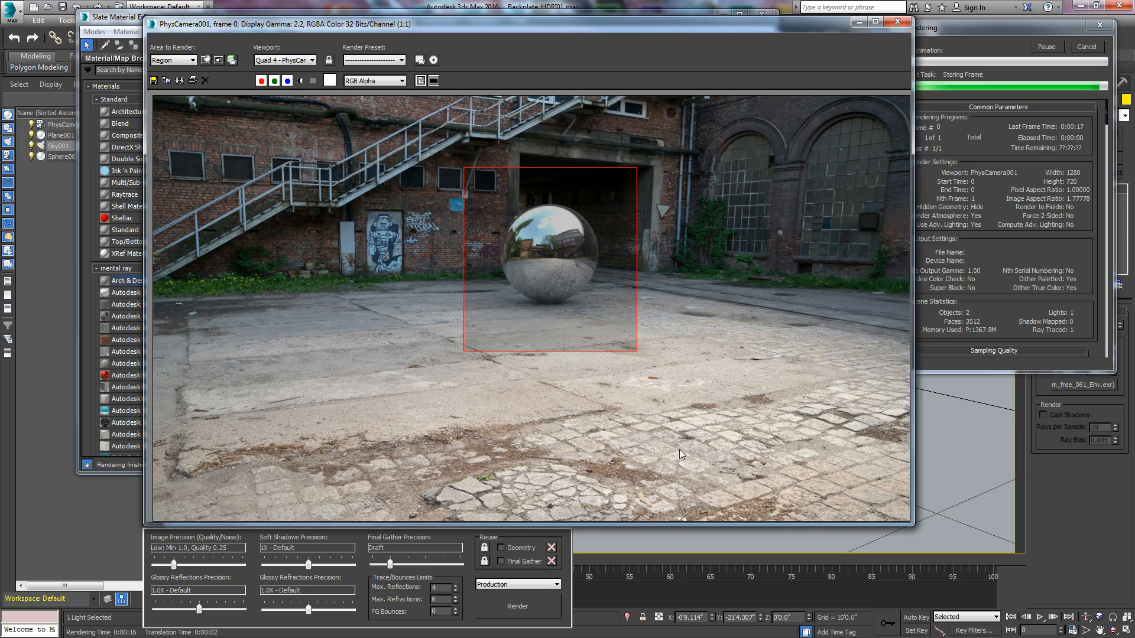
Step: Set the Skylight's multiplier to 5 and render the sphere region again
drag(1107, 326, 1055, 329)
text(5)
key(Return)
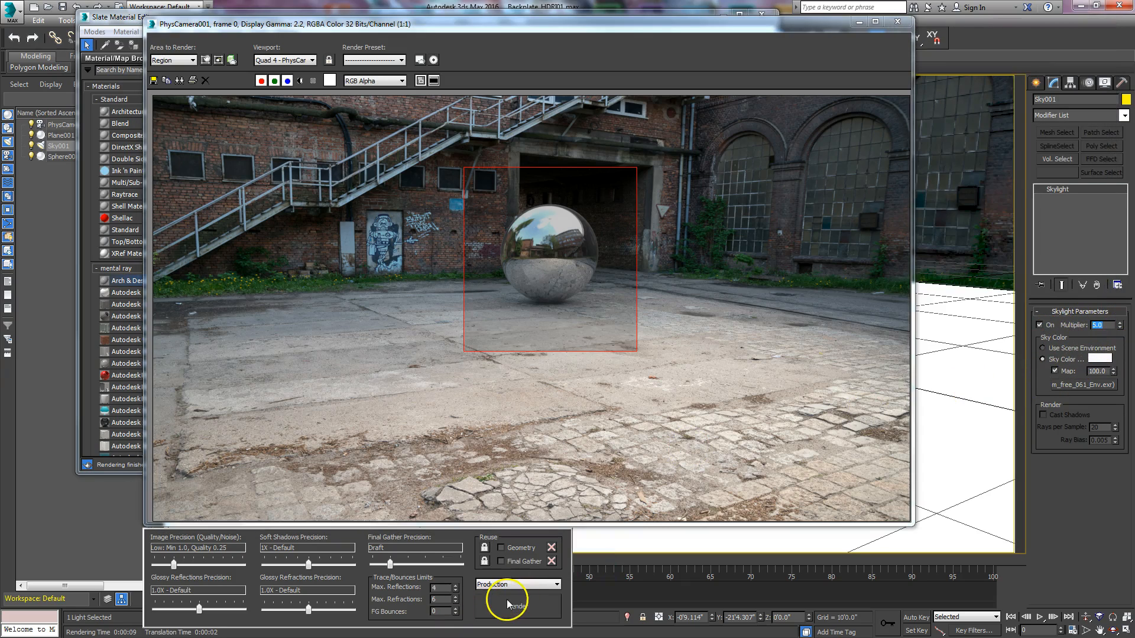
click(507, 604)
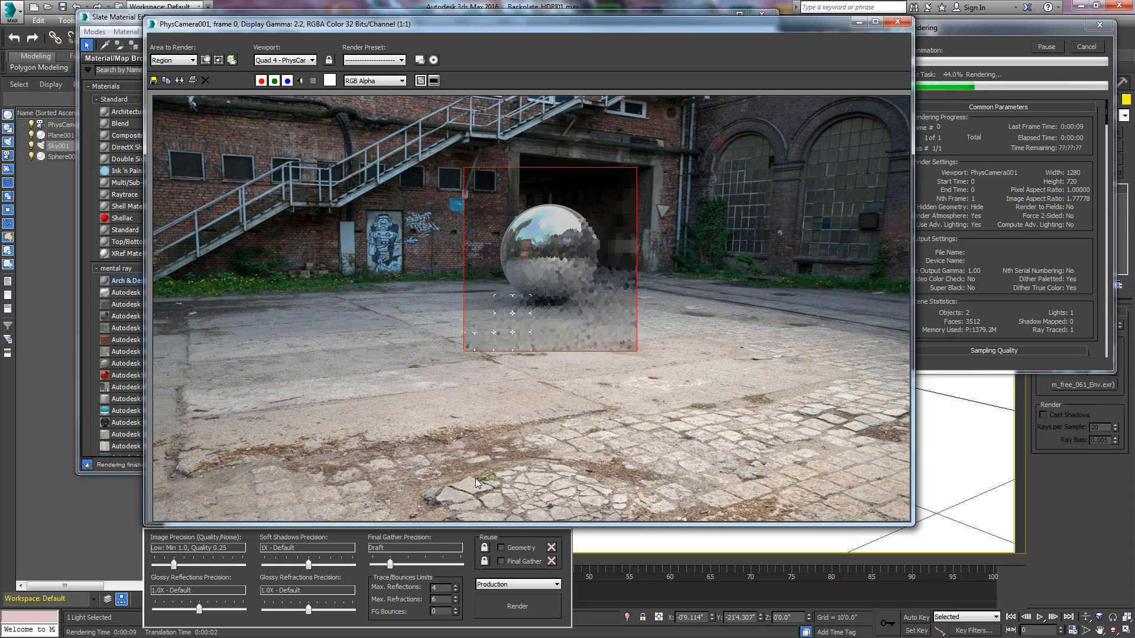
click(514, 461)
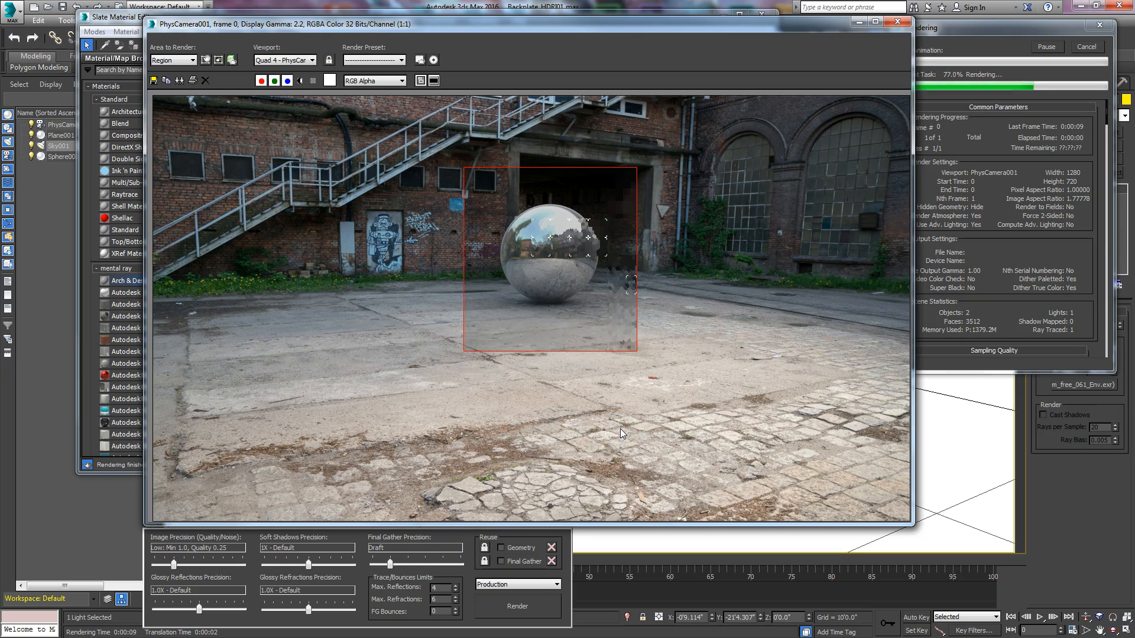
click(1086, 50)
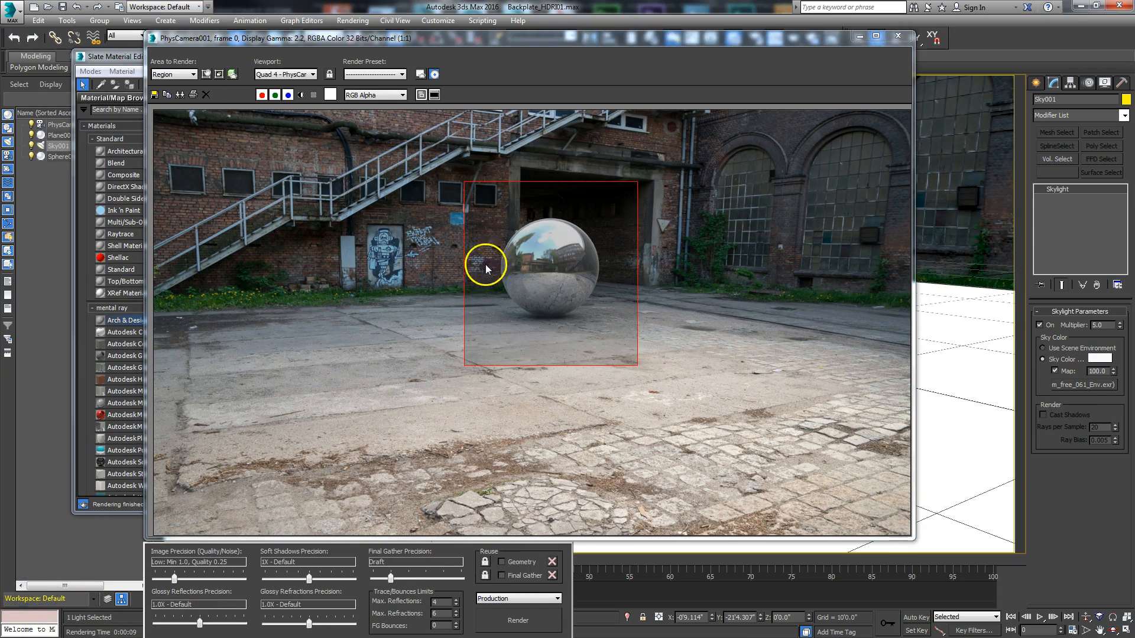
Step: Switch the render area to View, and turn on editing of the render region around the sphere
click(176, 74)
click(177, 85)
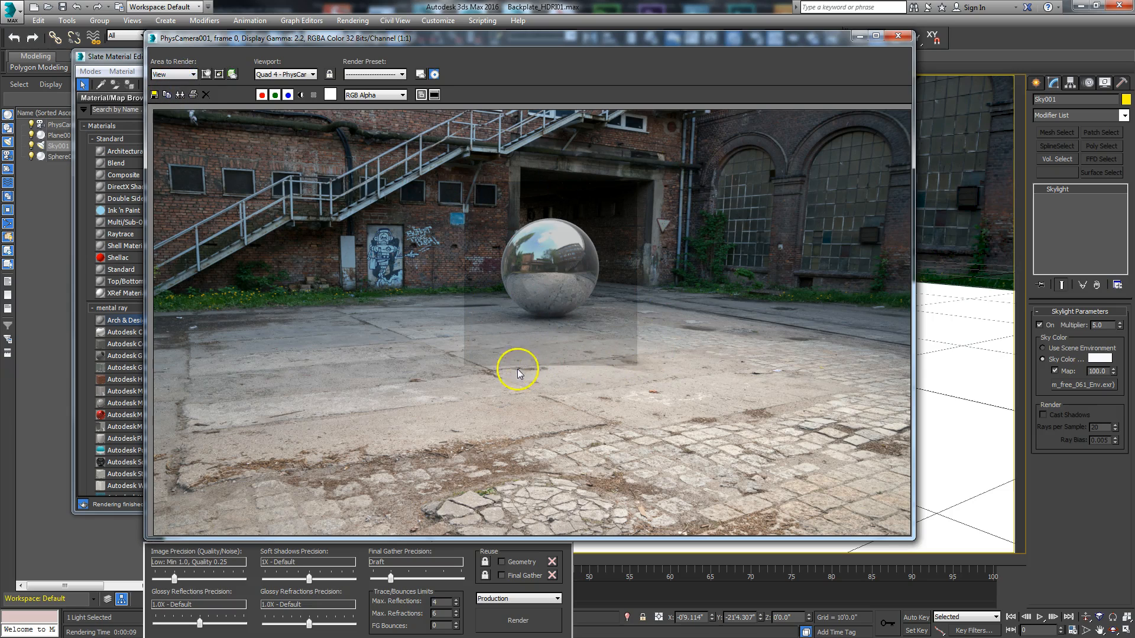
click(205, 75)
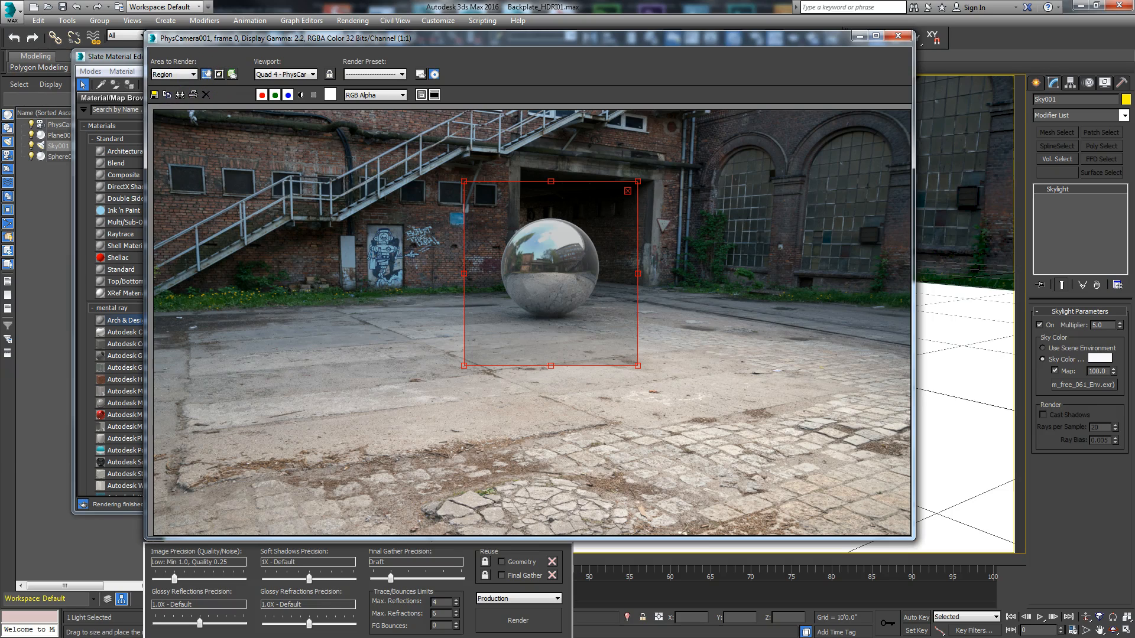
Step: Open the exposure control settings in Environment and Effects and move the dialog clear of the rendered sphere
key(8)
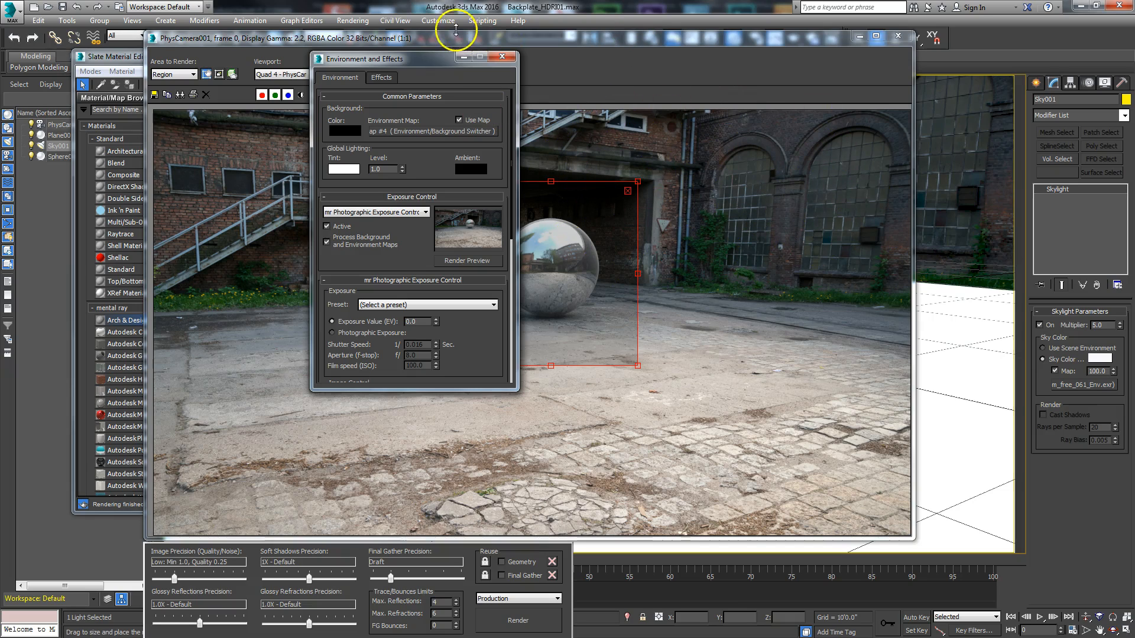
drag(423, 66, 333, 73)
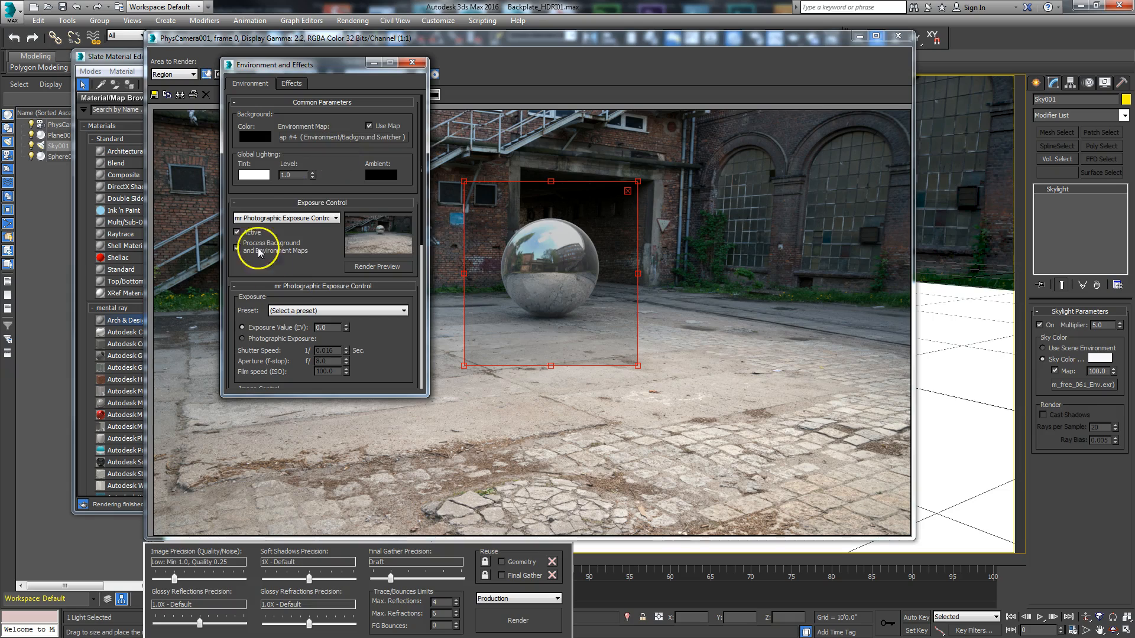
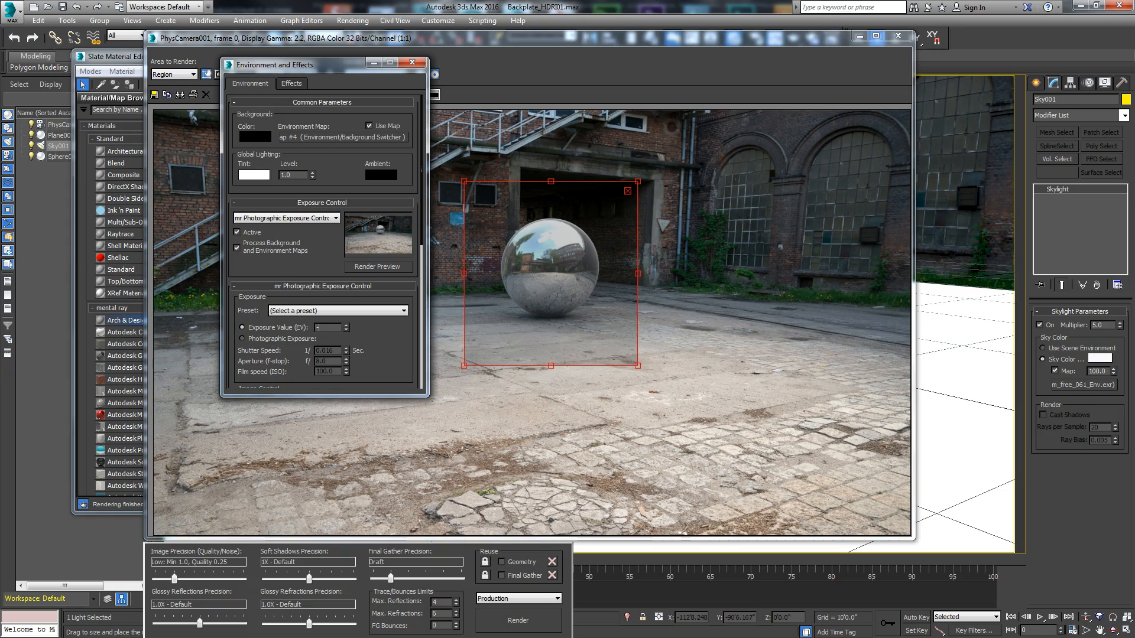
Step: Set the exposure value (EV) to -0.4 and render the sphere region again
key(Return)
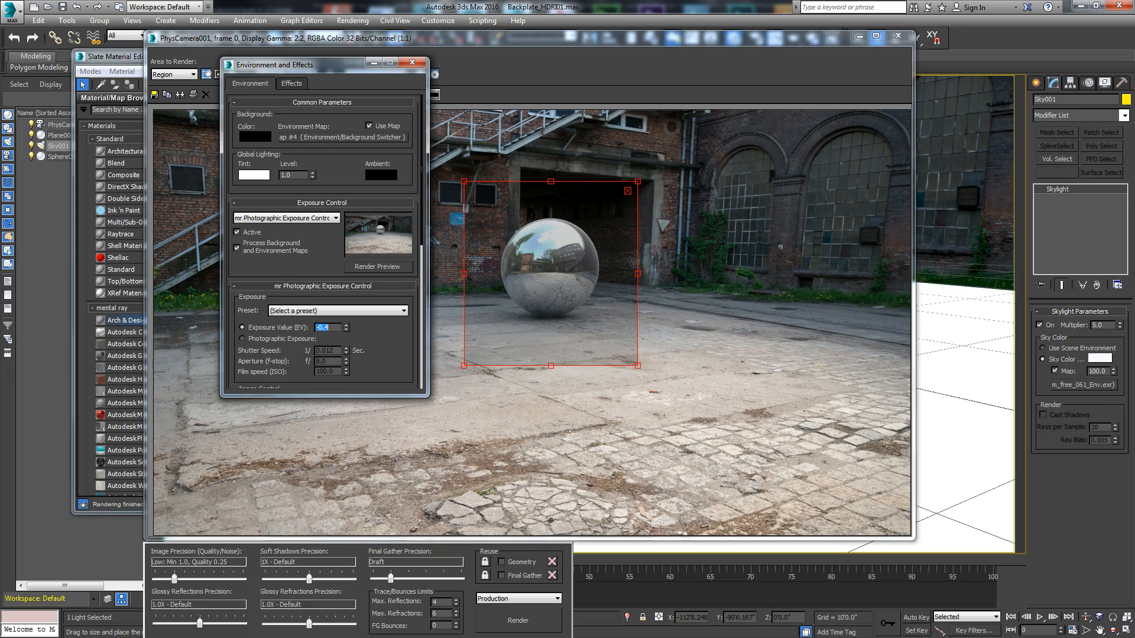
click(513, 620)
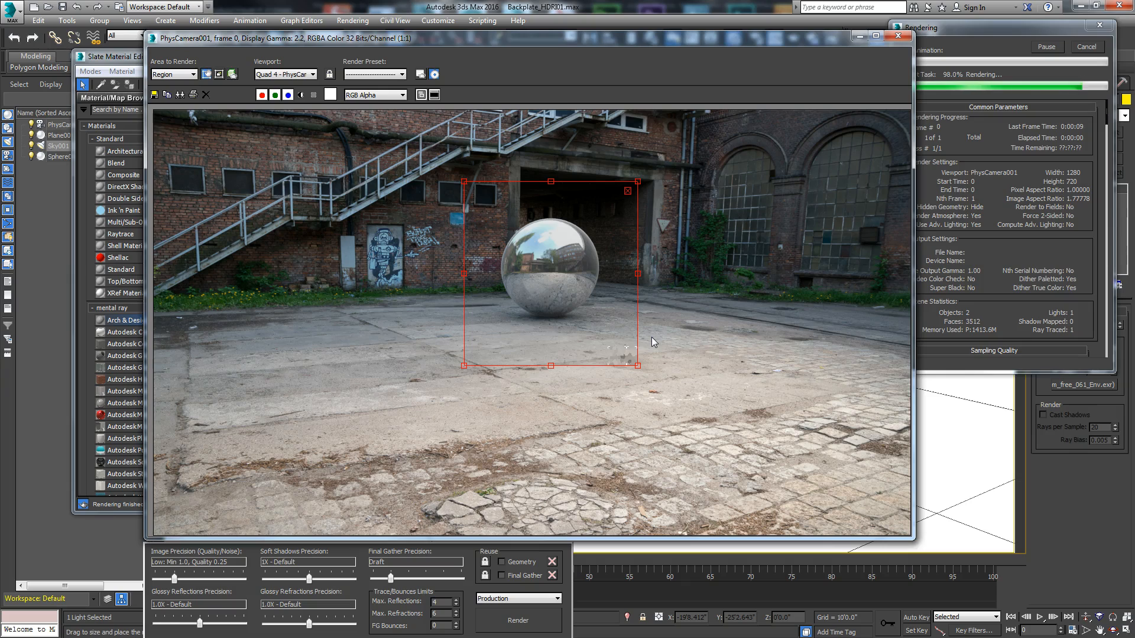
Step: Switch the area to render back to View and minimize the Slate Material Editor
click(183, 74)
click(180, 86)
drag(408, 42, 419, 32)
drag(133, 60, 136, 56)
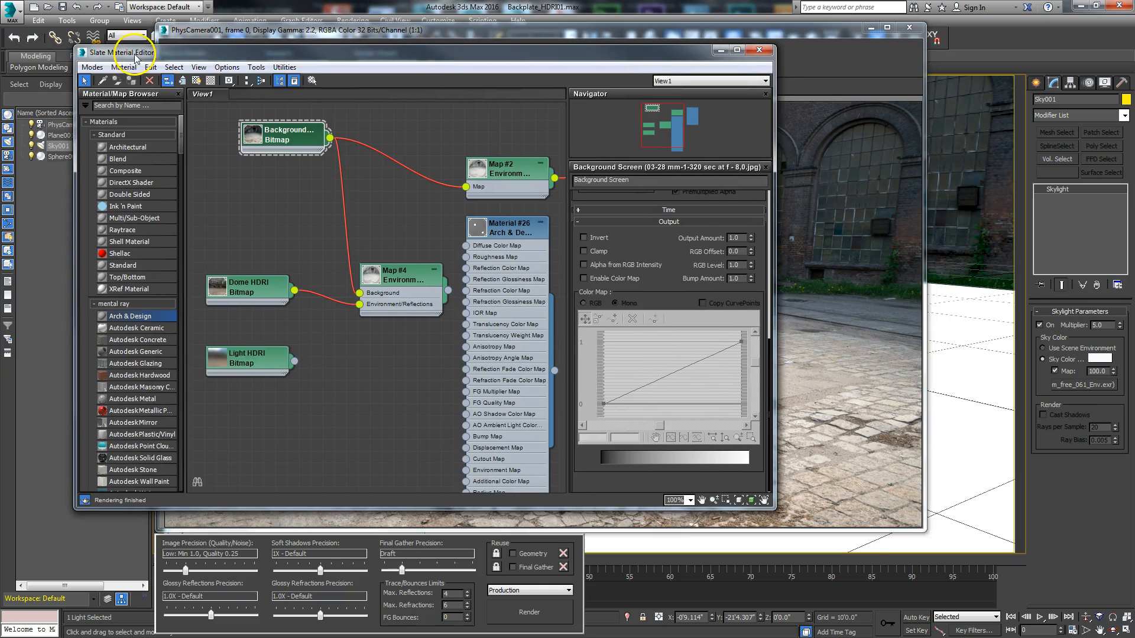
click(720, 49)
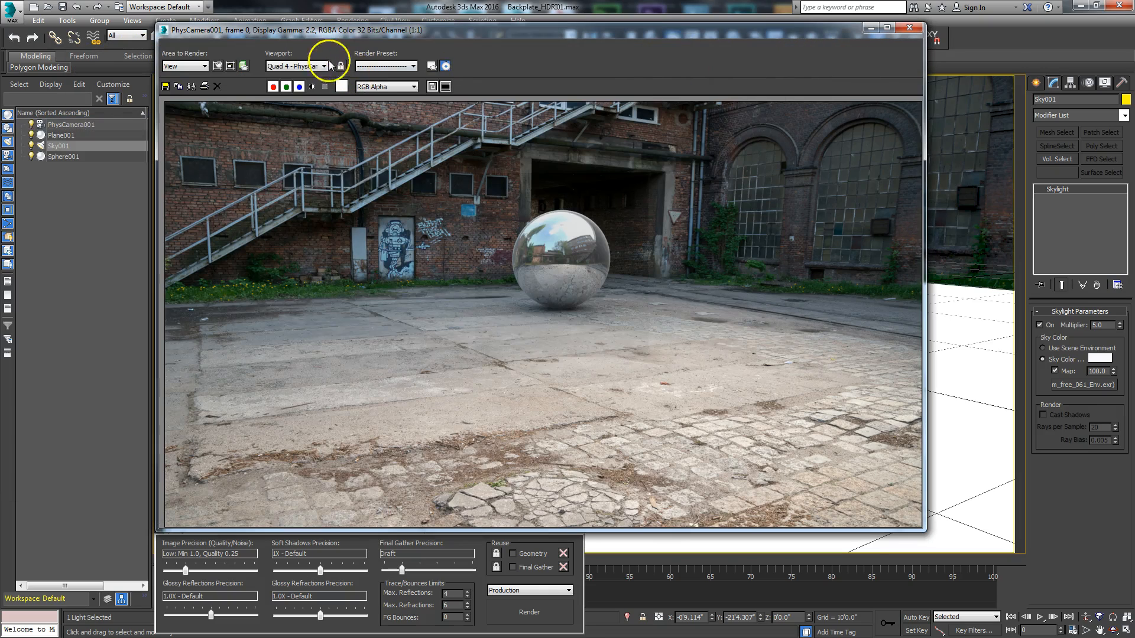
Step: Arrange the exposure settings beside the rendered sphere and review the Process Background and Environment Maps option
drag(300, 33, 495, 21)
drag(324, 57, 593, 69)
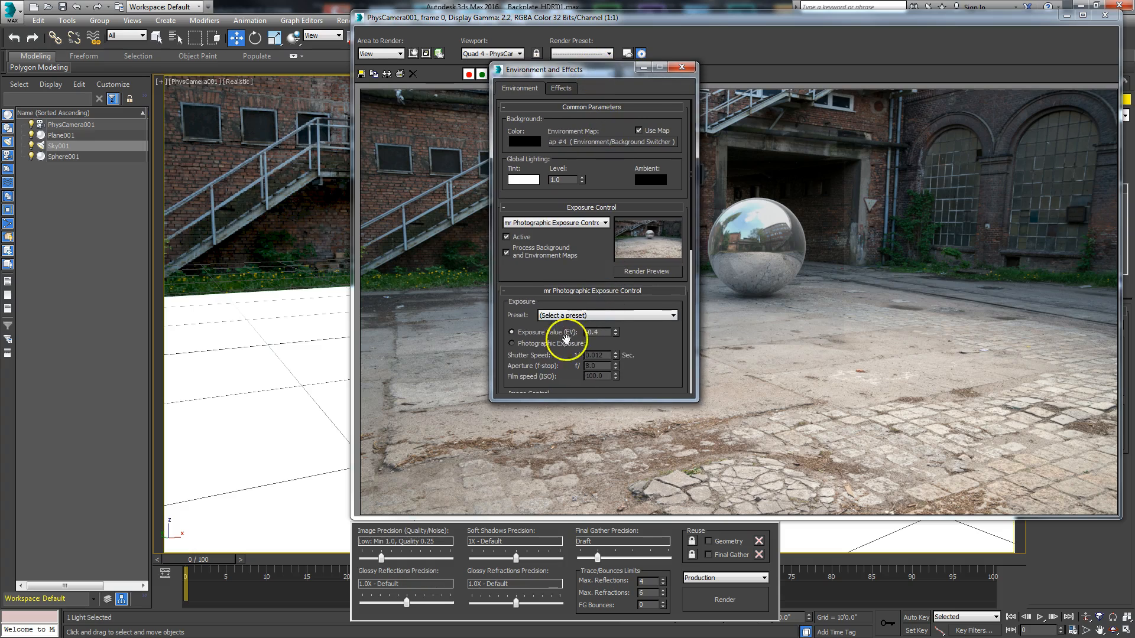
click(506, 254)
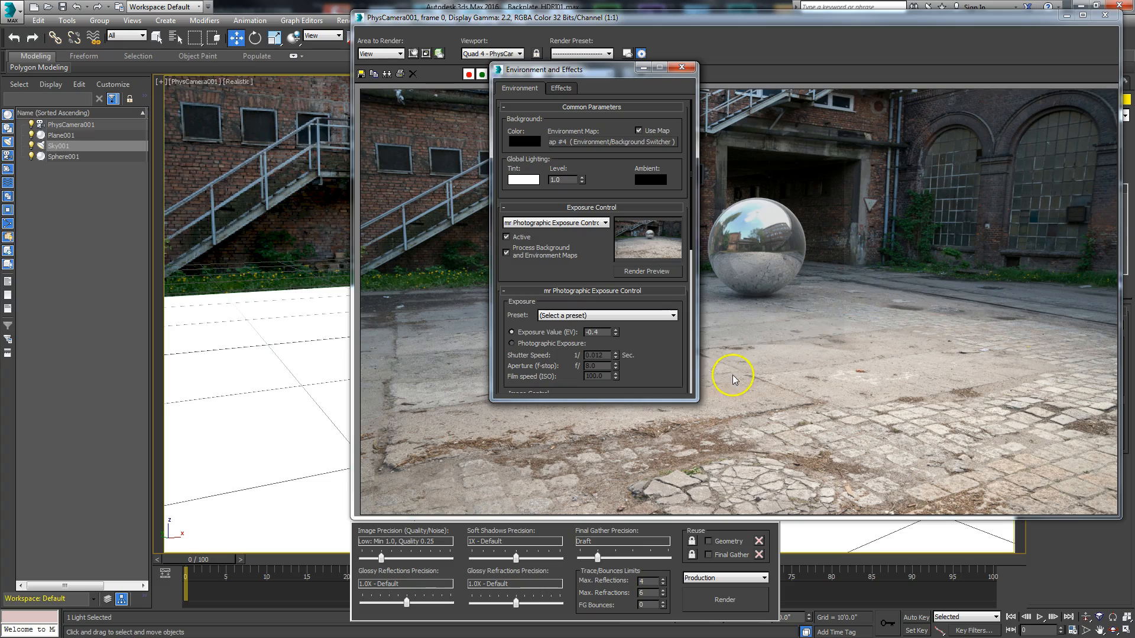
Step: Set the Skylight's multiplier to 10 and minimize the rendered frame window
drag(704, 13, 252, 66)
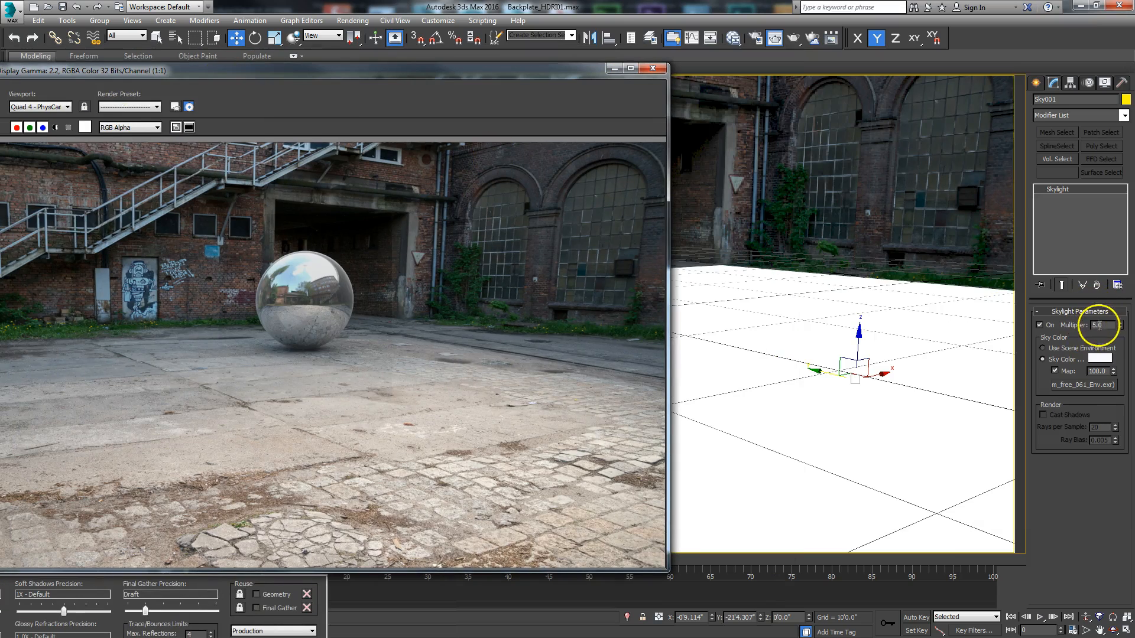
double_click(1086, 326)
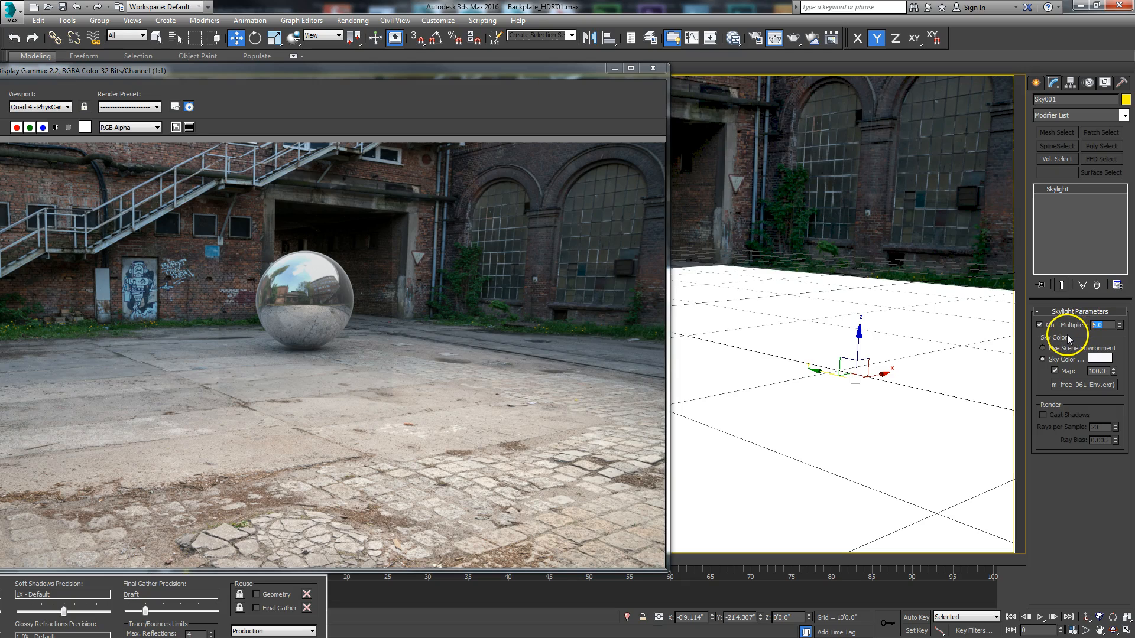
text(10)
key(Return)
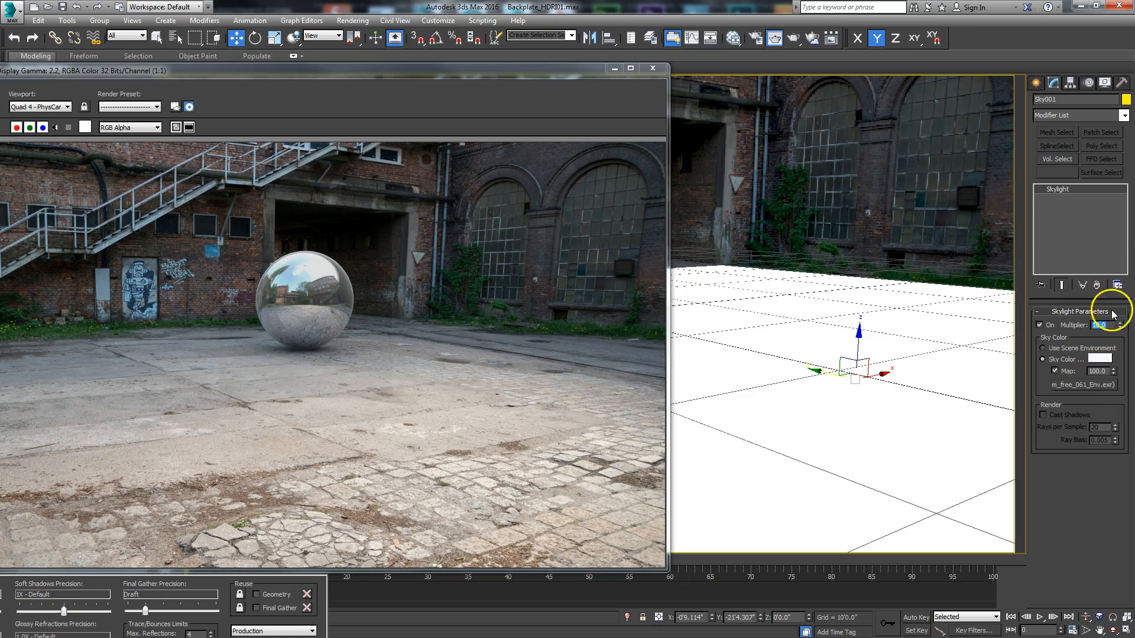
drag(342, 74, 523, 34)
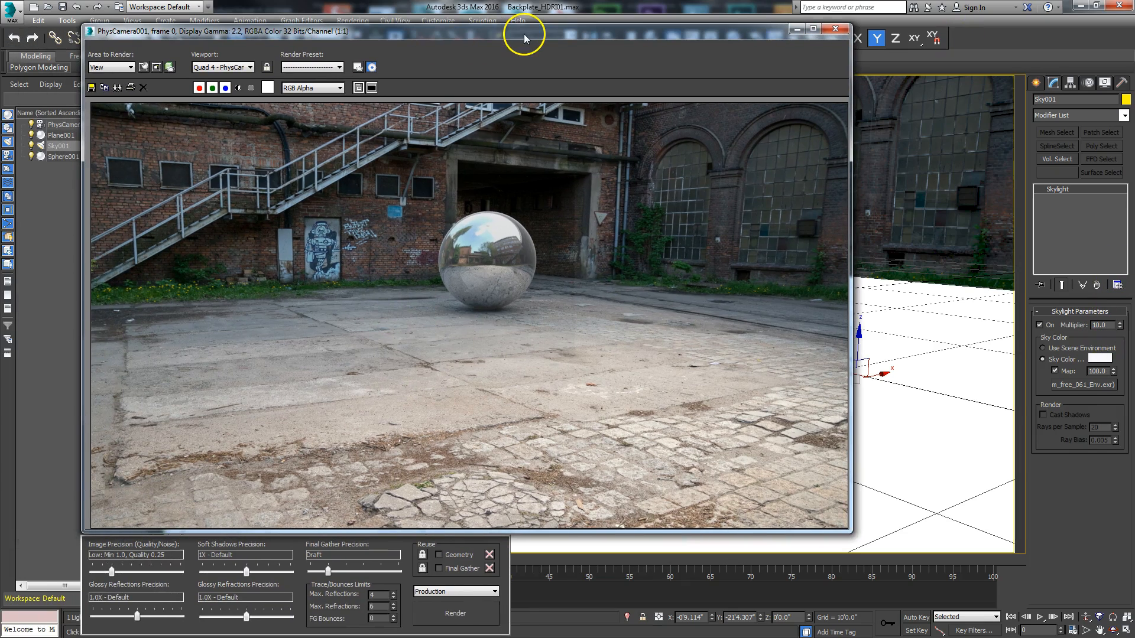
click(797, 29)
Step: Set both the camera viewport and the Top viewport to Shaded display
click(597, 263)
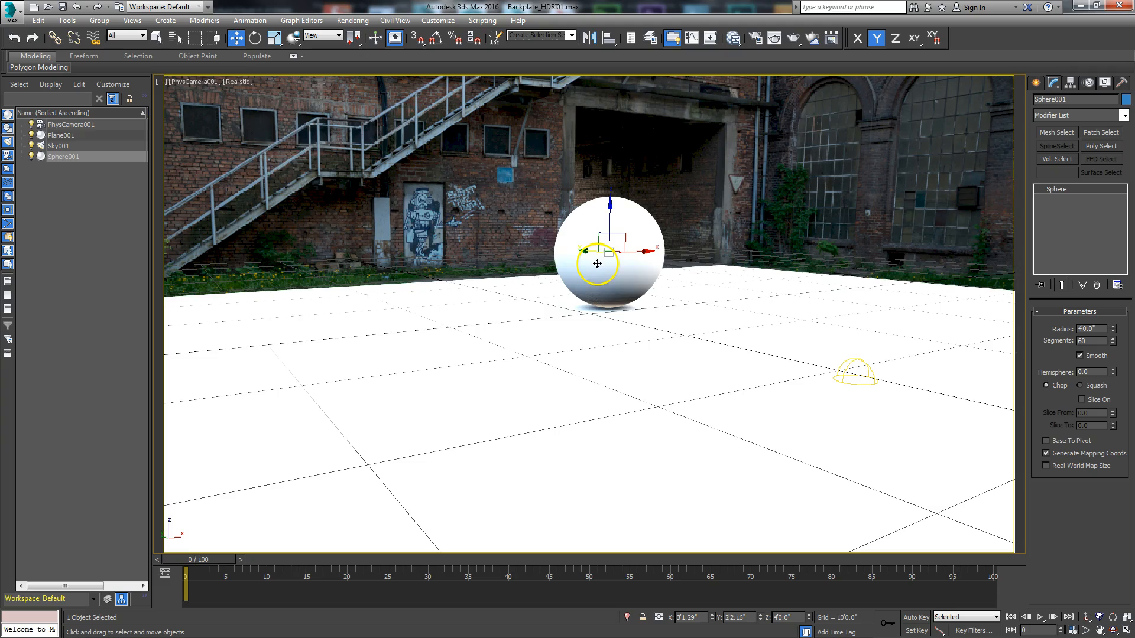
click(237, 81)
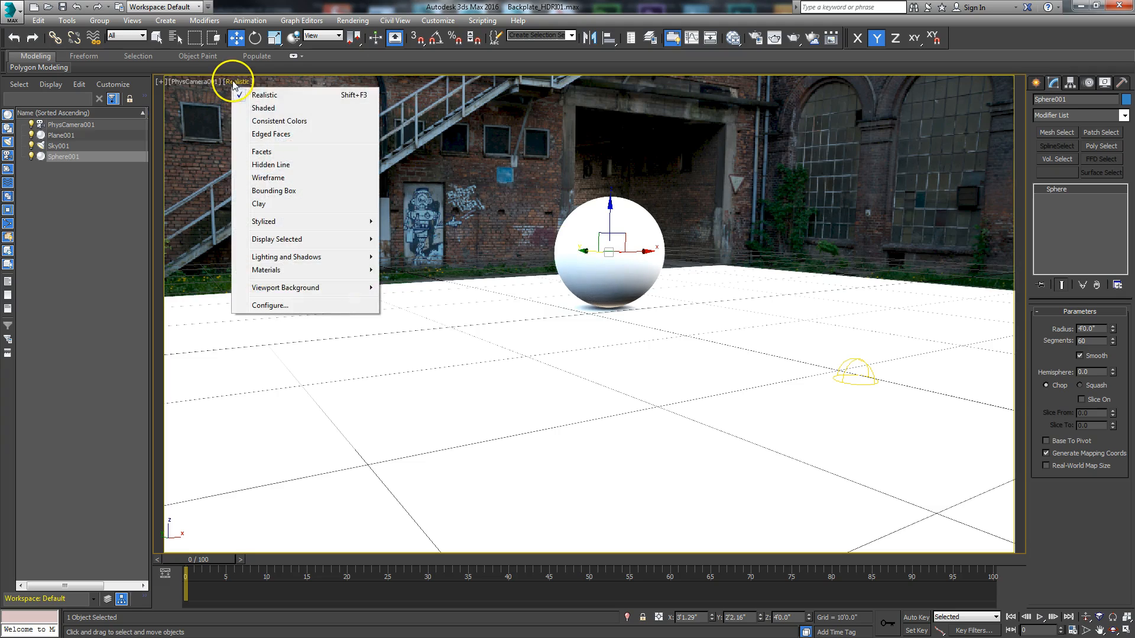
click(259, 109)
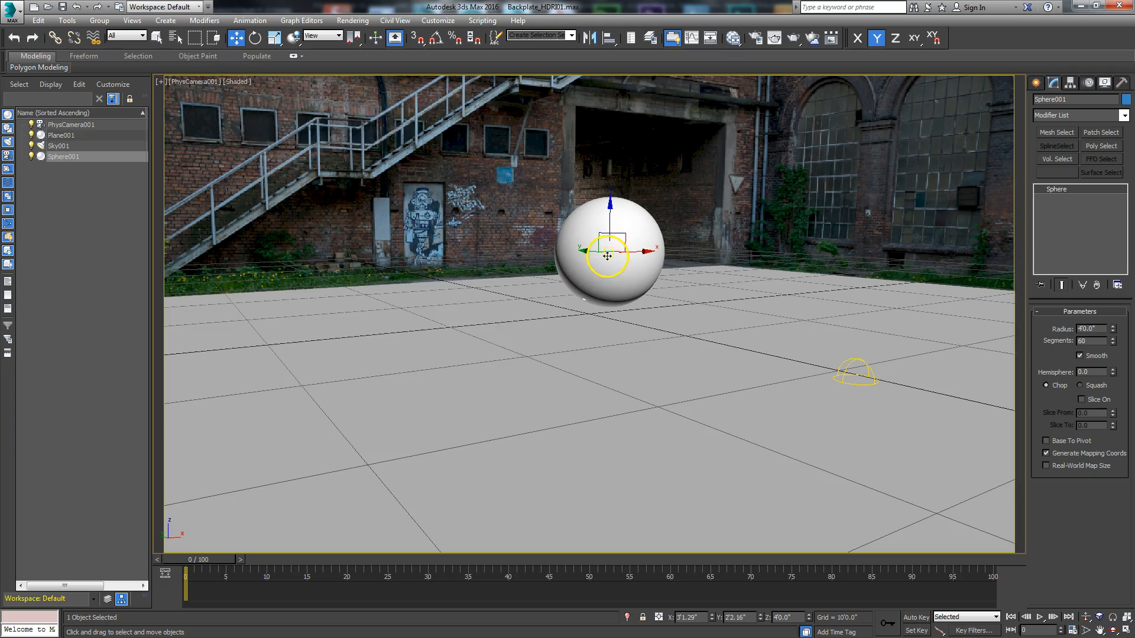
click(1126, 631)
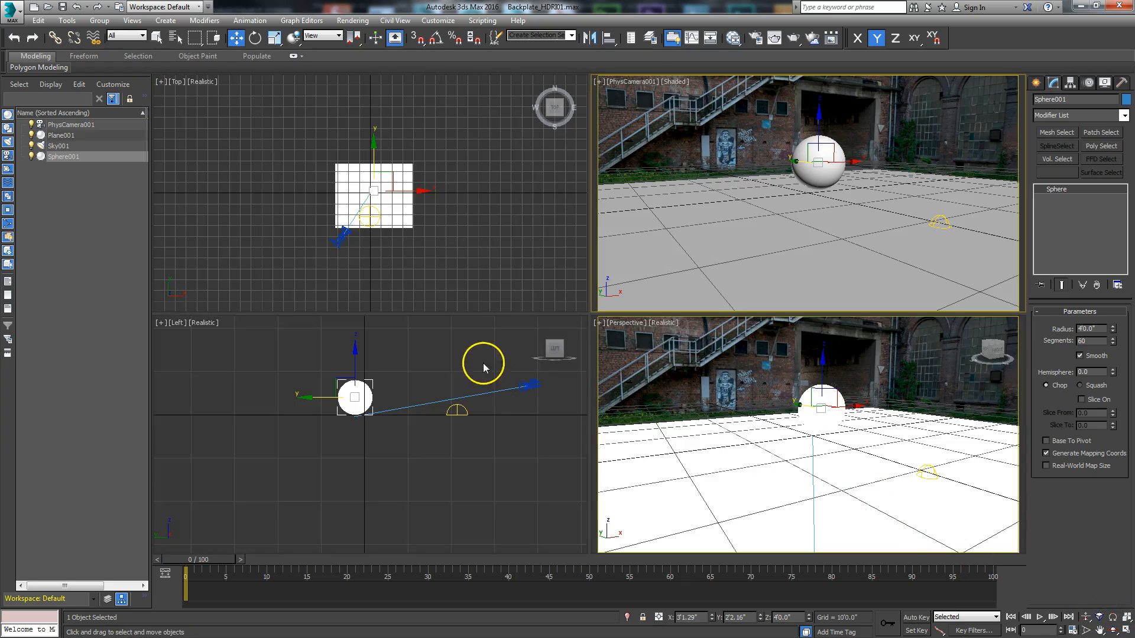
click(393, 269)
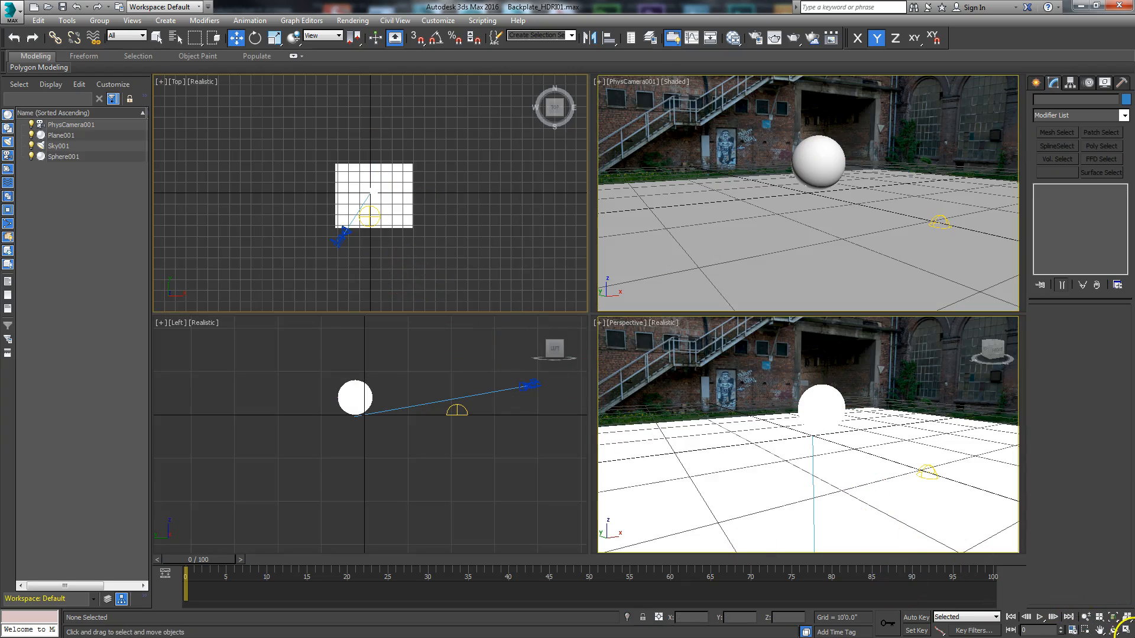
click(1125, 630)
click(193, 83)
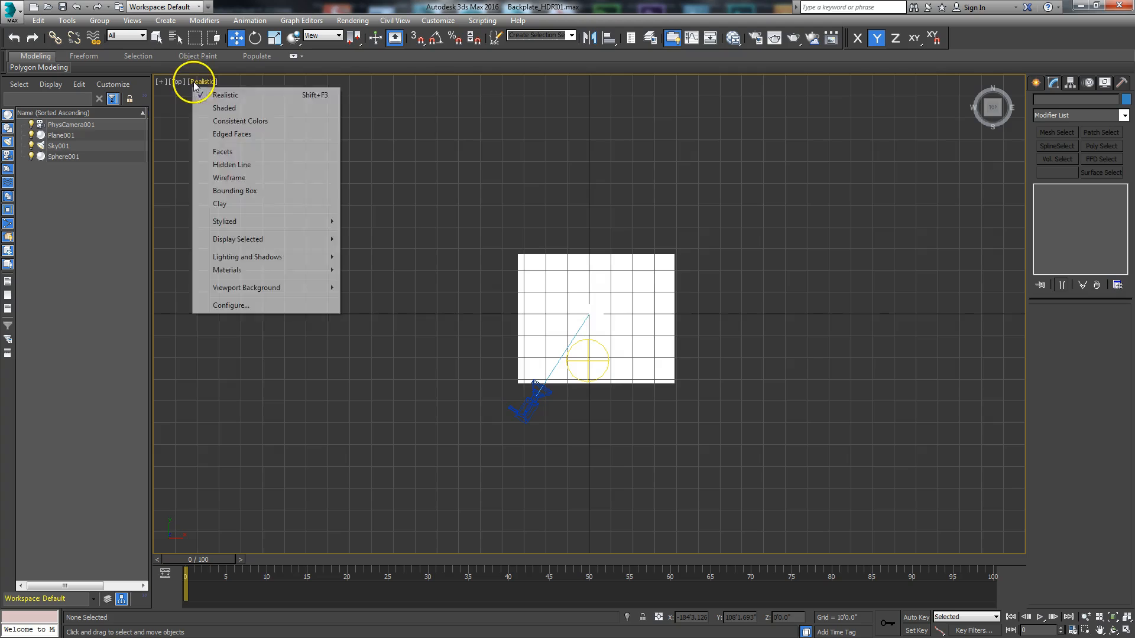
click(234, 109)
scroll(632, 401, up, 5)
scroll(634, 400, down, 3)
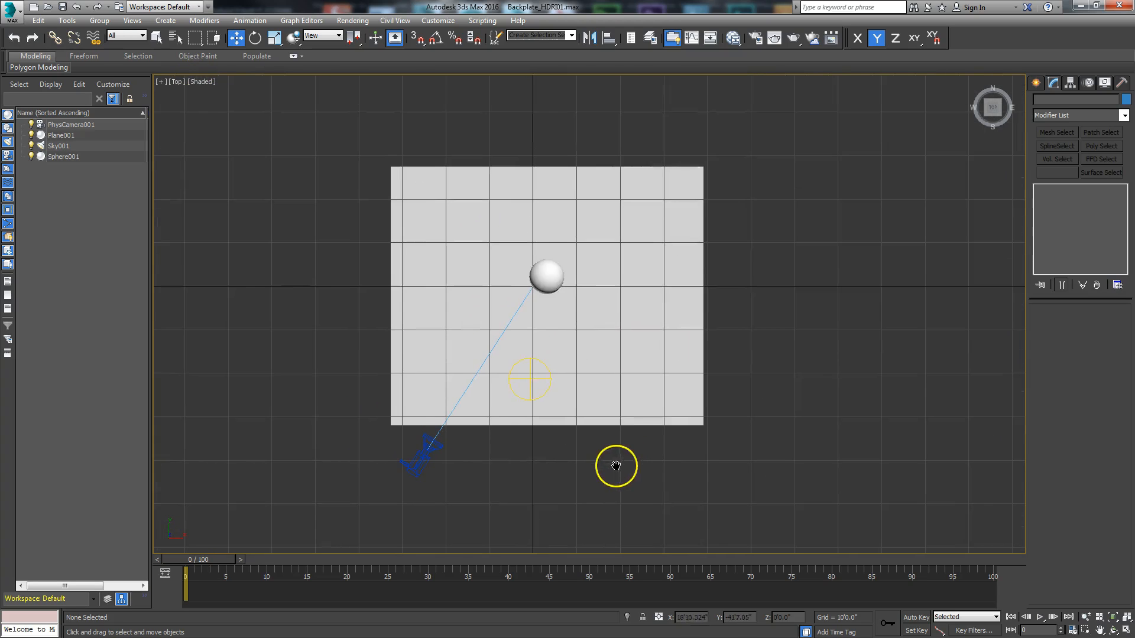
Step: Clone the sphere toward the camera along the Y axis as three copies, forming a row of four spheres
click(563, 261)
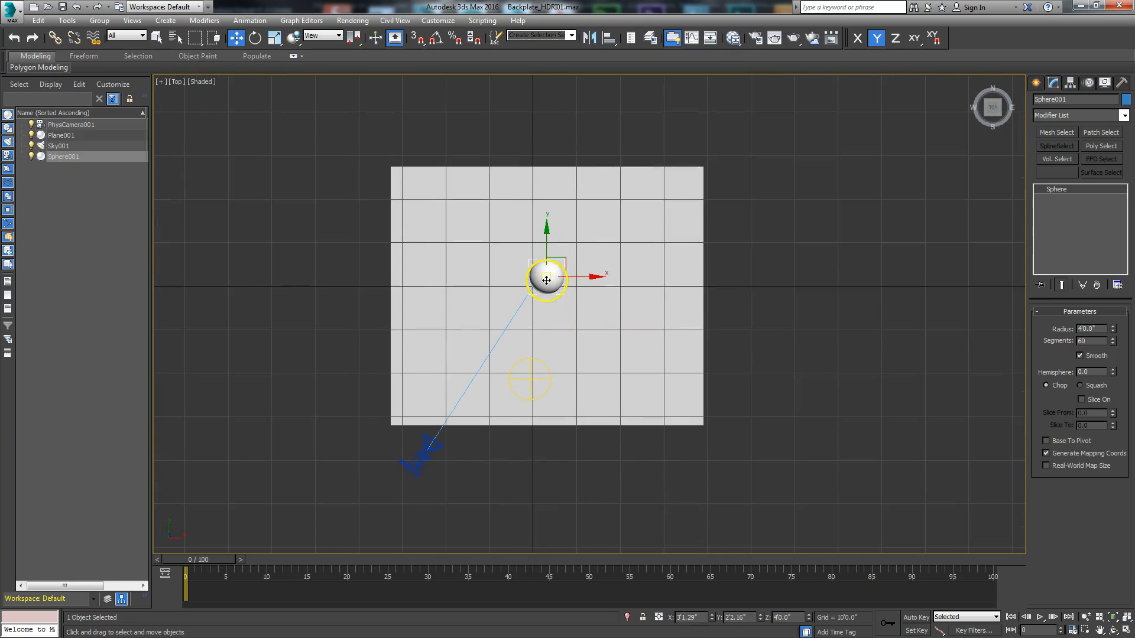
click(1127, 630)
shift+drag(349, 139, 346, 156)
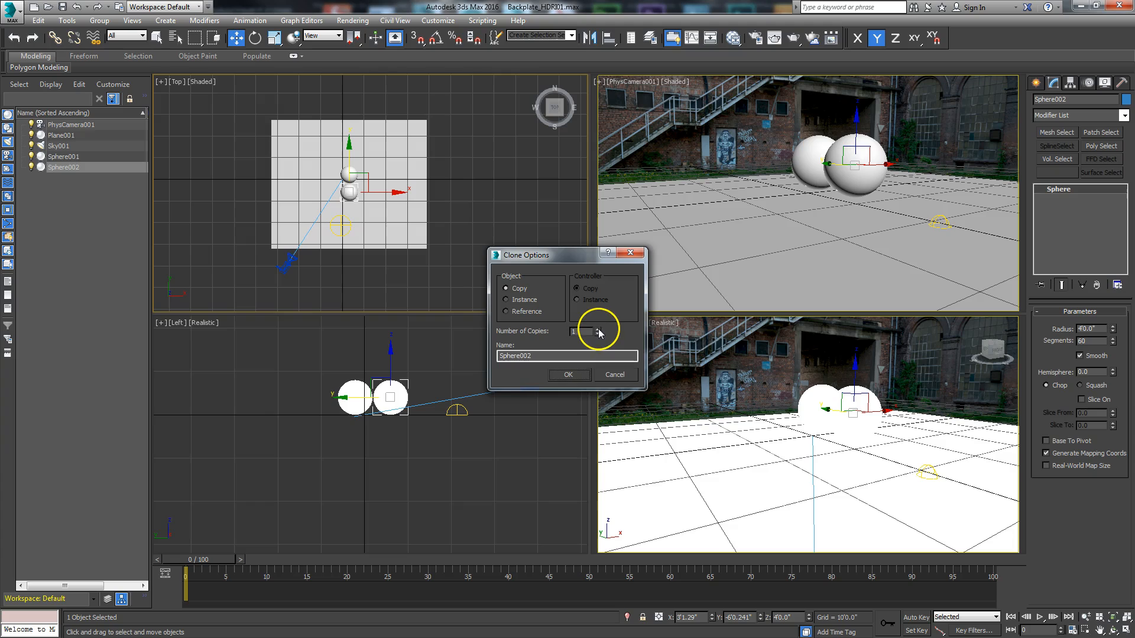
click(577, 375)
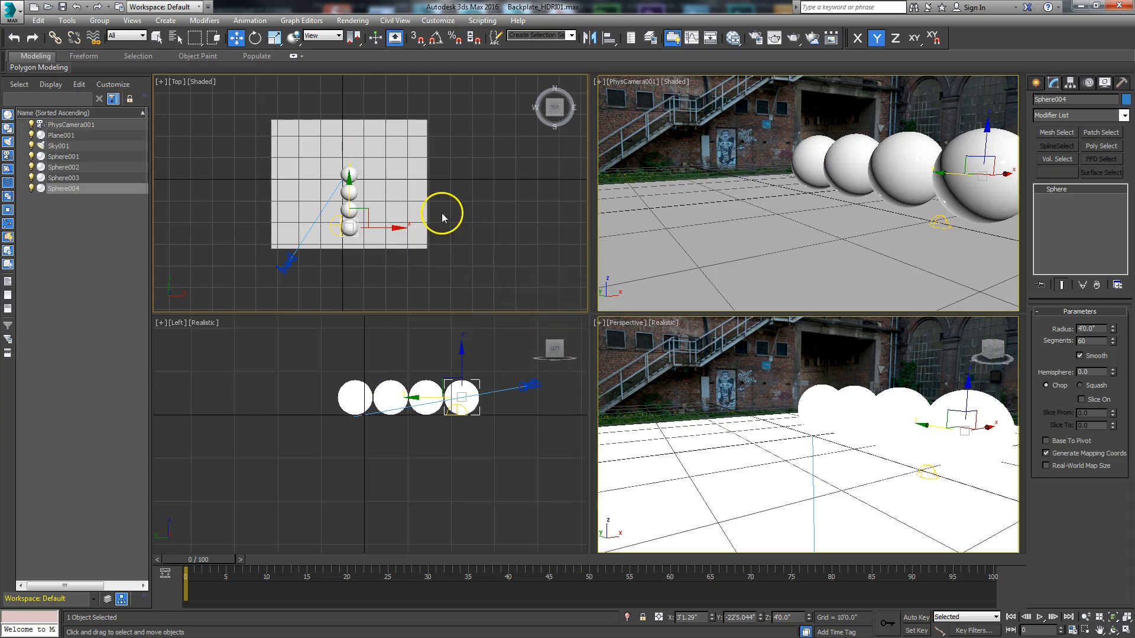
Step: Offset the four spheres individually in the Top view so that they form a diagonal row across the ground
scroll(454, 328, up, 2)
scroll(459, 278, up, 4)
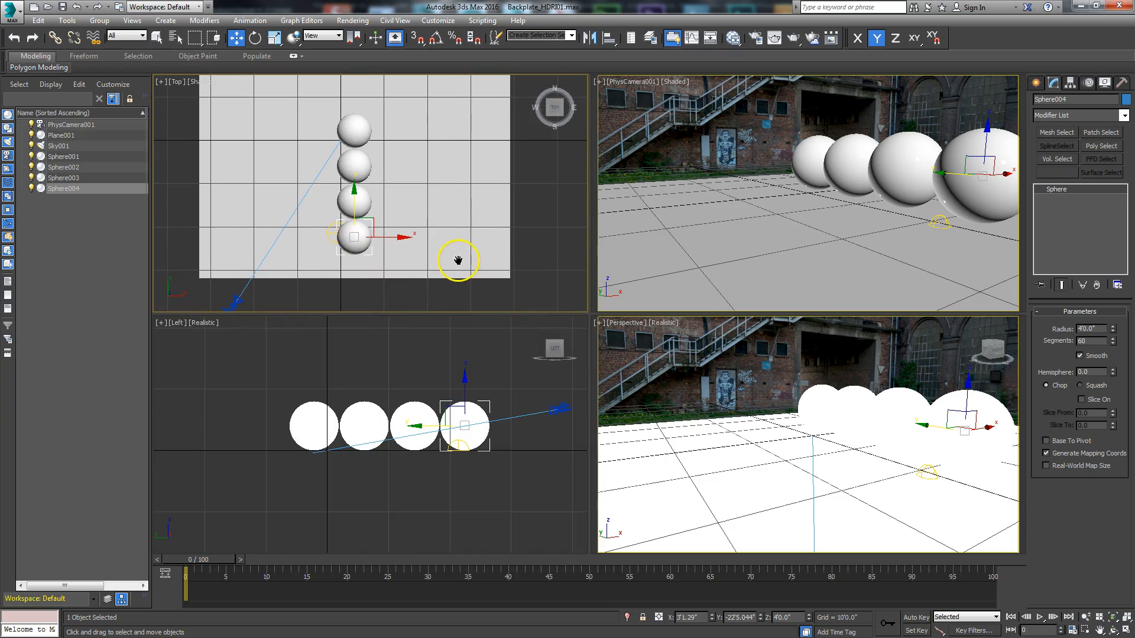
click(354, 127)
drag(382, 132, 354, 130)
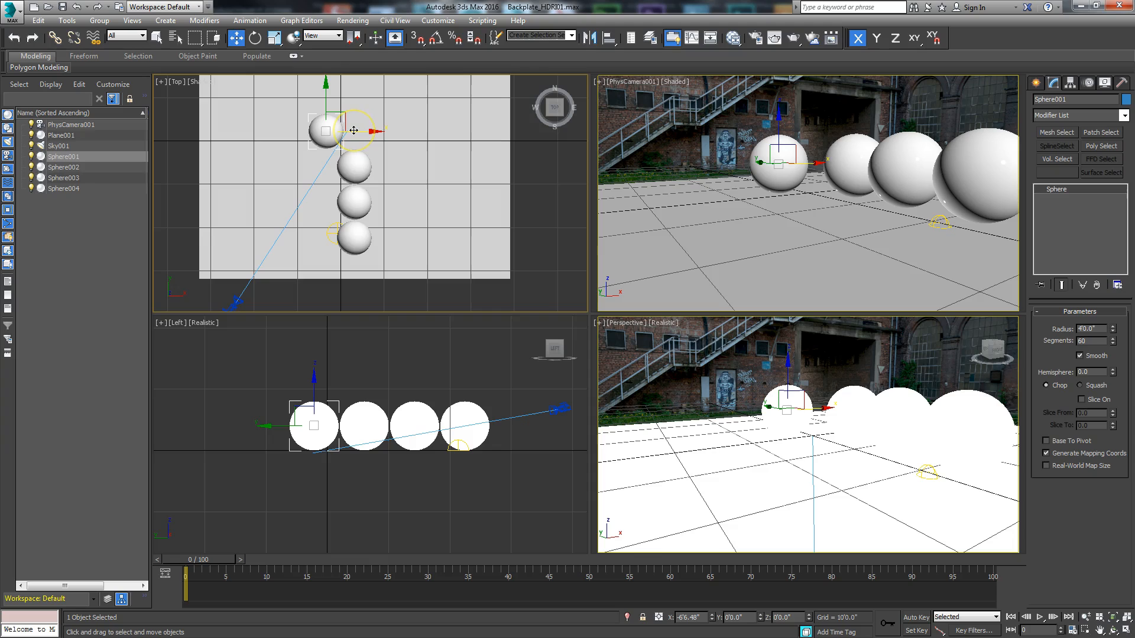
click(355, 167)
drag(382, 166, 356, 149)
drag(358, 200, 368, 181)
drag(354, 240, 384, 218)
Step: Fine-tune the positions of the two spheres nearest the camera so the diagonal row is evenly spaced
click(357, 168)
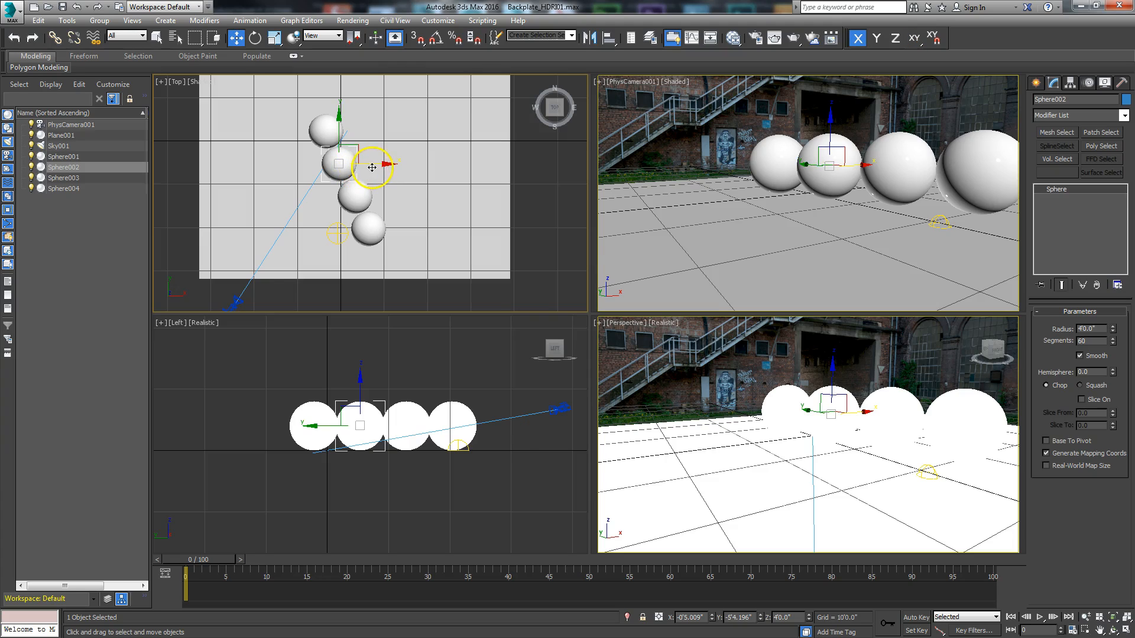
click(366, 196)
mouse_move(383, 198)
mouse_down()
mouse_move(365, 182)
mouse_move(373, 215)
mouse_up()
click(375, 217)
Step: Select all four spheres and move them together slightly back and sideways to frame the row in the camera view
ctrl+click(358, 190)
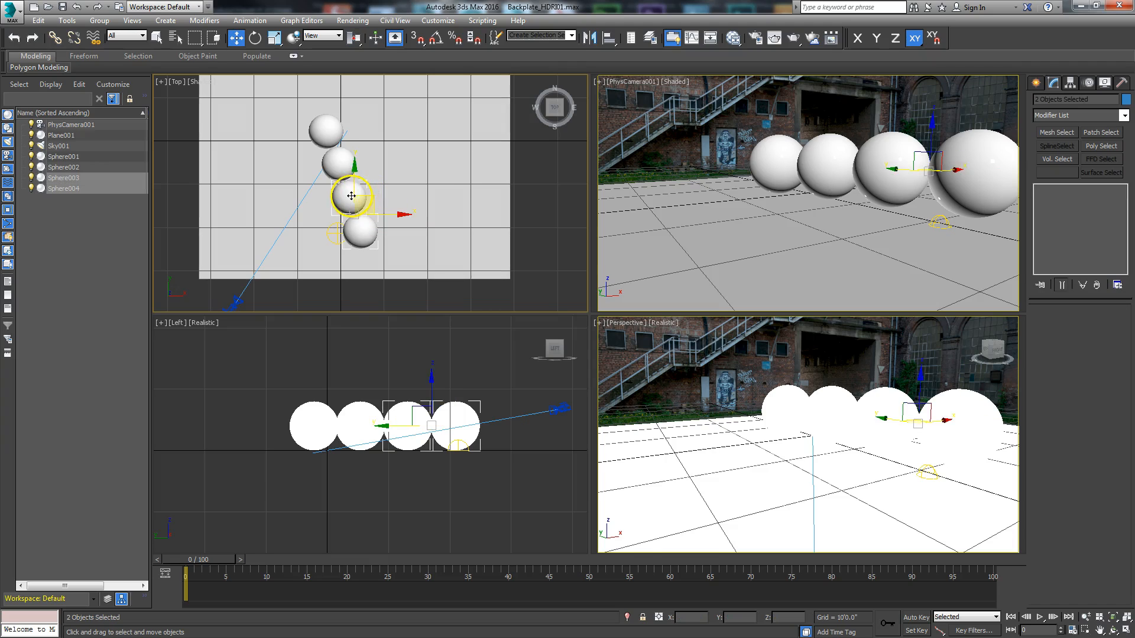
ctrl+click(340, 168)
ctrl+click(336, 127)
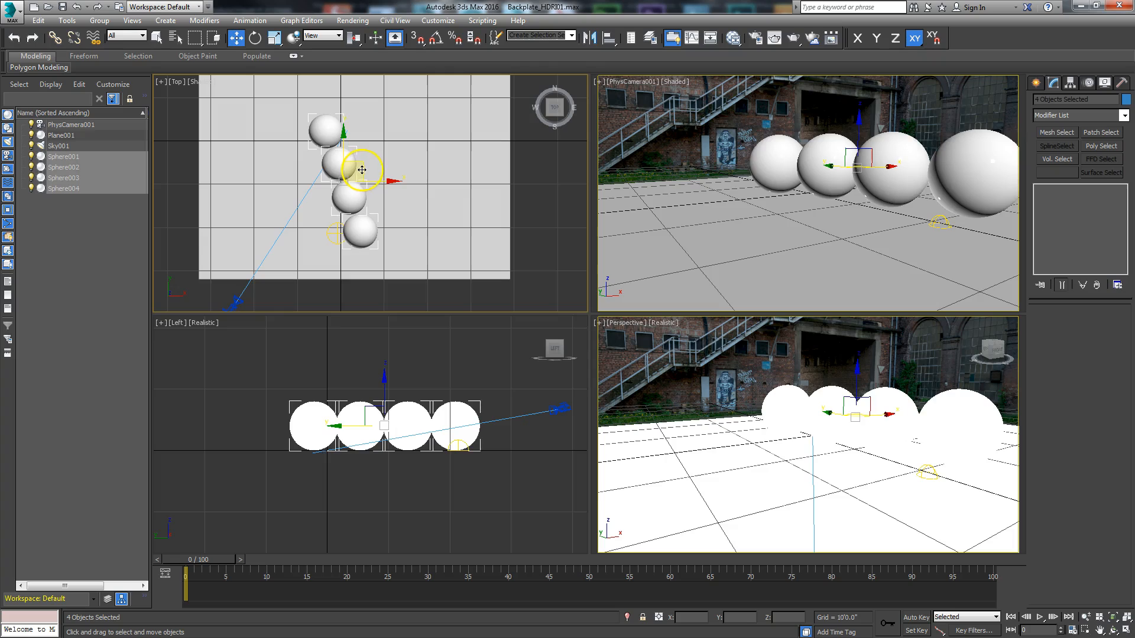
drag(362, 170, 359, 163)
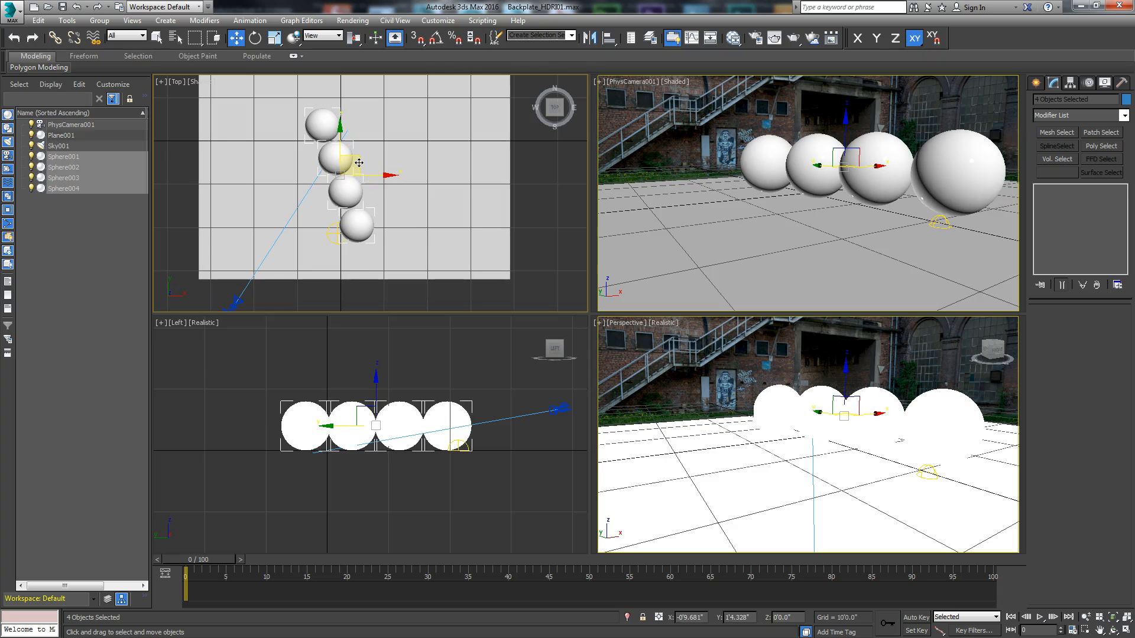
drag(359, 163, 358, 162)
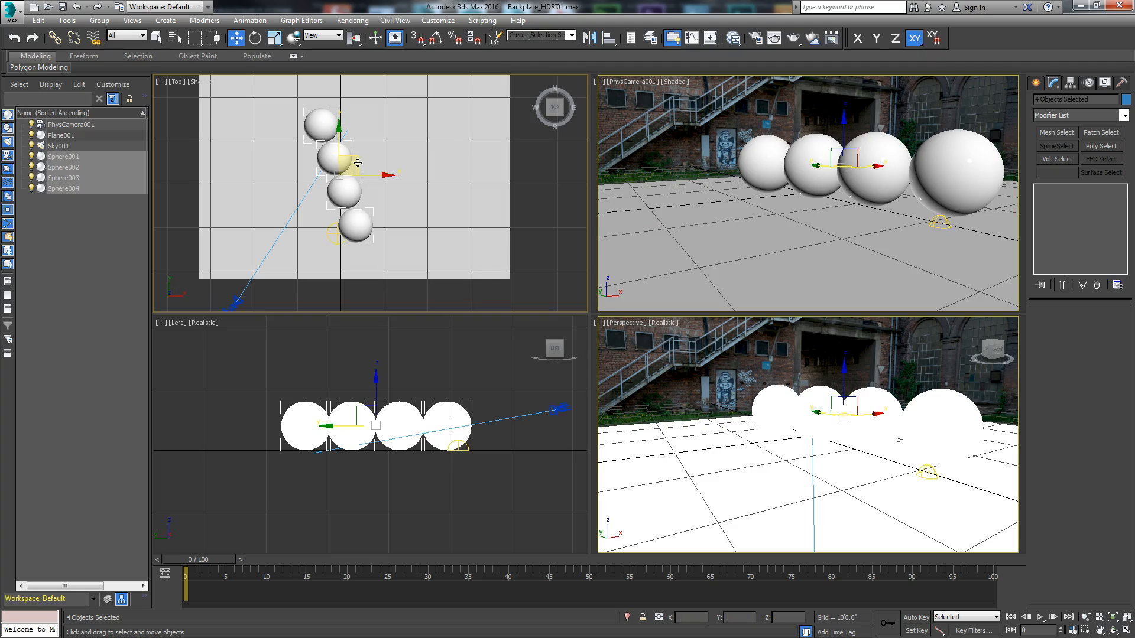
Step: Maximize the camera viewport and move the front sphere along the X axis to about X = 2 ft
click(827, 217)
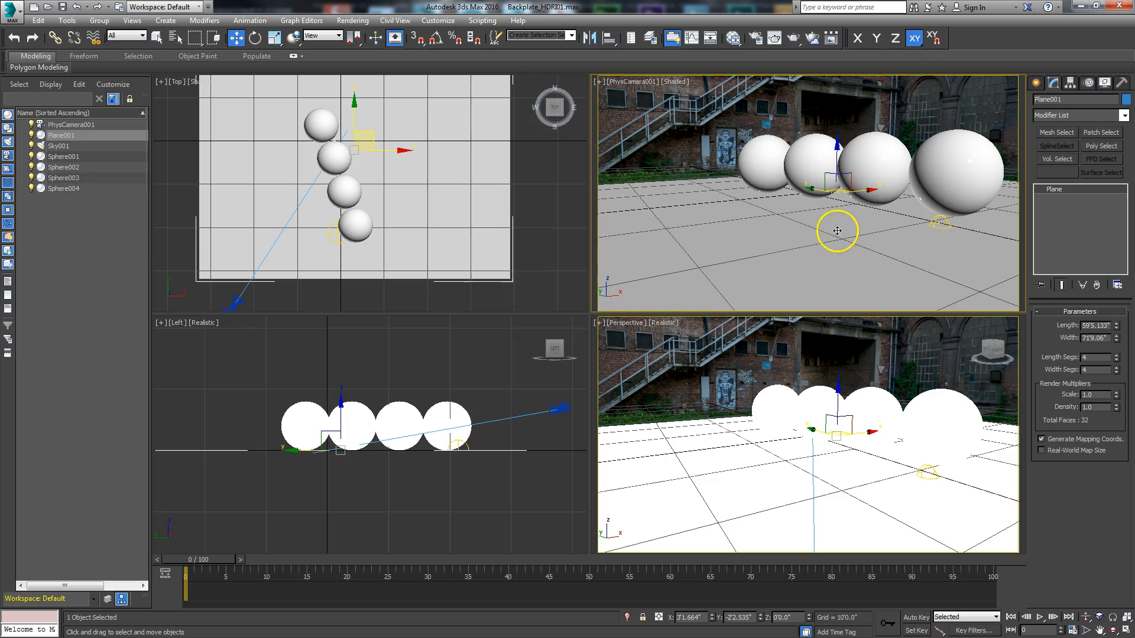
click(946, 197)
click(1126, 618)
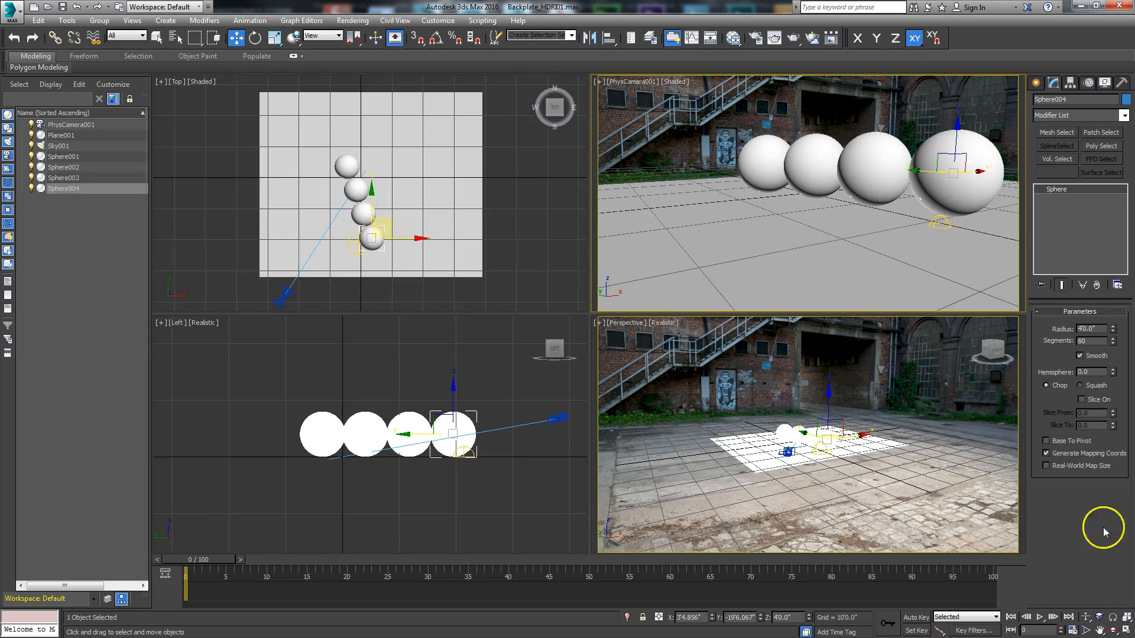
click(1125, 630)
drag(906, 272, 890, 276)
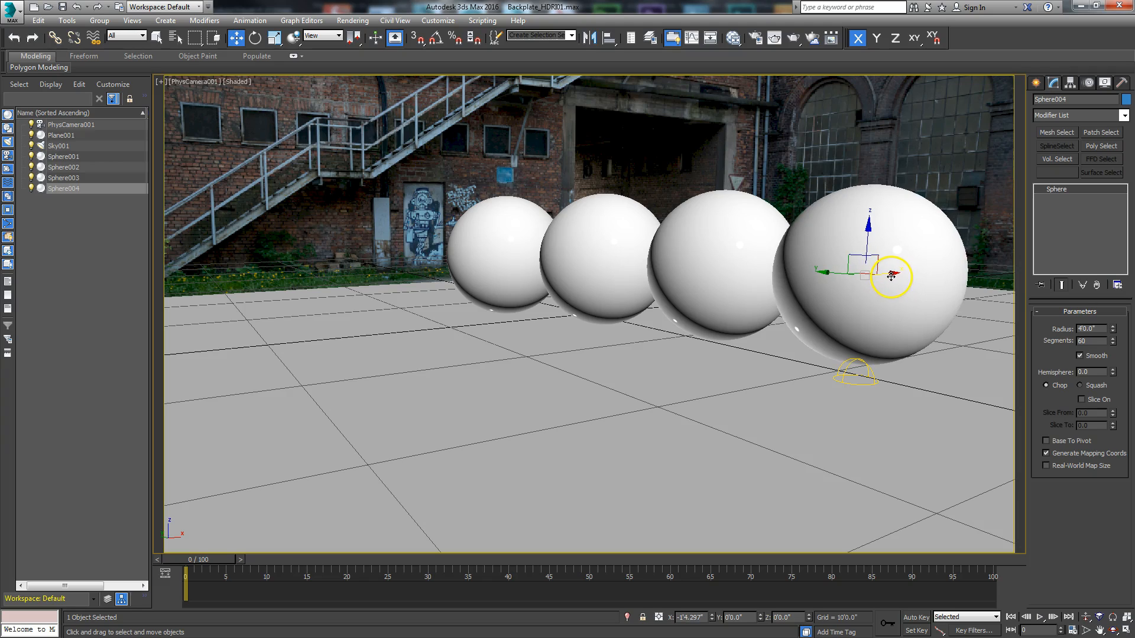
Step: Select the second sphere and add a new Arch & Design material beside the existing one in the Slate Material Editor
click(513, 256)
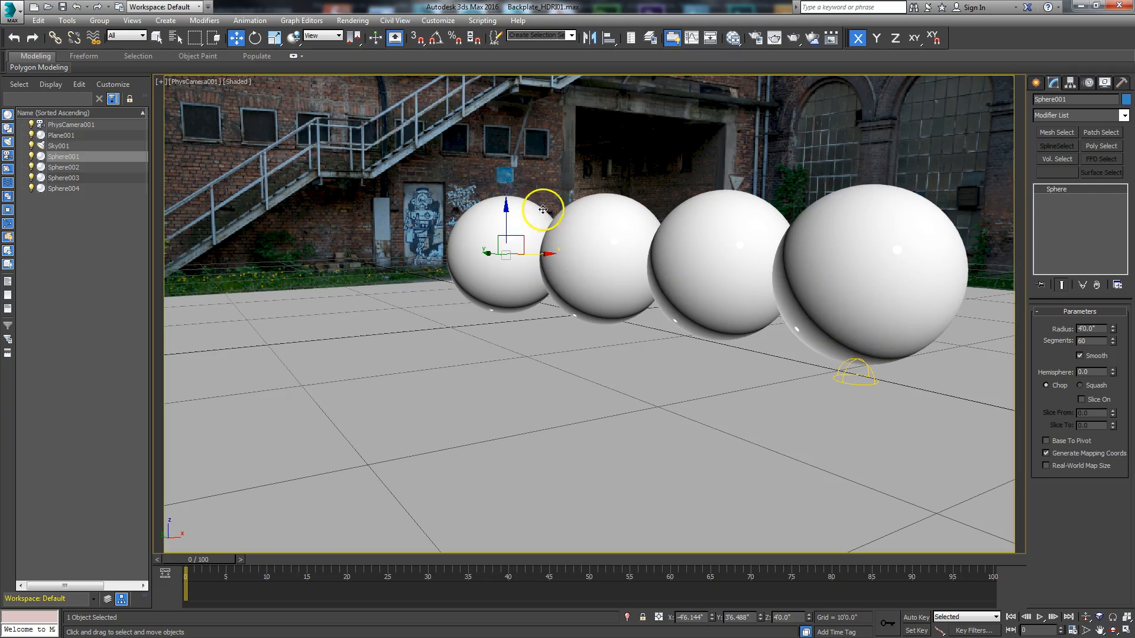
click(734, 39)
middle_drag(457, 152, 313, 222)
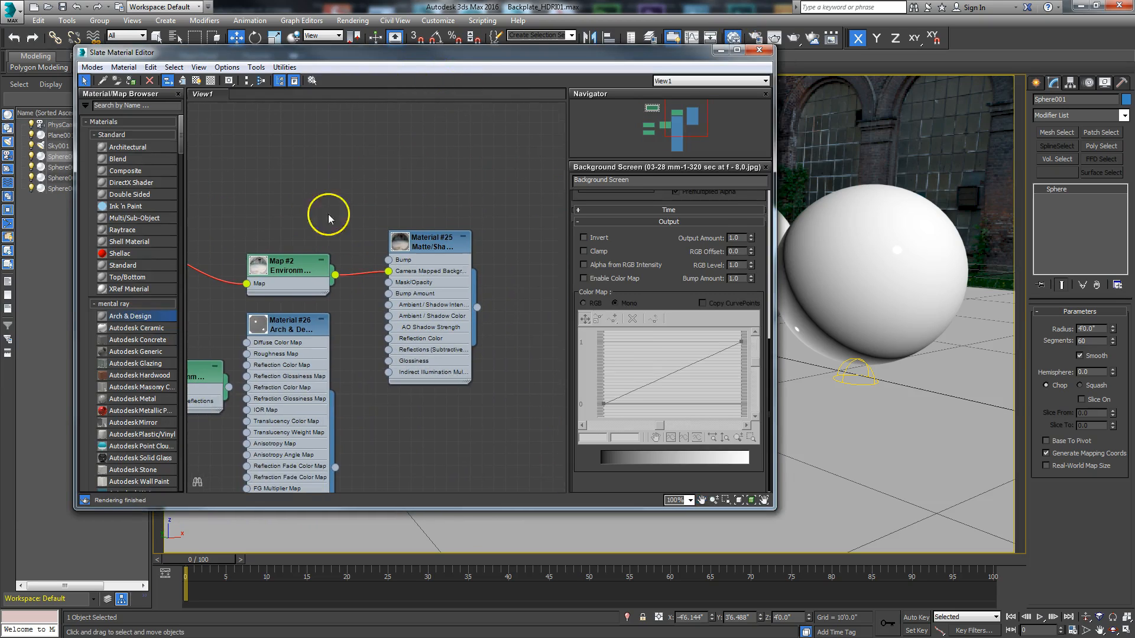
drag(472, 47, 21, 16)
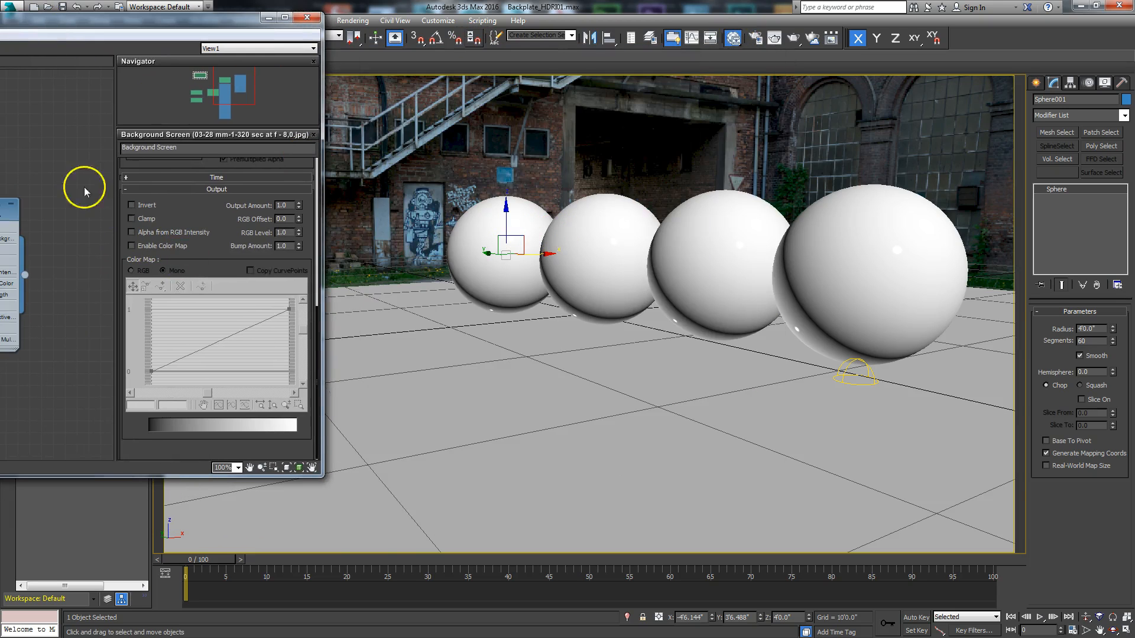
click(604, 258)
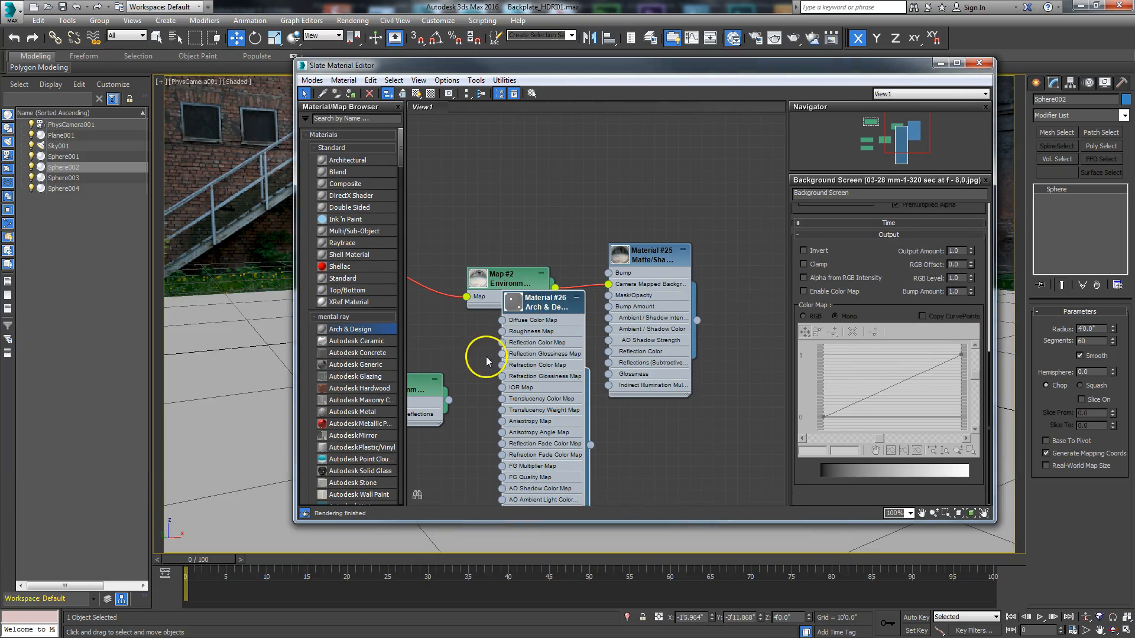
drag(549, 303, 597, 137)
drag(352, 329, 455, 122)
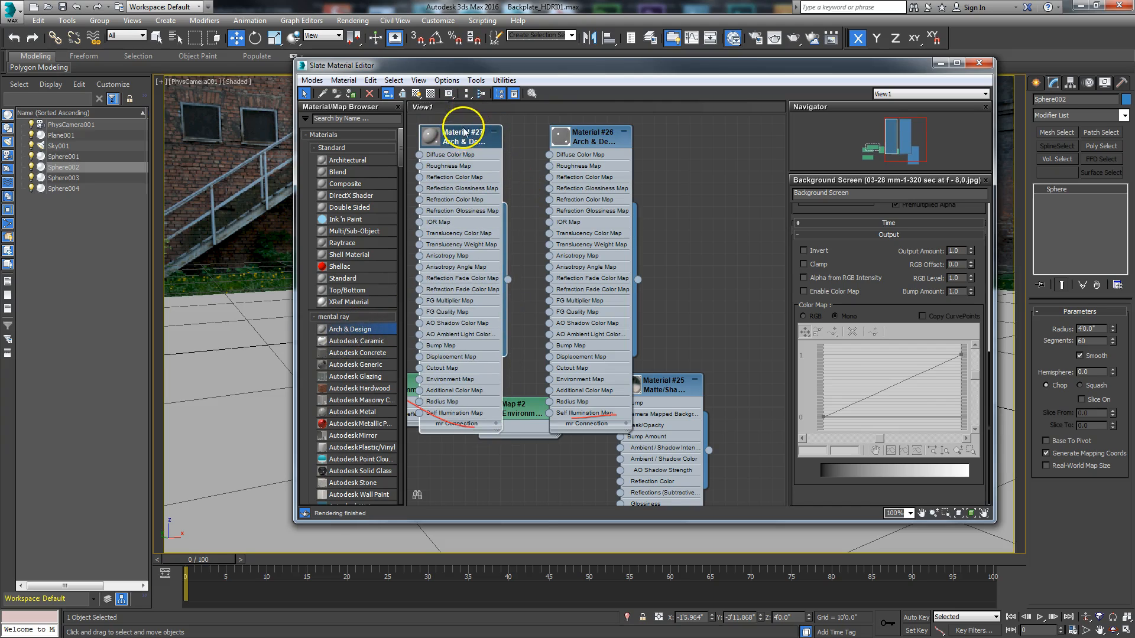
Step: Apply the Copper template to the new Arch & Design material and enlarge its node preview
double_click(457, 133)
click(977, 222)
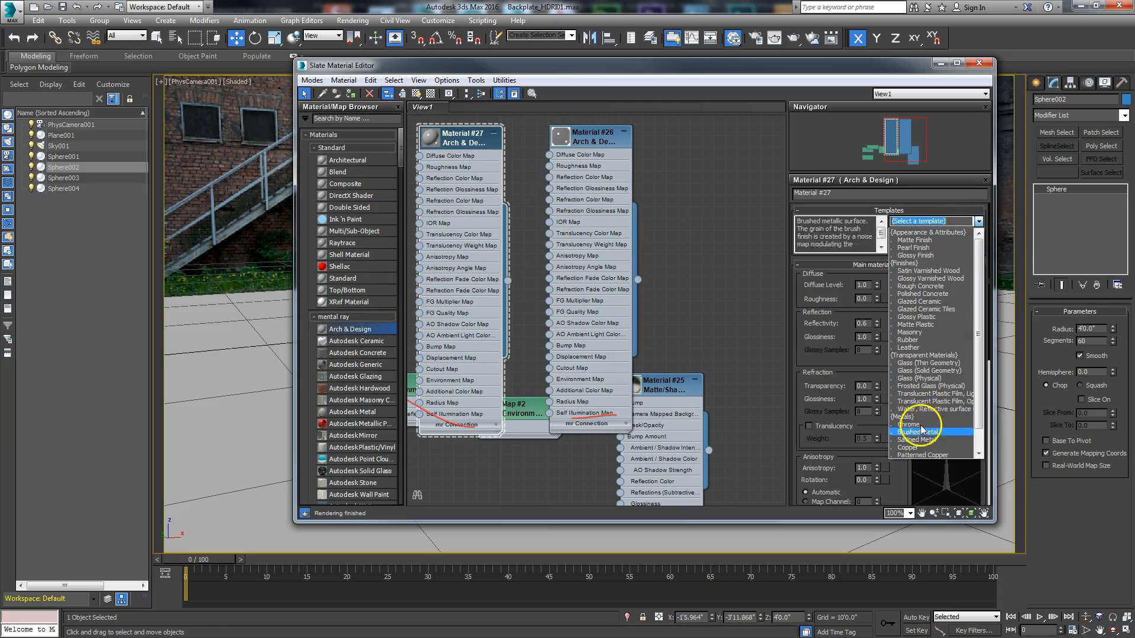
click(903, 437)
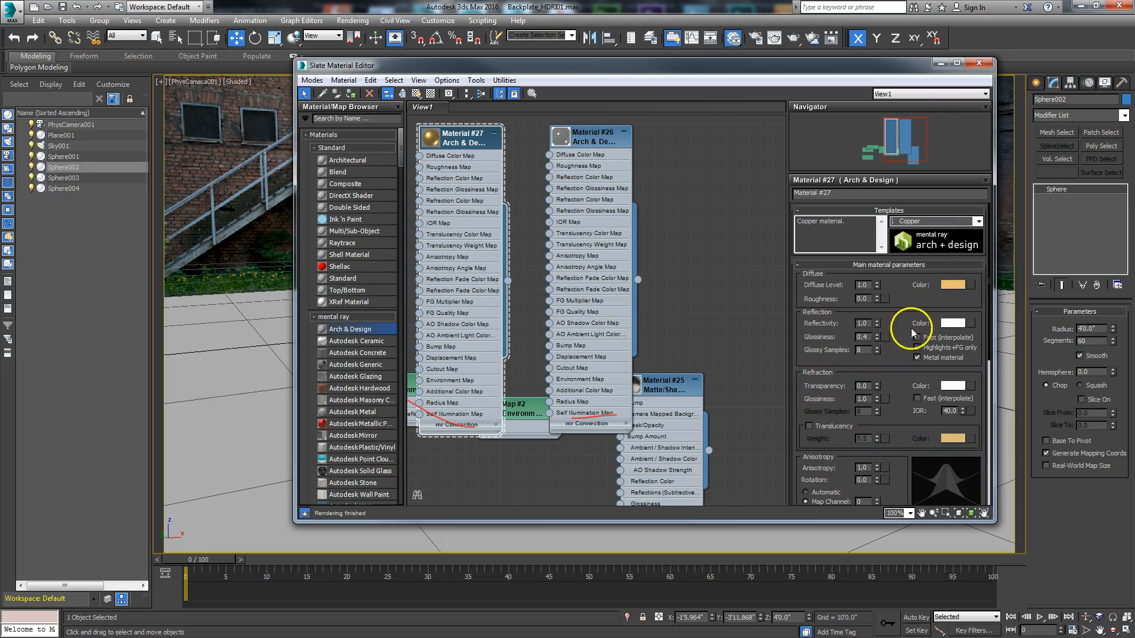
scroll(905, 353, down, 3)
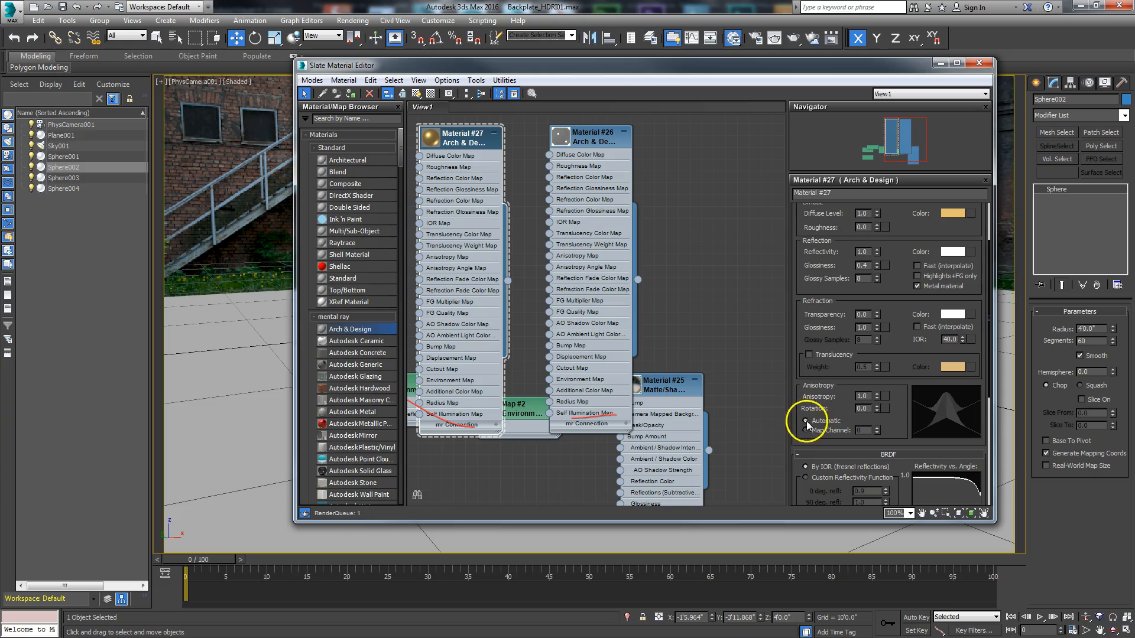
double_click(434, 143)
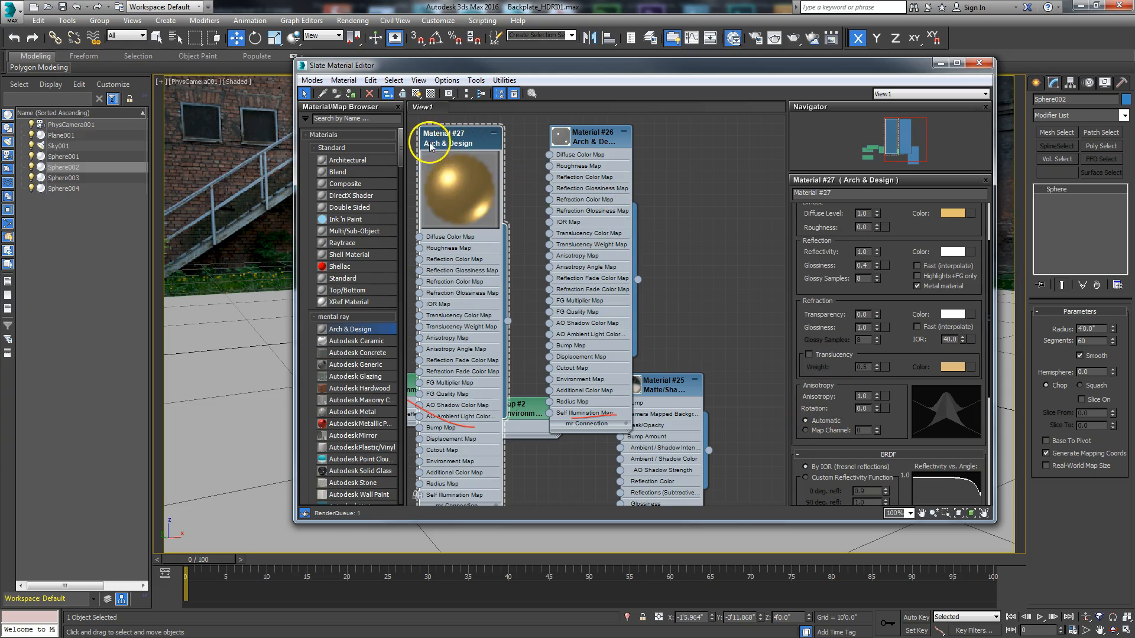
Step: Set the copper material's diffuse color to a dark blue with red 0.098, green 0.117 and blue 0.216
click(952, 216)
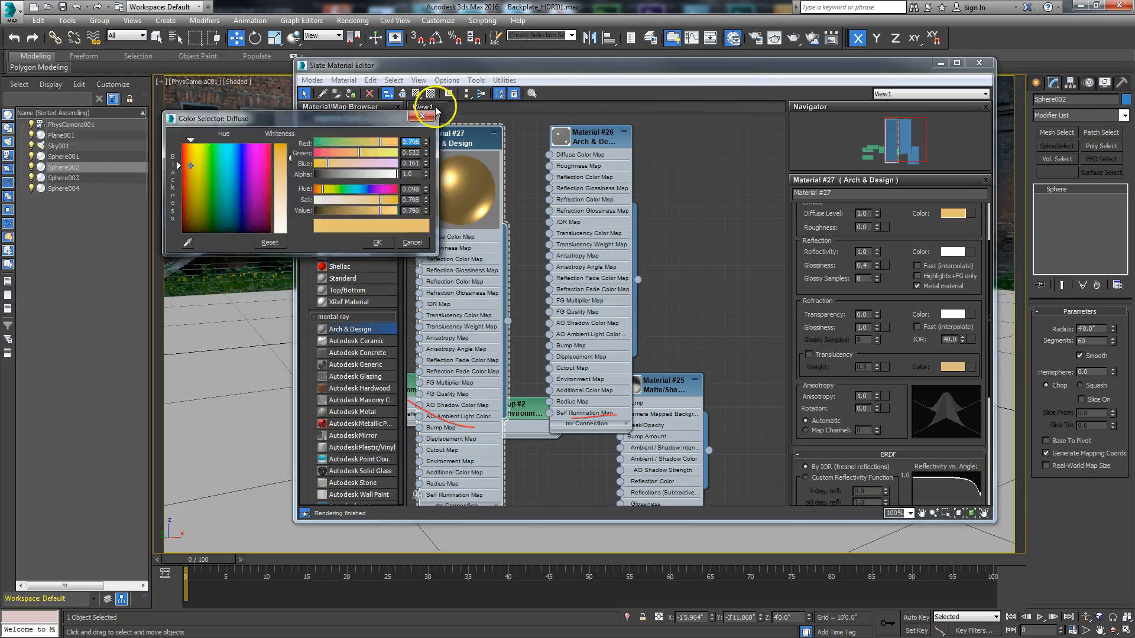
drag(361, 118, 716, 109)
drag(587, 200, 589, 204)
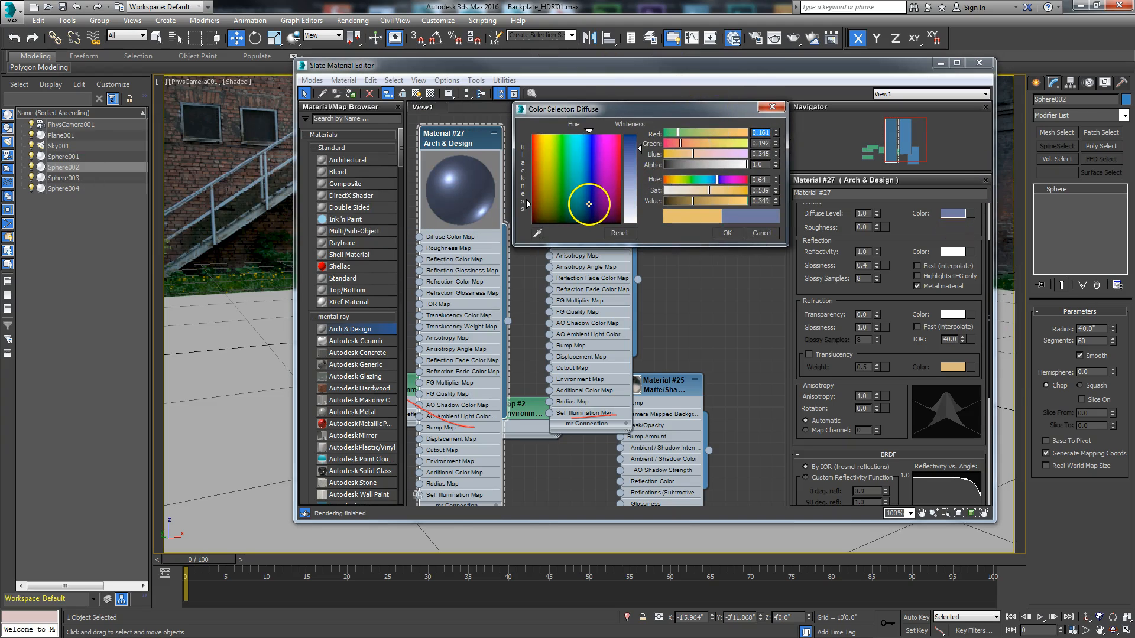
drag(641, 148, 640, 143)
mouse_move(693, 202)
mouse_down()
mouse_move(682, 202)
mouse_move(722, 195)
mouse_move(690, 193)
mouse_move(710, 196)
mouse_up()
click(728, 233)
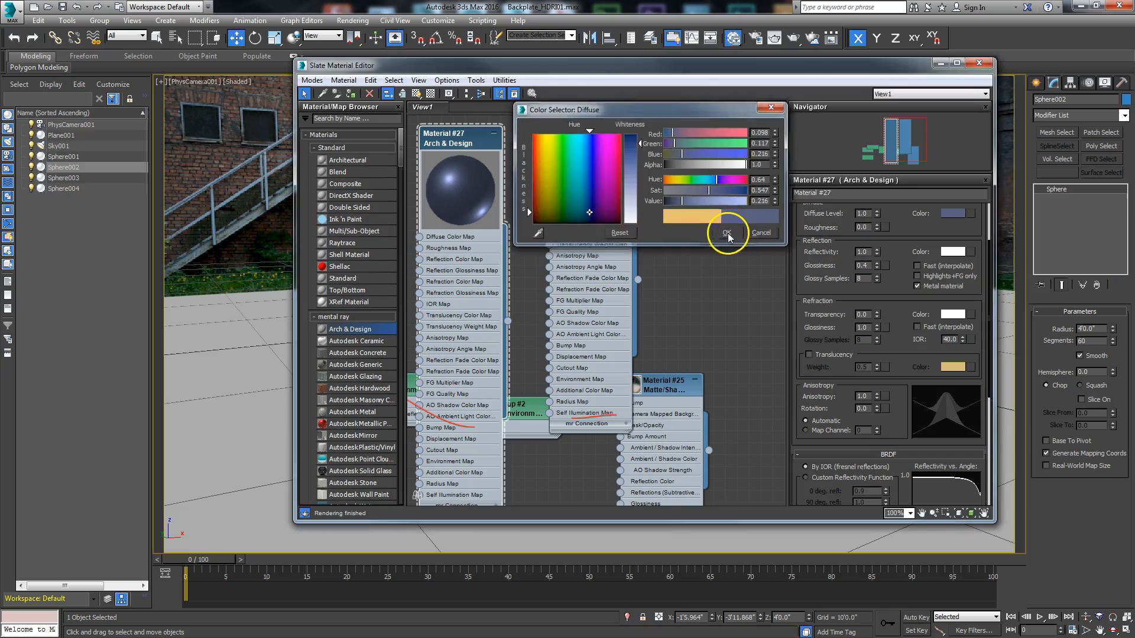
Step: Select the sphere farthest from the camera and assign the dark blue metallic material to it
drag(629, 64, 709, 298)
click(505, 237)
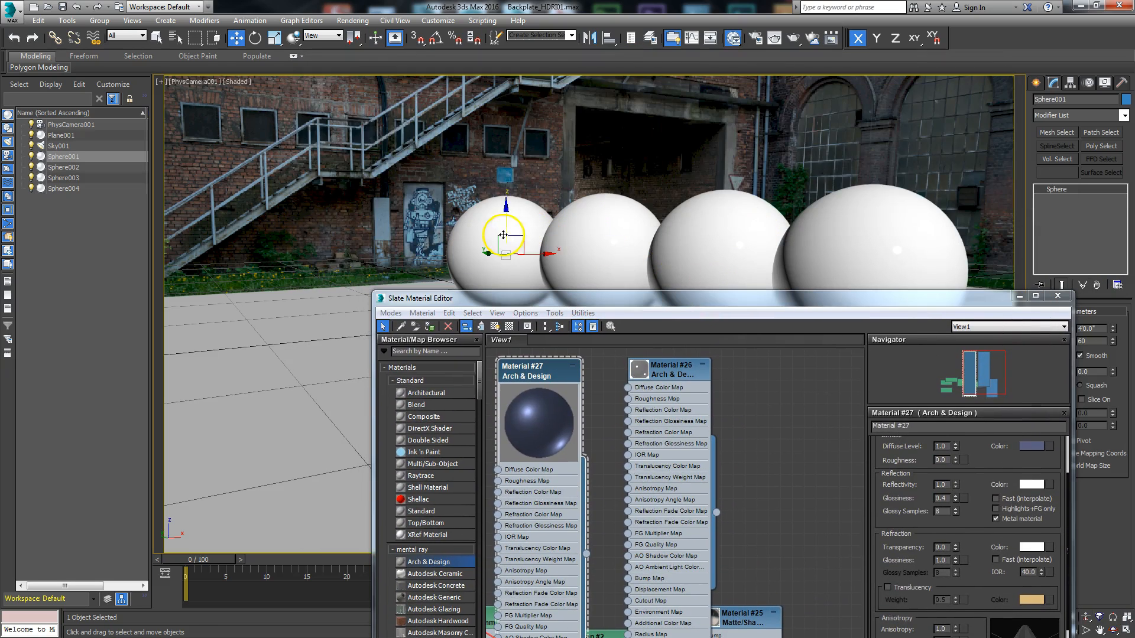
right_click(528, 365)
click(573, 71)
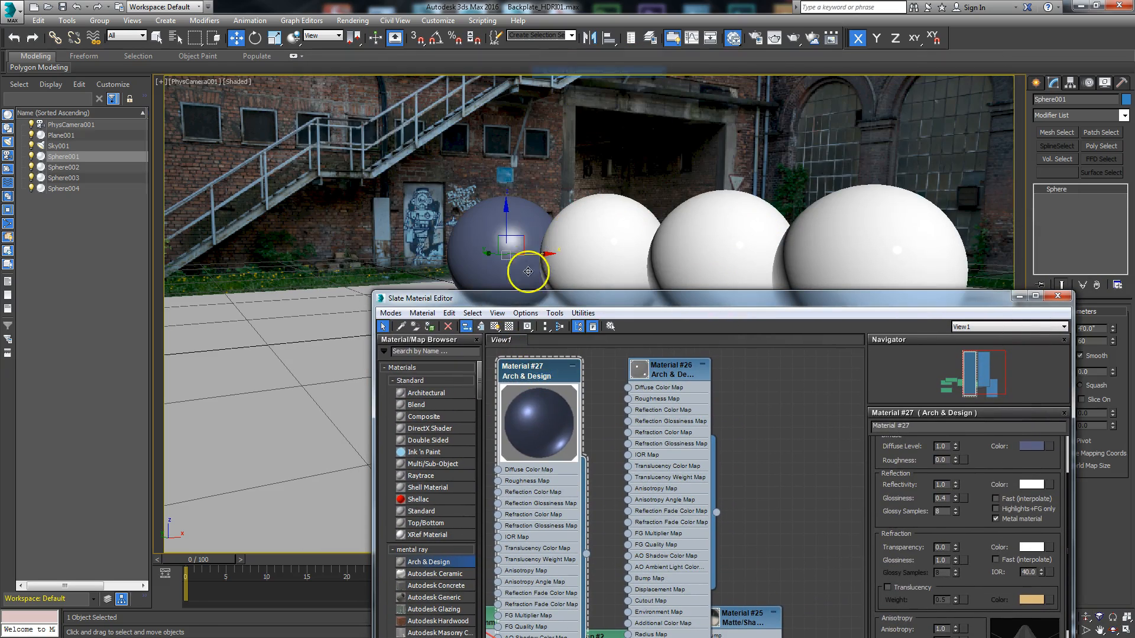
Step: Add another Arch & Design material to the node view and apply the Rubber template to it
drag(507, 300, 261, 186)
drag(183, 447, 520, 278)
double_click(526, 283)
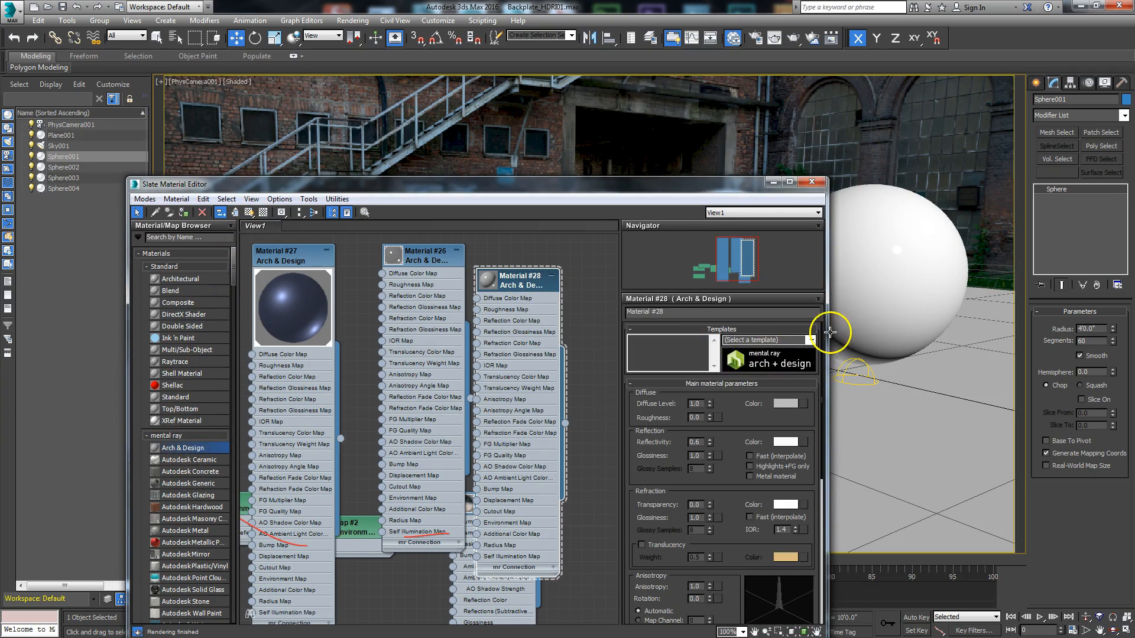
click(812, 340)
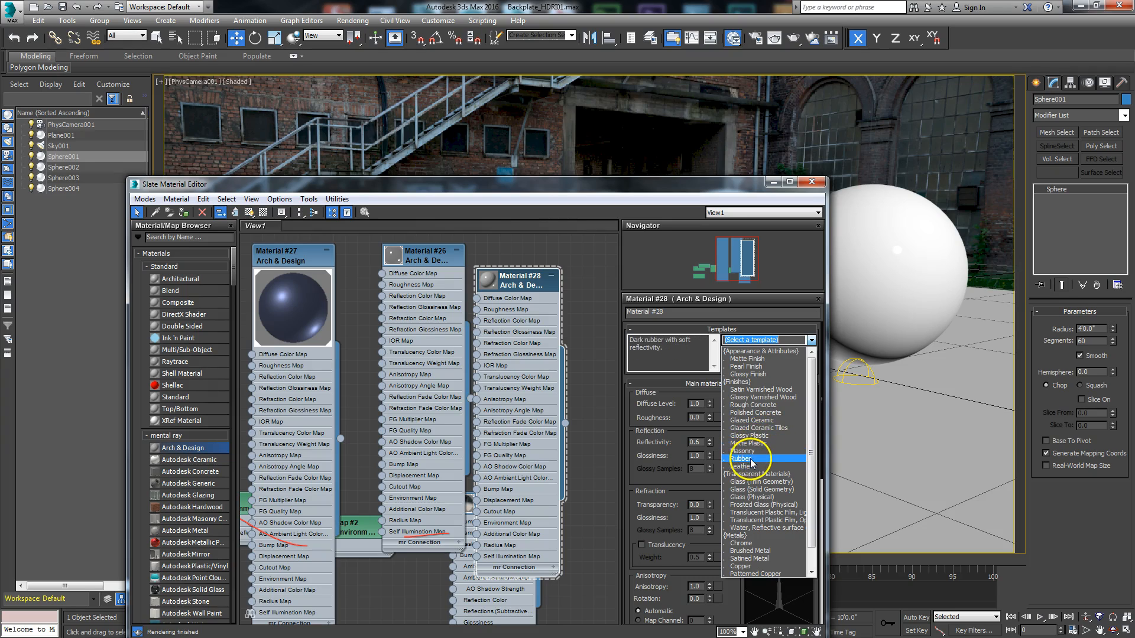
click(746, 458)
Step: Select the dark row's third sphere from the back, Sphere003, and assign the rubber material to it
drag(518, 208, 496, 282)
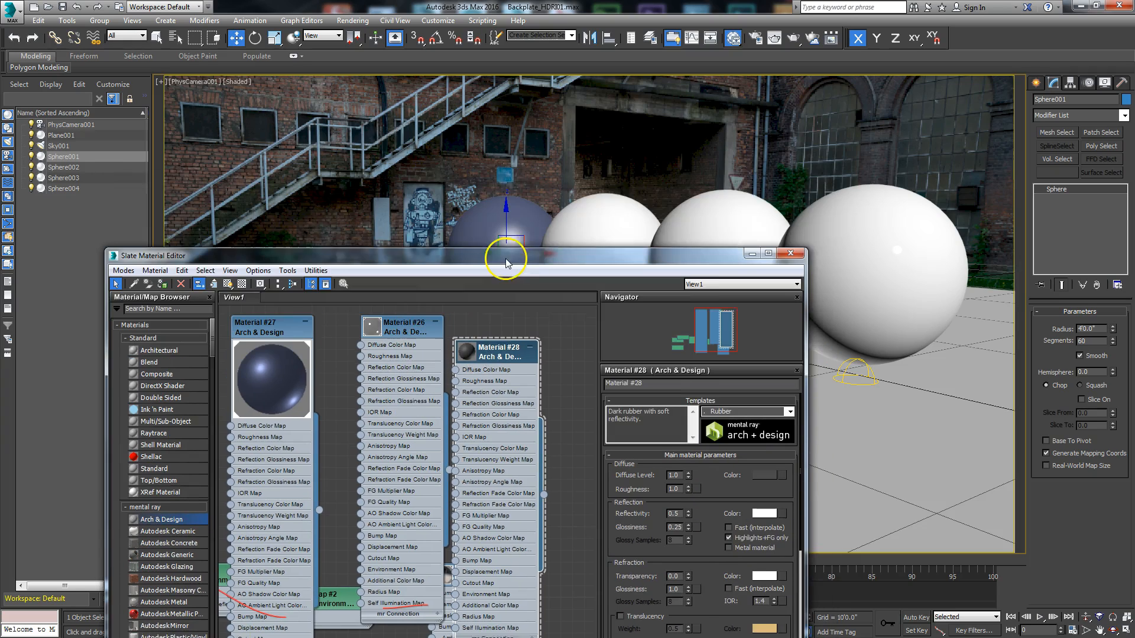
right_click(505, 355)
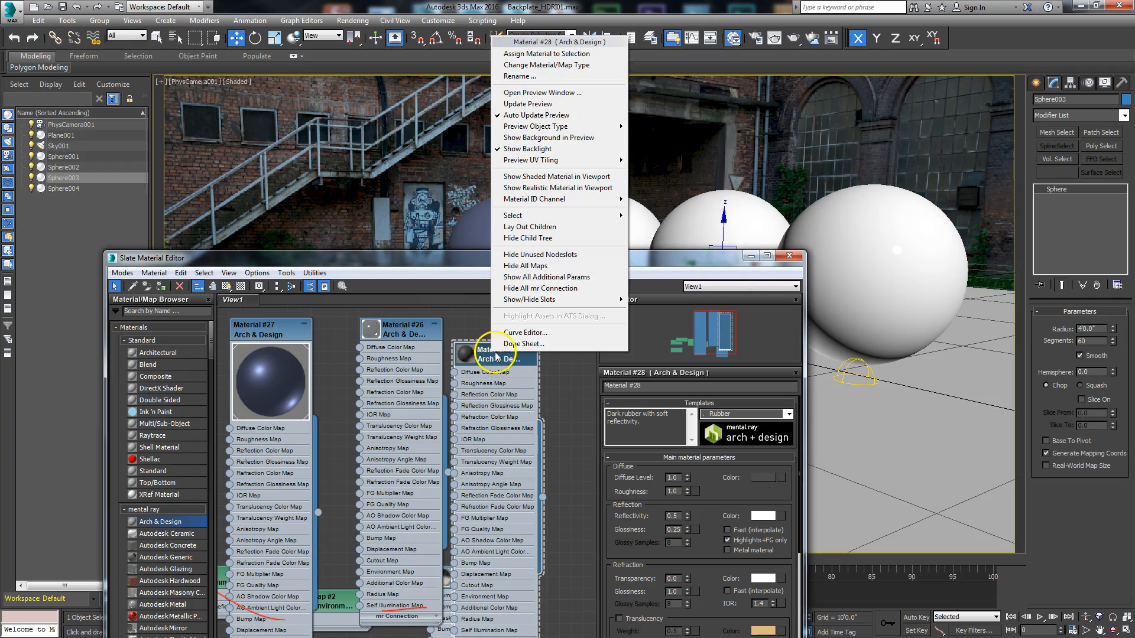
click(515, 54)
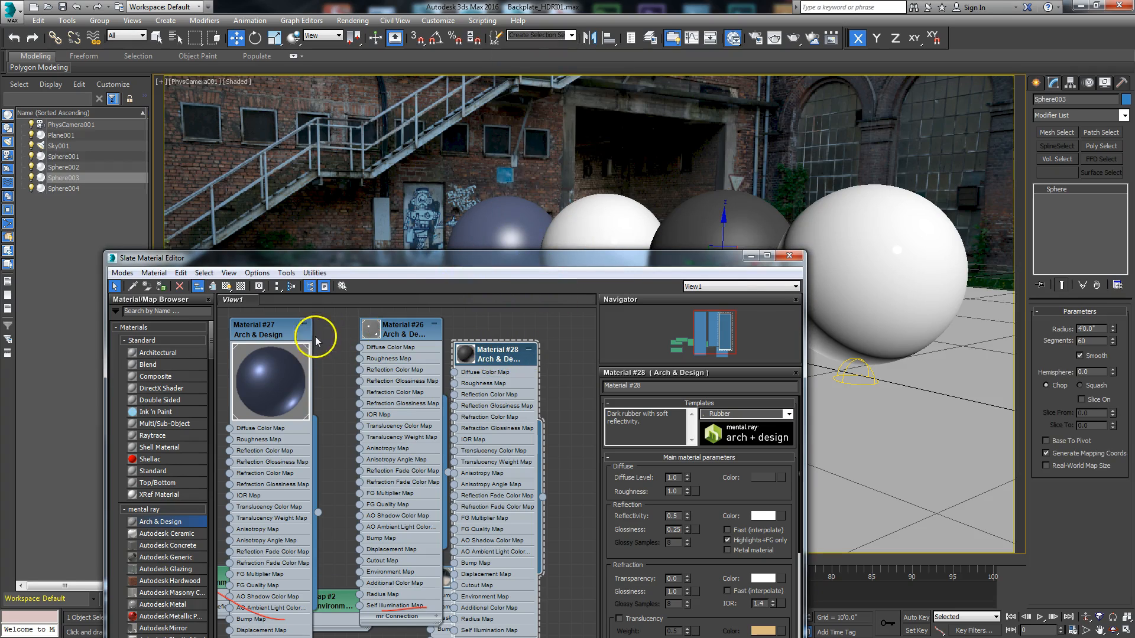
Step: Add one more Arch & Design material and rearrange the material nodes to give it room in the view
drag(534, 342, 535, 328)
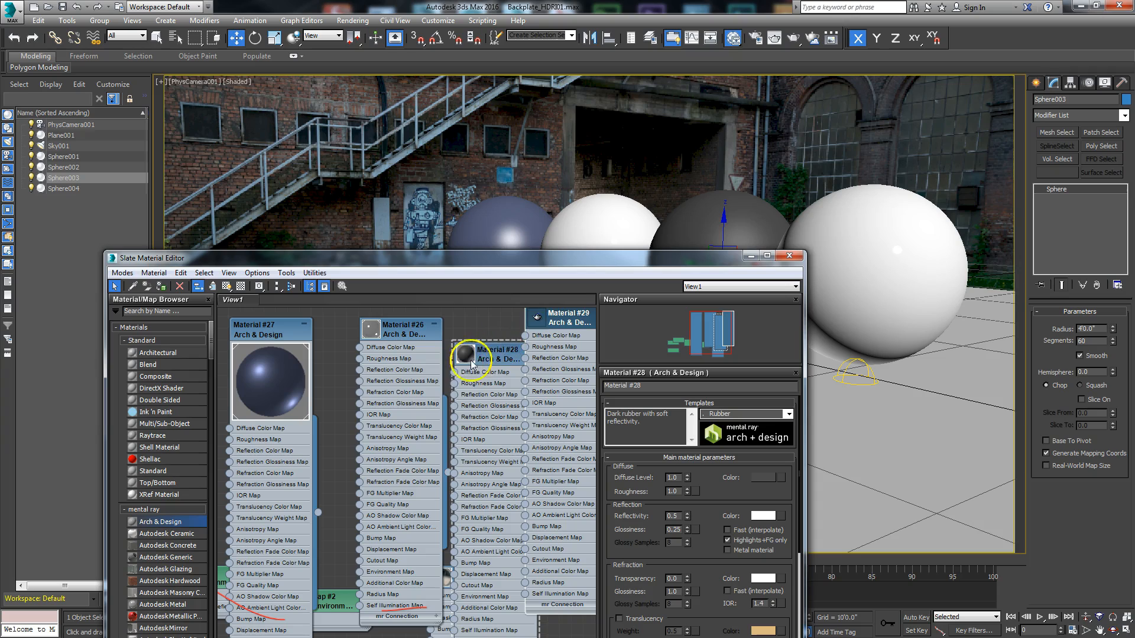
drag(466, 259, 538, 38)
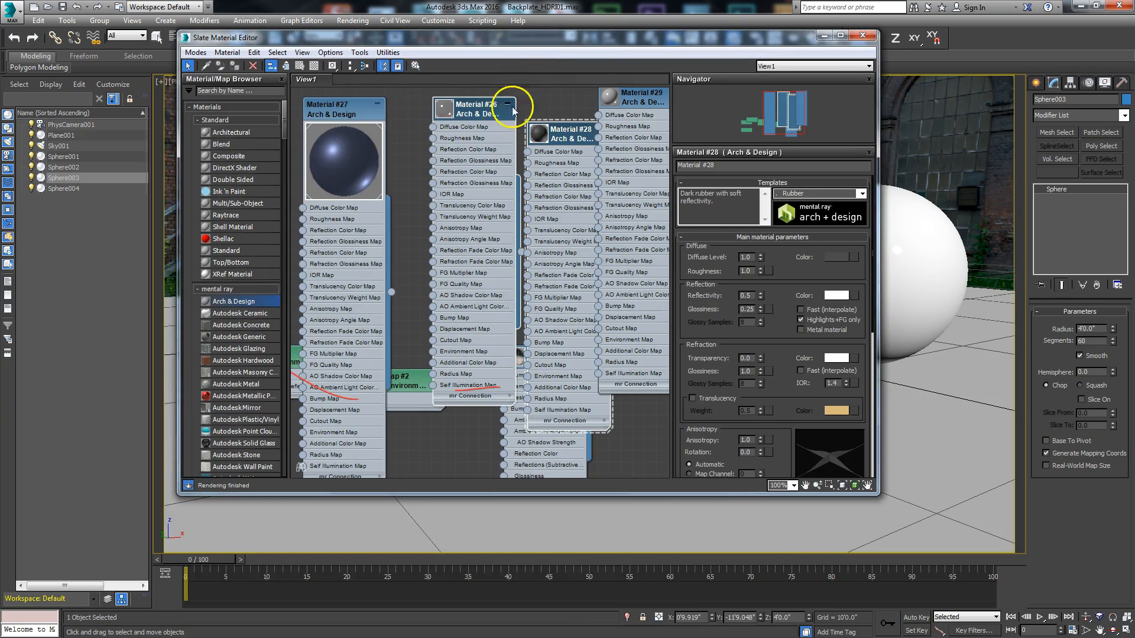
drag(381, 109, 323, 131)
drag(483, 110, 414, 137)
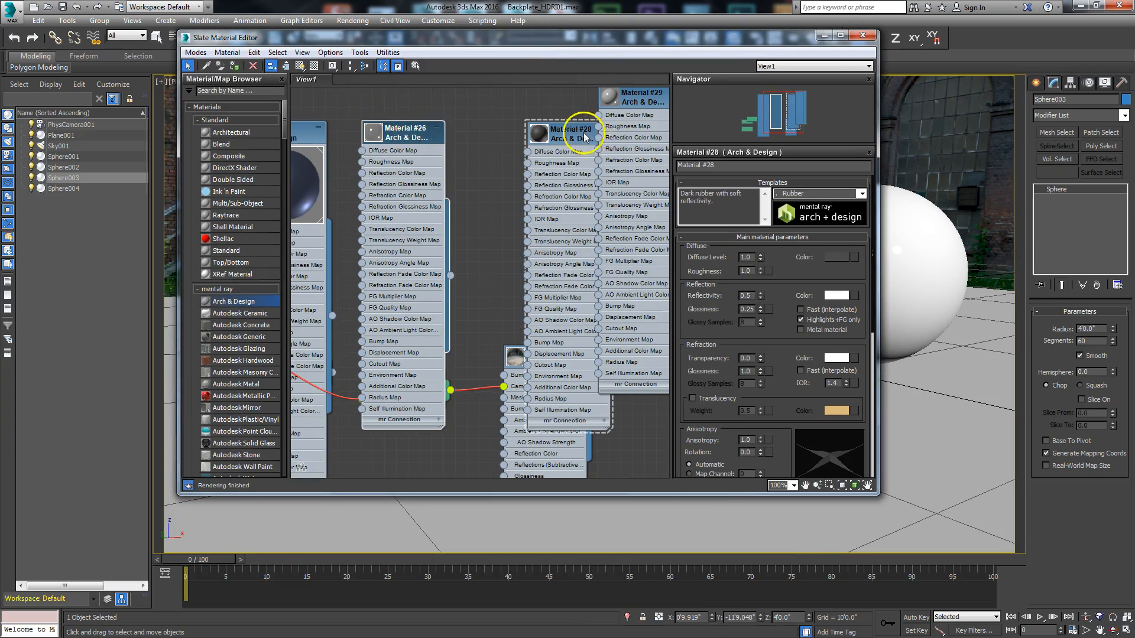
drag(578, 132, 459, 180)
drag(636, 101, 576, 147)
Step: Apply the Glass (Physical) template to the newest Arch & Design material
right_click(576, 147)
double_click(574, 147)
click(862, 192)
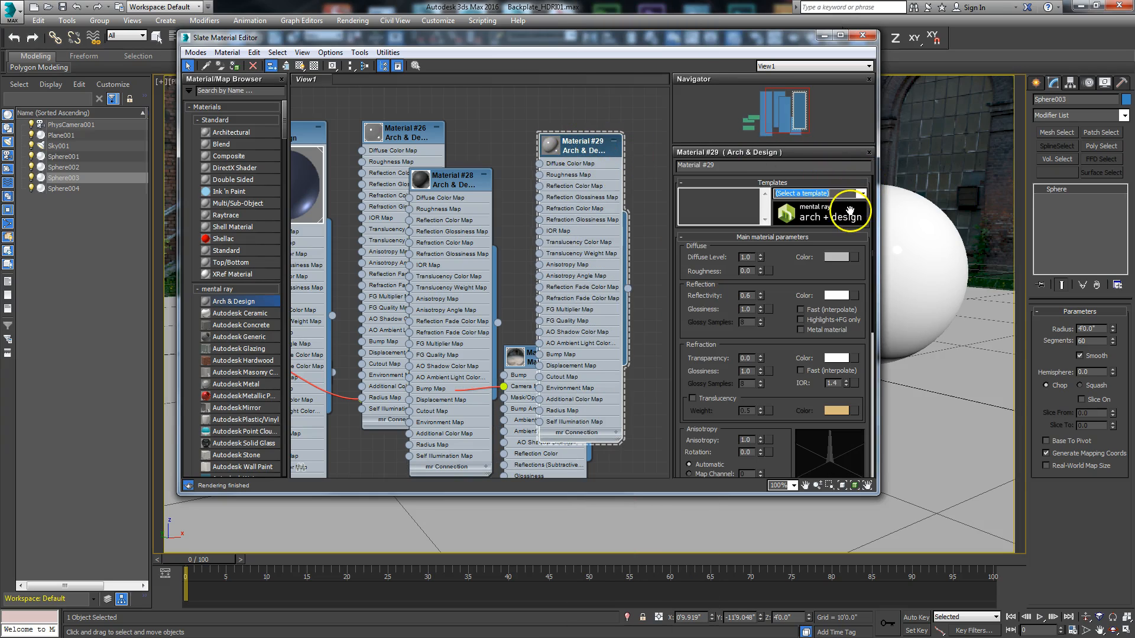
click(863, 194)
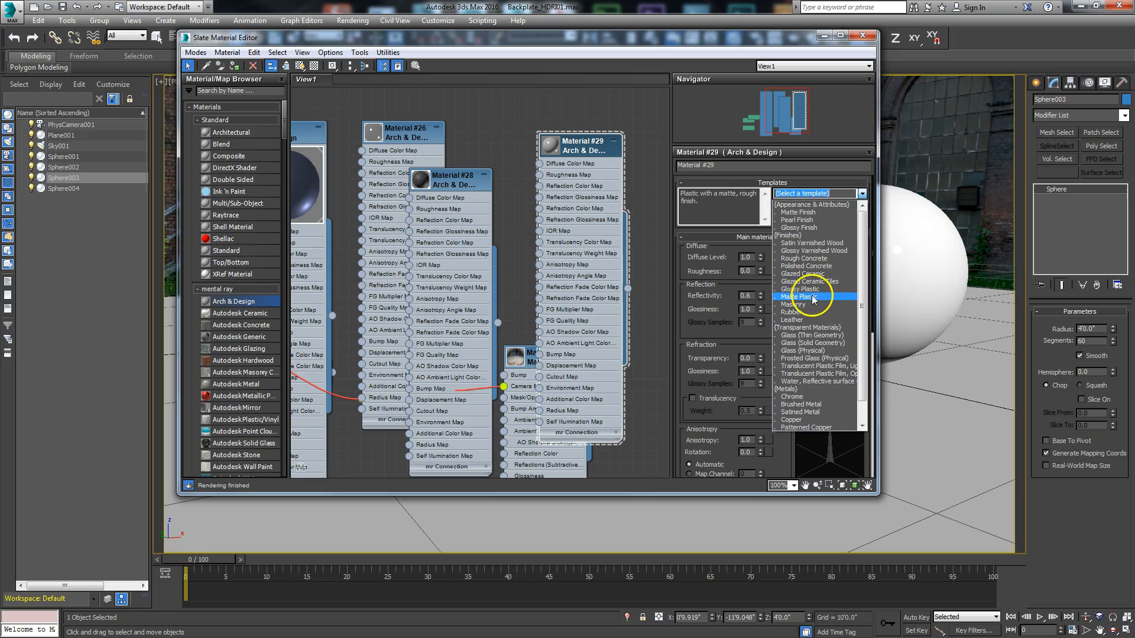
click(813, 351)
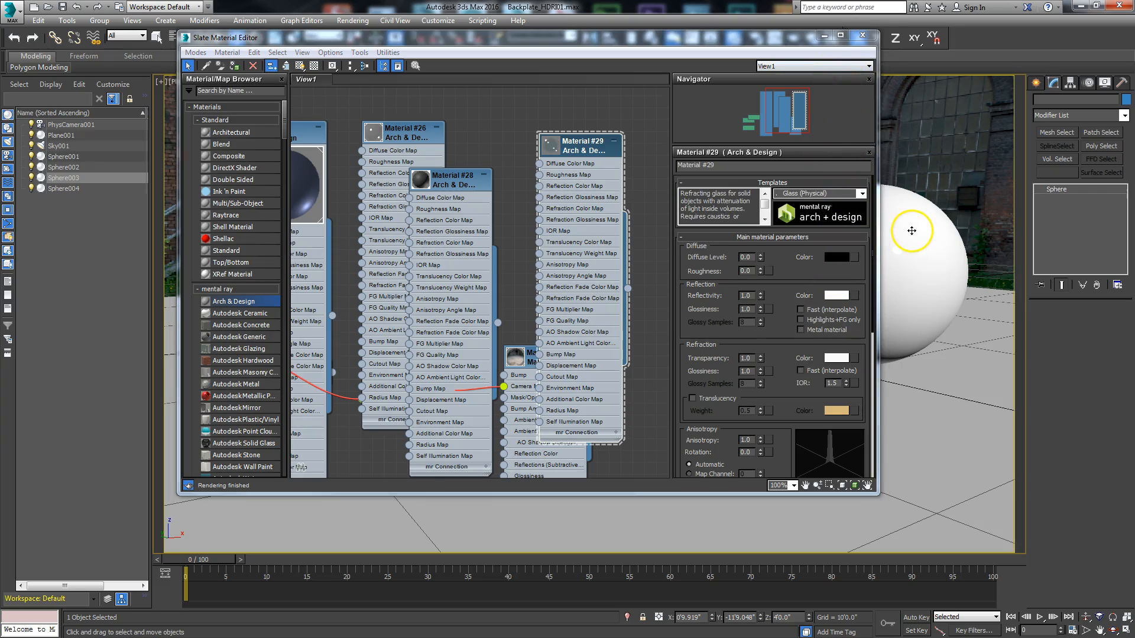
Step: Assign the glass material to the sphere nearest the camera and minimize the Slate Material Editor
click(920, 208)
right_click(569, 145)
click(584, 162)
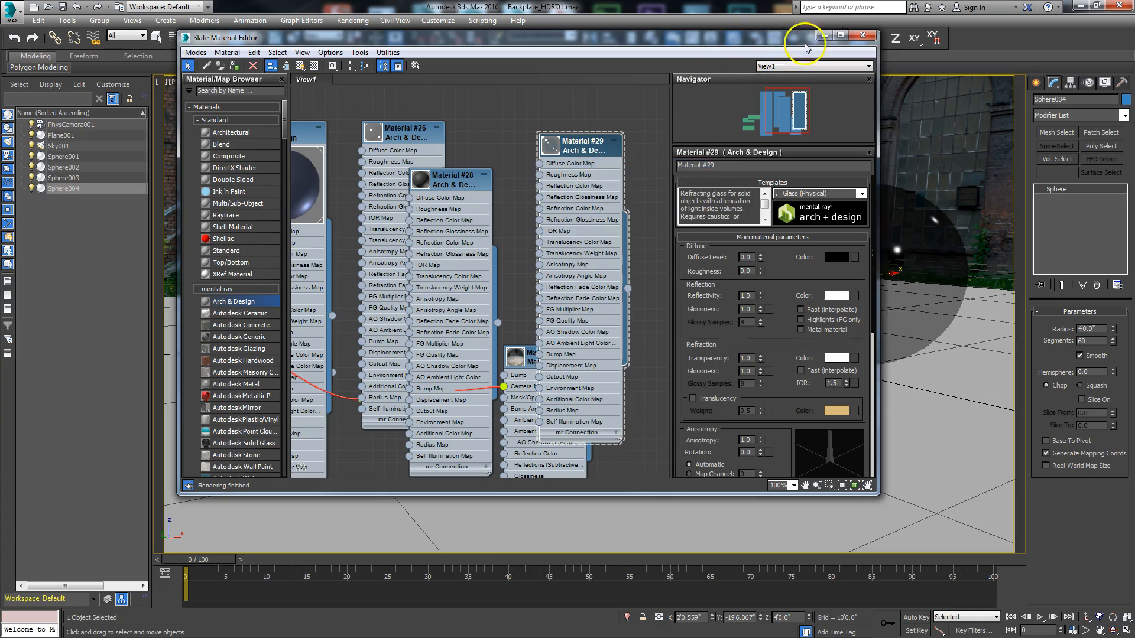
click(822, 37)
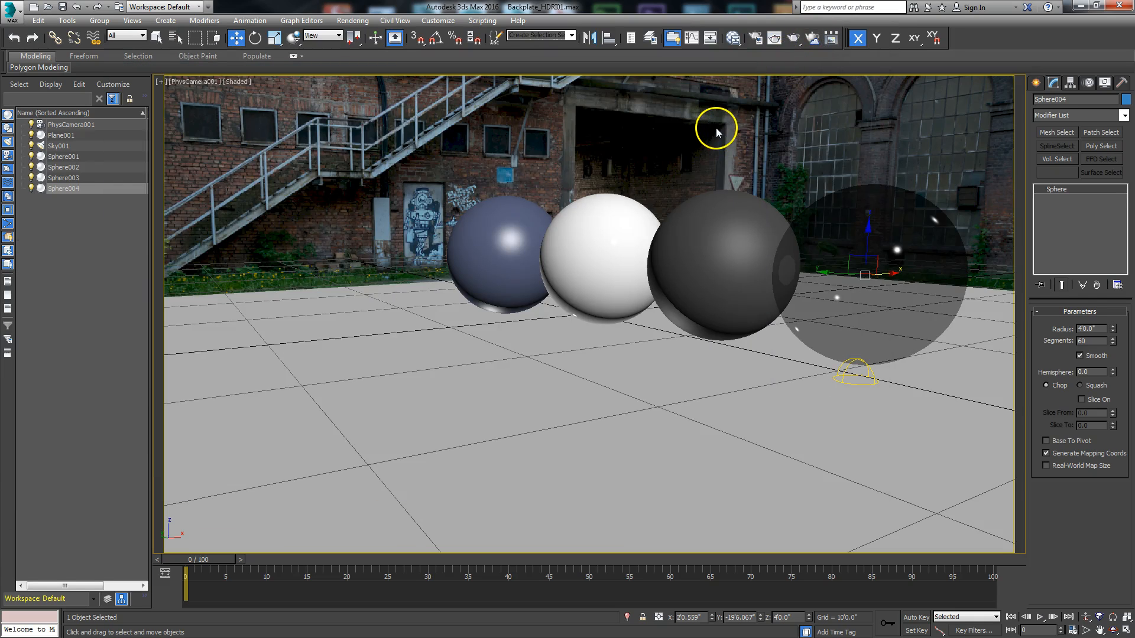
Step: Open the rendered frame window, enable region rendering and stretch the region around all four spheres in the camera view
click(773, 38)
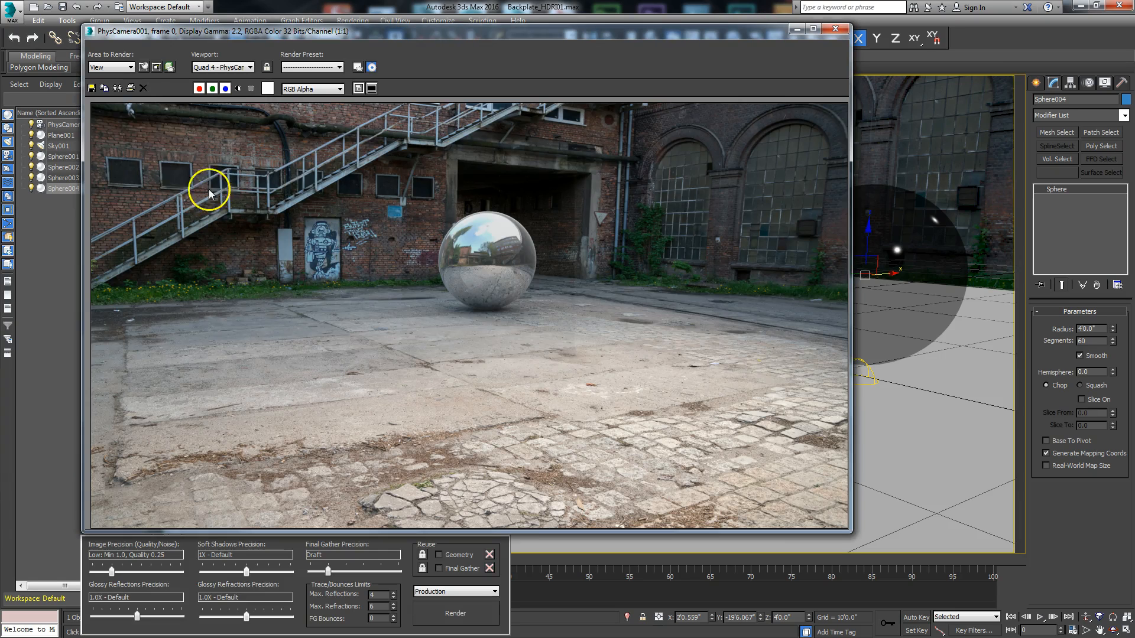
click(146, 66)
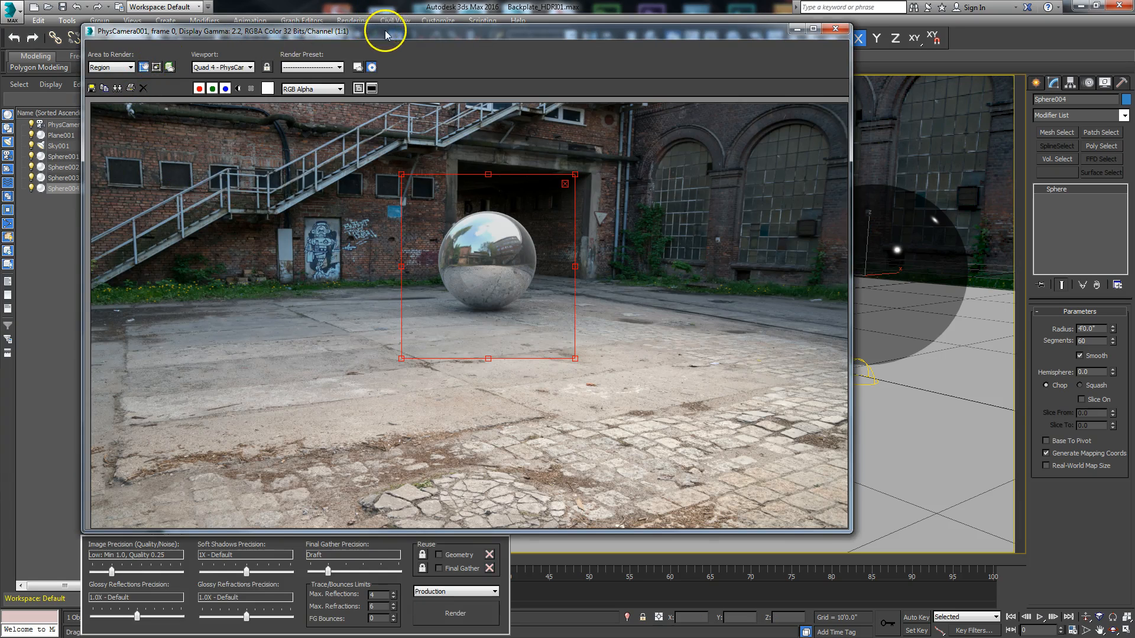
drag(384, 33, 0, 60)
drag(513, 259, 405, 258)
drag(706, 258, 984, 273)
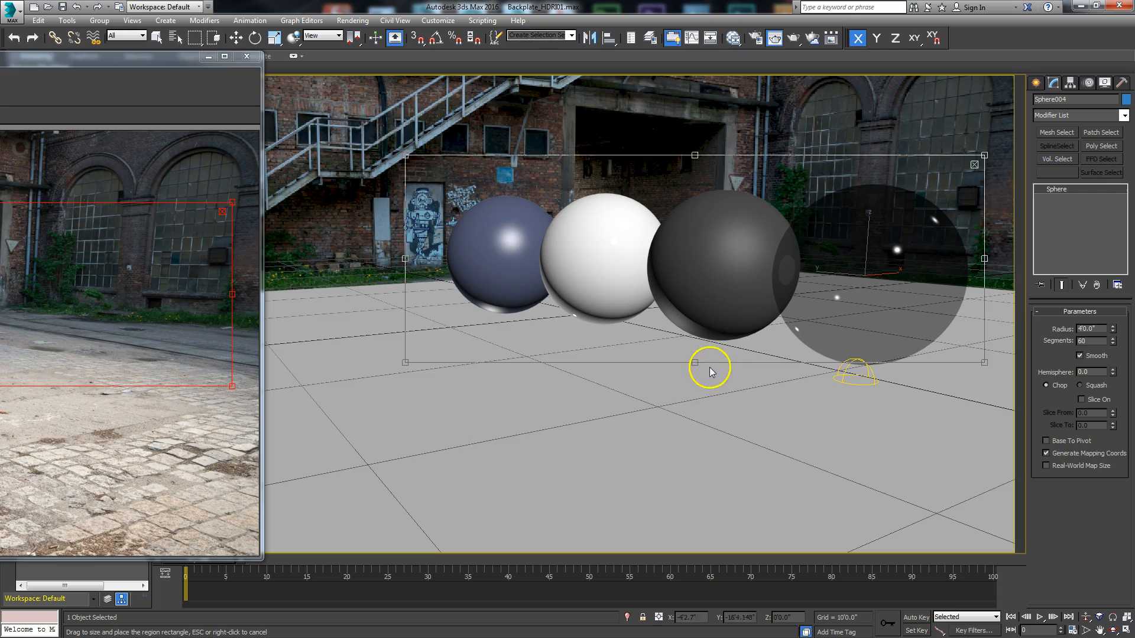
drag(694, 363, 695, 416)
drag(407, 287, 350, 283)
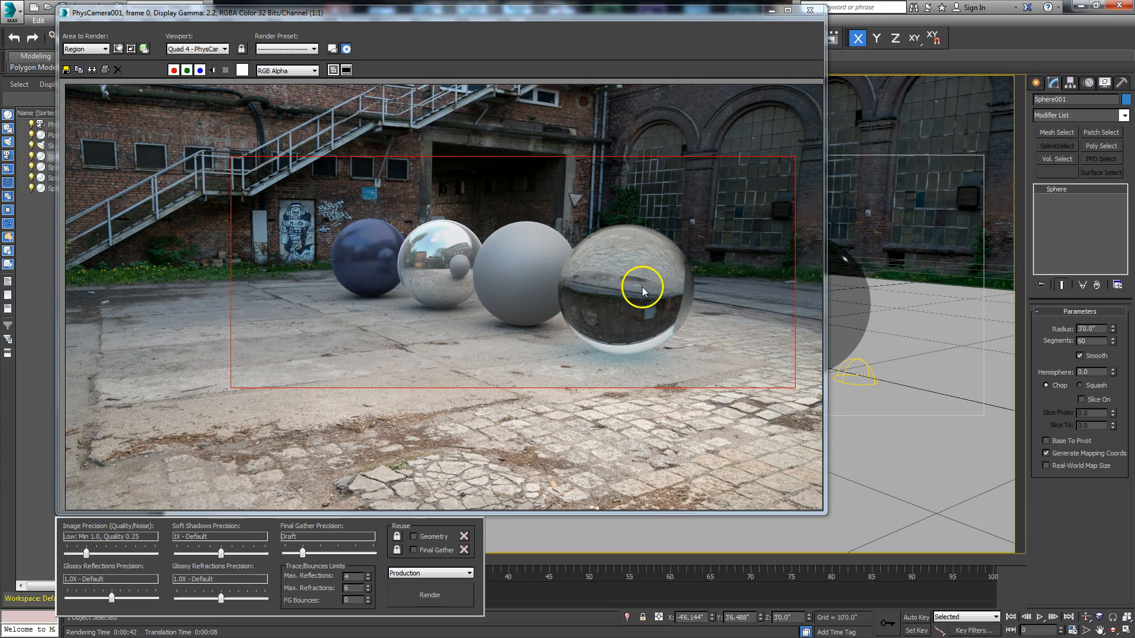
Step: Set the area to render back to View and minimize the rendered frame window
click(105, 49)
click(88, 57)
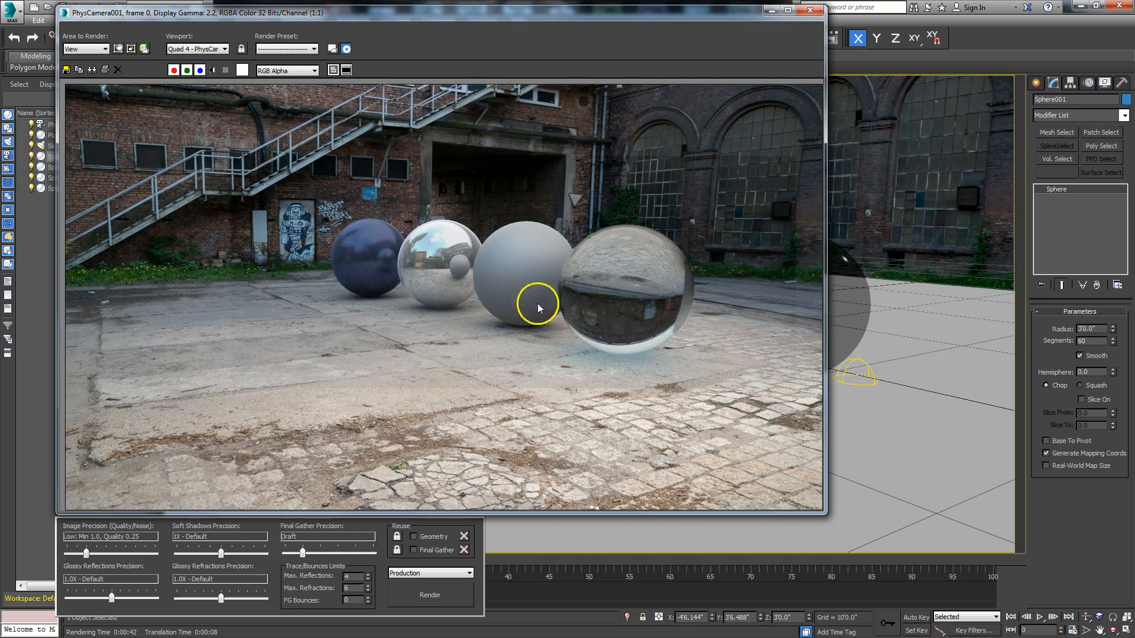
click(770, 11)
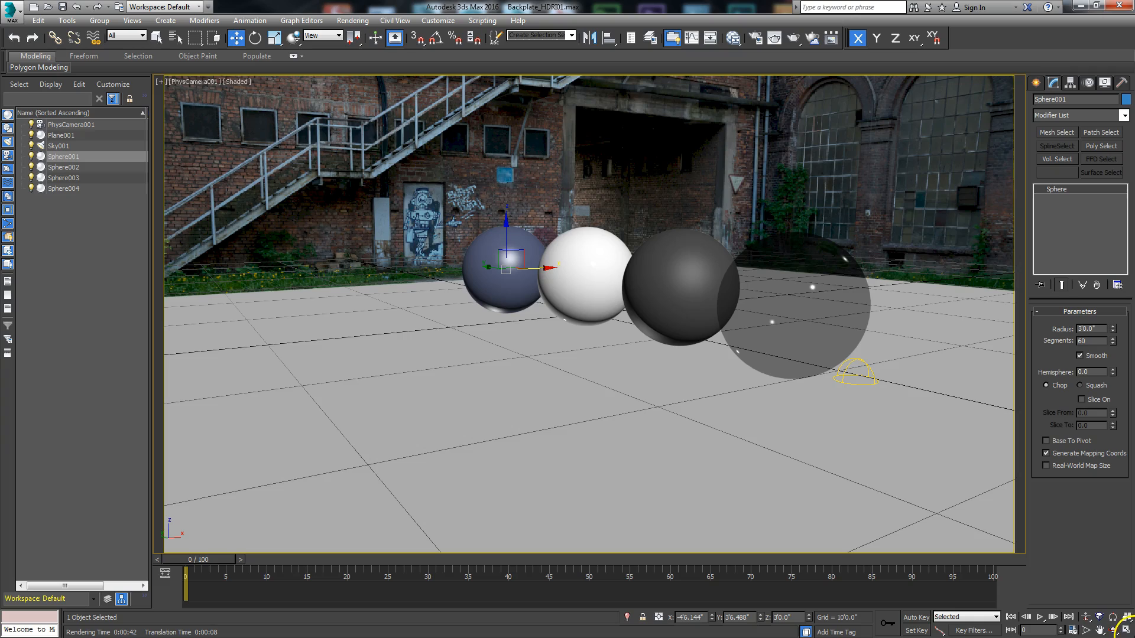
Step: Maximize the Top viewport and place a photometric Free Light on the ground plane beside the row of spheres
click(1125, 630)
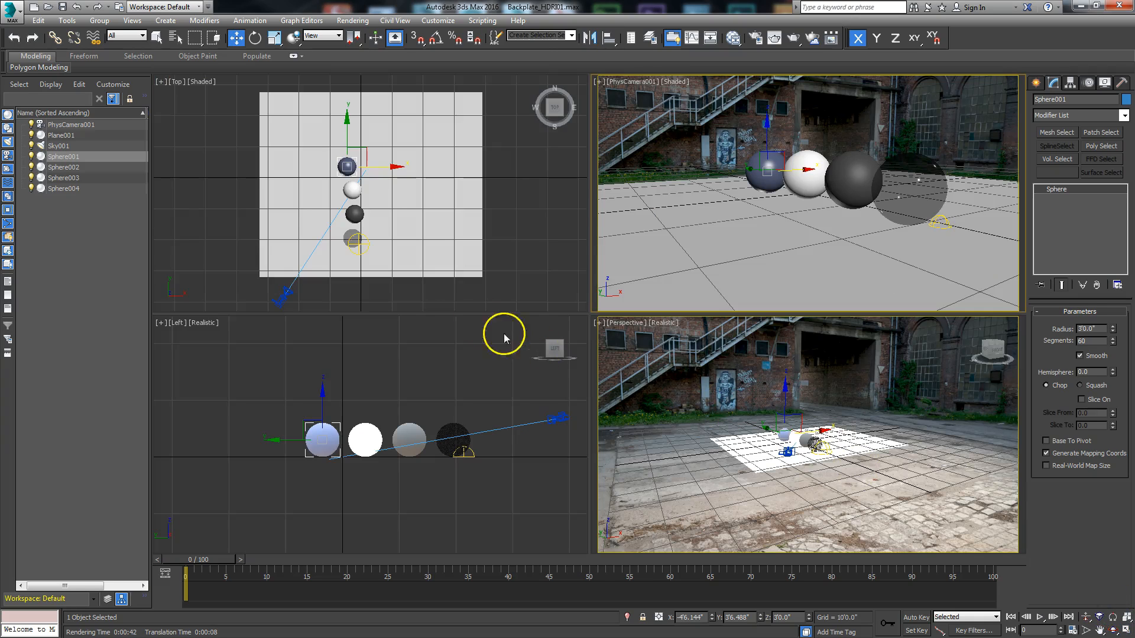
click(424, 308)
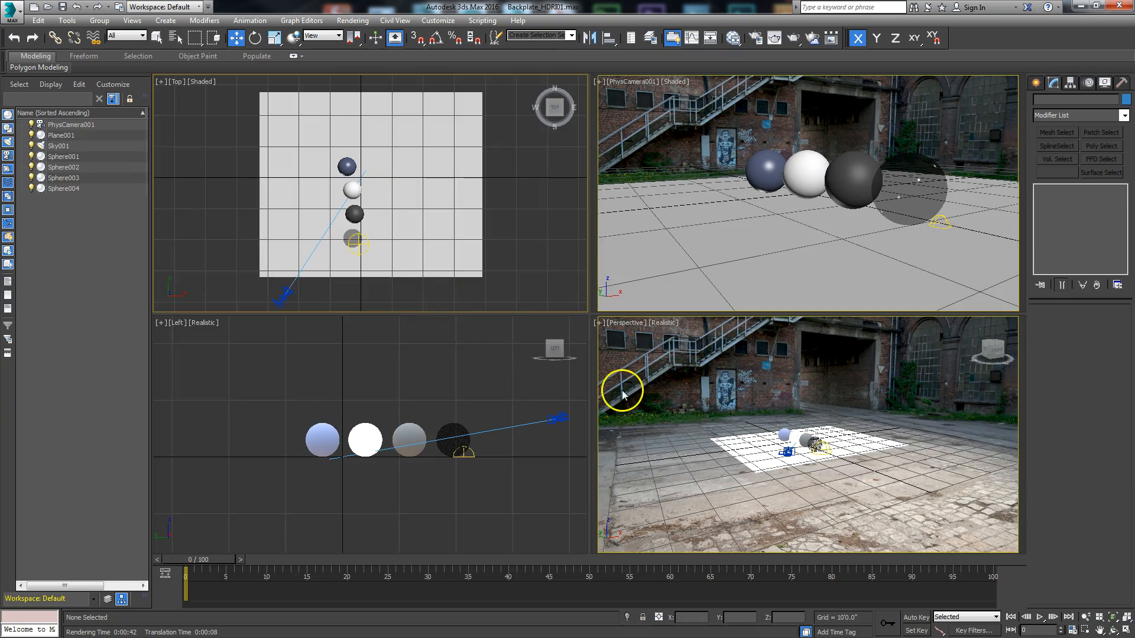
click(1124, 630)
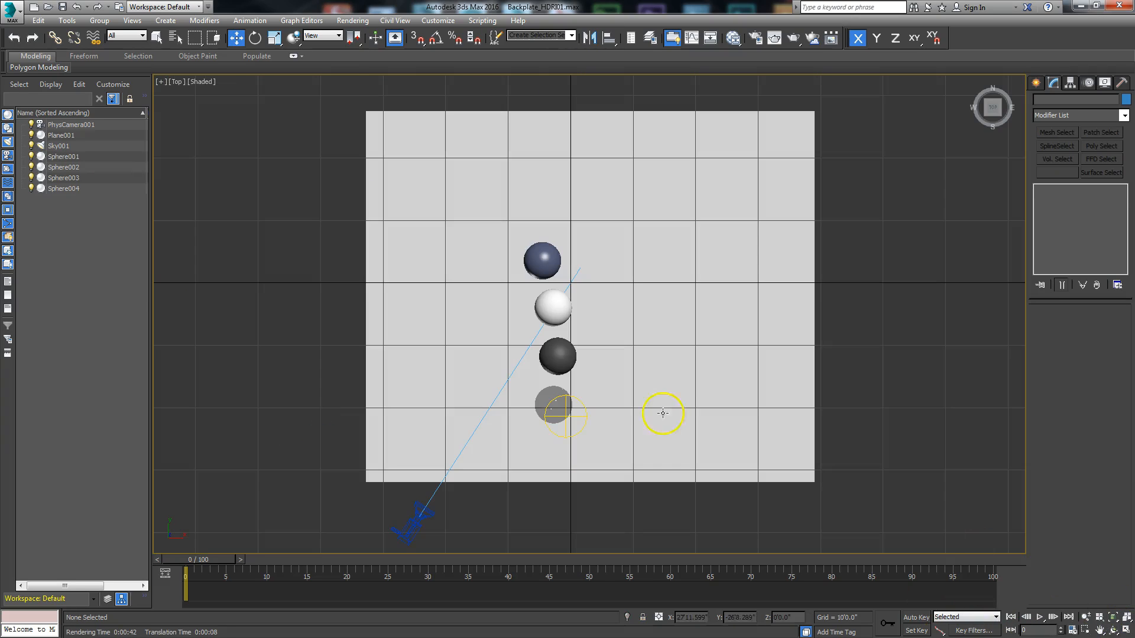
click(1037, 82)
click(1068, 102)
click(1063, 118)
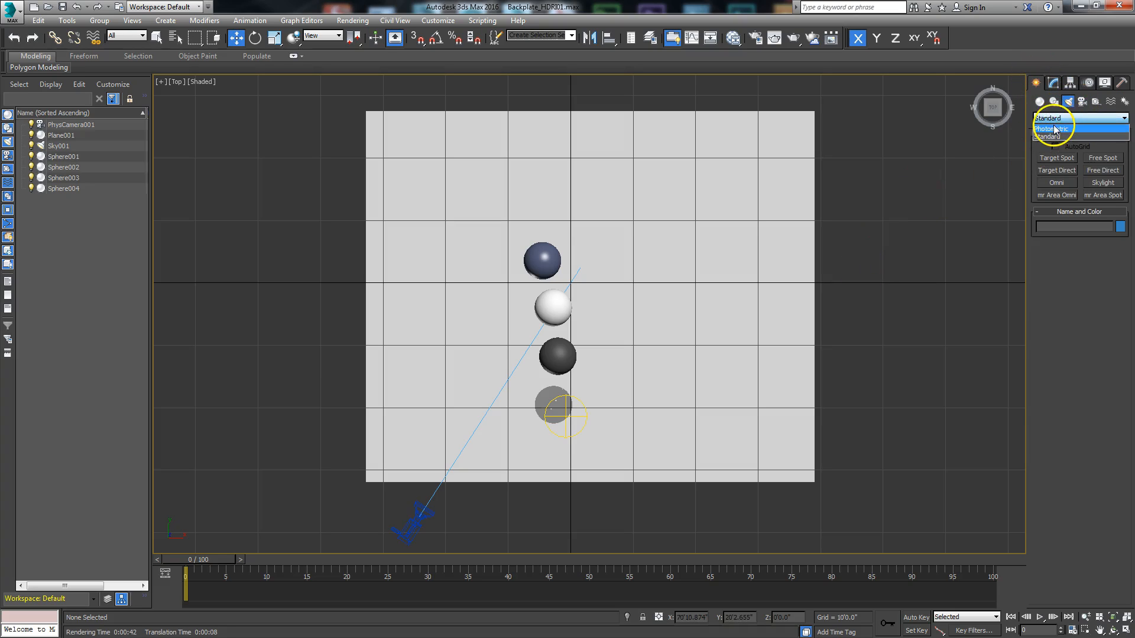
click(1060, 134)
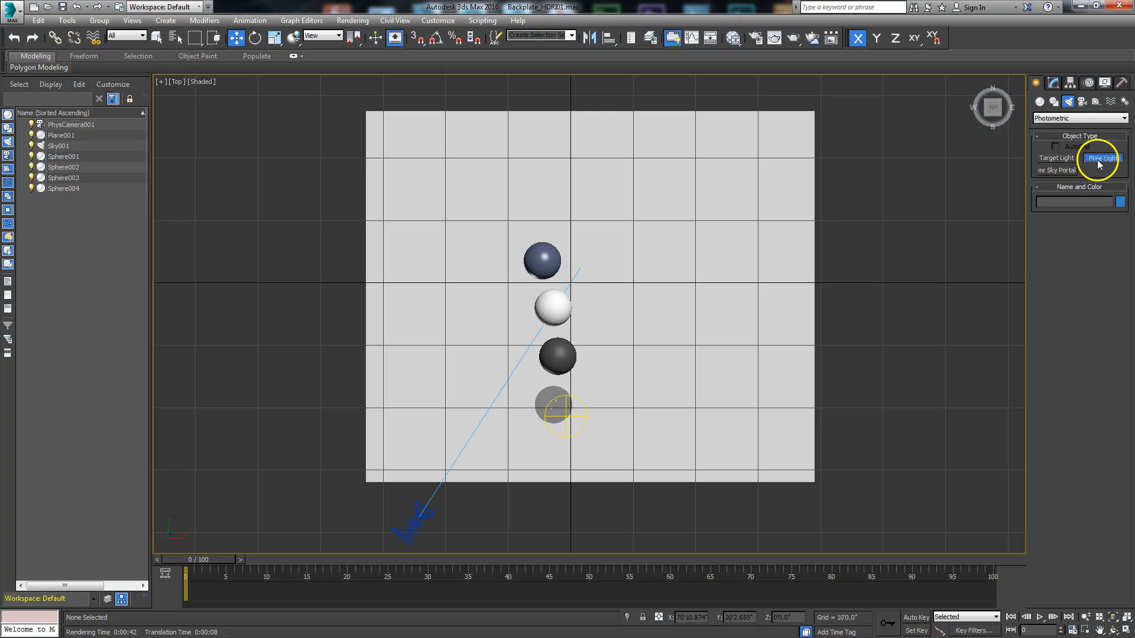
click(1098, 160)
click(636, 320)
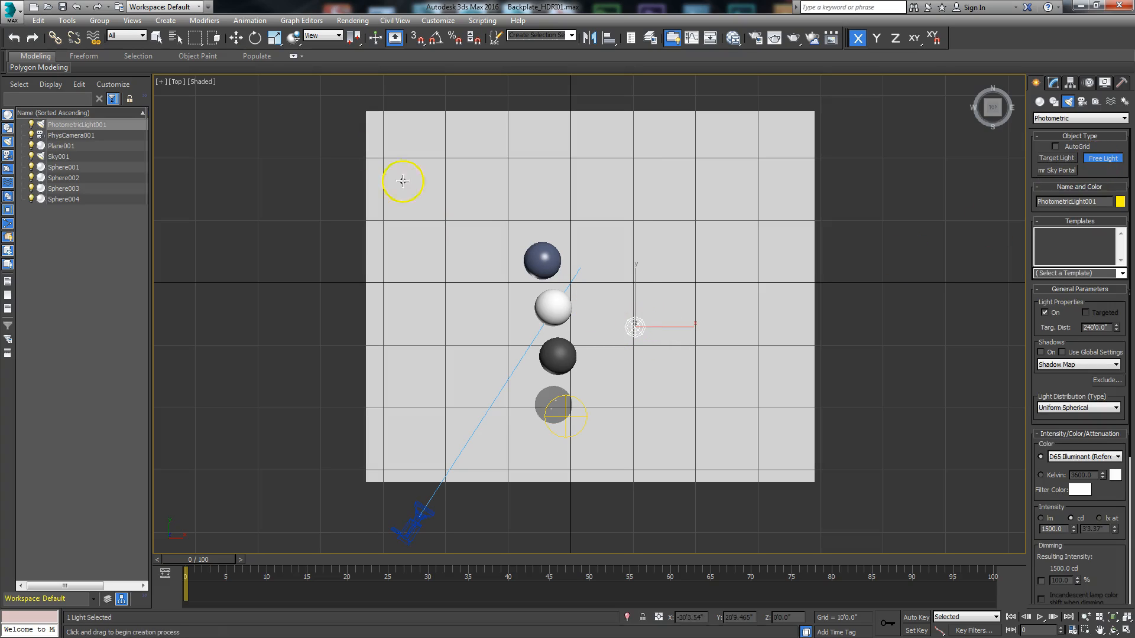
Step: Switch the Top viewport to wireframe and enable Ray Traced Shadows on the photometric light
click(202, 82)
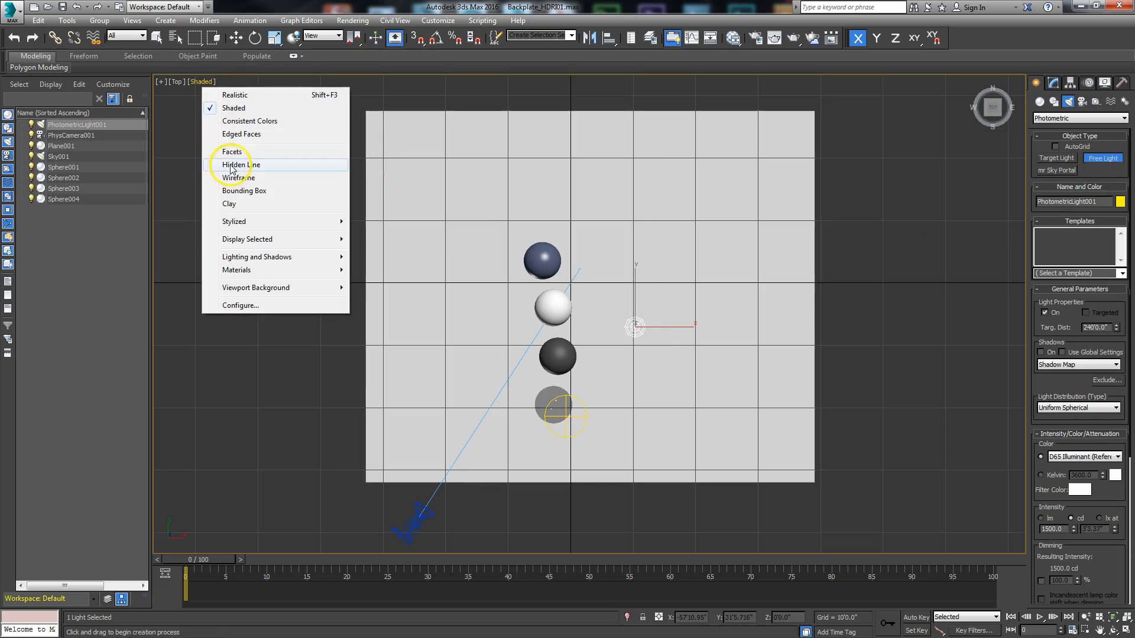
click(236, 178)
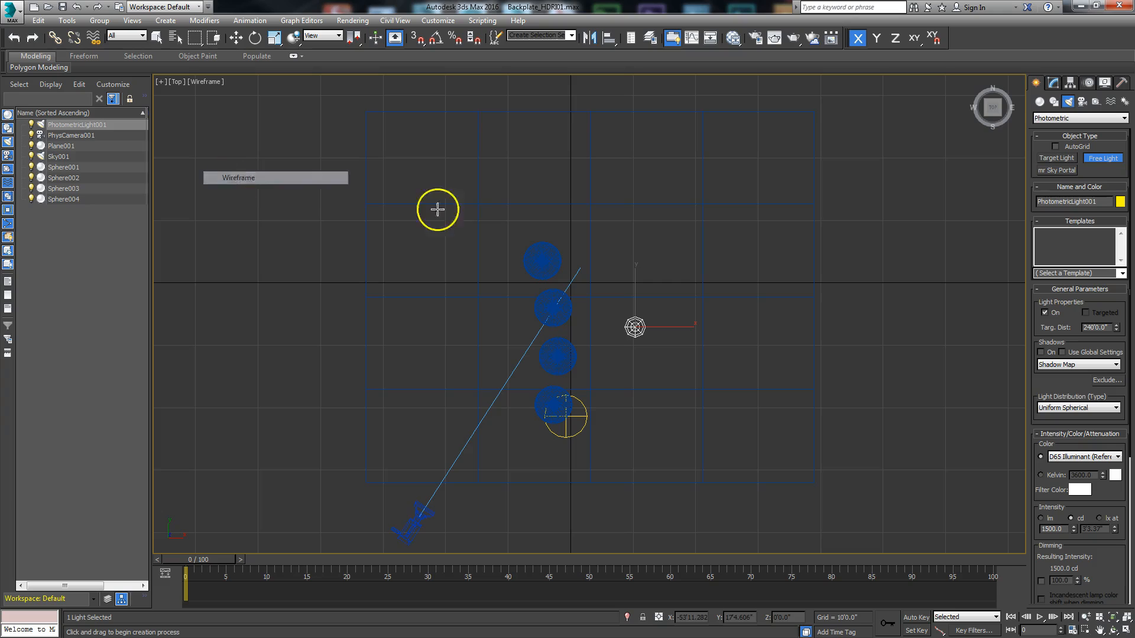
click(1049, 365)
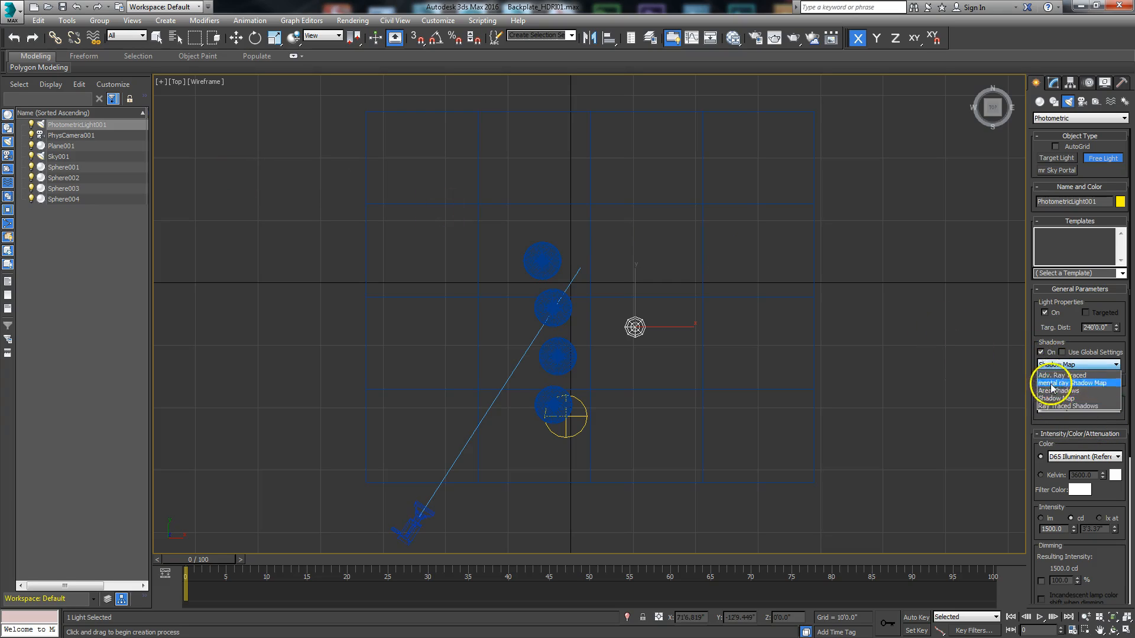
click(1055, 397)
drag(1028, 364, 952, 373)
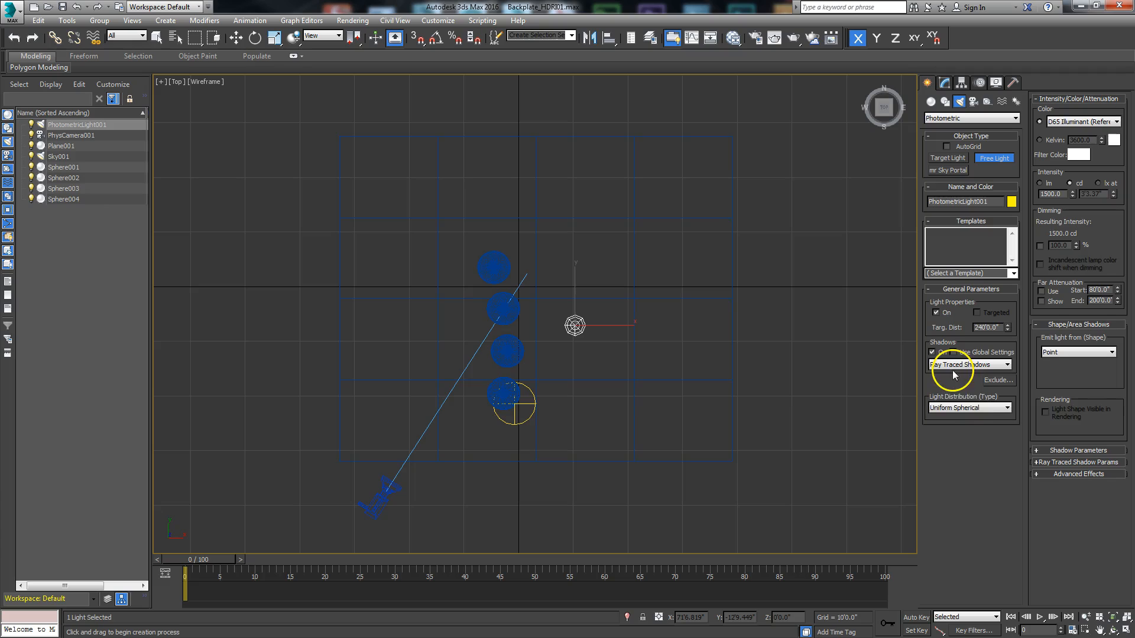
Step: Set the light's color to 6500 Kelvin and its shape to a rectangle about 43'2" long and 12'5" wide
click(1047, 144)
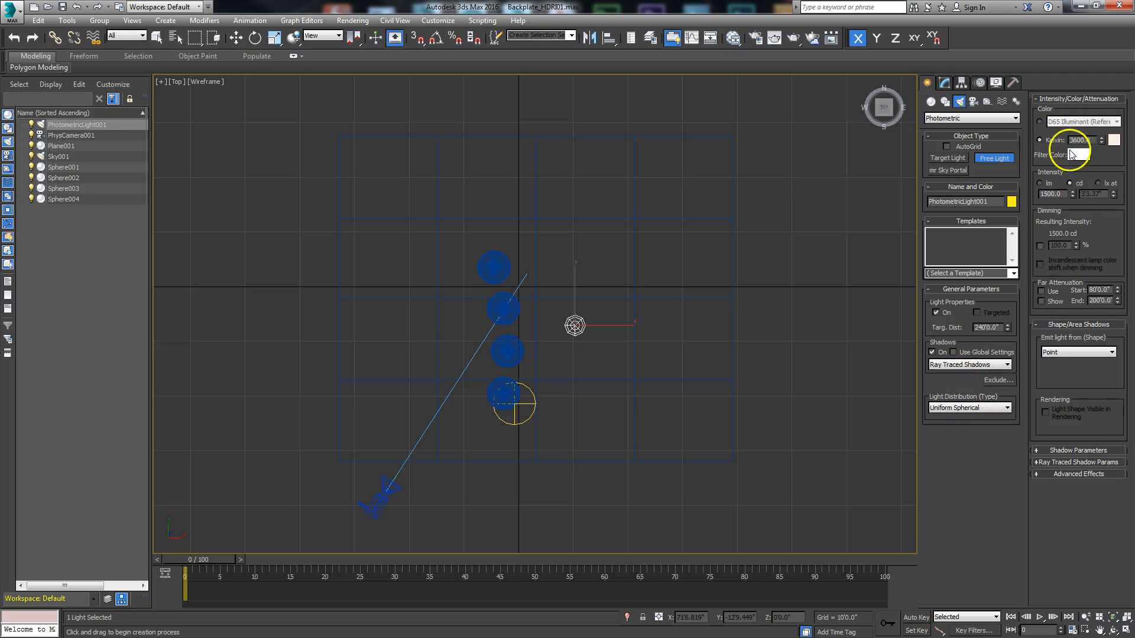
double_click(1091, 140)
click(1056, 352)
click(1055, 378)
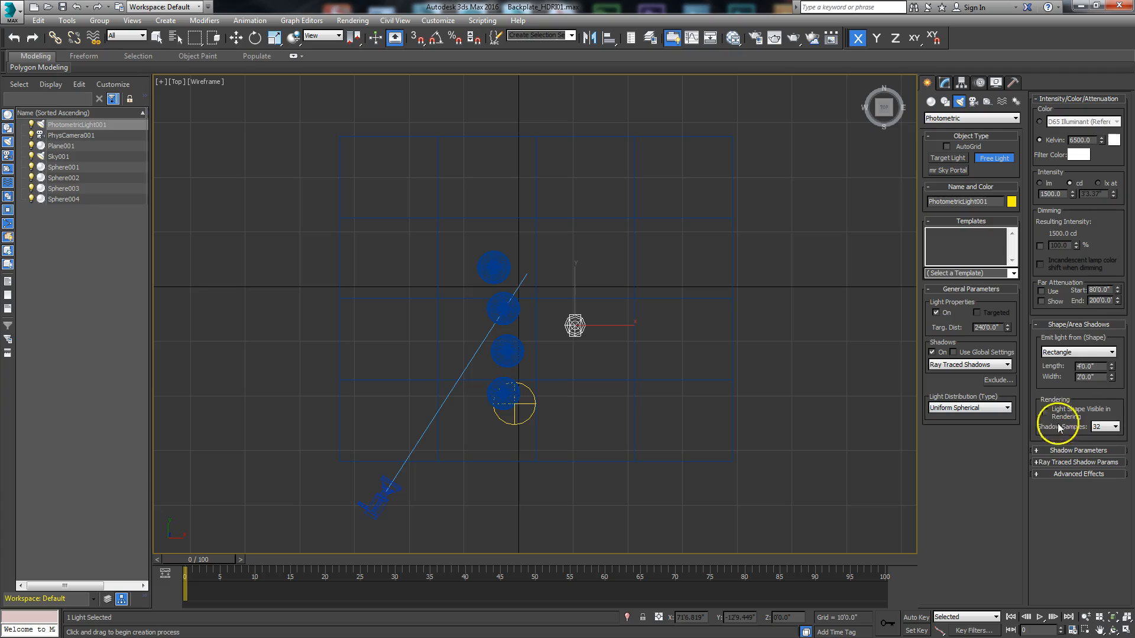
drag(1111, 369, 1073, 8)
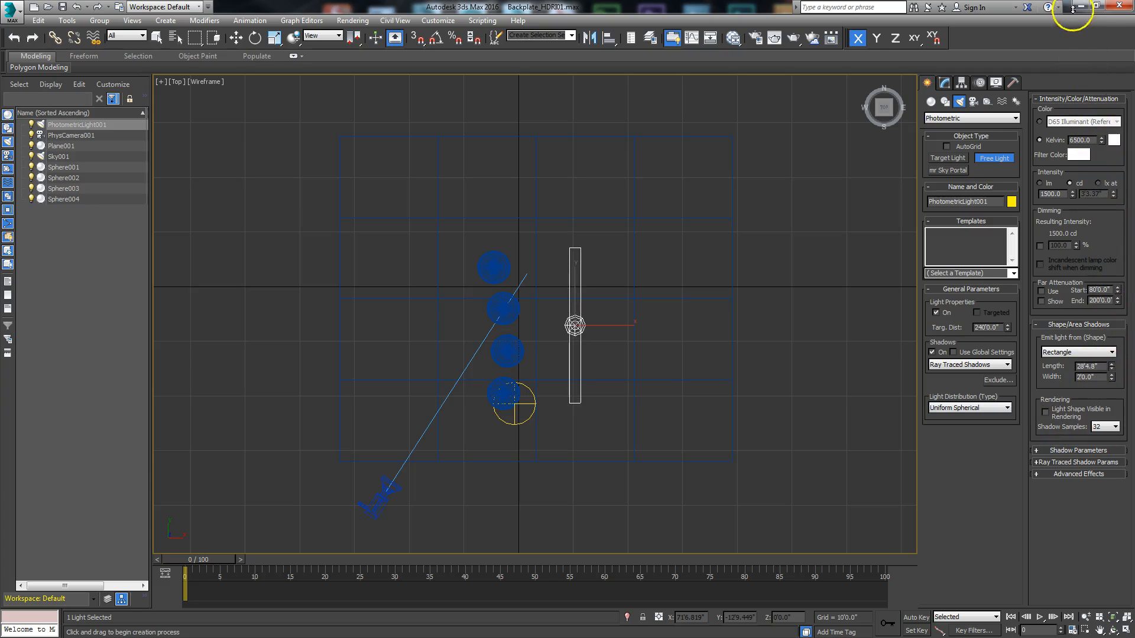
drag(1112, 377, 1098, 203)
drag(1114, 370, 1106, 338)
drag(1112, 379, 1107, 355)
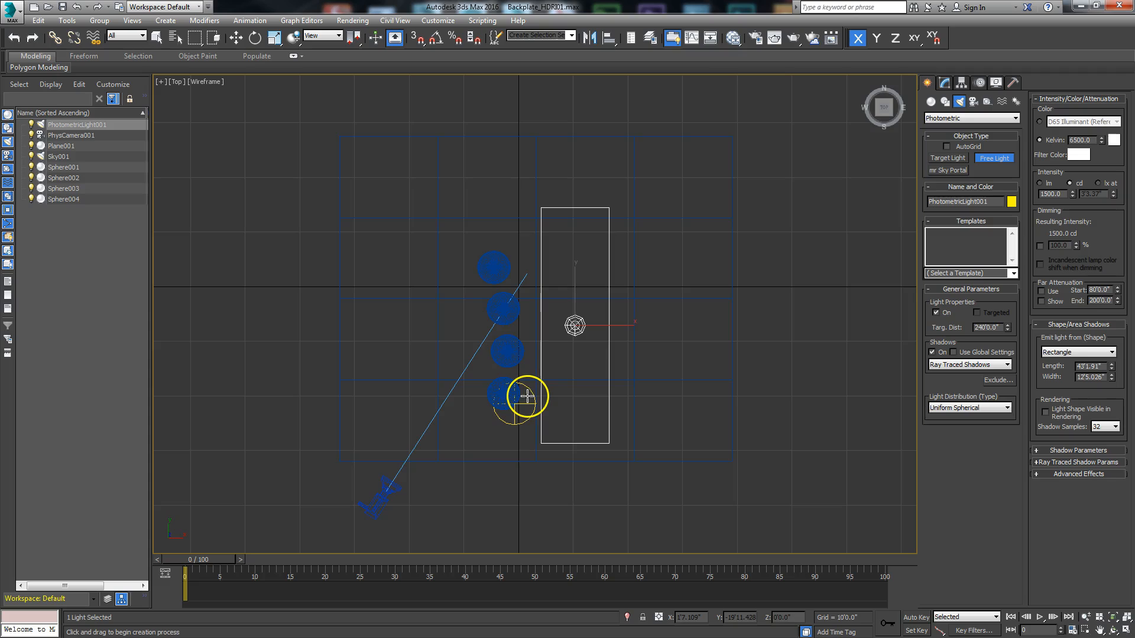
Step: In the Front view, raise the rectangular light to about 17'2" and tilt it about 34 degrees toward the spheres
key(f)
key(w)
drag(591, 313, 591, 208)
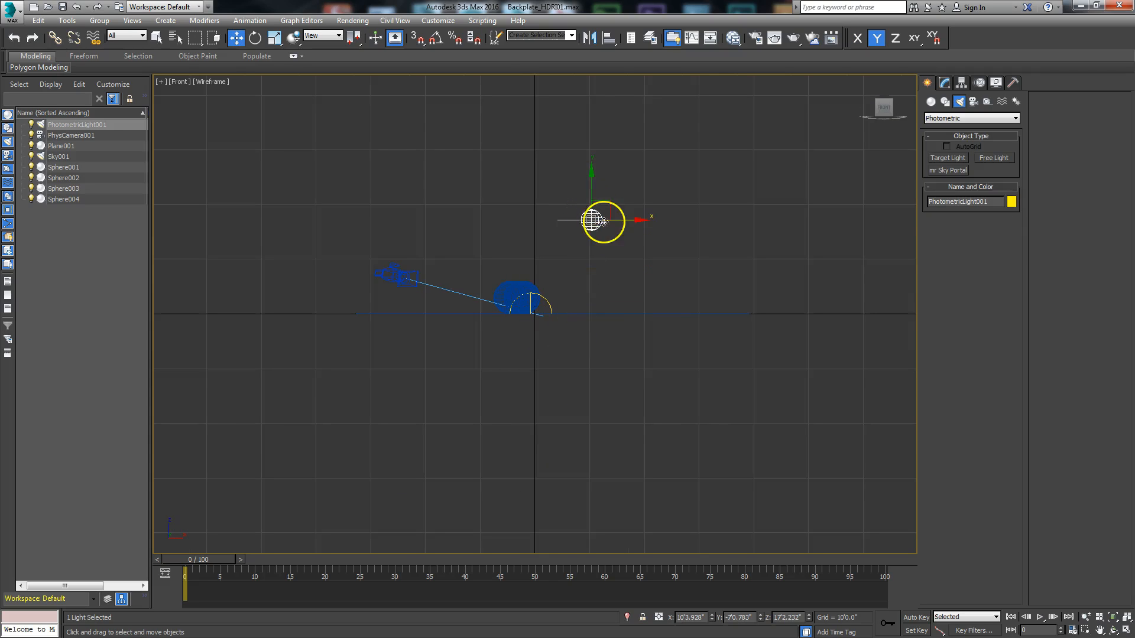
right_click(601, 221)
click(628, 243)
drag(644, 187, 654, 231)
click(1125, 631)
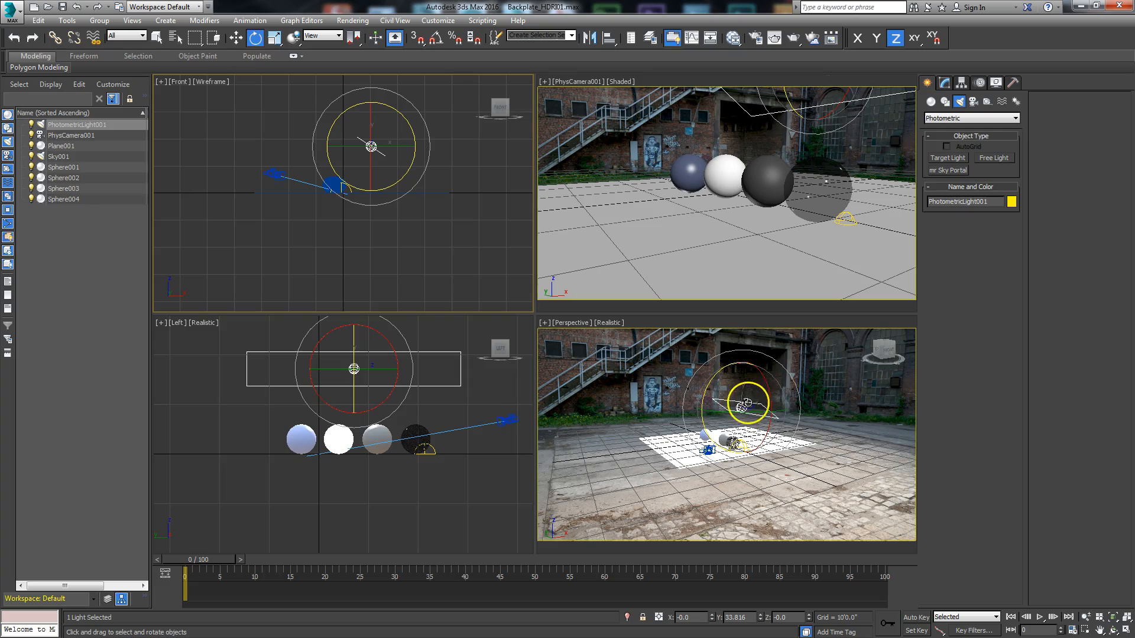
Step: Maximize the camera view and render the region around the four spheres
click(738, 294)
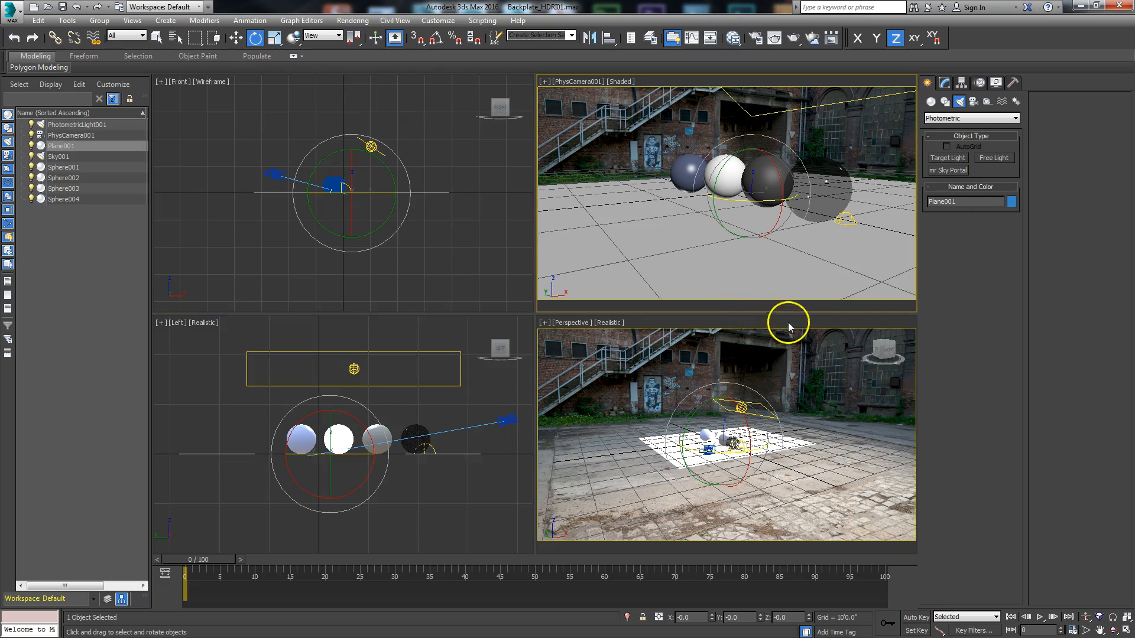
click(1124, 630)
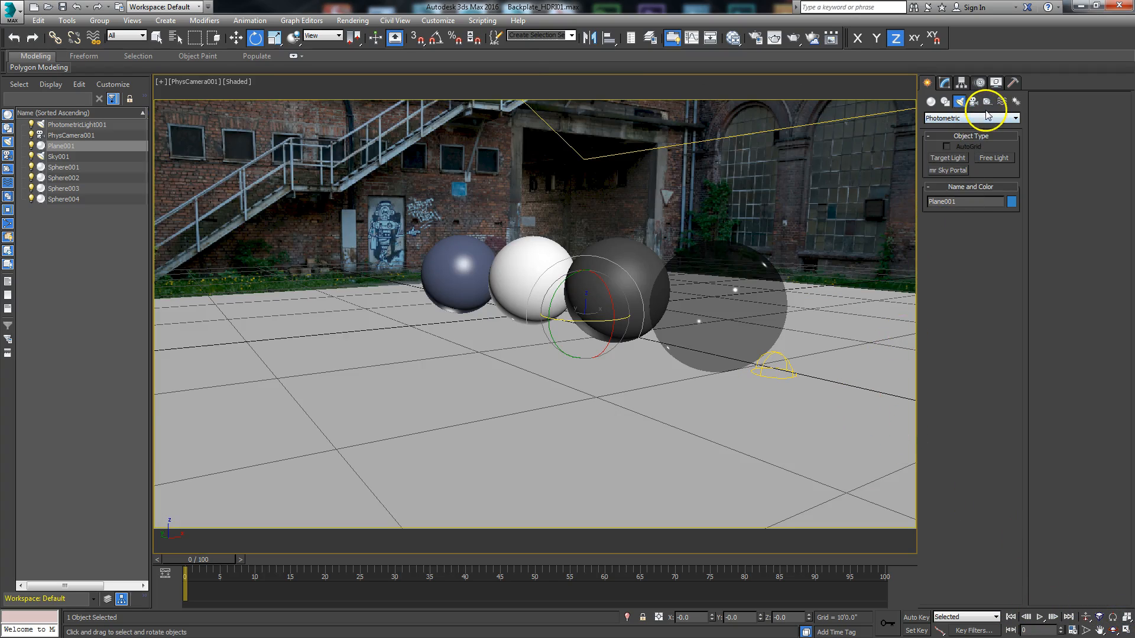
click(947, 87)
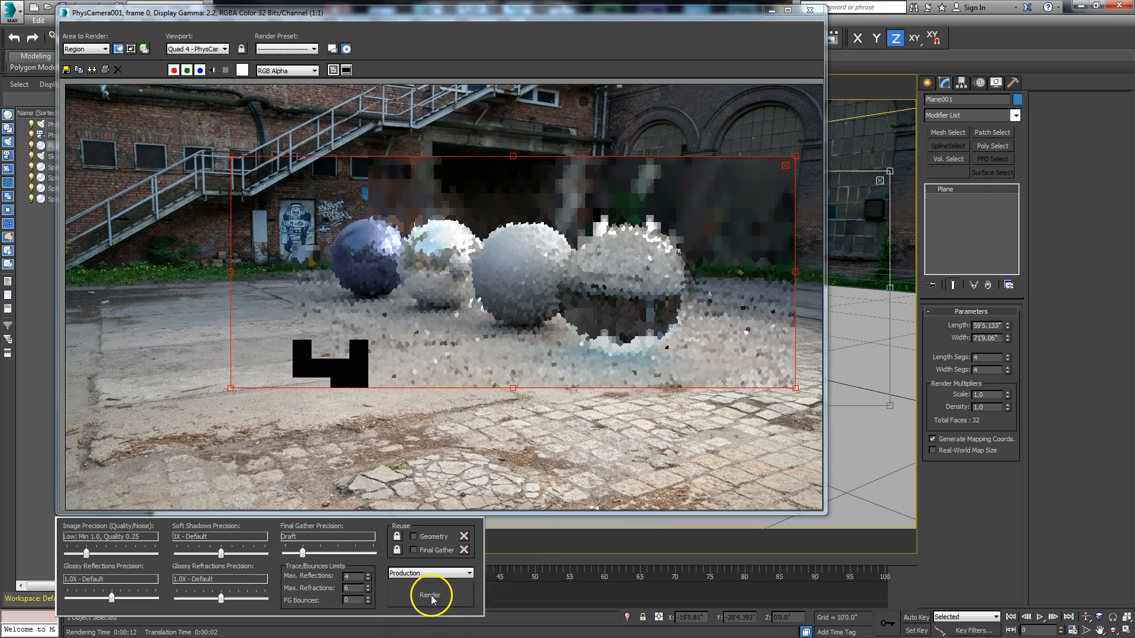
click(431, 597)
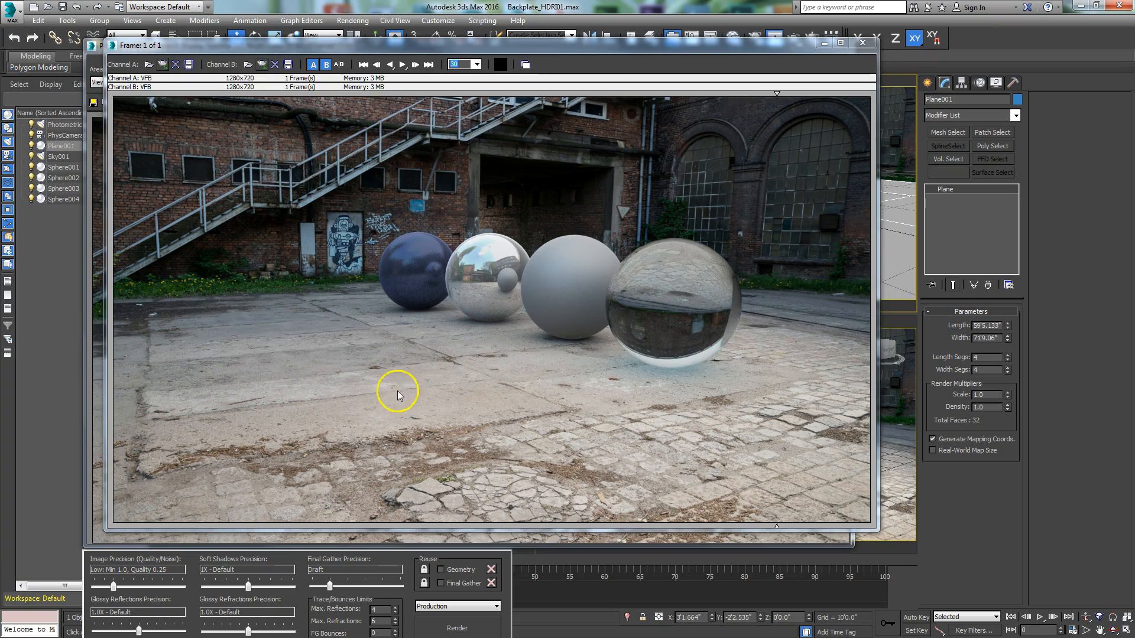
Step: Compare the two renders in the RAM Player by sweeping the divider across the spheres, and minimize both image windows
drag(601, 104, 467, 107)
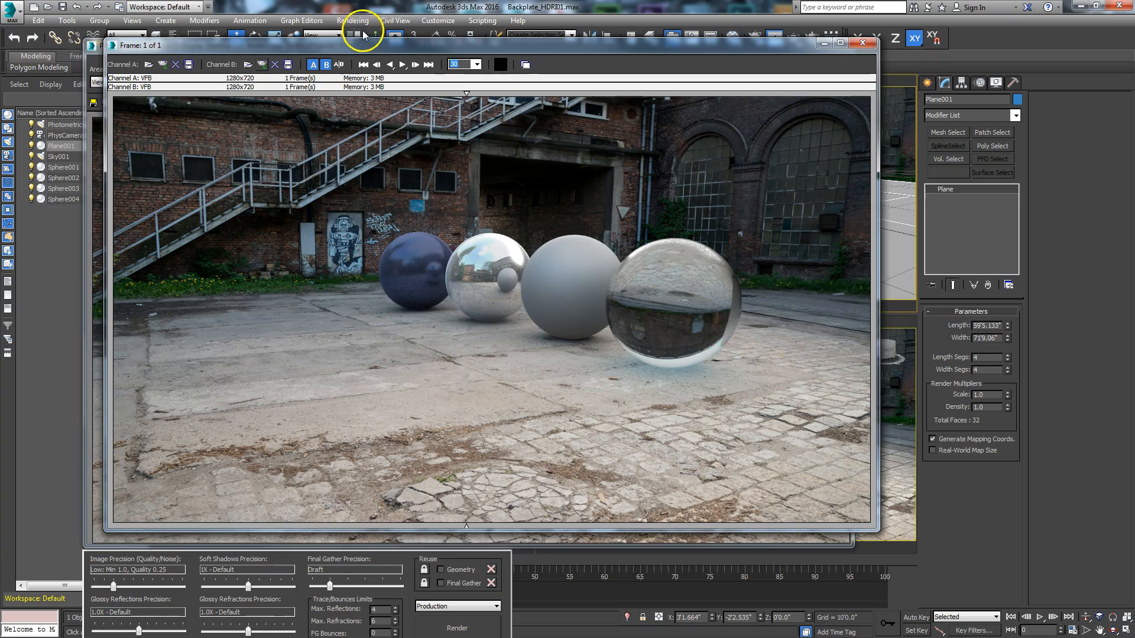
click(349, 20)
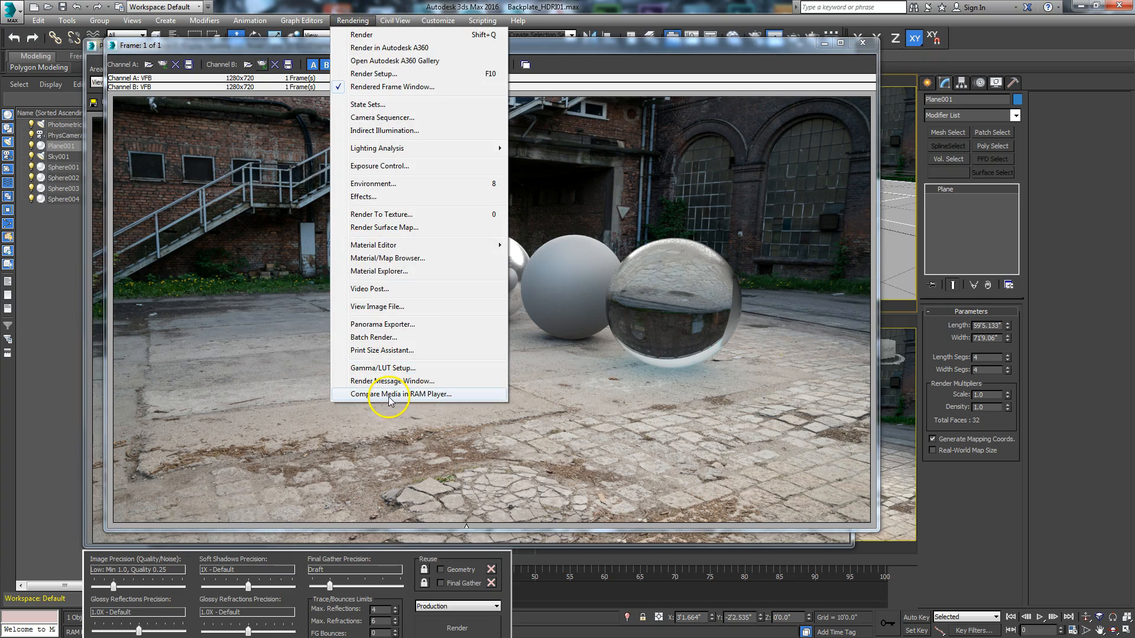
click(643, 45)
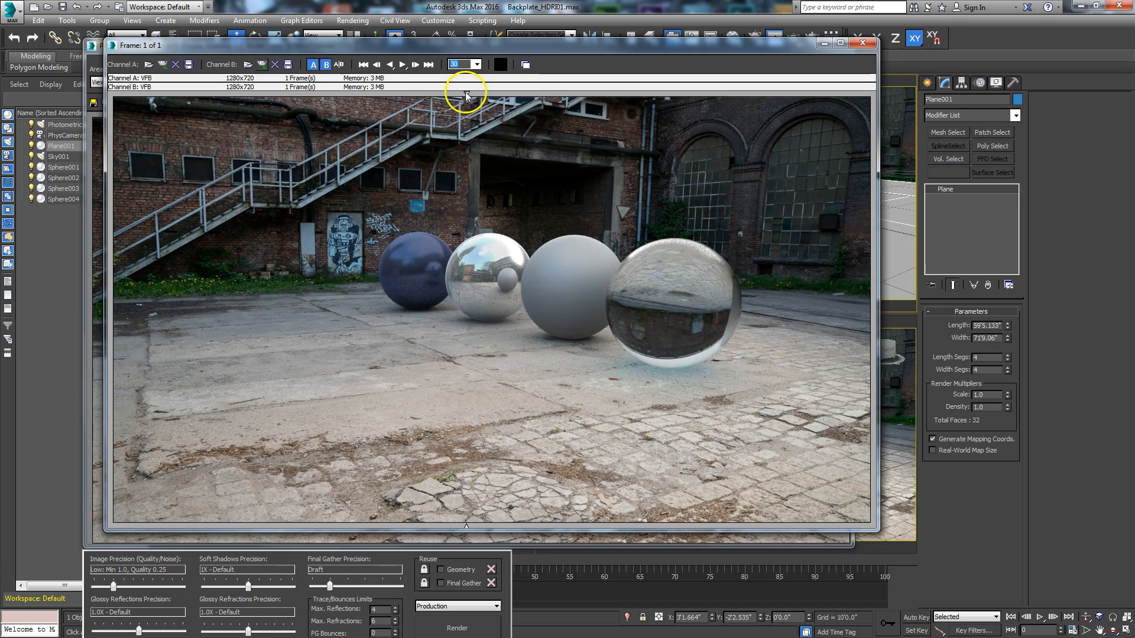
drag(466, 94, 805, 106)
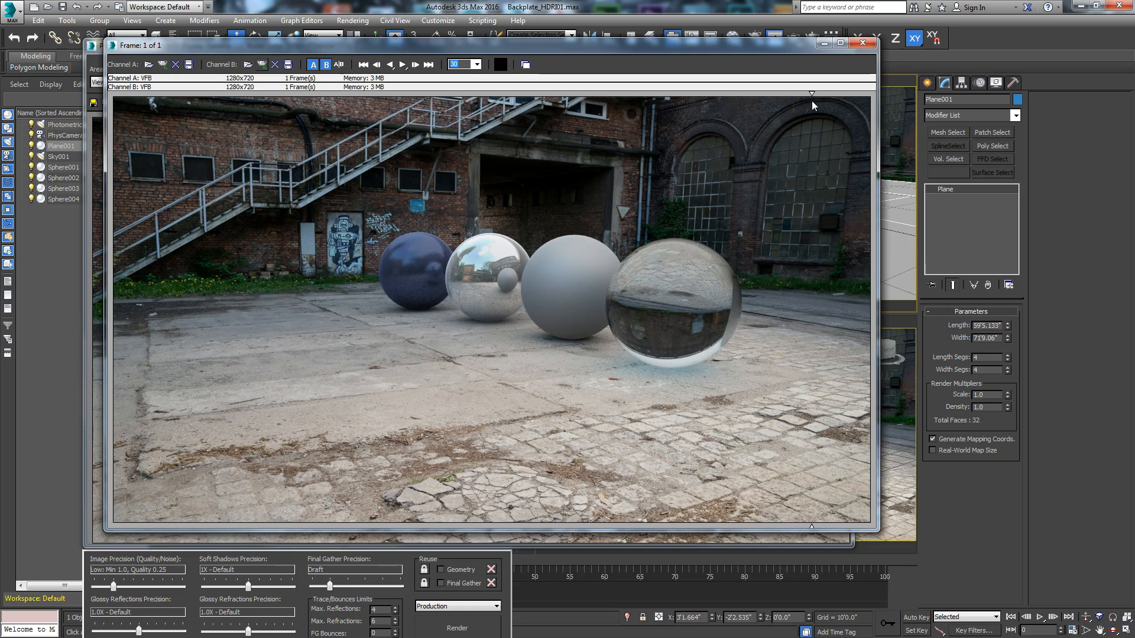
drag(812, 102, 459, 134)
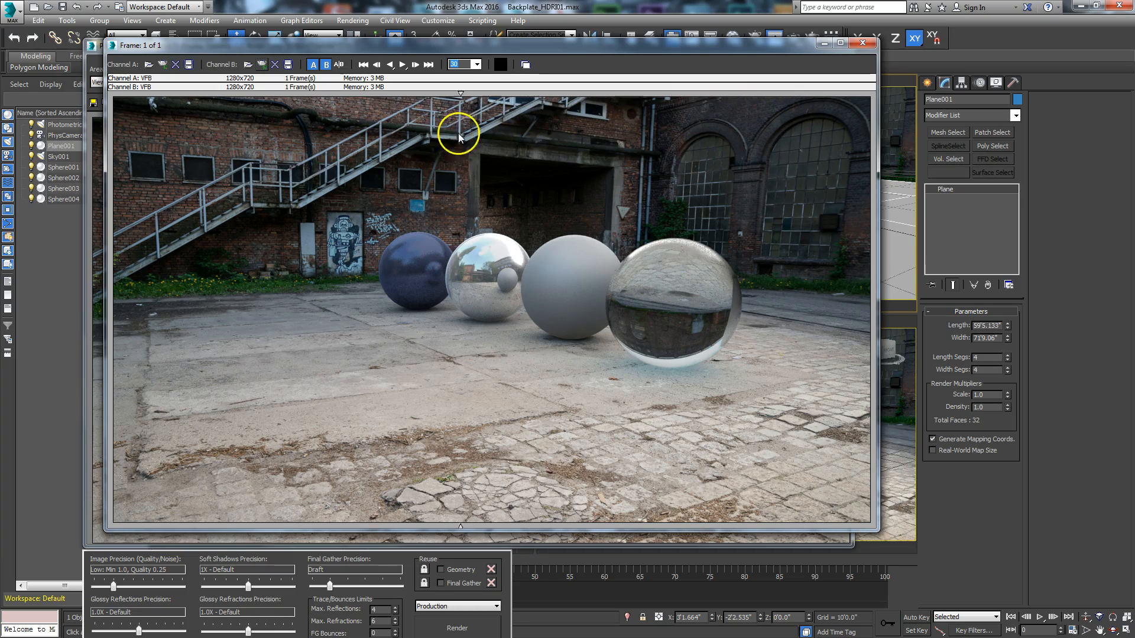
drag(229, 168, 348, 170)
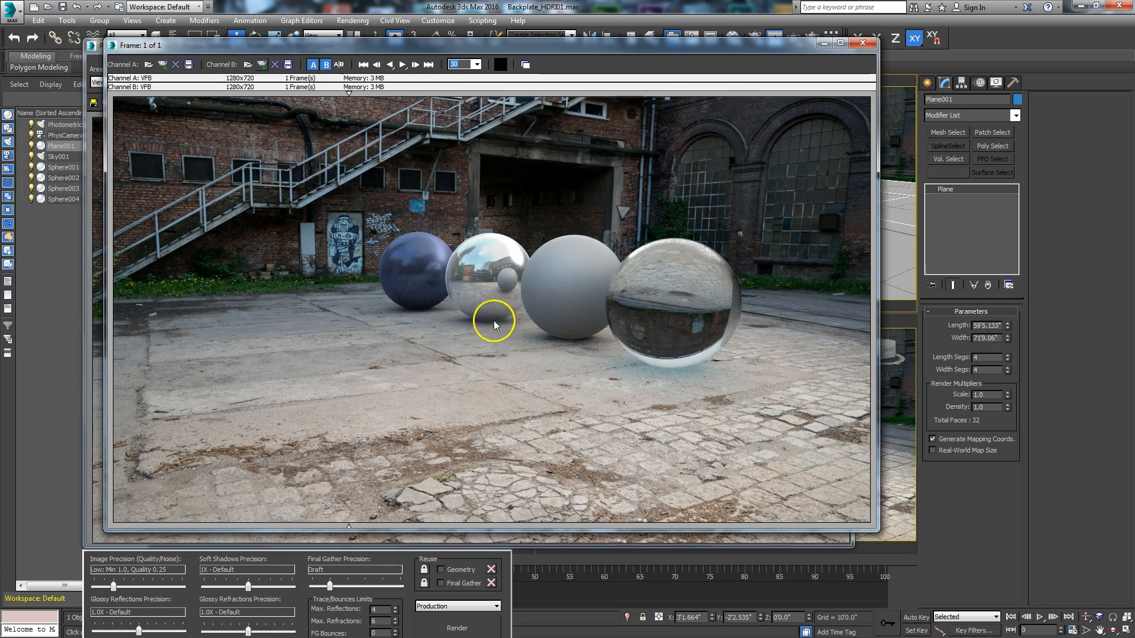
drag(373, 132, 304, 229)
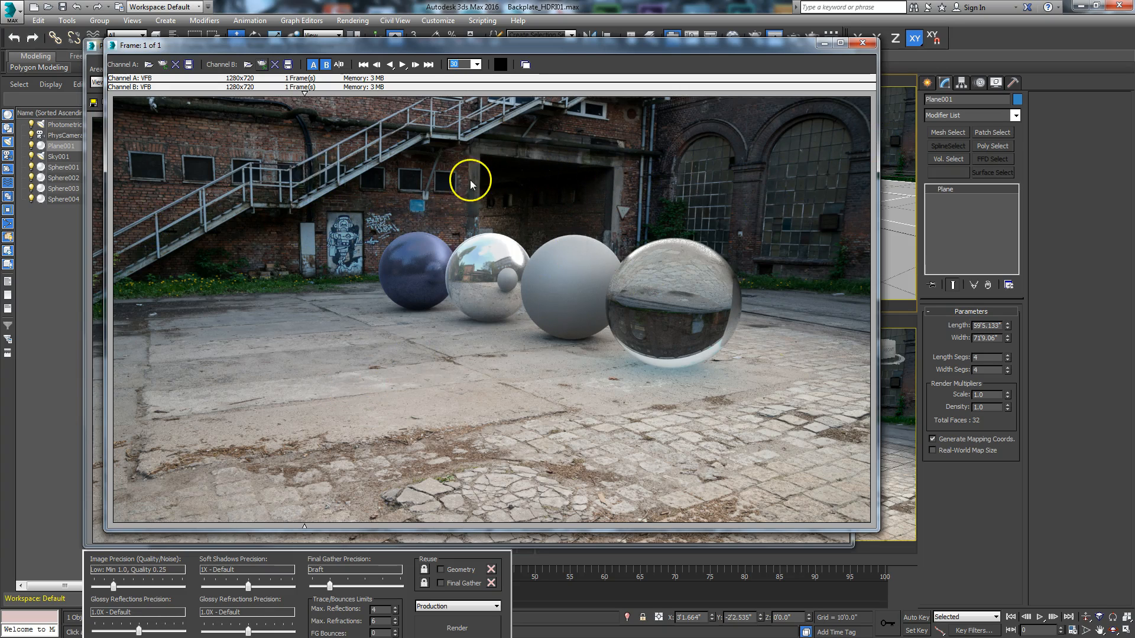
drag(397, 175, 253, 210)
mouse_move(368, 180)
mouse_down()
mouse_move(466, 171)
mouse_move(396, 165)
mouse_up()
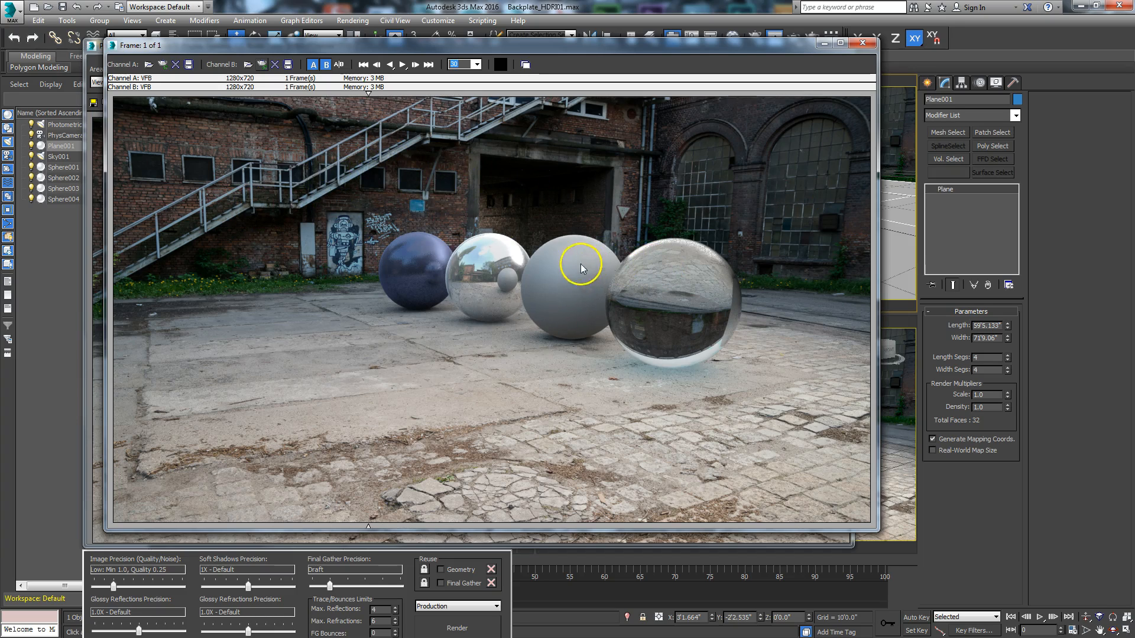
click(821, 48)
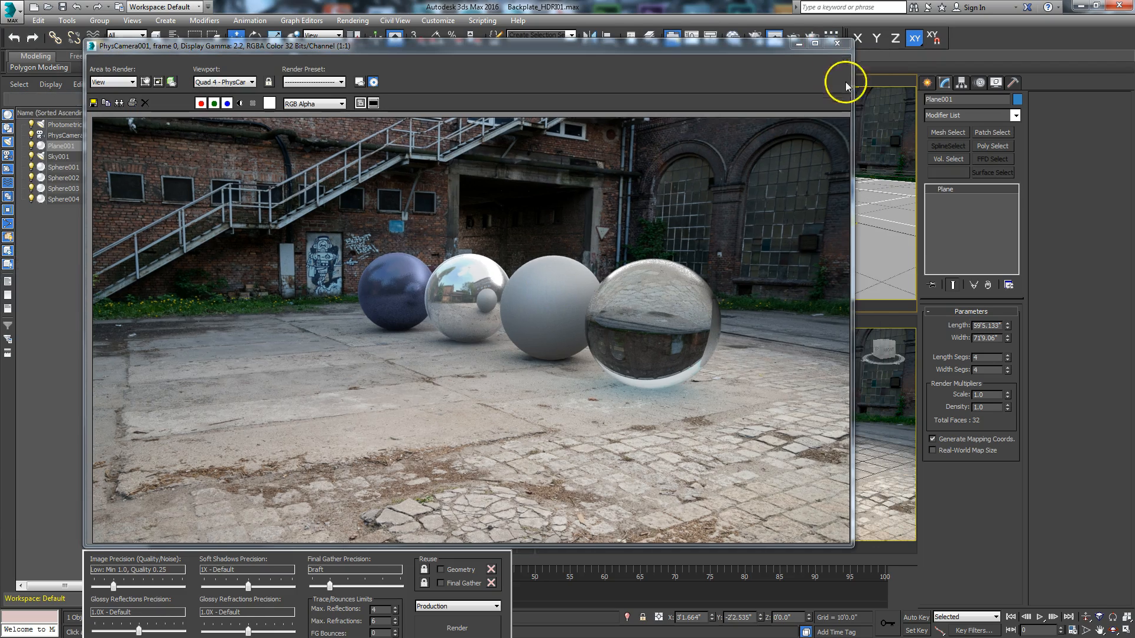
click(799, 44)
Step: Maximize the camera view and create a standard Omni light in it
click(958, 119)
click(952, 126)
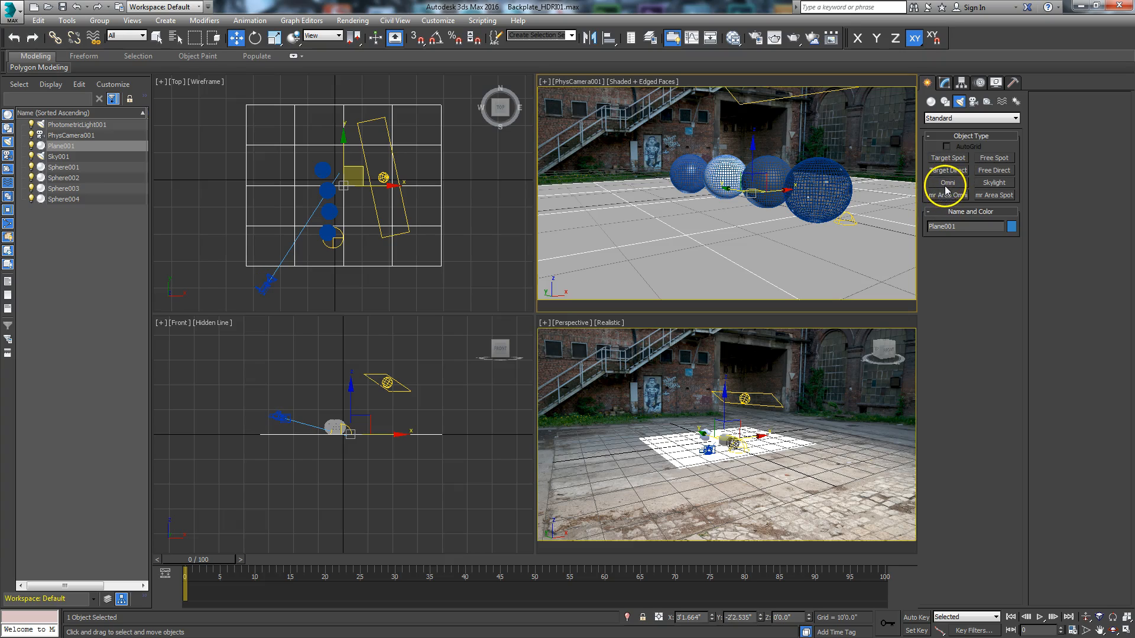
click(833, 134)
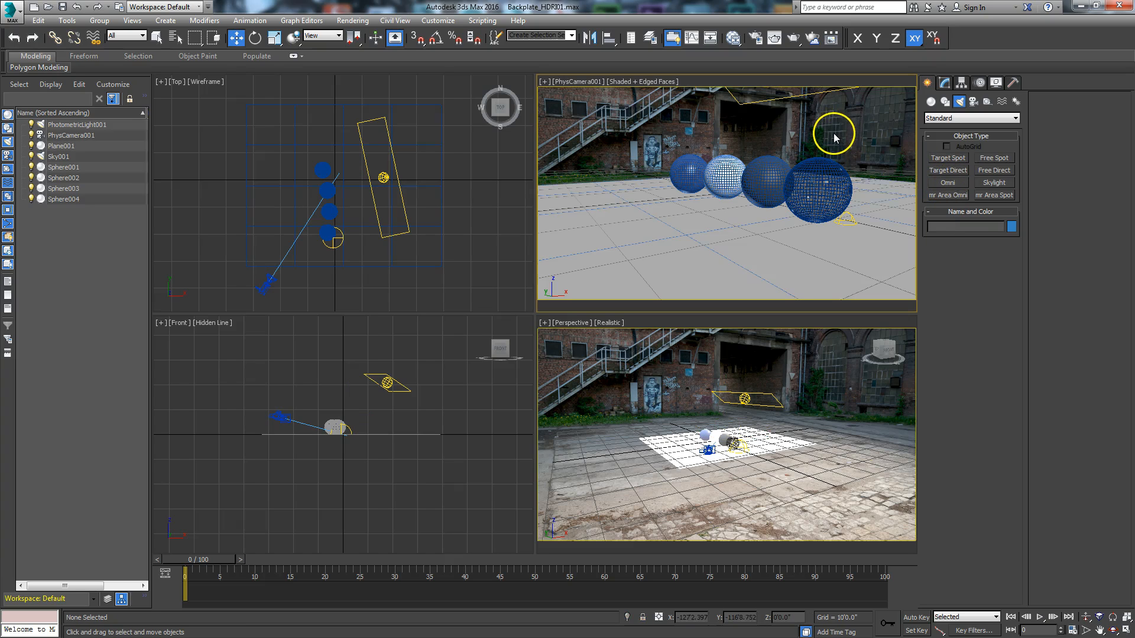
click(1126, 631)
click(955, 183)
click(801, 169)
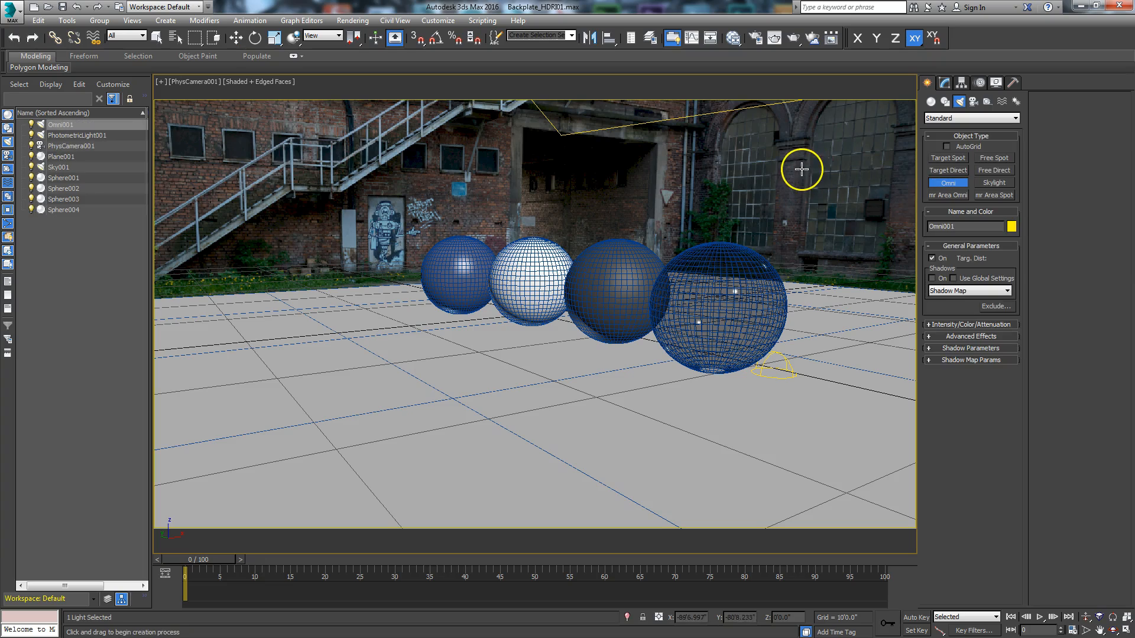
right_click(804, 172)
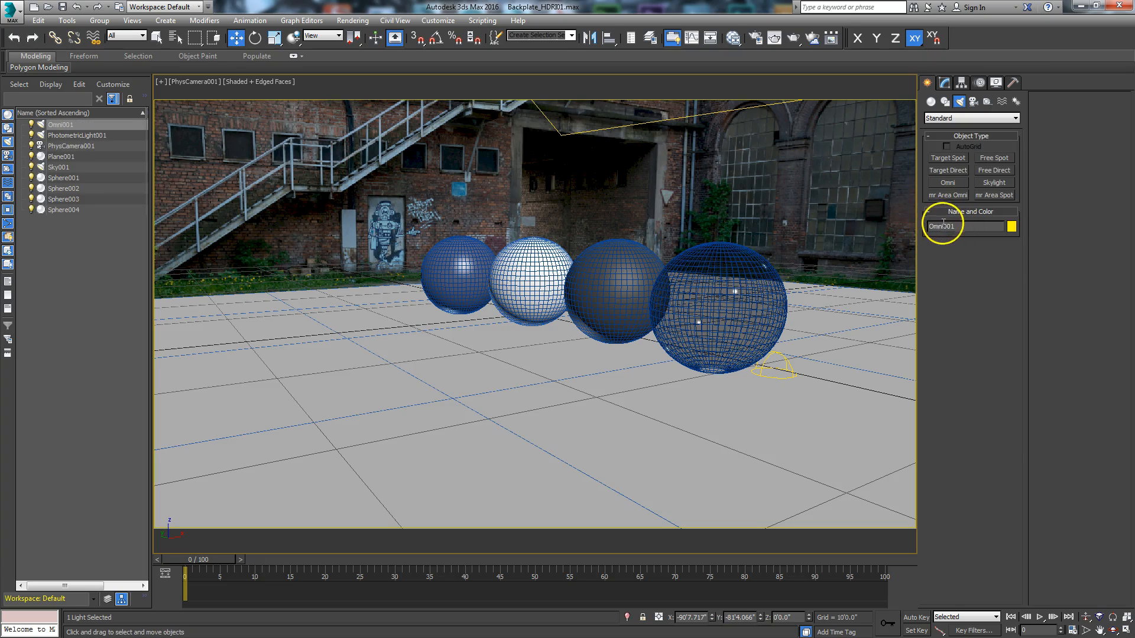
Step: Use Place Highlight to position the Omni light so its highlight falls on the upper part of the dark gray sphere
click(610, 44)
drag(609, 54, 613, 112)
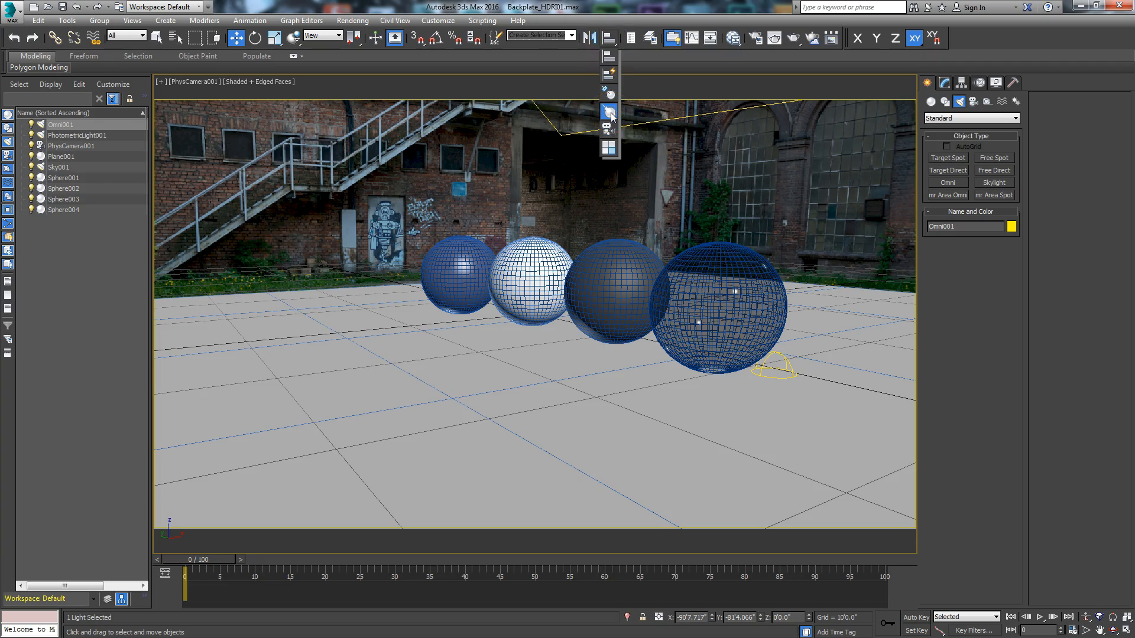
drag(611, 113, 610, 114)
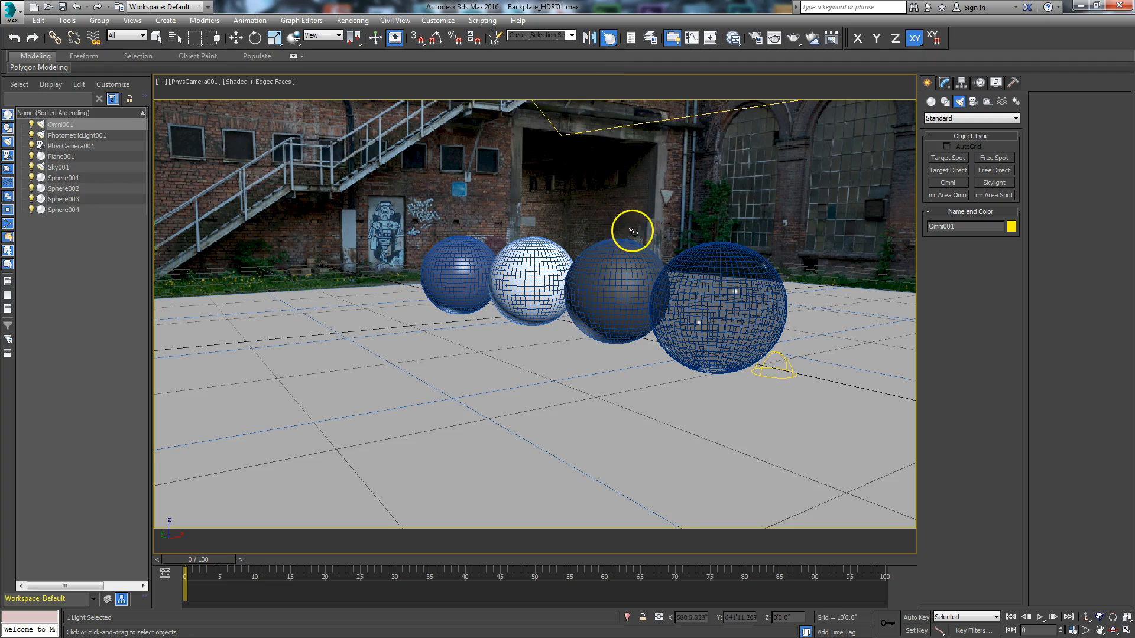
drag(626, 264, 632, 266)
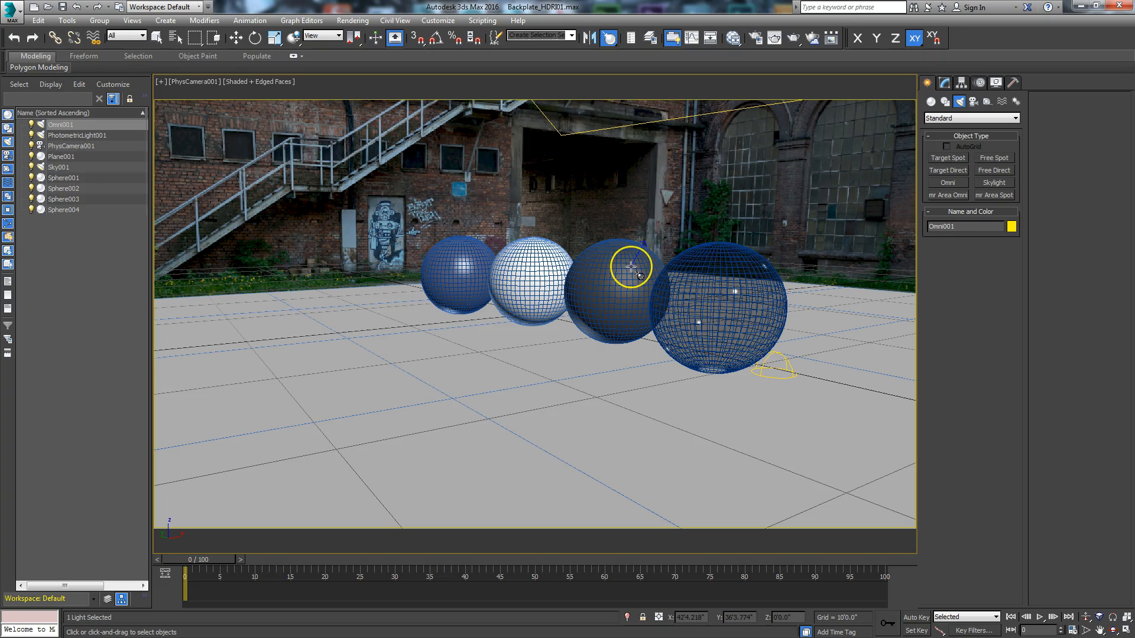
key(w)
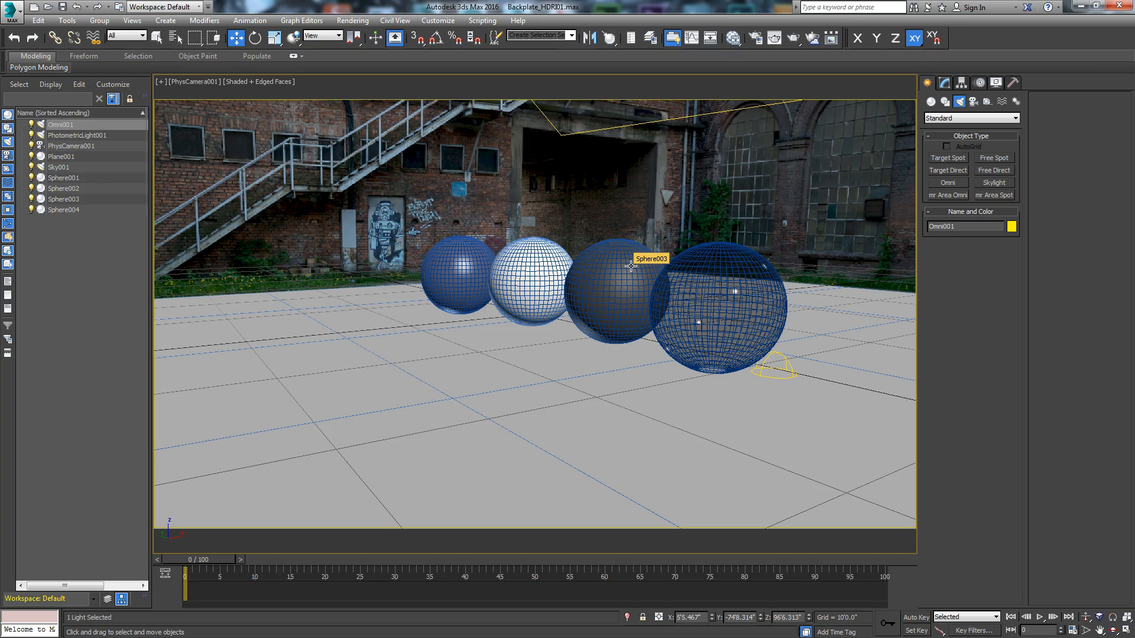
Step: Rename the dark gray sphere beside the glass one as Rubber
click(631, 266)
click(941, 88)
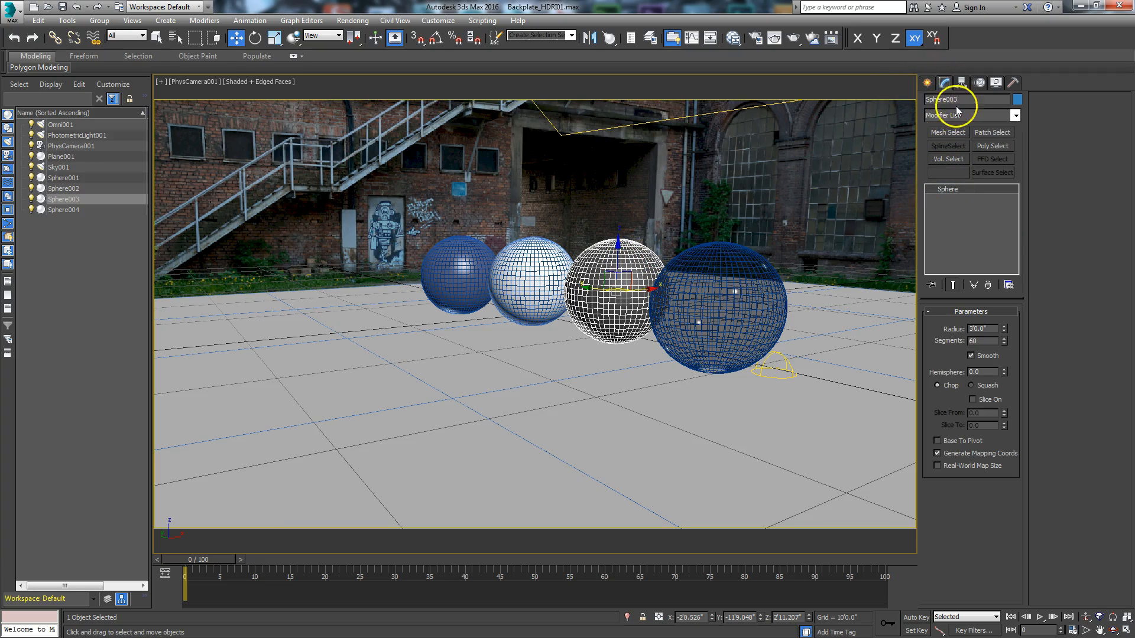
double_click(966, 99)
text(Rubber)
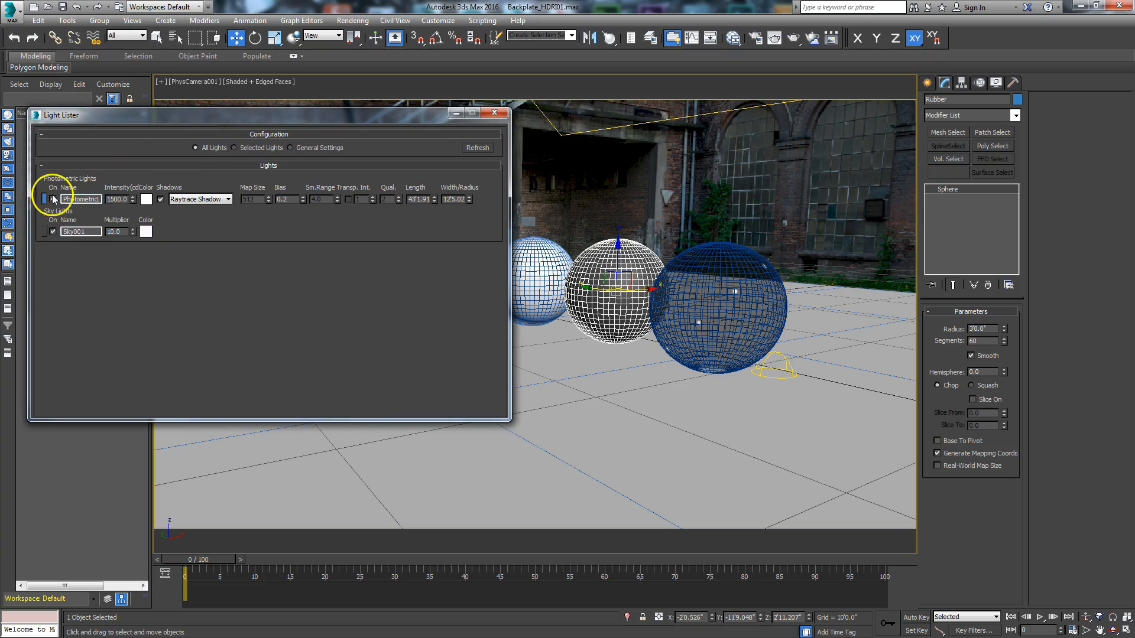
Step: Refresh the Light Lister to include the new Omni light and select that light from the list
click(44, 200)
click(325, 192)
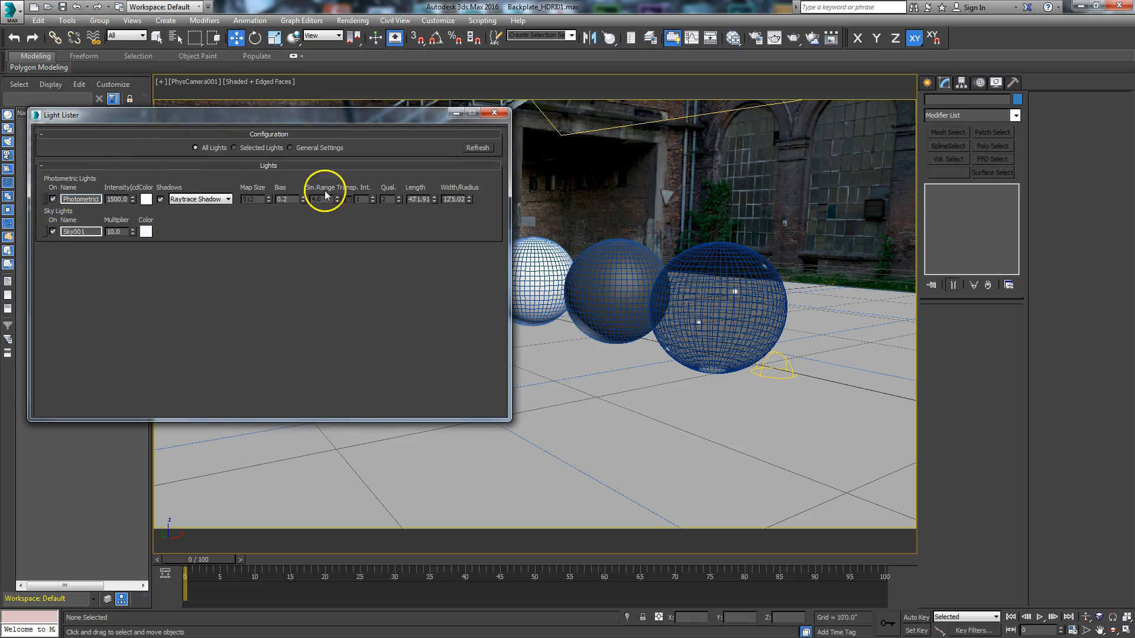
click(478, 147)
click(106, 212)
click(43, 200)
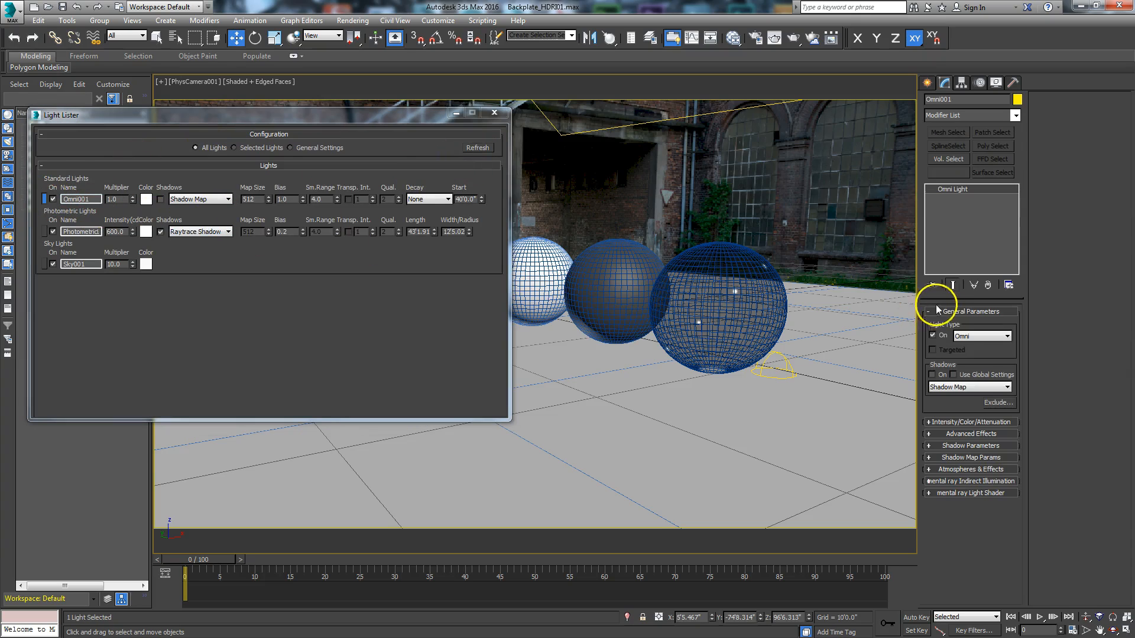
Step: Limit the Omni light to include only the Rubber object, for both illumination and shadow casting
click(996, 403)
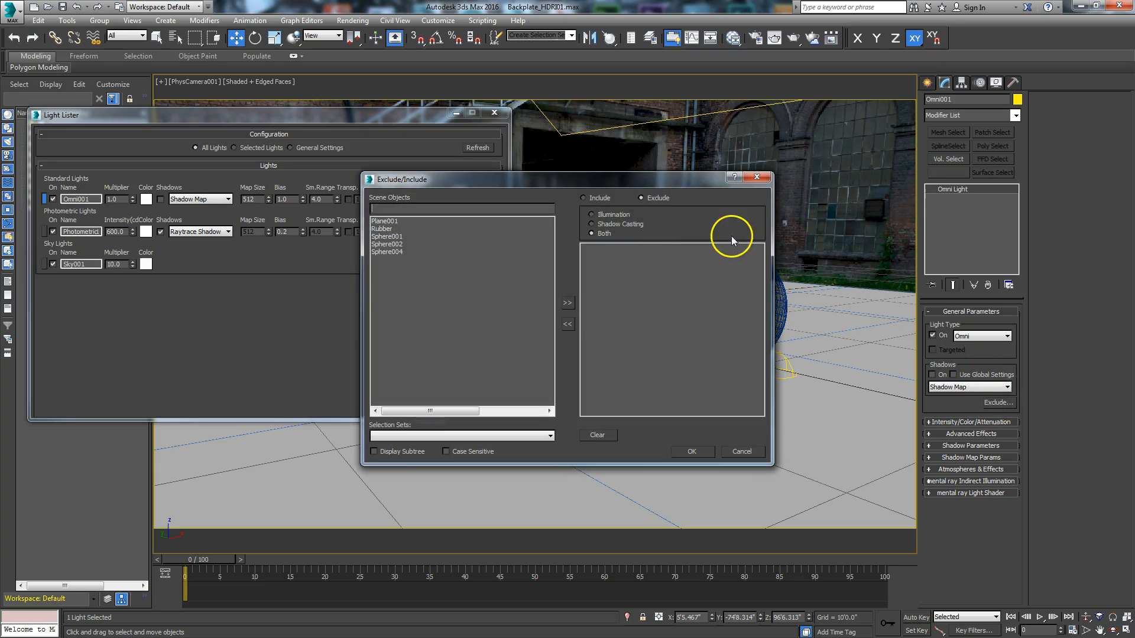
click(586, 199)
click(381, 222)
click(394, 231)
click(567, 304)
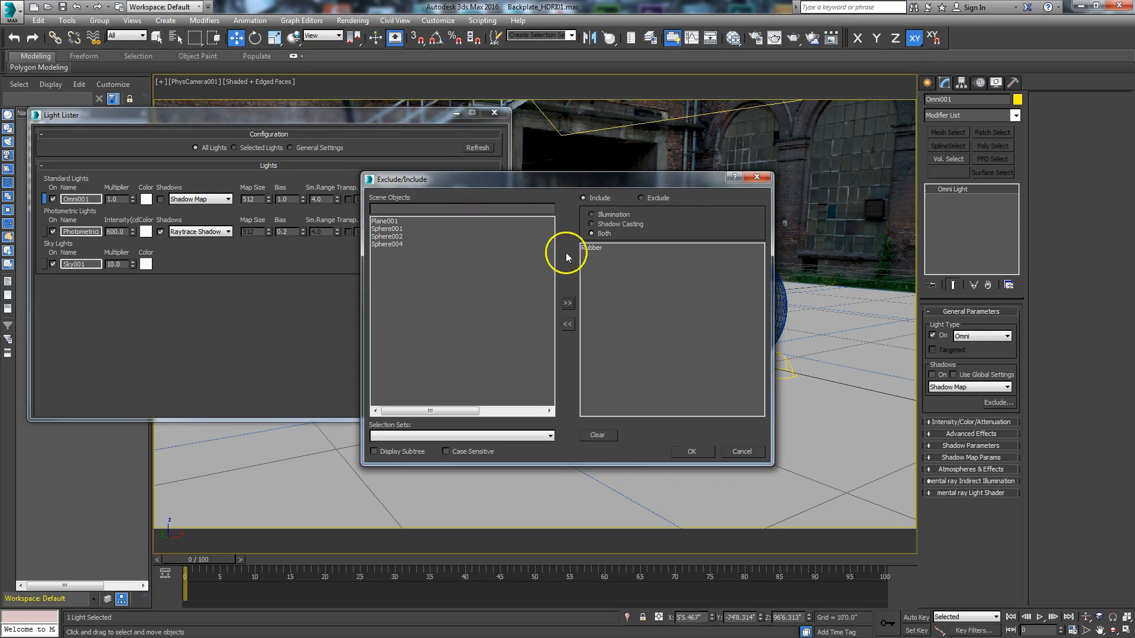
click(692, 452)
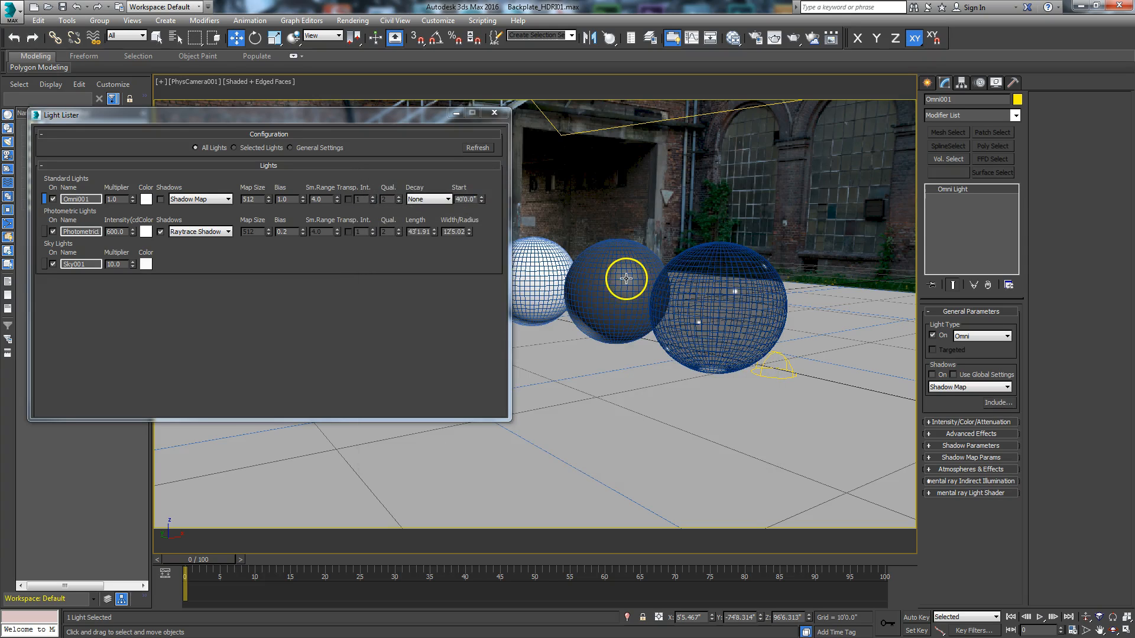
Step: Turn off the Omni light's Diffuse effect, leaving only Specular enabled, and close the Light Lister
click(959, 435)
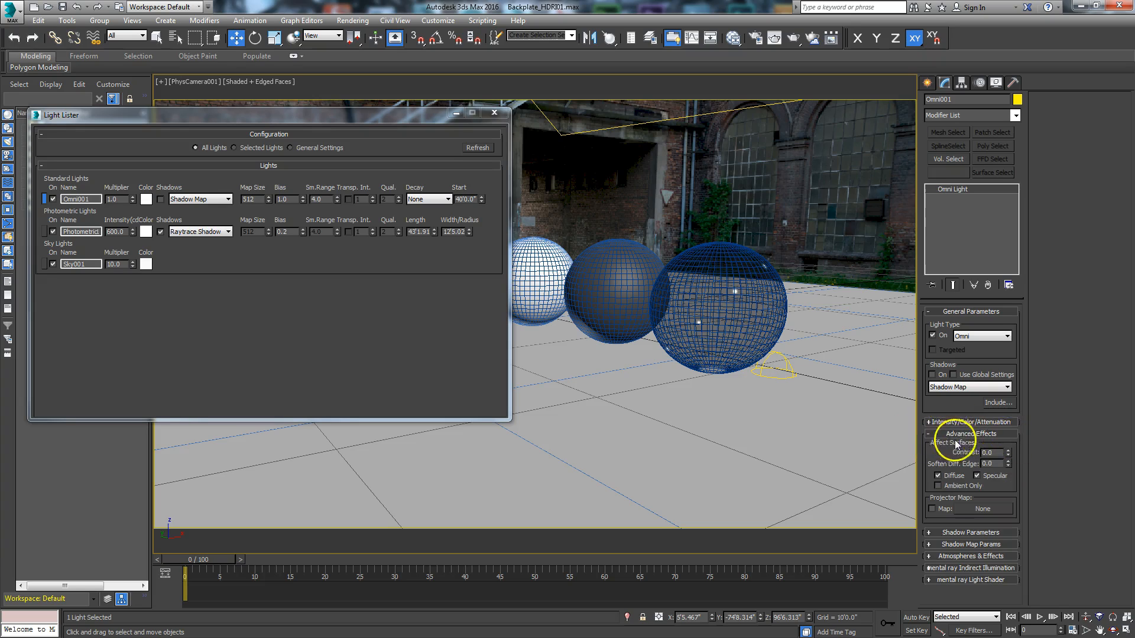
click(938, 475)
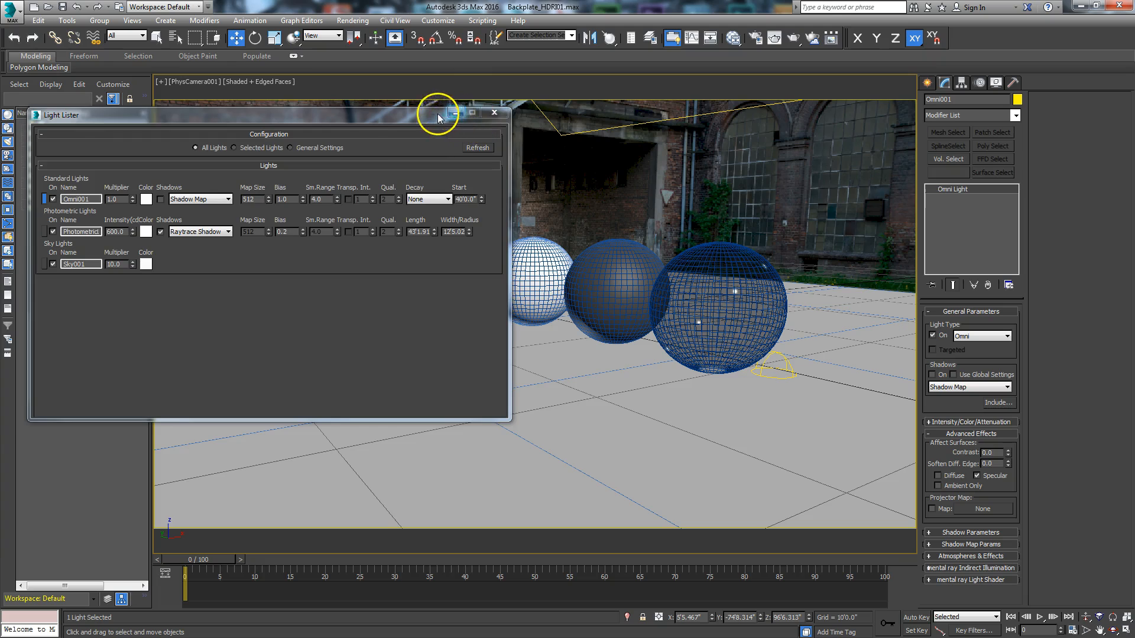
click(494, 113)
Step: Restrict rendering to a region framed closely around the gray Rubber sphere, run a test render of it and cancel it partway
click(774, 38)
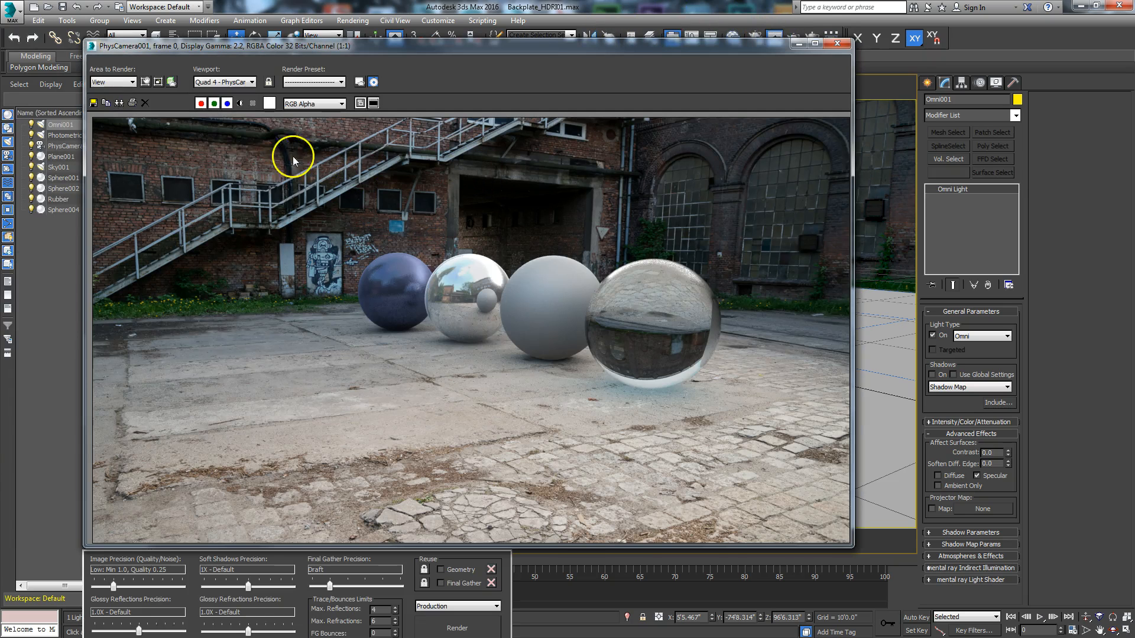
click(145, 82)
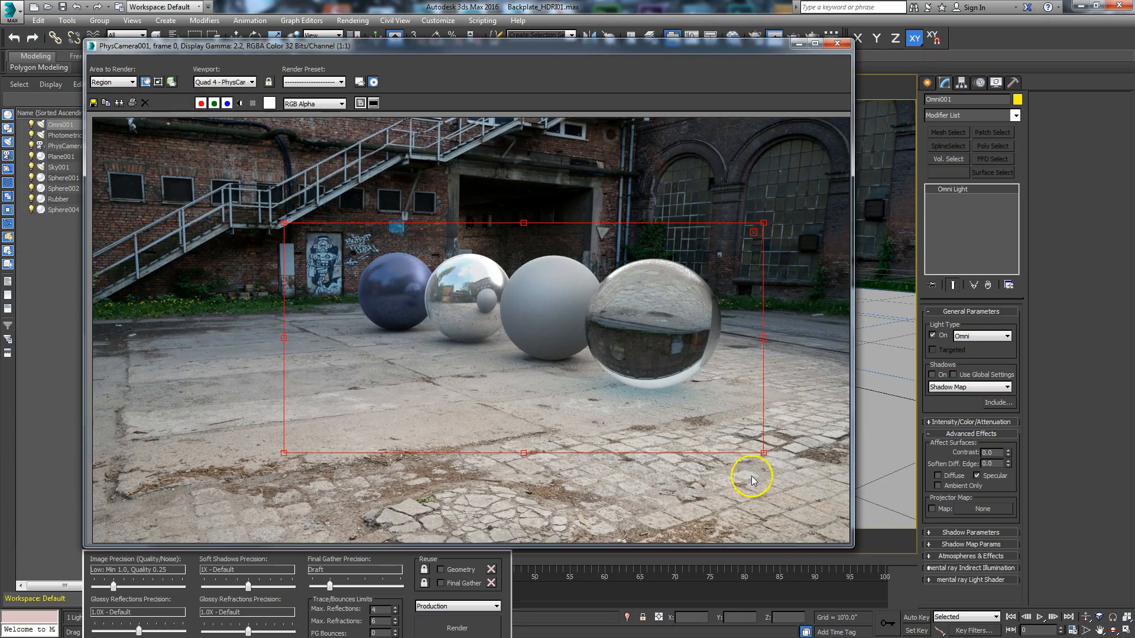
drag(764, 453, 387, 337)
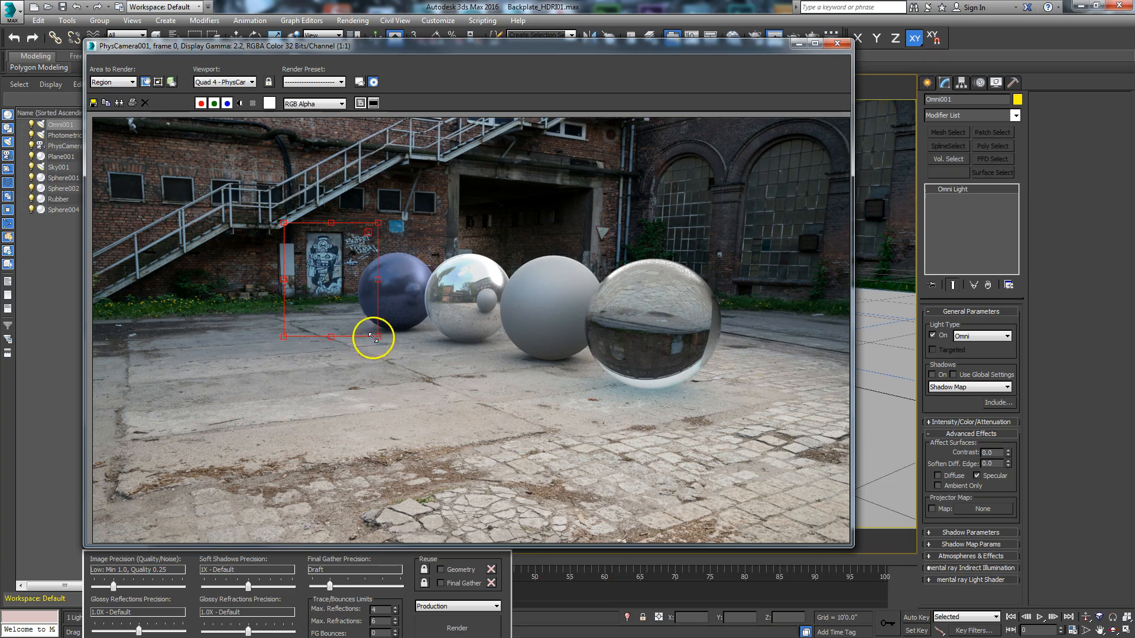
drag(321, 293, 530, 316)
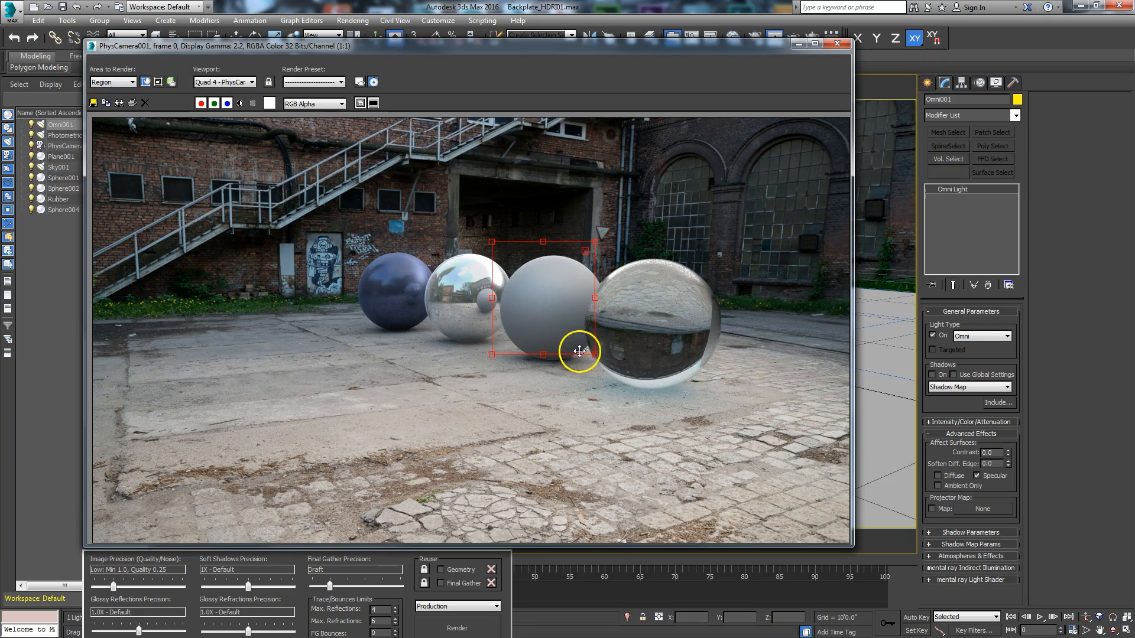
drag(595, 353, 612, 378)
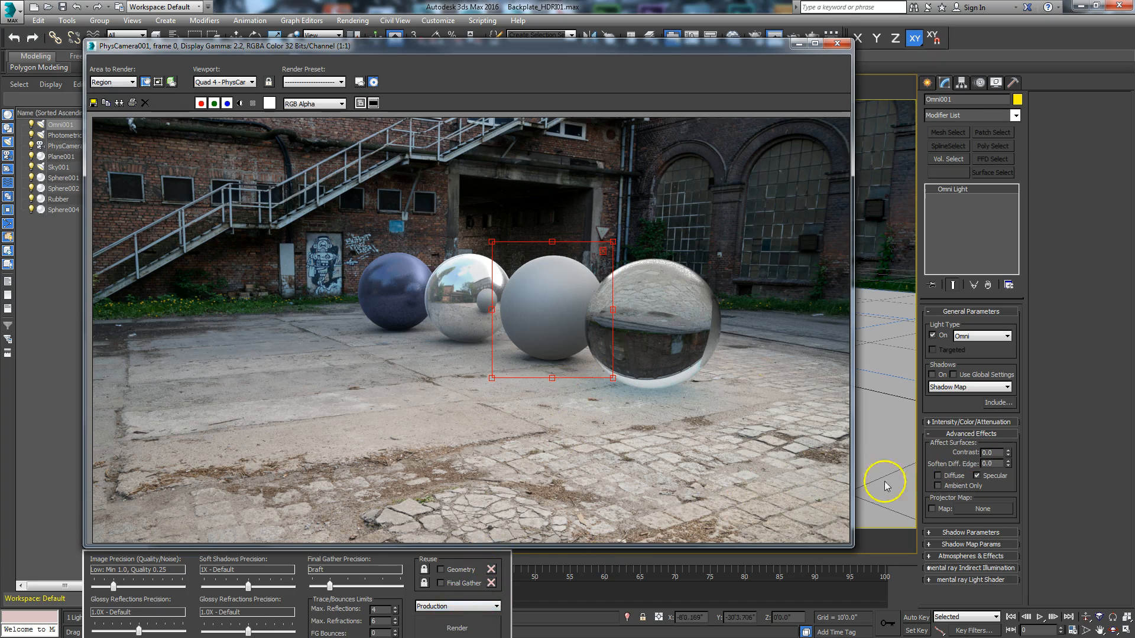
click(449, 626)
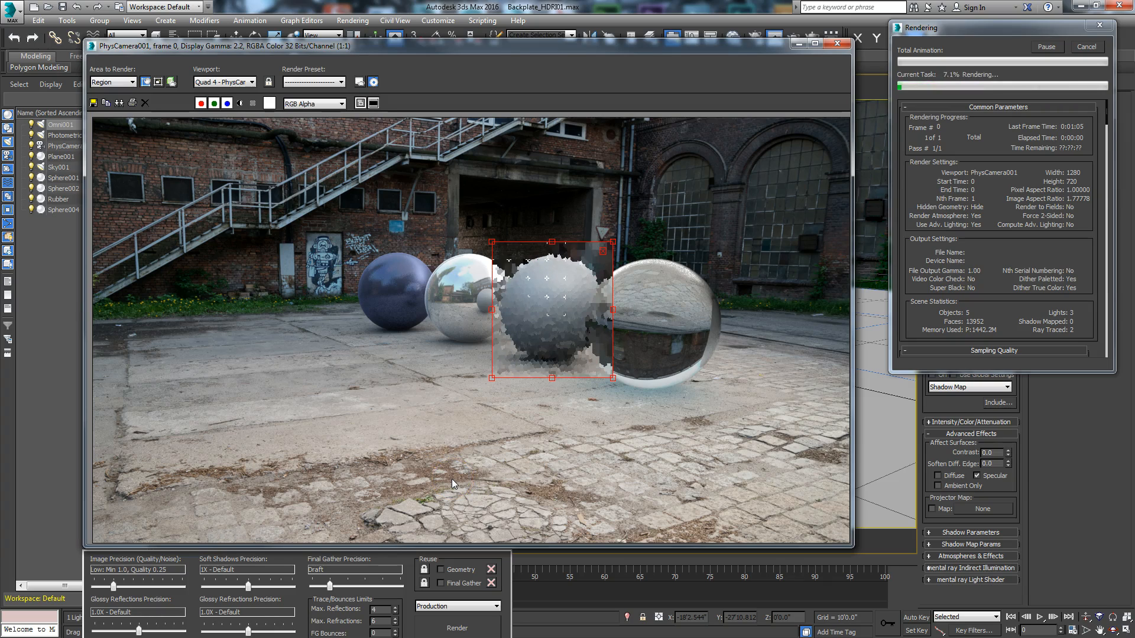
click(1089, 47)
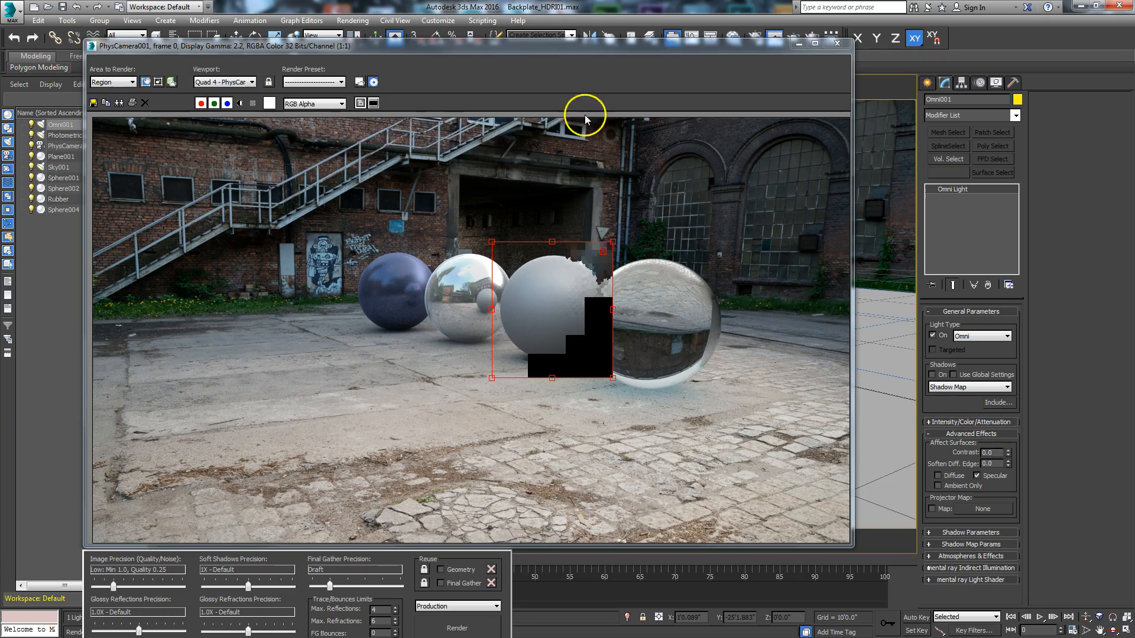
click(602, 248)
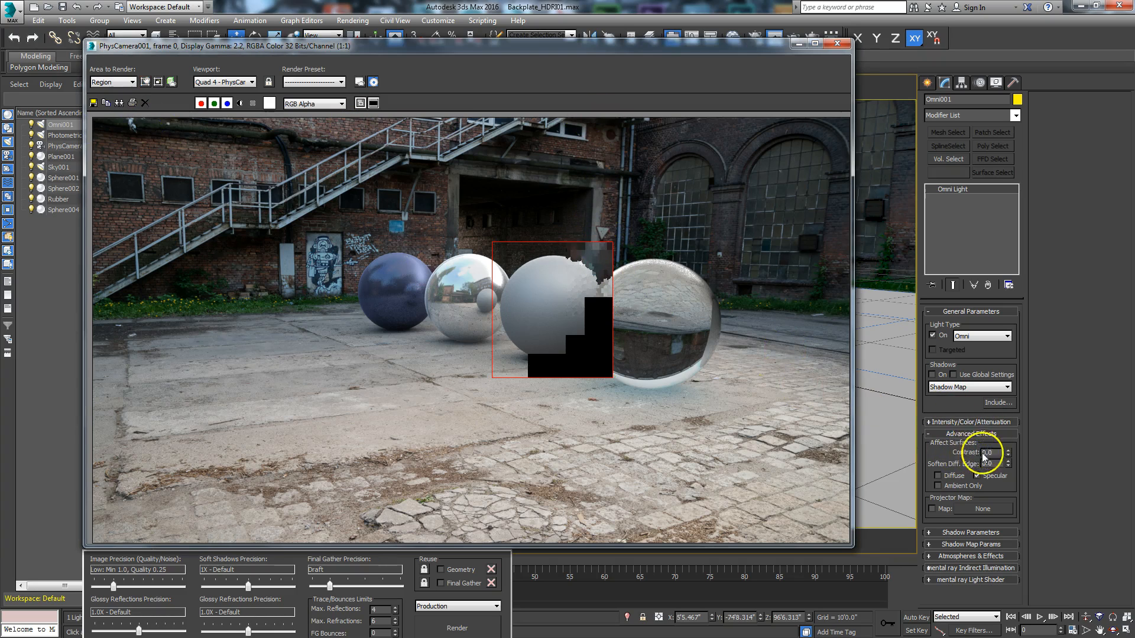
Step: Set the Omni light's intensity multiplier to 10 and render the region around the Rubber sphere
click(971, 422)
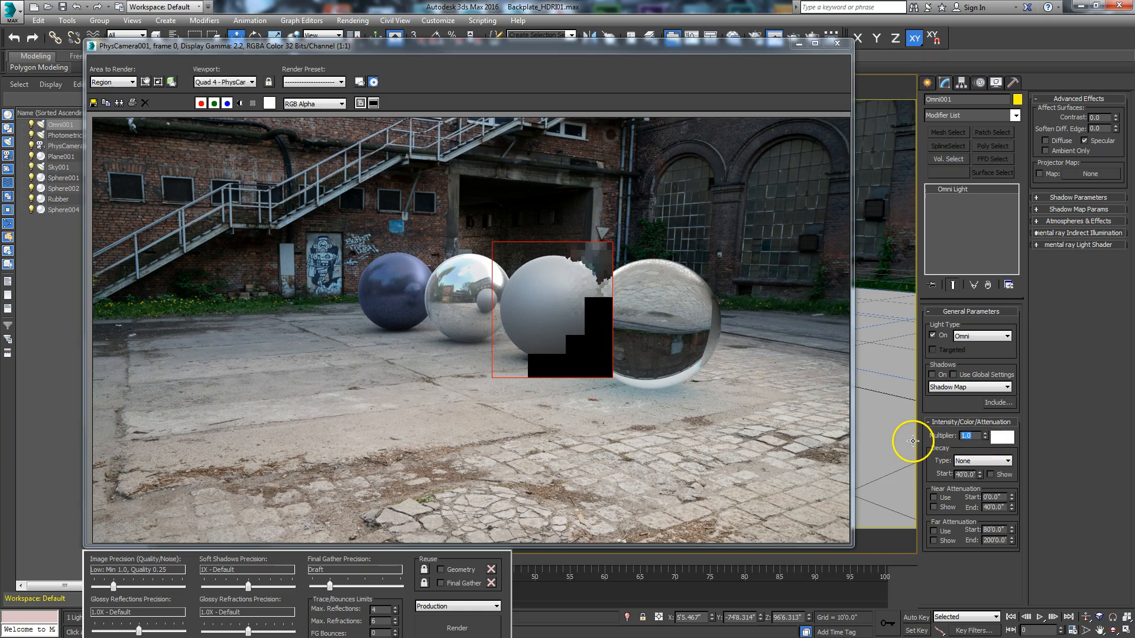
key(Return)
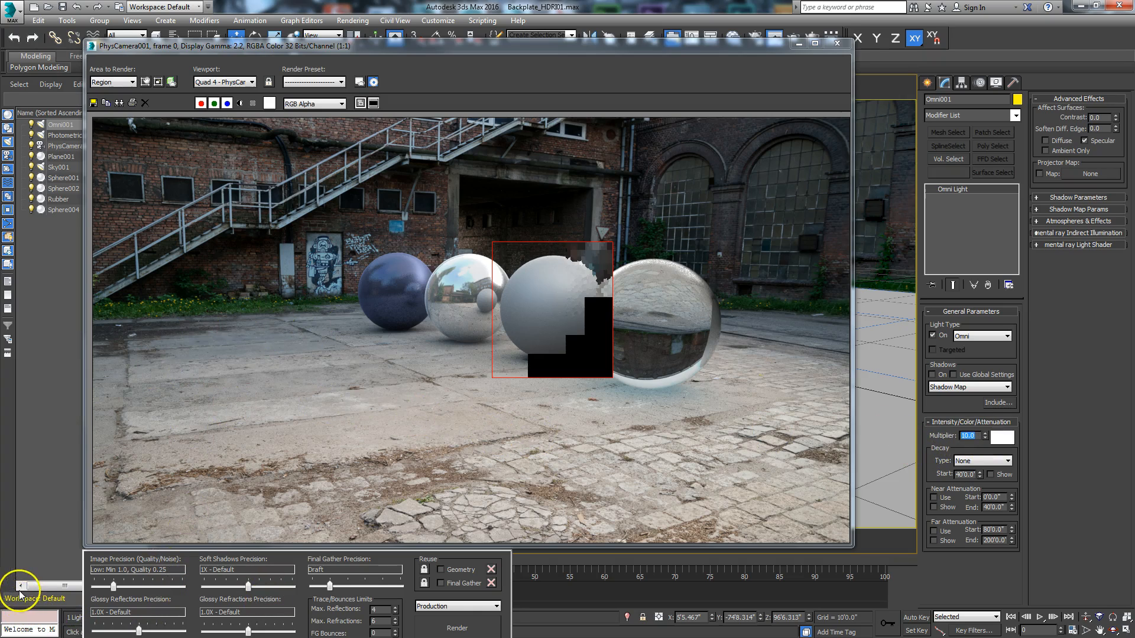
click(447, 628)
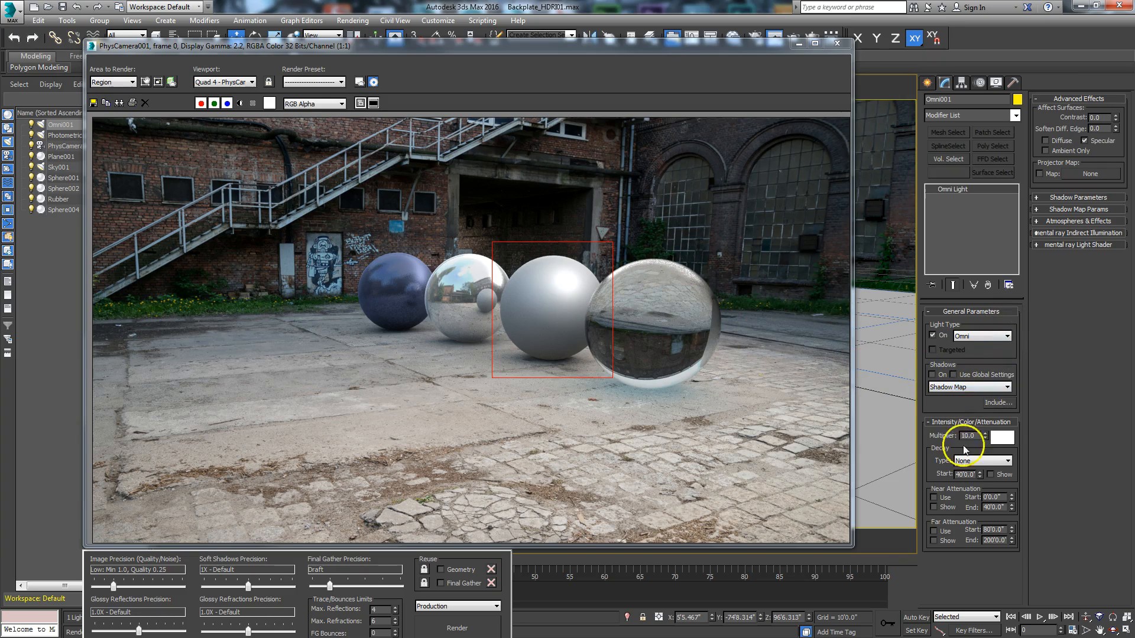
Step: Set the Omni light's multiplier to 5, render the region again and clear the rendered frame from the viewport
drag(980, 438, 953, 447)
text(5)
key(Return)
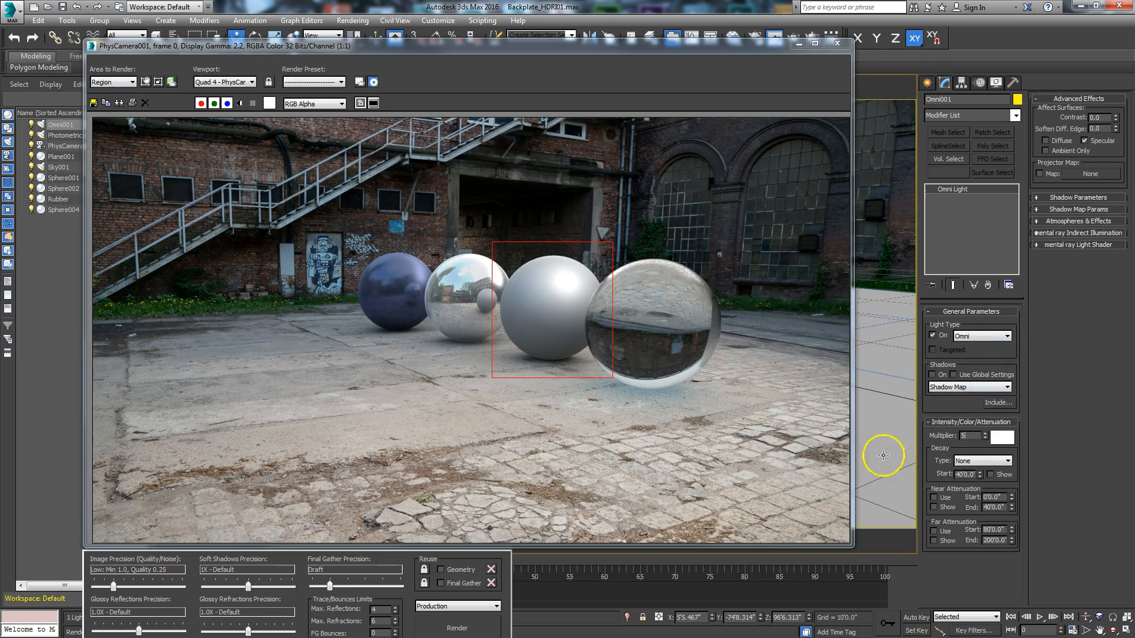
click(145, 81)
click(451, 623)
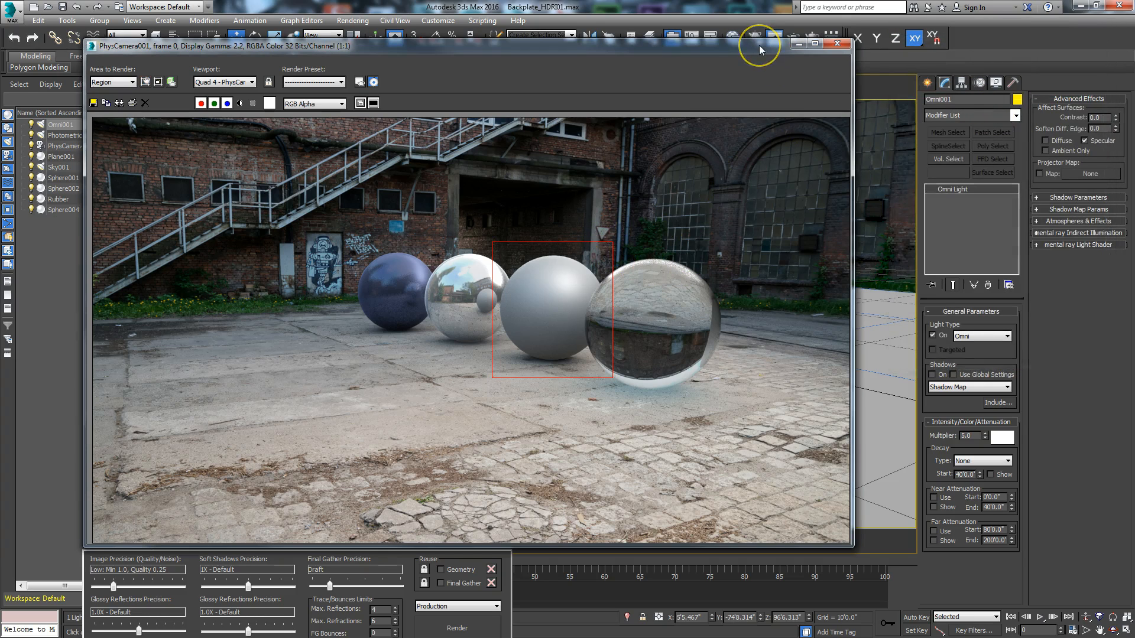
drag(759, 46, 0, 89)
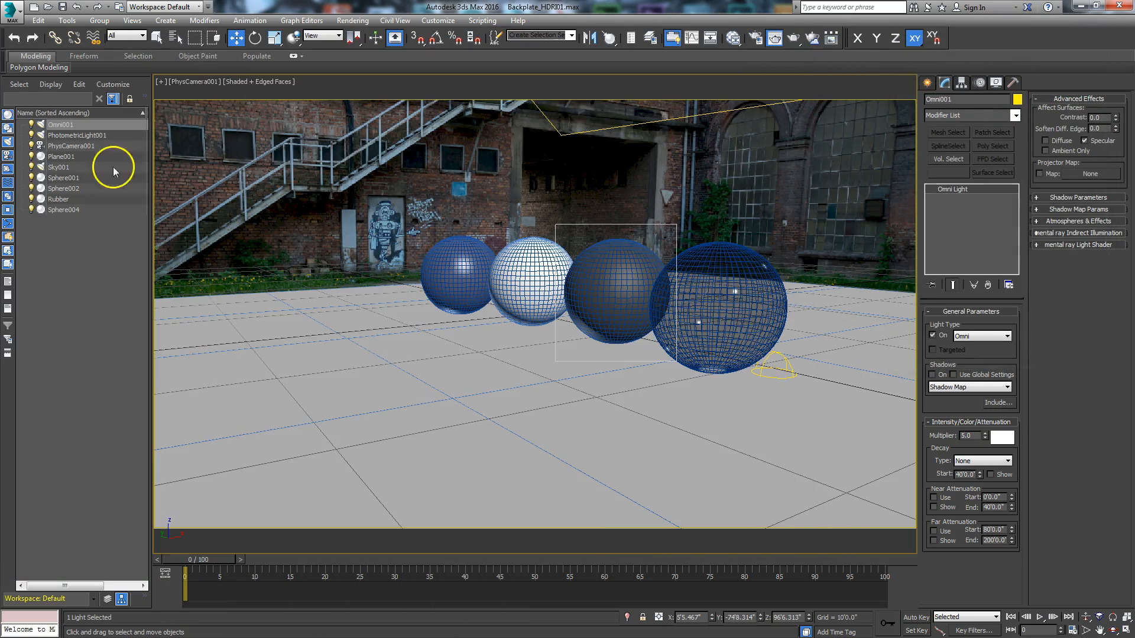
Step: Add a Shell modifier to the glass sphere with an outer amount of 0 and an inner amount of 0'3.0"
click(744, 308)
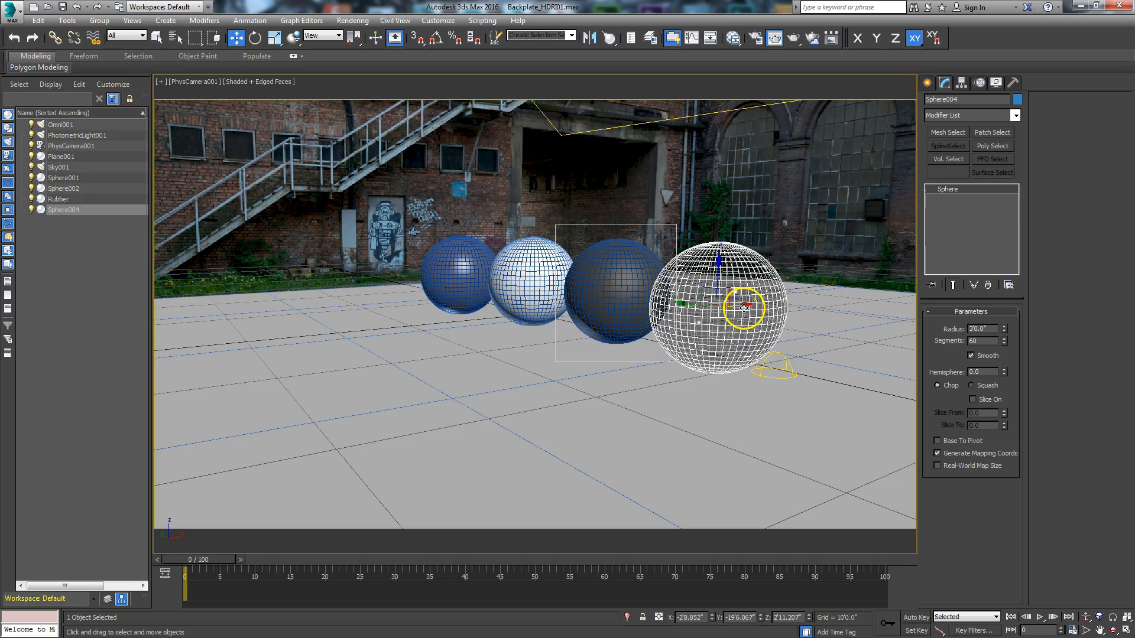
click(1016, 116)
drag(1019, 166, 1014, 361)
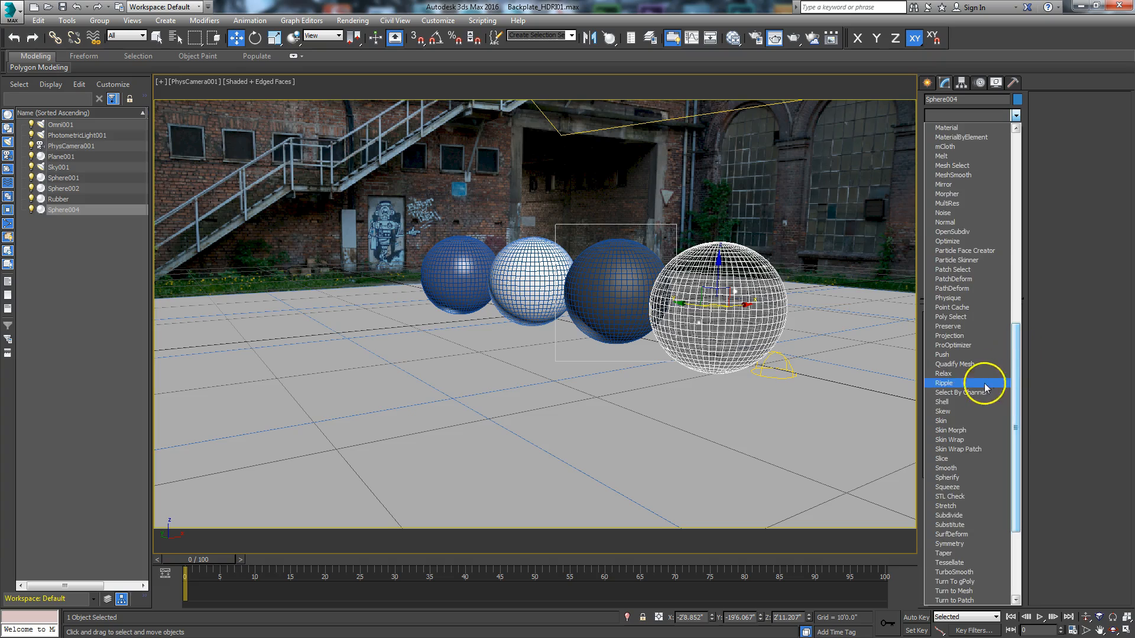
click(952, 404)
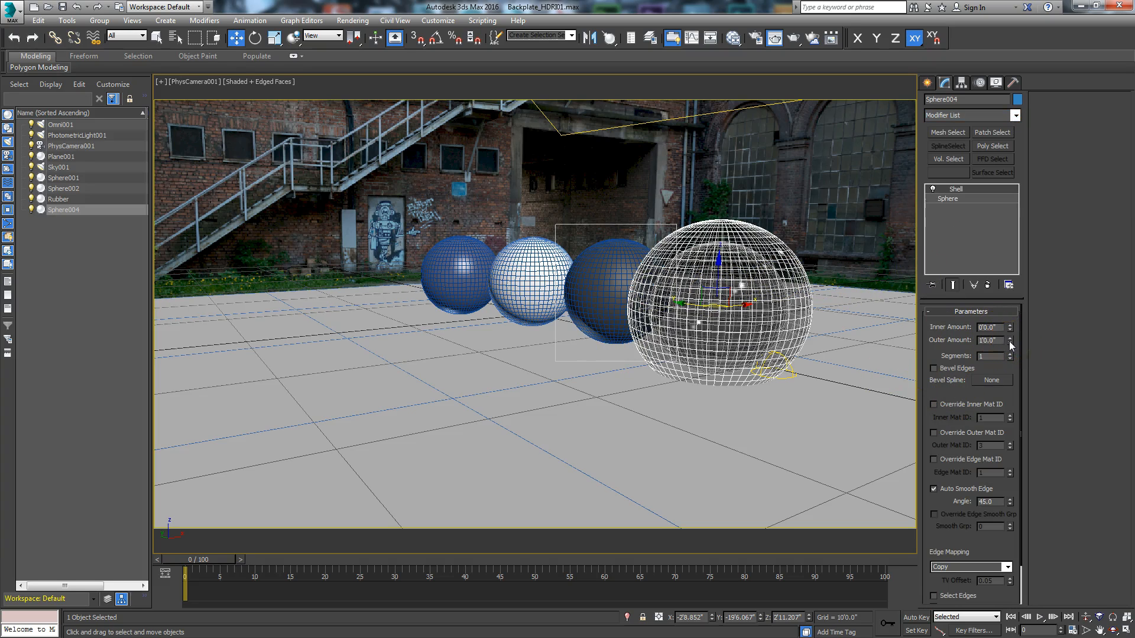
right_click(1010, 343)
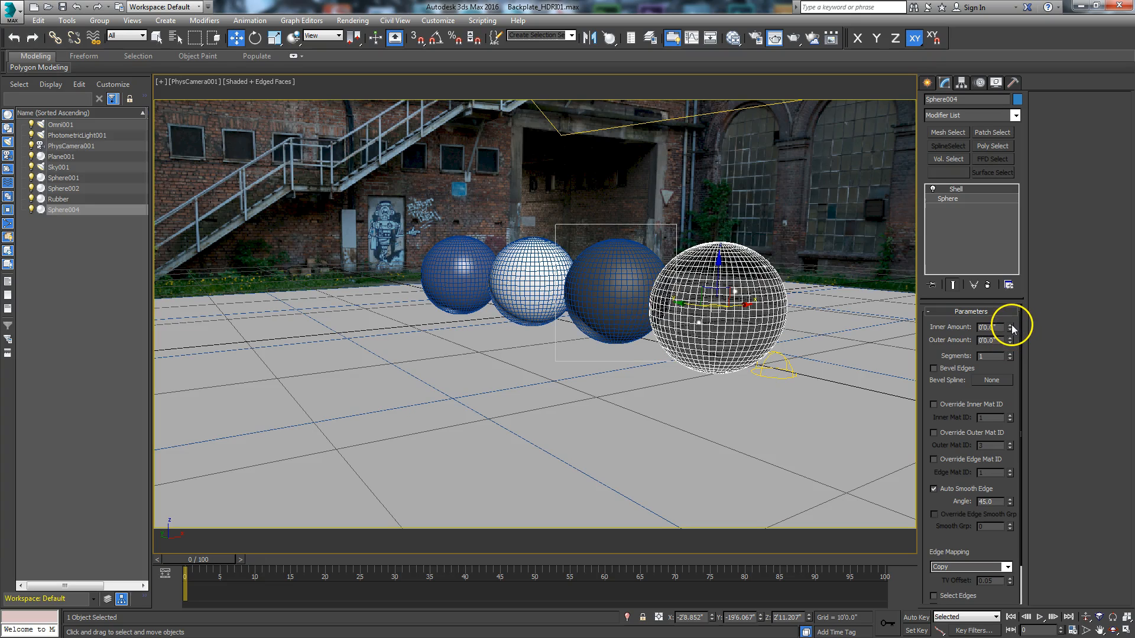
drag(1012, 328, 1012, 309)
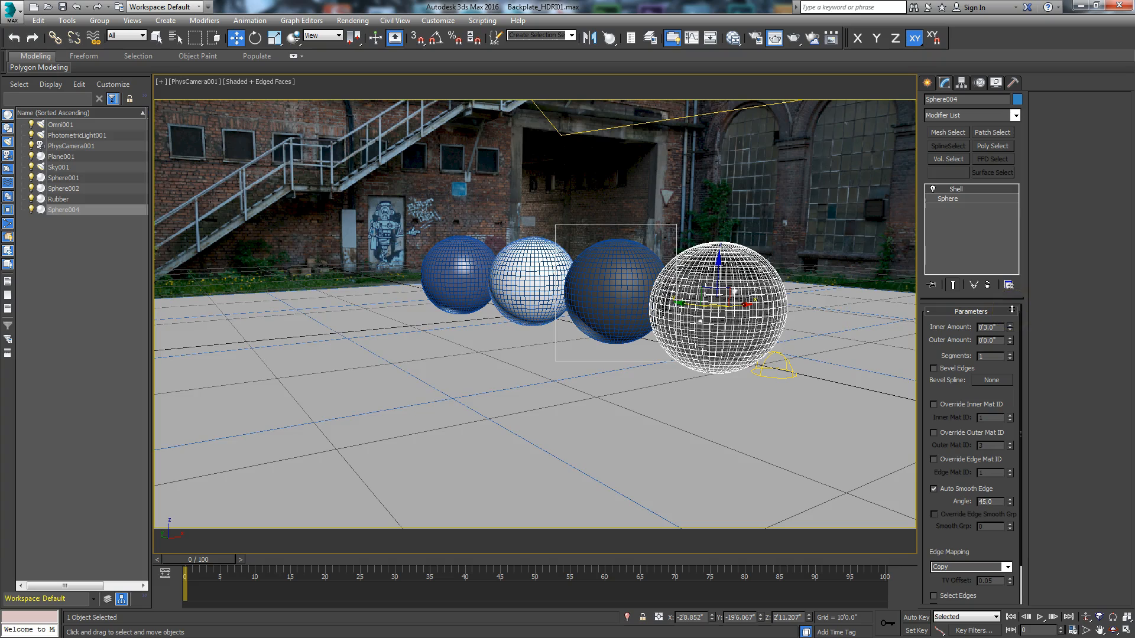
Step: Change the Front viewport to the Left view, select the glass sphere and maximize that view
click(1126, 630)
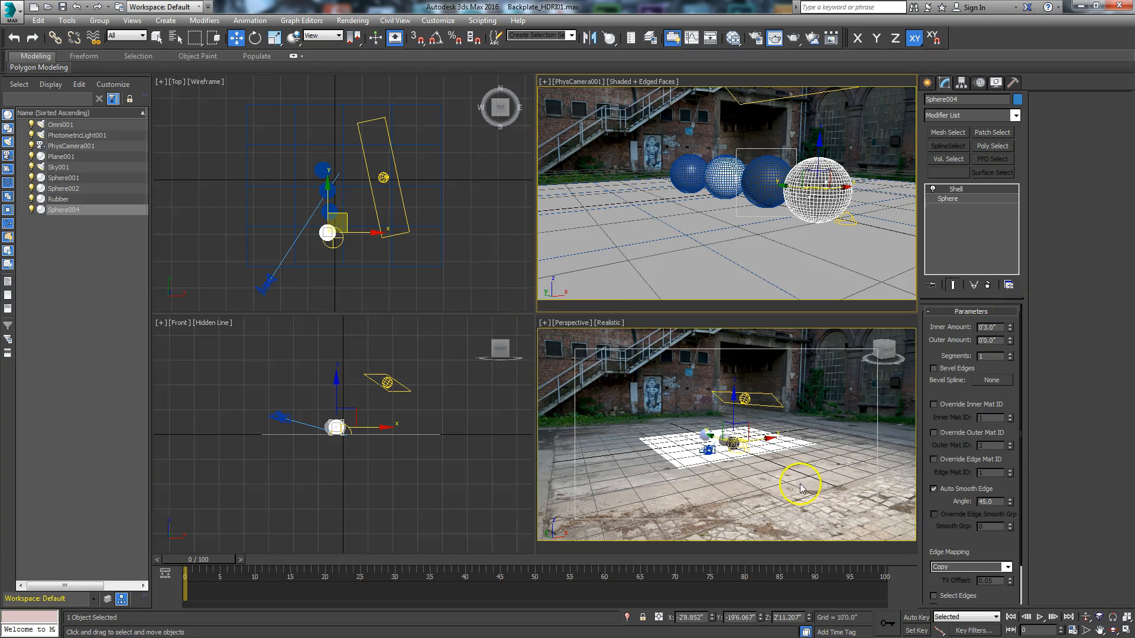
click(341, 463)
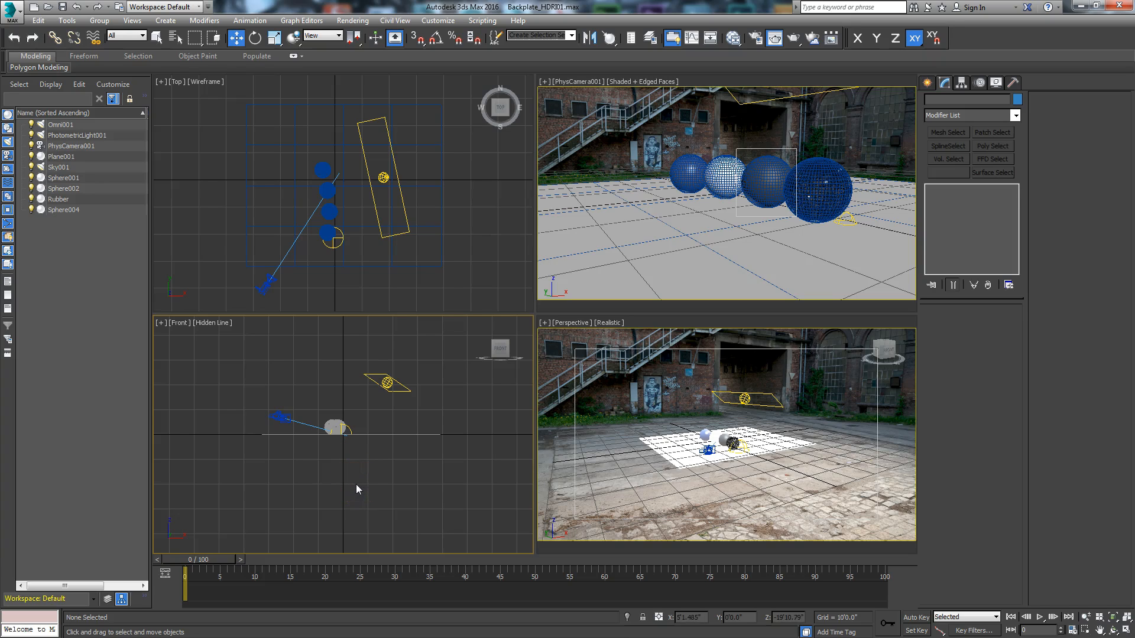
key(l)
scroll(374, 427, up, 4)
middle_drag(375, 422, 362, 522)
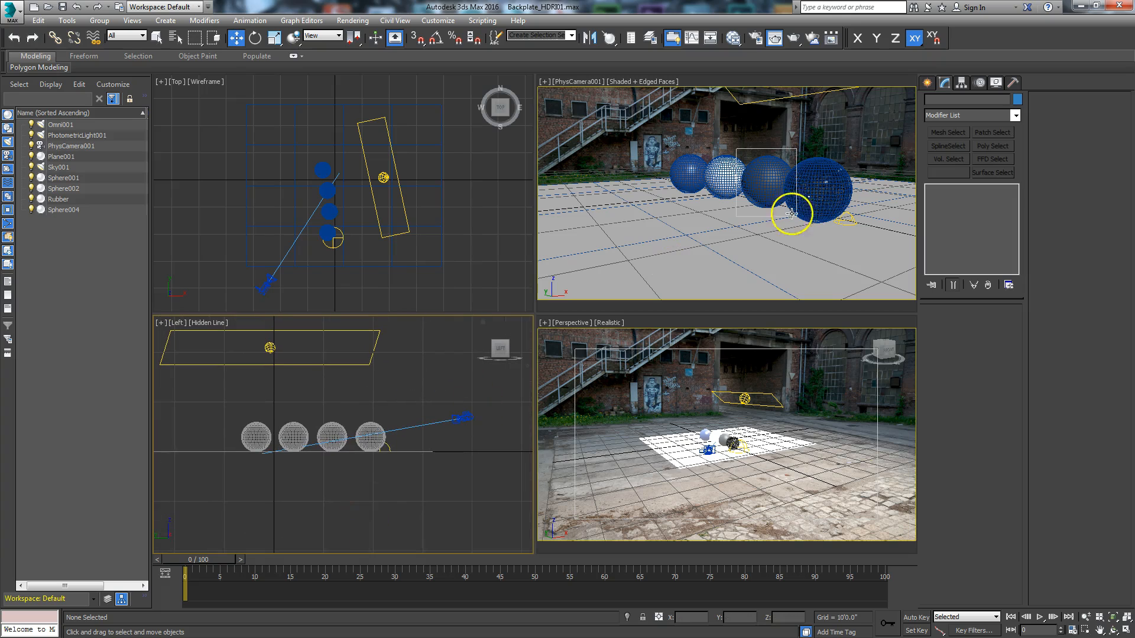
click(791, 213)
scroll(379, 491, up, 4)
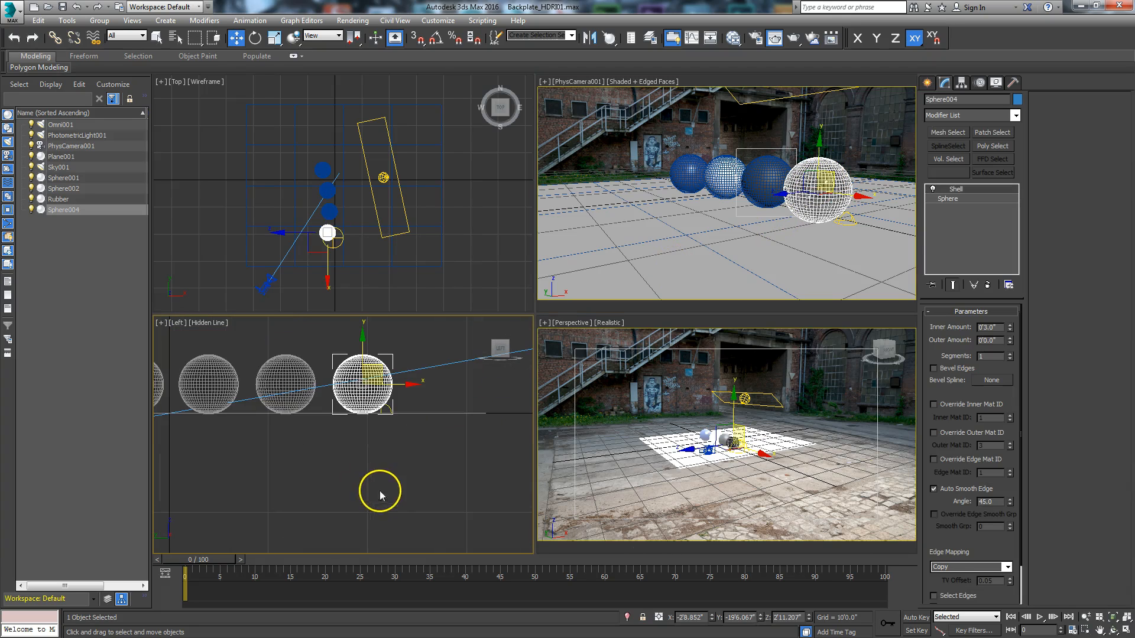
click(1124, 630)
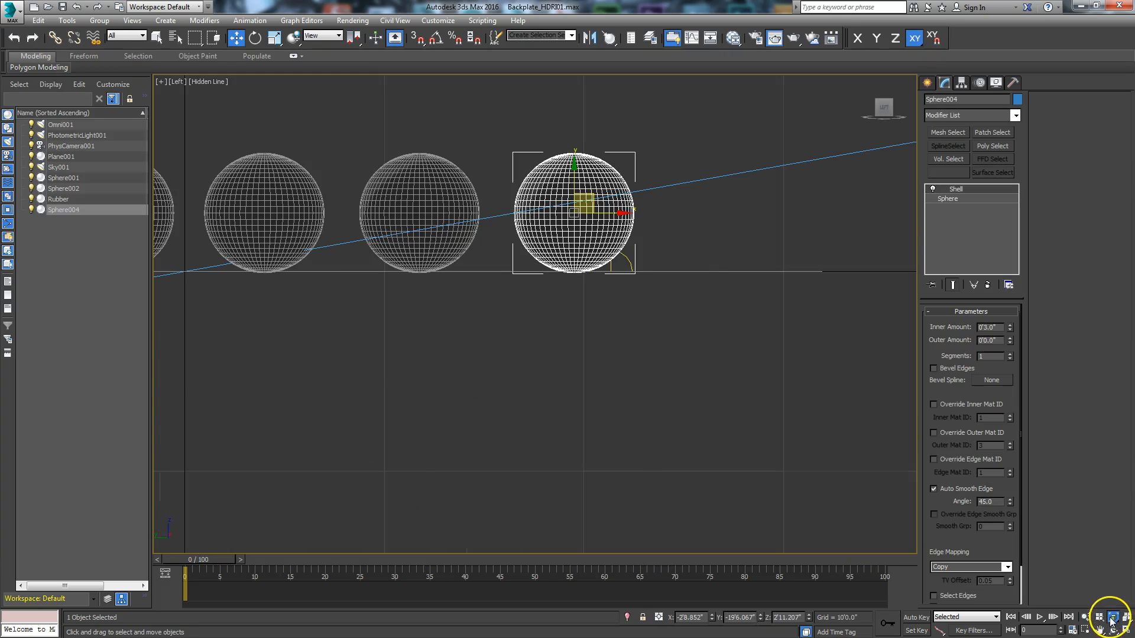
Step: Display the Left view in Wireframe and toggle the Shell modifier off and on to inspect the glass sphere's wall thickness
click(1112, 618)
click(763, 177)
click(662, 198)
click(206, 82)
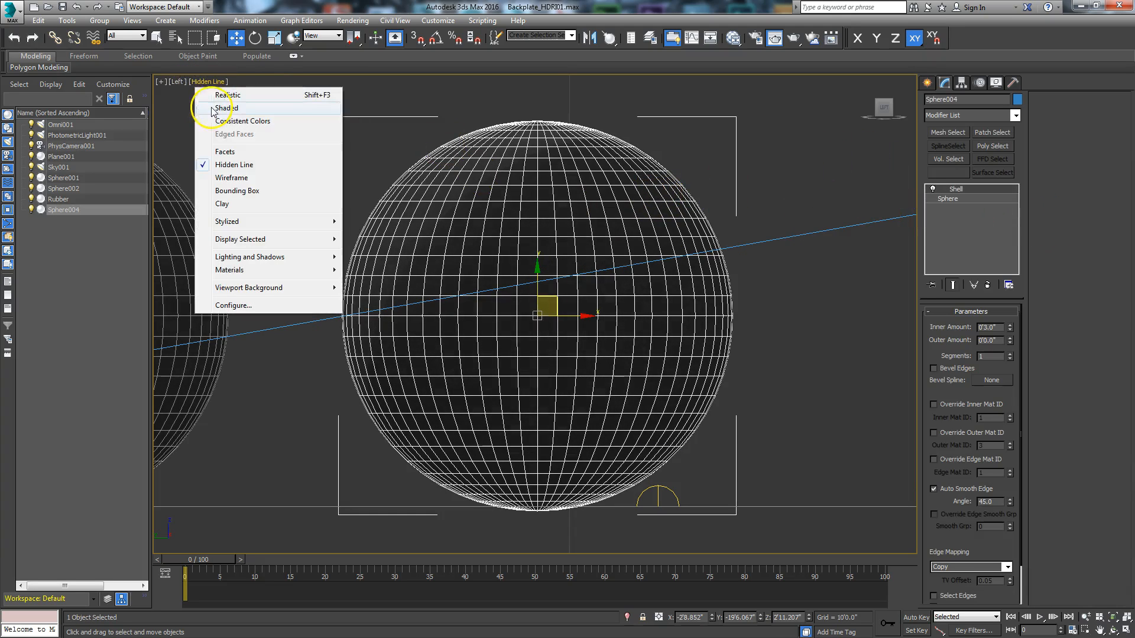
click(231, 177)
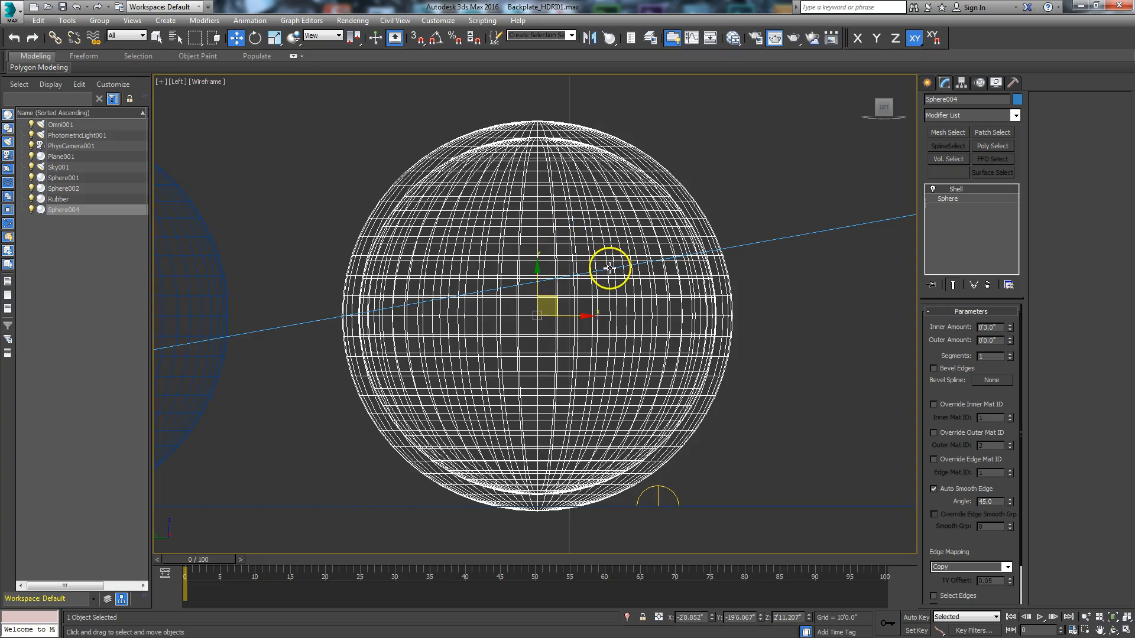
click(932, 189)
click(932, 189)
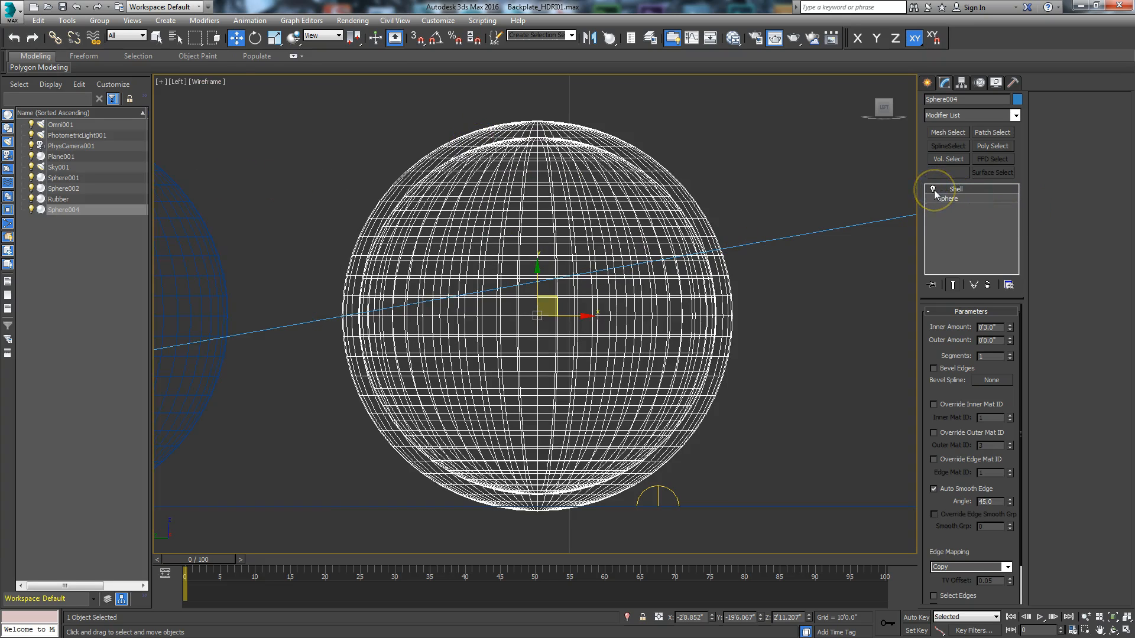
Step: Clone the glass sphere in place as an independent copy
right_click(584, 320)
click(606, 347)
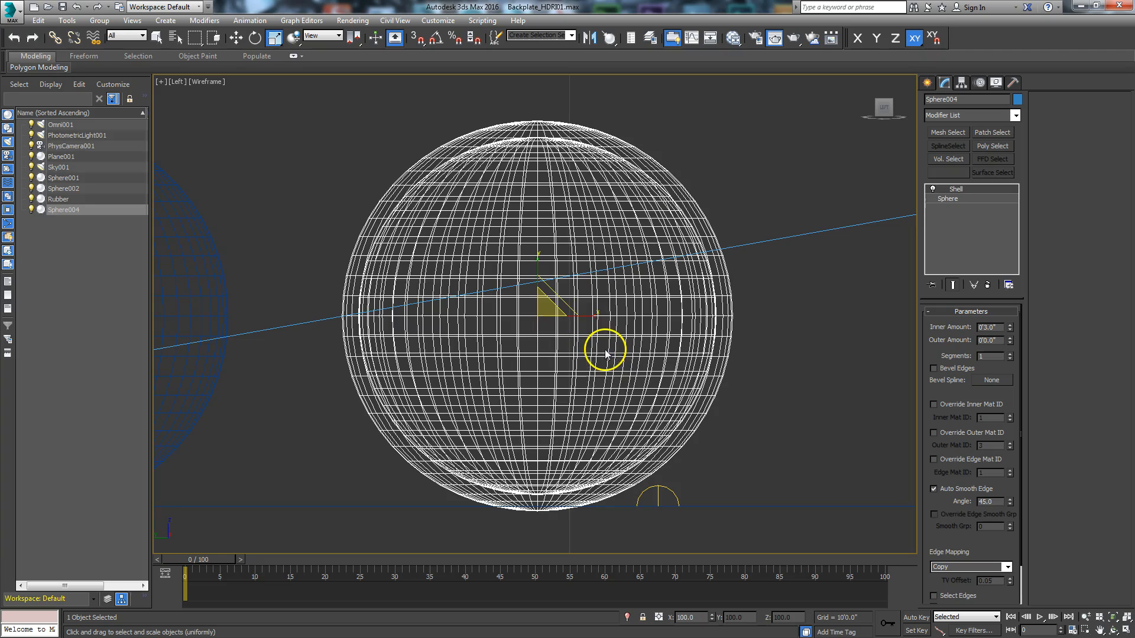
click(758, 311)
click(641, 325)
right_click(642, 325)
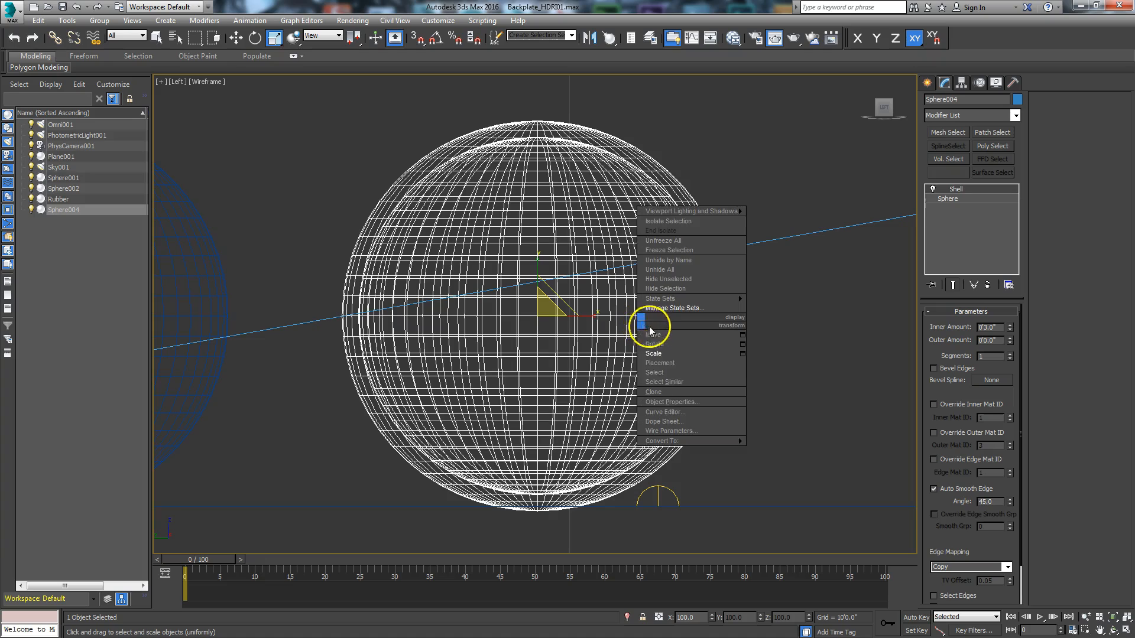
click(654, 392)
click(522, 293)
click(515, 368)
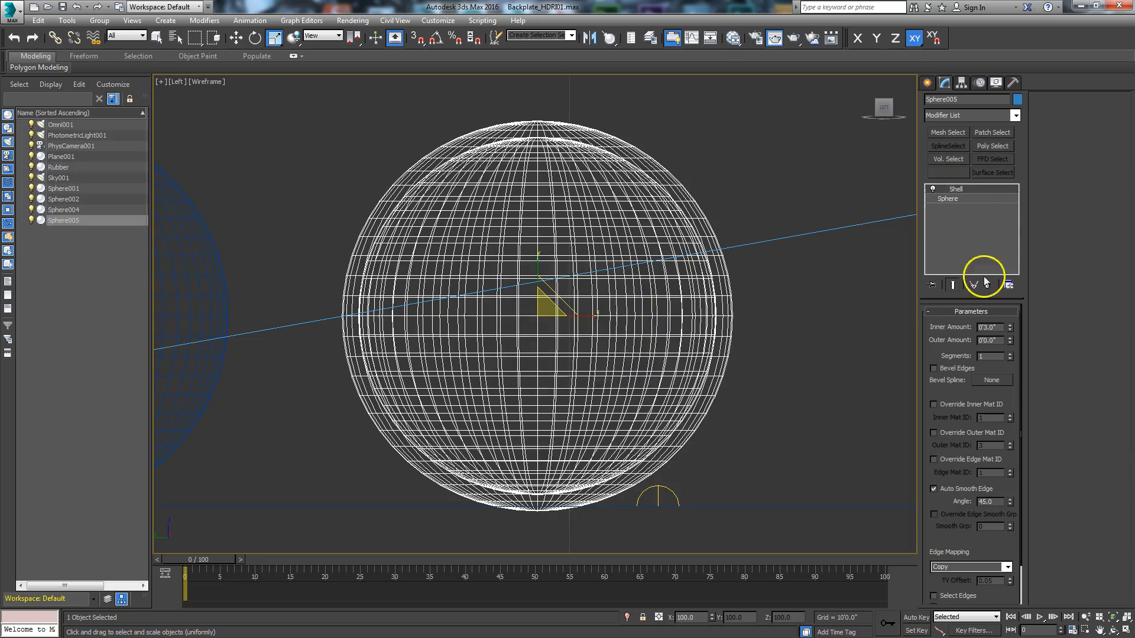
Step: Turn off the cloned sphere's Shell modifier and set its base sphere radius to 2'8.04" so it fits inside the original
click(933, 188)
click(946, 199)
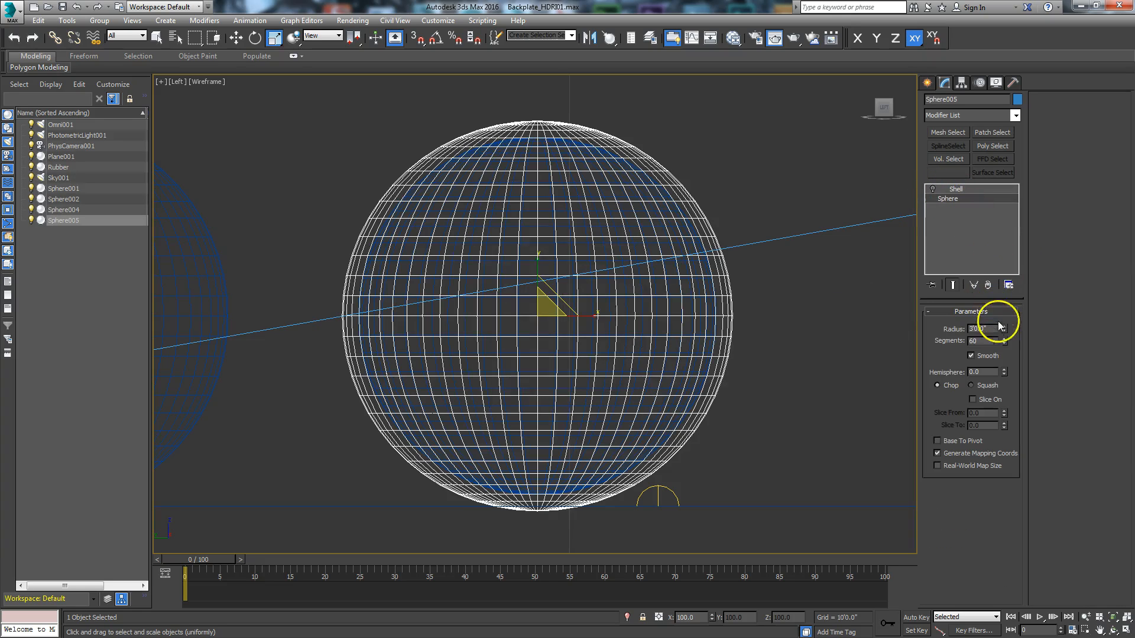
drag(1003, 327, 1005, 331)
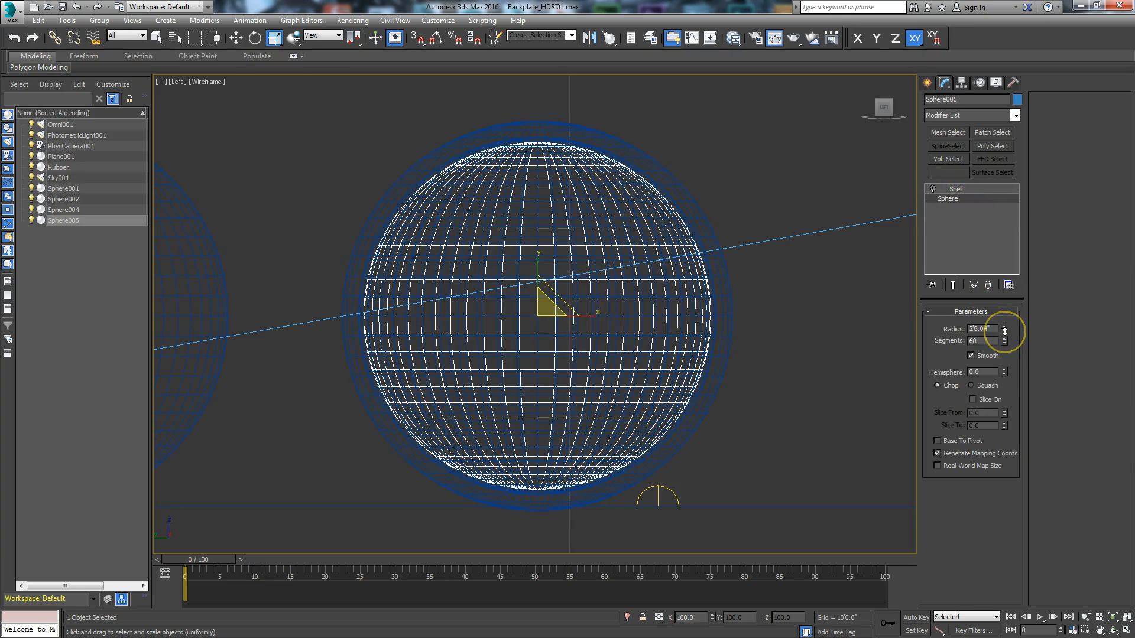
scroll(534, 416, up, 1)
middle_drag(534, 417, 631, 391)
scroll(632, 391, up, 1)
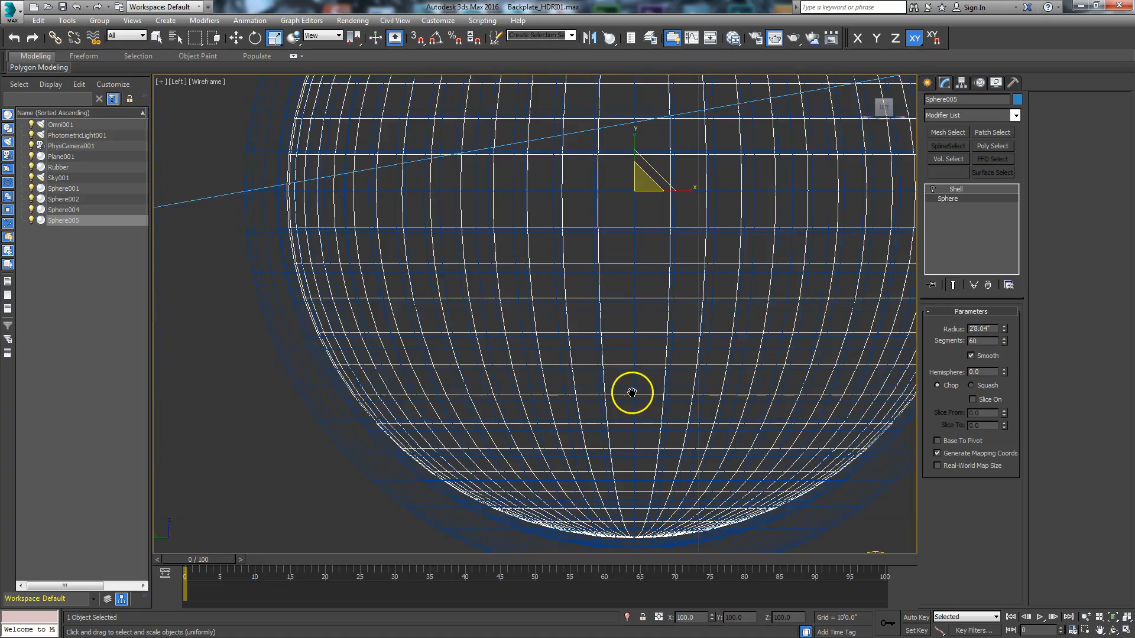
scroll(633, 389, down, 1)
scroll(349, 349, up, 2)
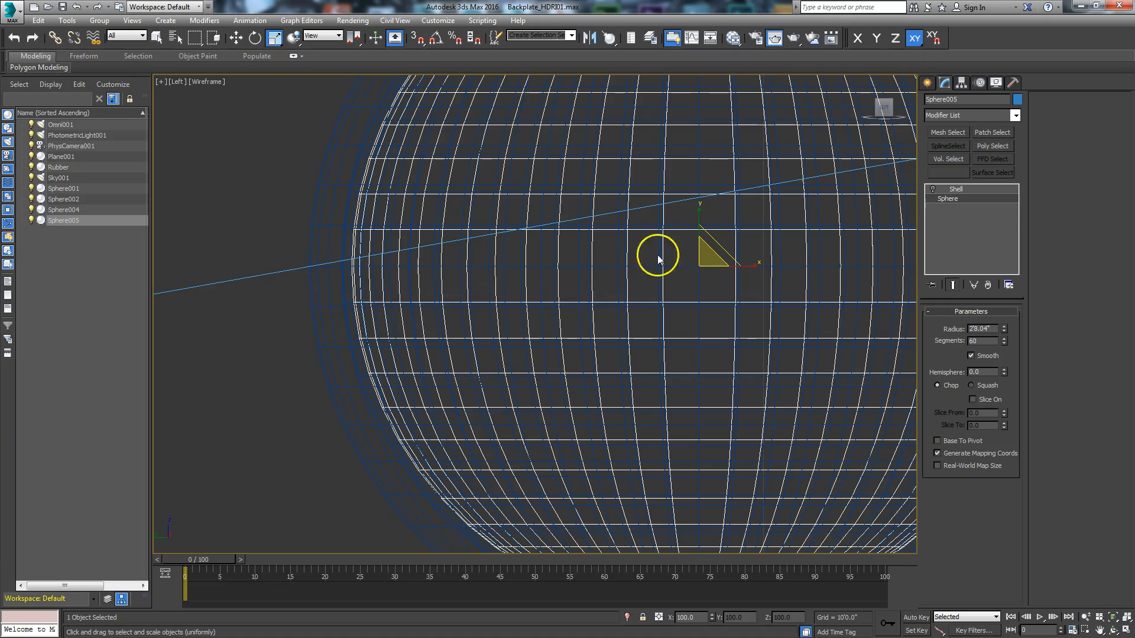
Step: Turn the inner sphere's Shell modifier back on and reduce its inner amount to about 0'1.9"
click(970, 193)
click(933, 189)
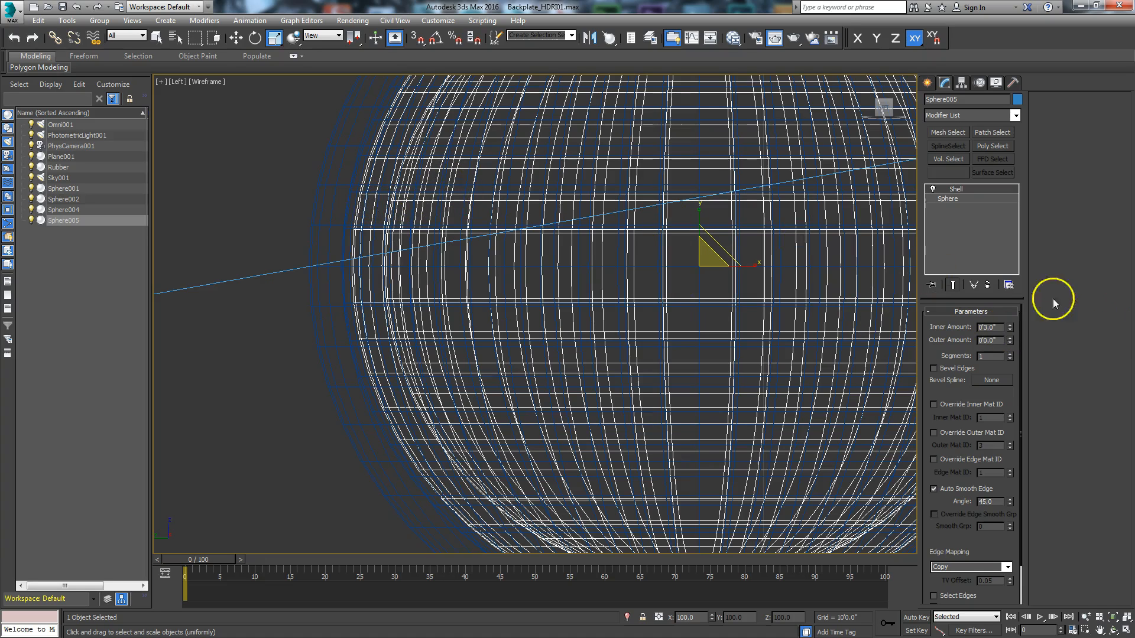
drag(1012, 336, 1013, 336)
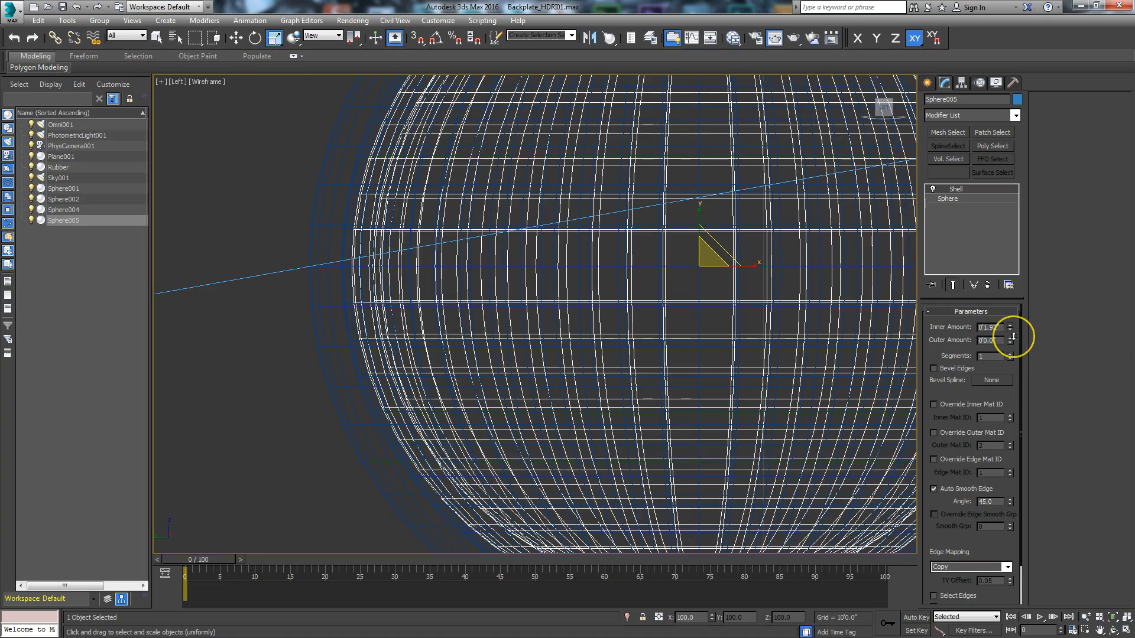
Step: Return to the four-view layout, maximize the PhysCamera001 view and open the rendered frame window
click(1127, 630)
click(779, 250)
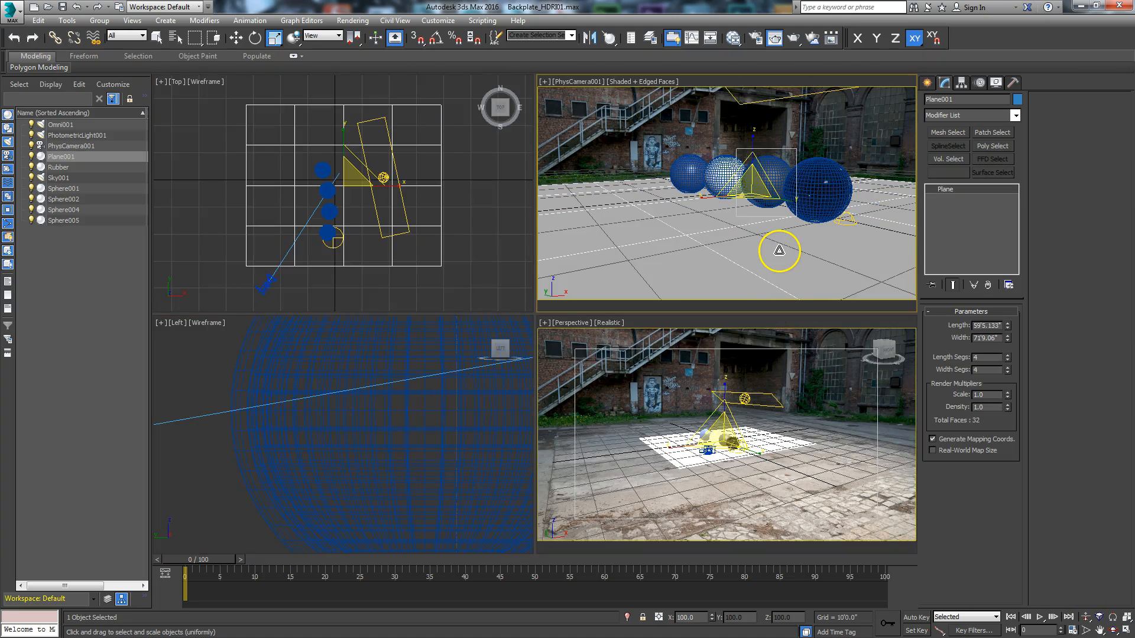
click(1126, 631)
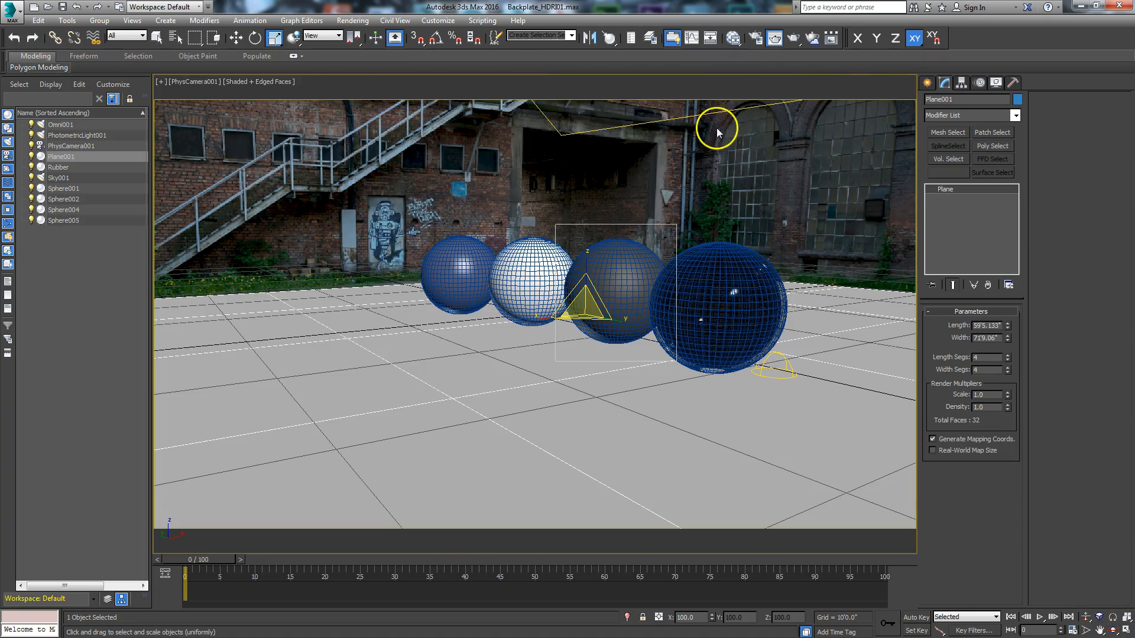
click(774, 39)
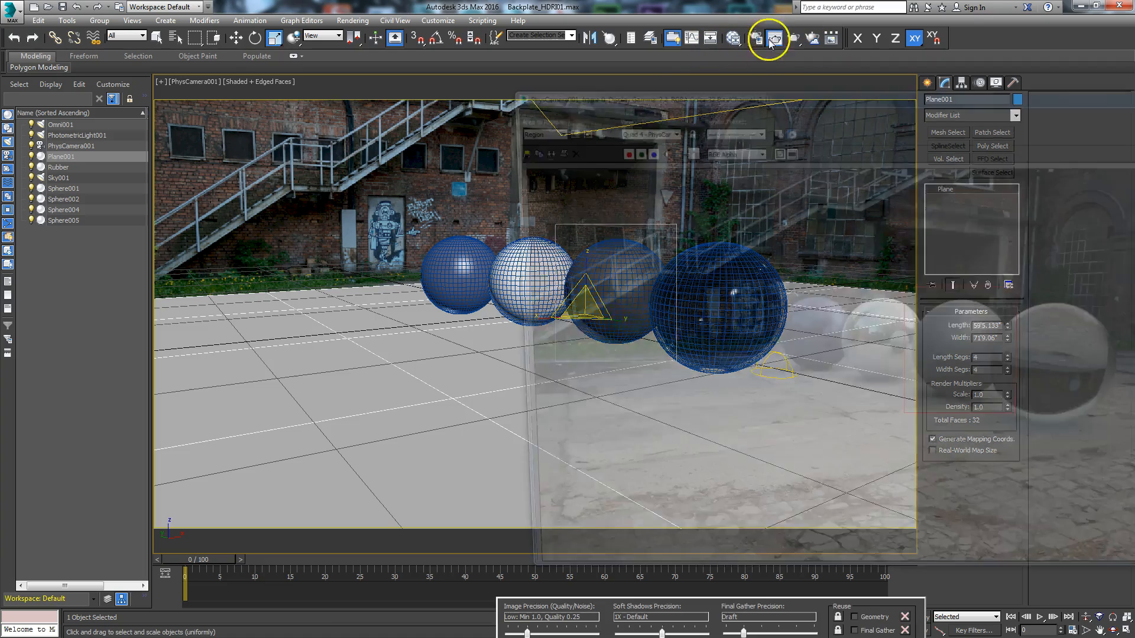
drag(603, 93, 499, 48)
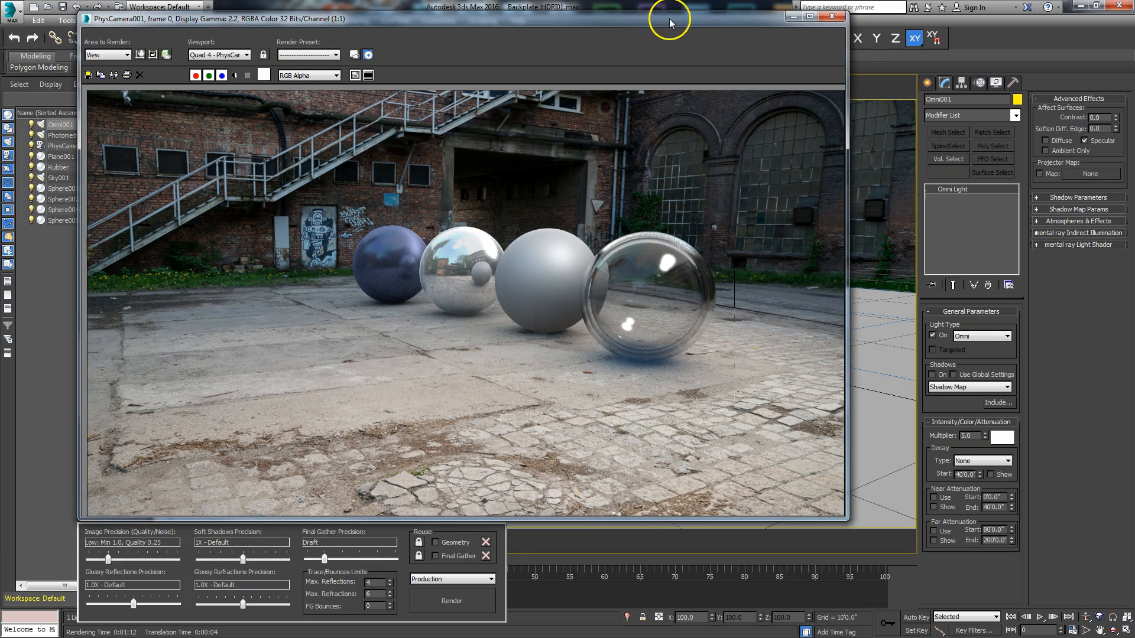
Step: Select the photometric light and set its area shadow samples to 256
drag(670, 22, 681, 19)
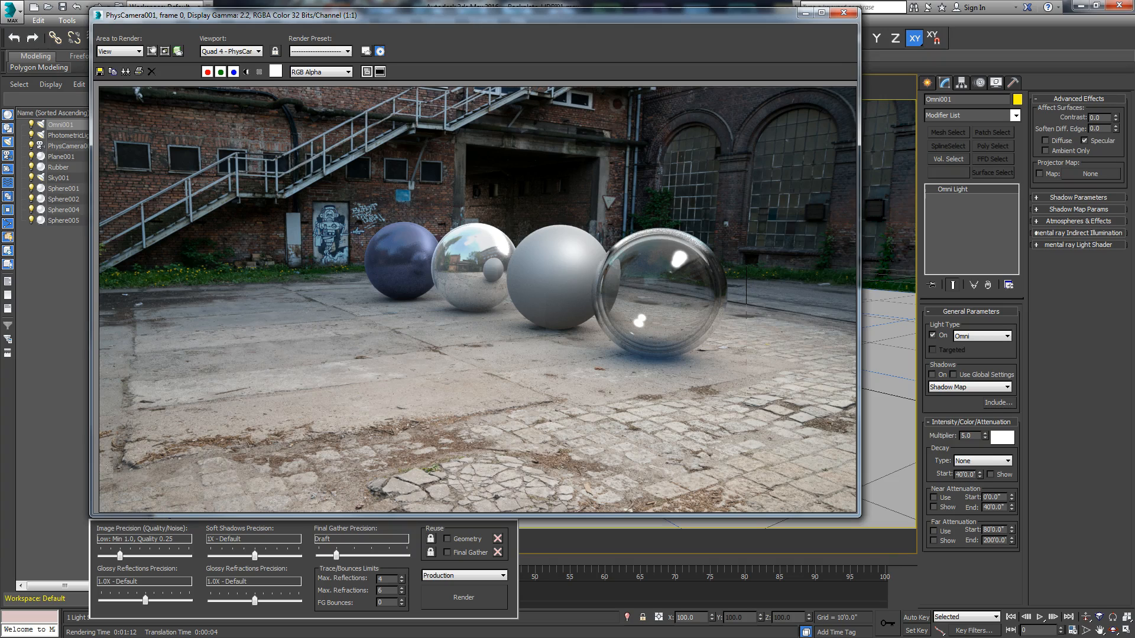
click(68, 135)
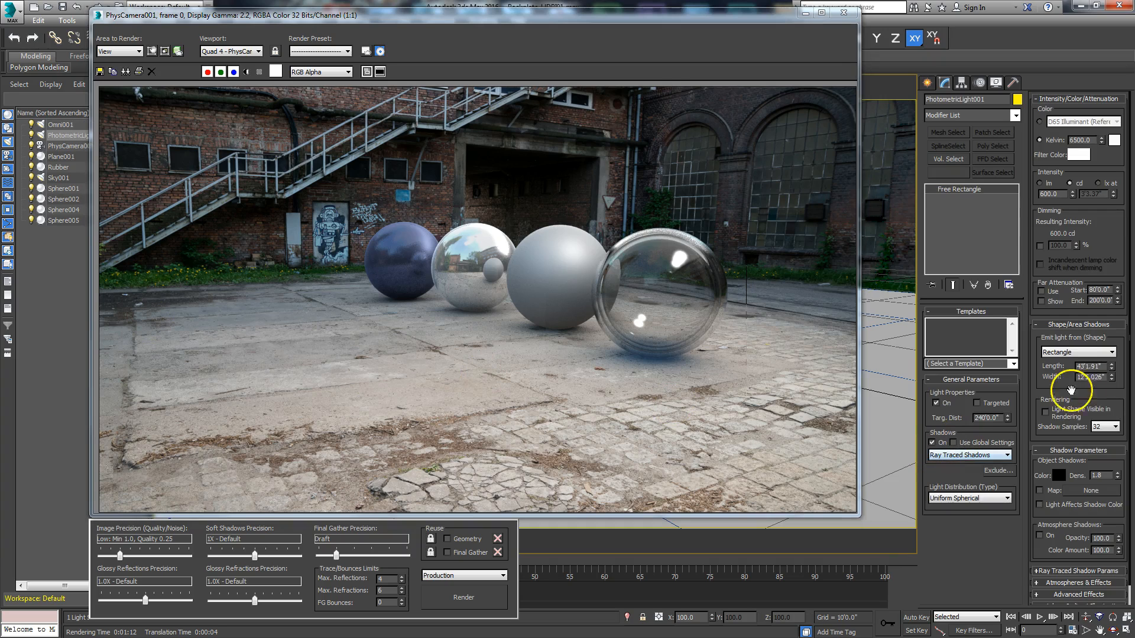
scroll(1106, 397, down, 1)
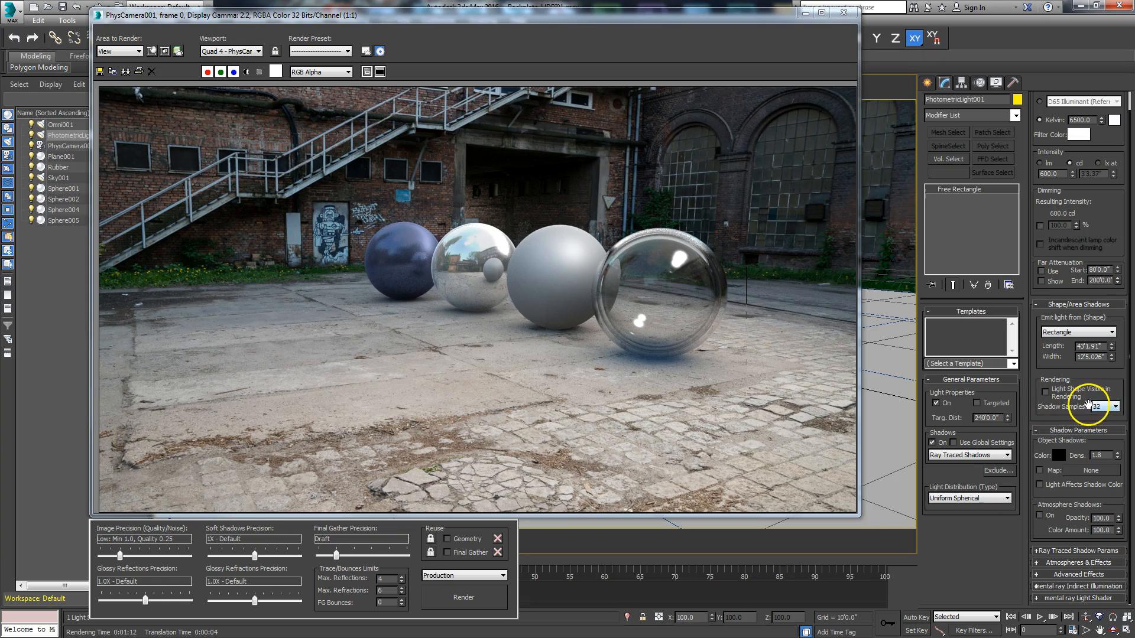
click(1116, 408)
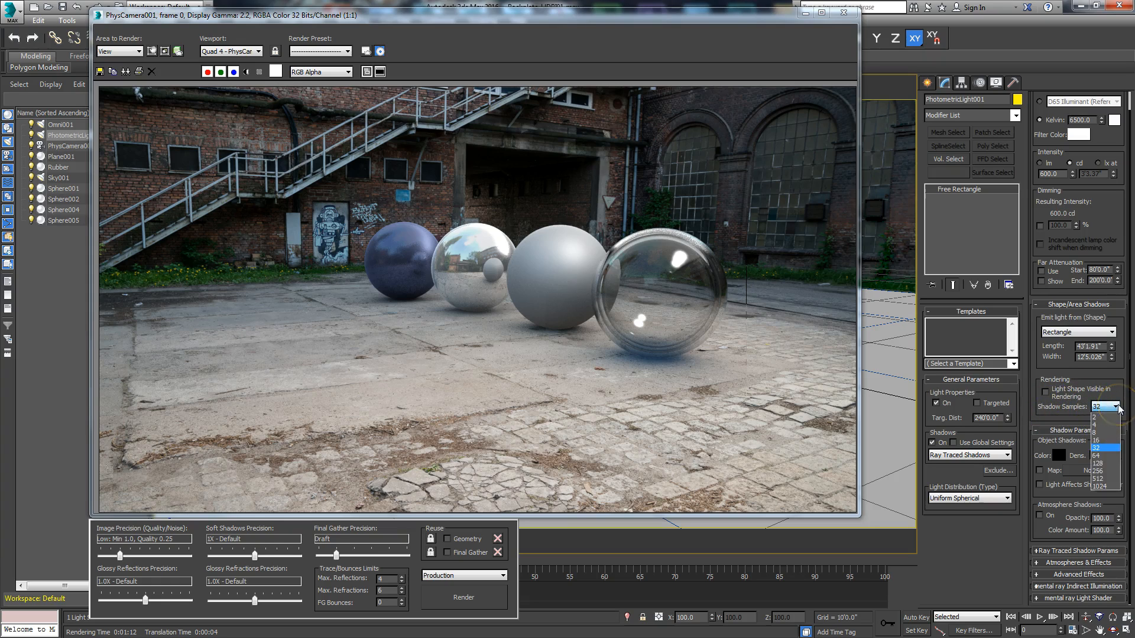
click(1107, 467)
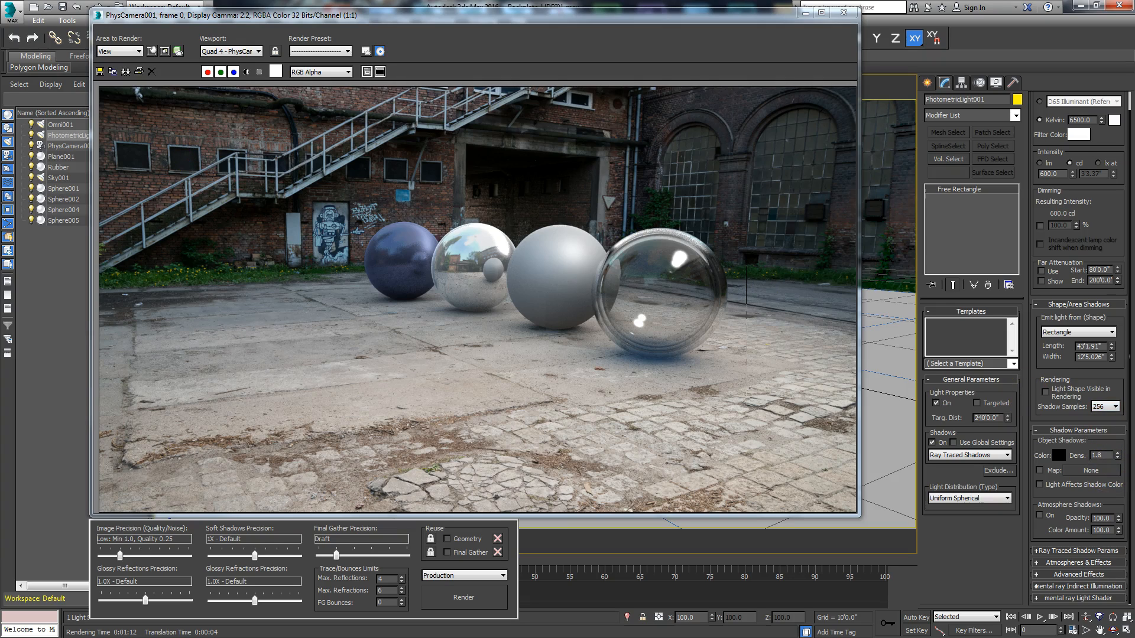
Step: Select the Omni light and the Skylight in turn to review their parameters
click(60, 125)
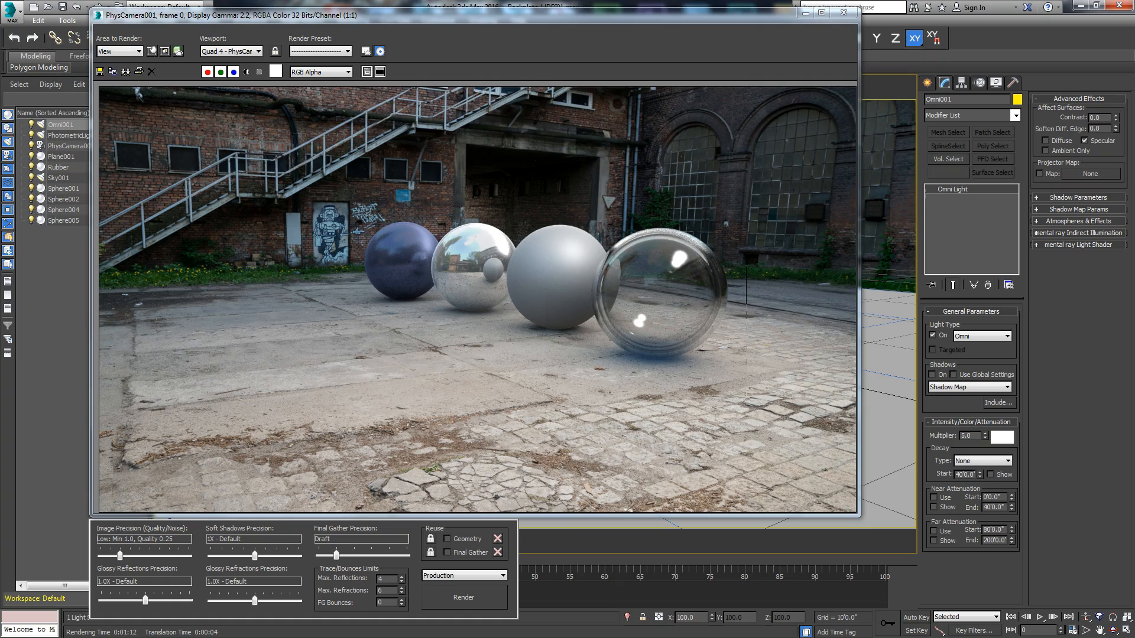
click(58, 178)
drag(536, 22, 533, 181)
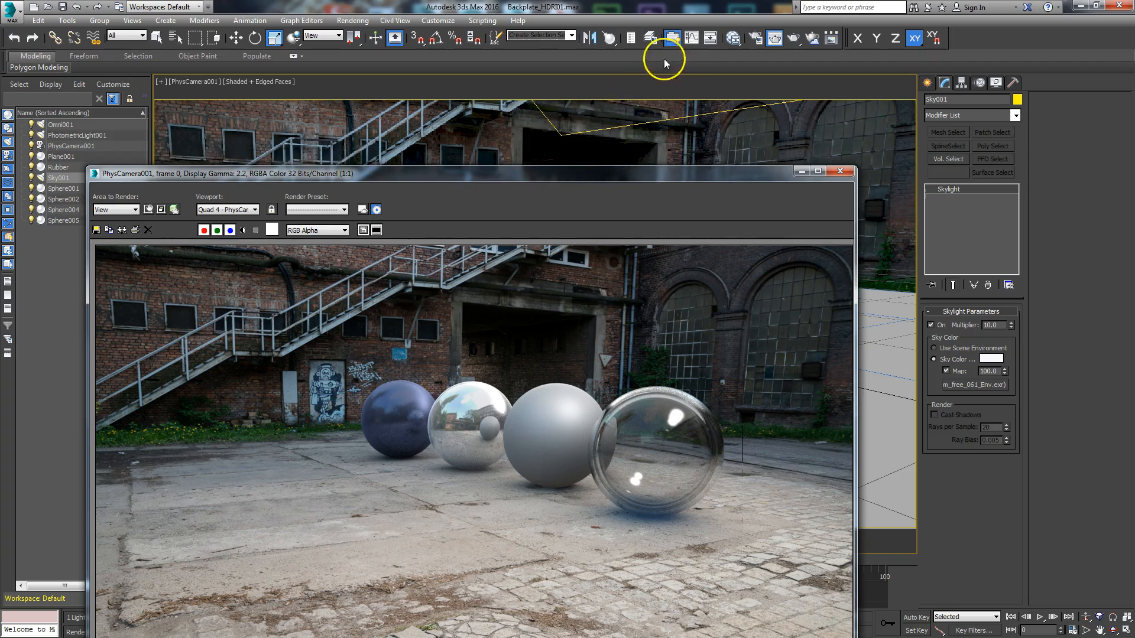
Step: Examine the reflection and glossy sample settings of Arch & Design materials #27, #26, #28 and #29 in the Slate Material Editor
click(733, 39)
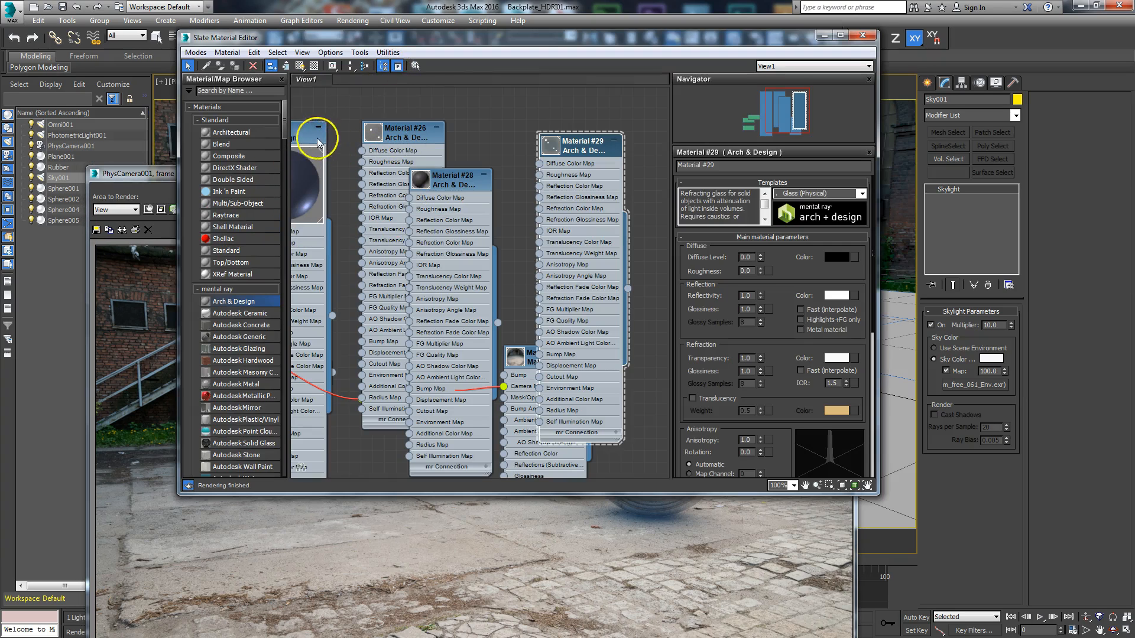
middle_drag(525, 167, 606, 144)
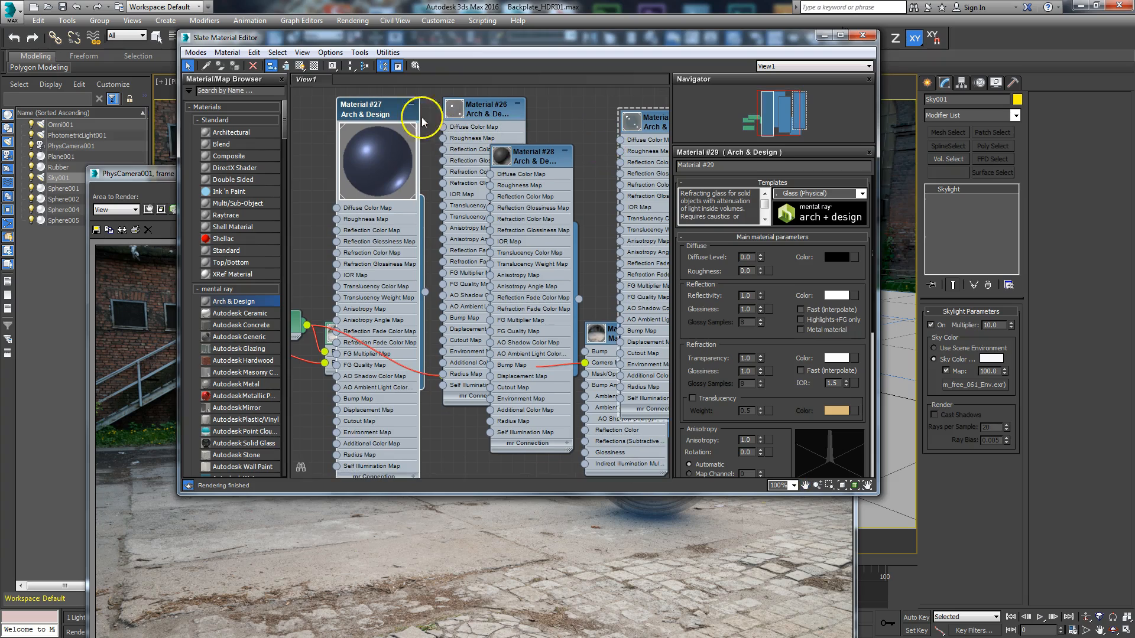
double_click(373, 111)
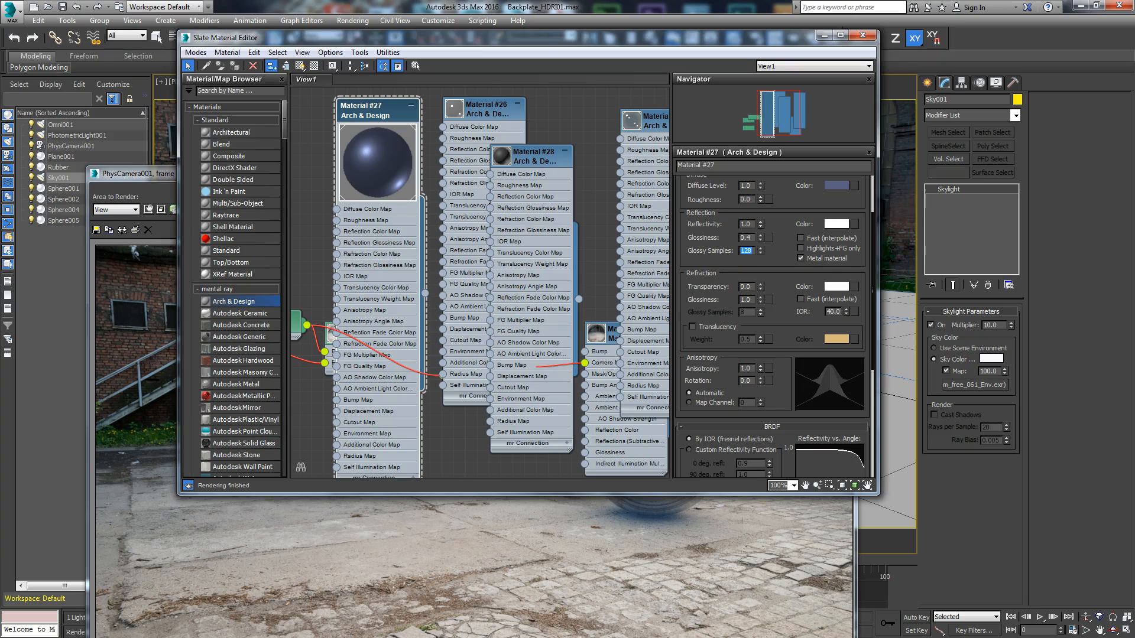
double_click(485, 114)
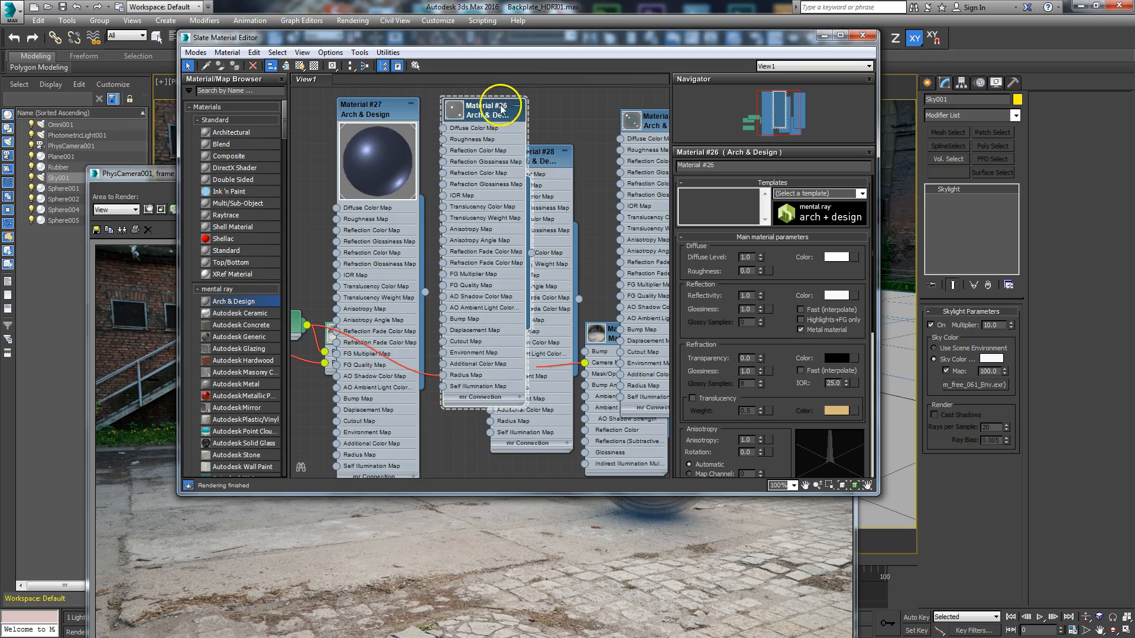
drag(501, 109, 403, 131)
double_click(532, 161)
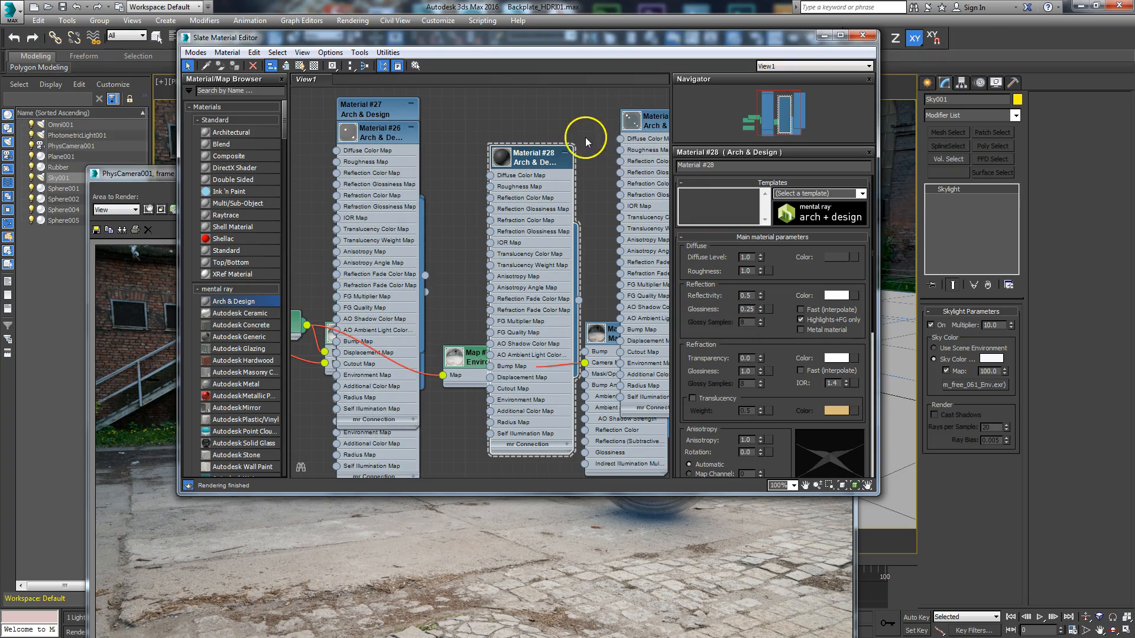
double_click(651, 127)
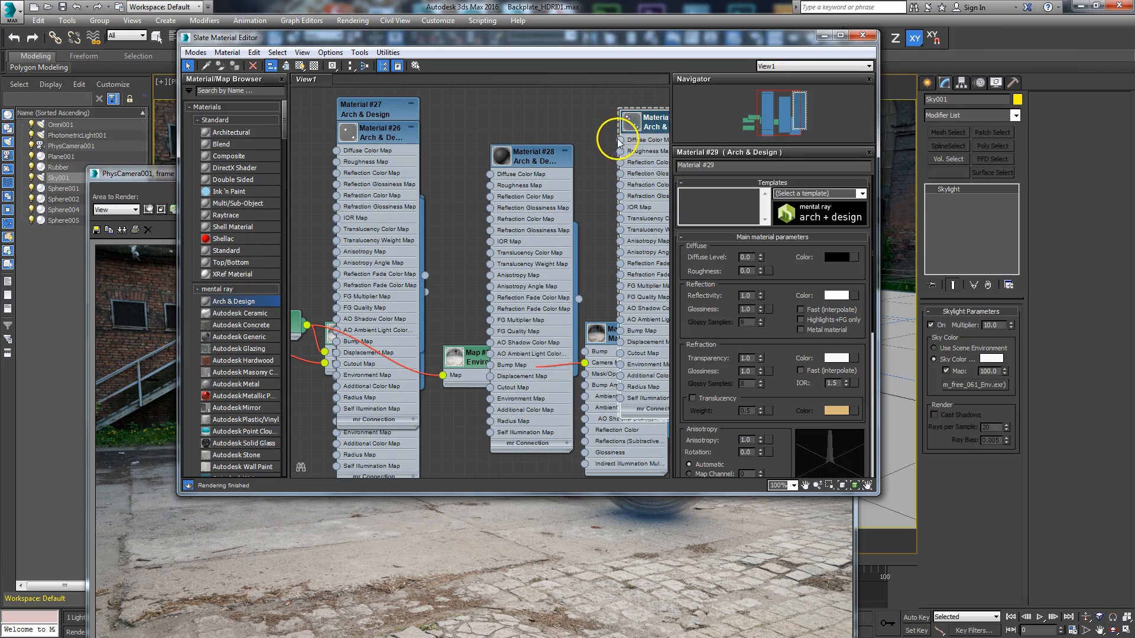
drag(385, 111, 453, 134)
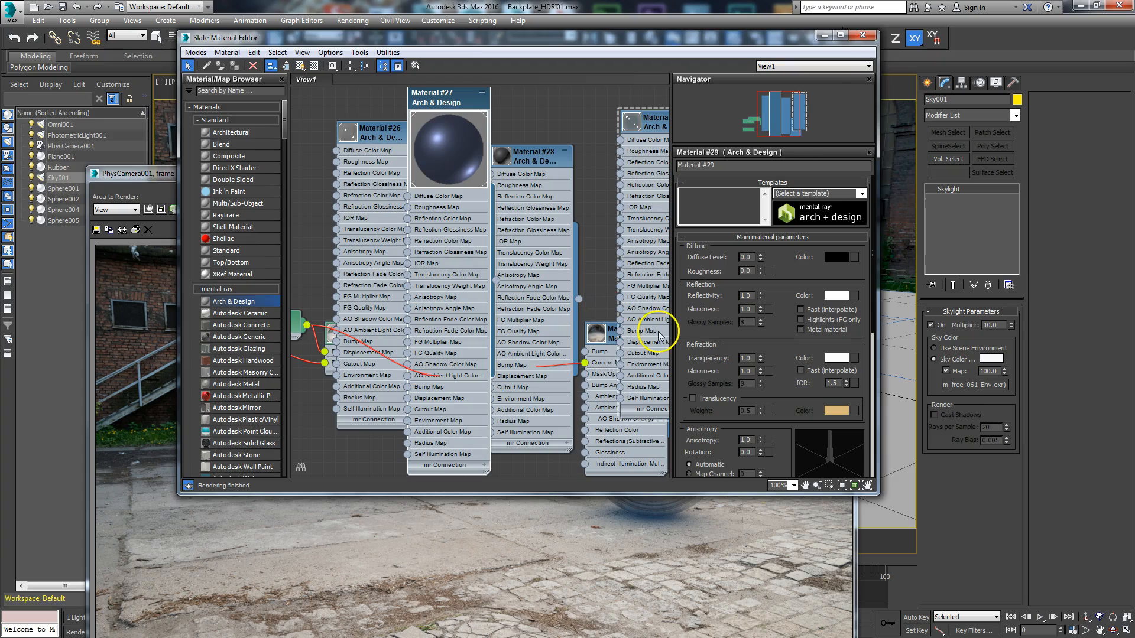
click(861, 38)
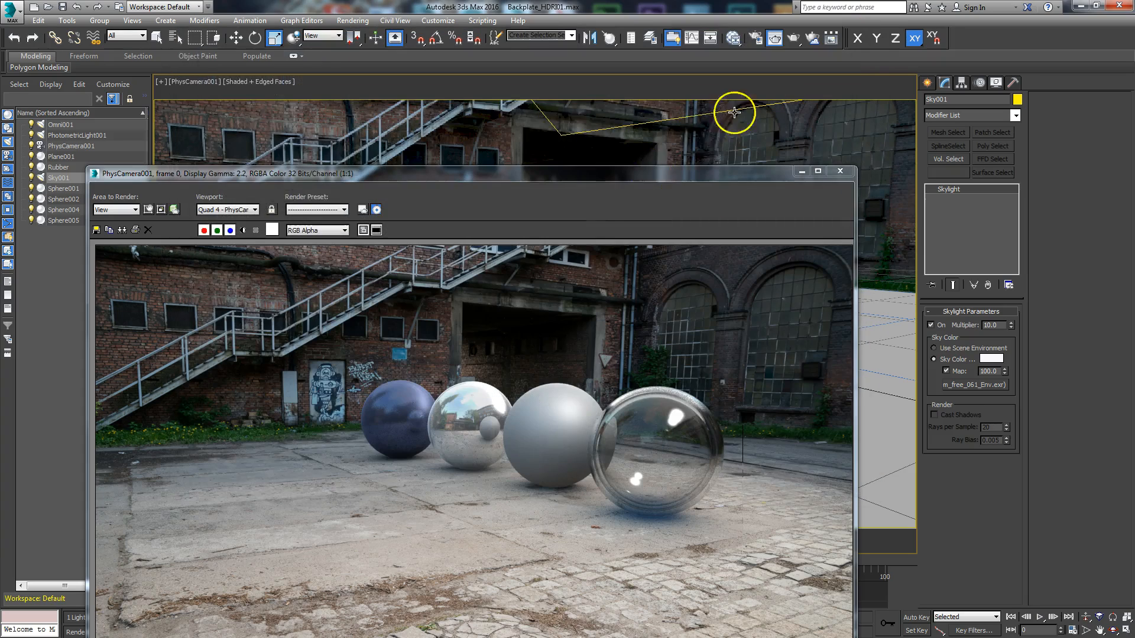
Step: Set Final Gather precision to Low, FG bounces to 2 and soft shadows precision to 2X - High Quality
drag(594, 176, 630, 23)
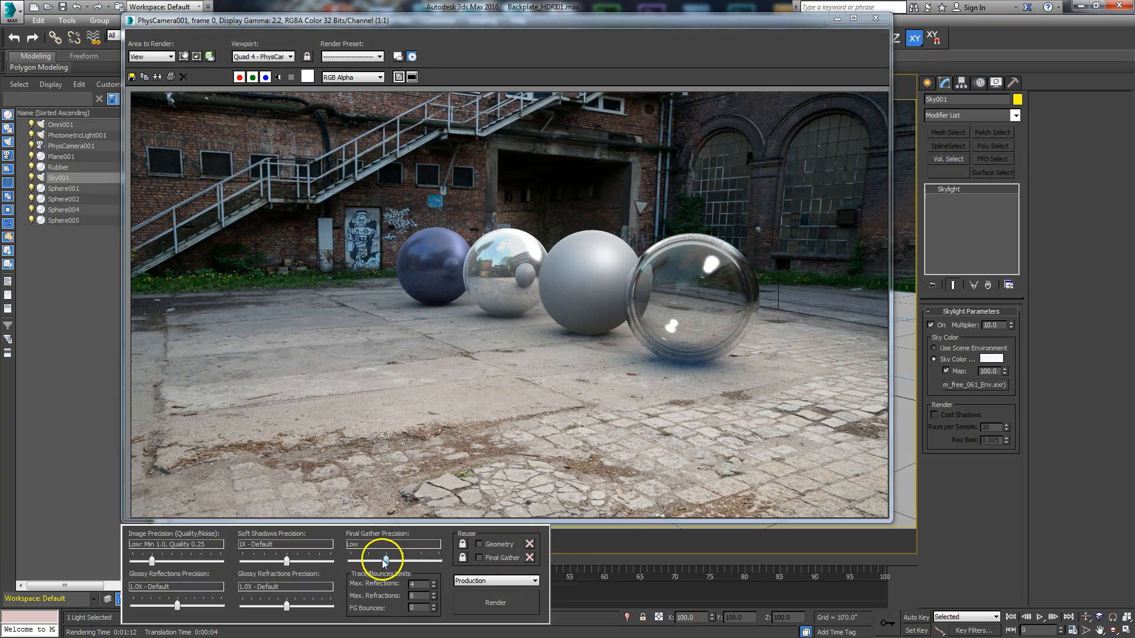
click(433, 606)
click(433, 606)
drag(286, 560, 295, 563)
Step: Set glossy reflections and refractions precision to 2.0X - High Quality and image precision to Medium: Min 1.0, Quality 1.5
drag(287, 606, 295, 608)
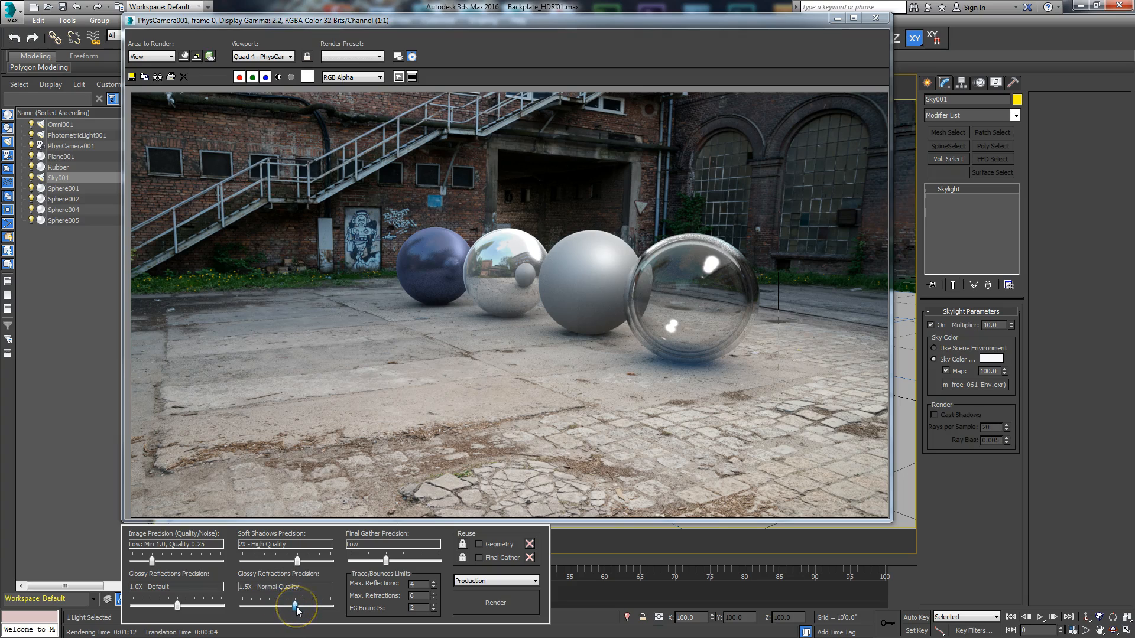
drag(178, 605, 194, 606)
drag(296, 607, 304, 607)
drag(152, 561, 182, 560)
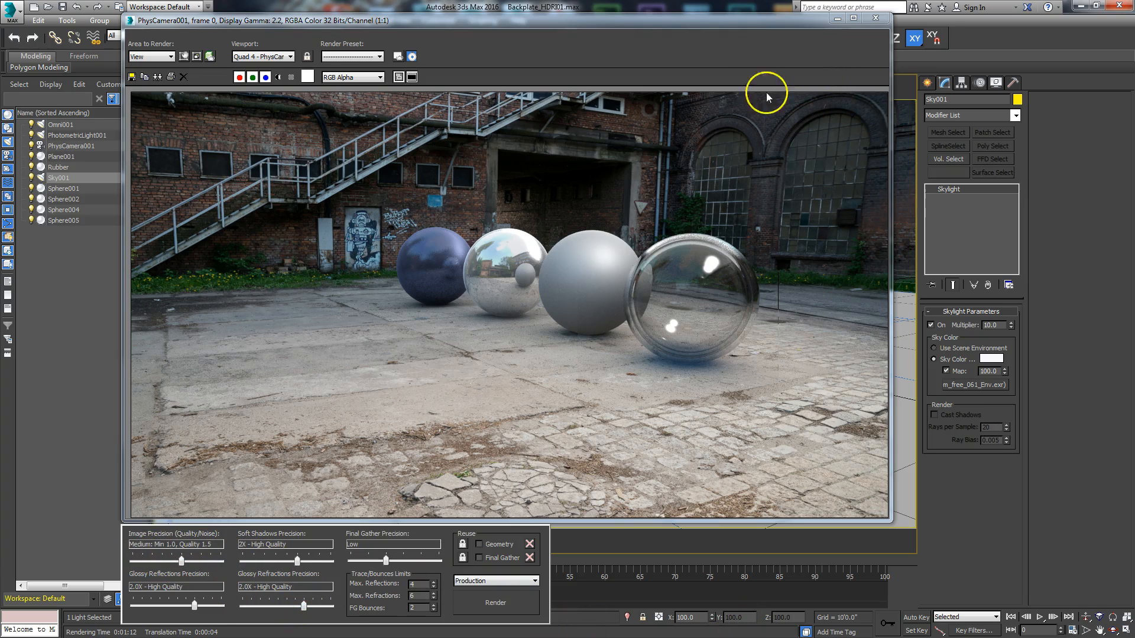
Step: Switch the render area to Region and widen the region to enclose all four spheres
drag(717, 27, 717, 15)
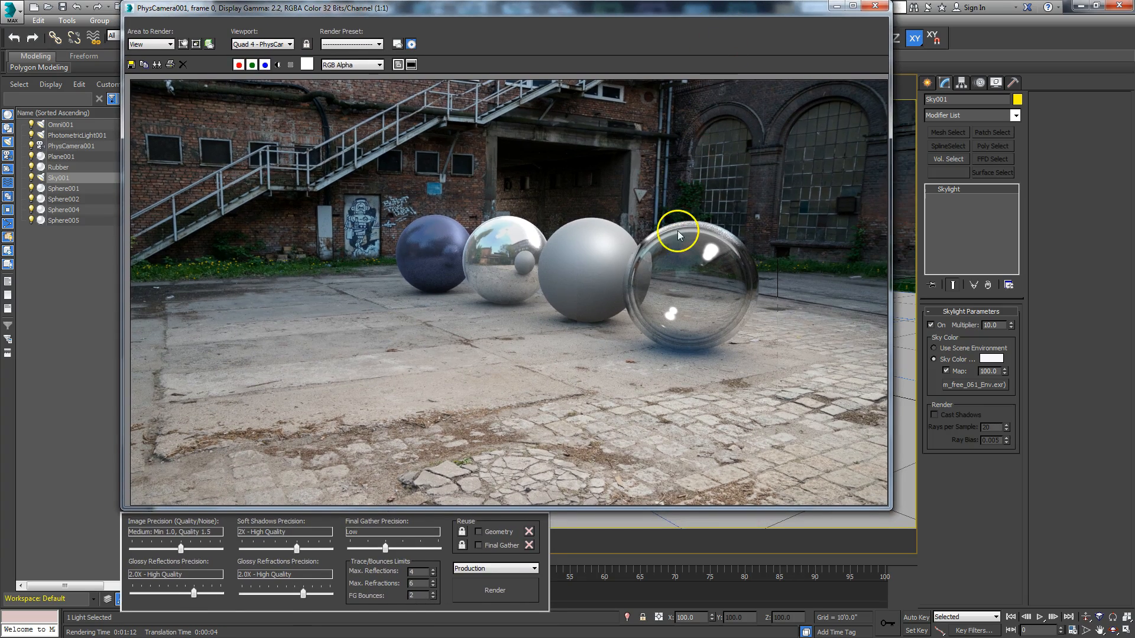
click(183, 45)
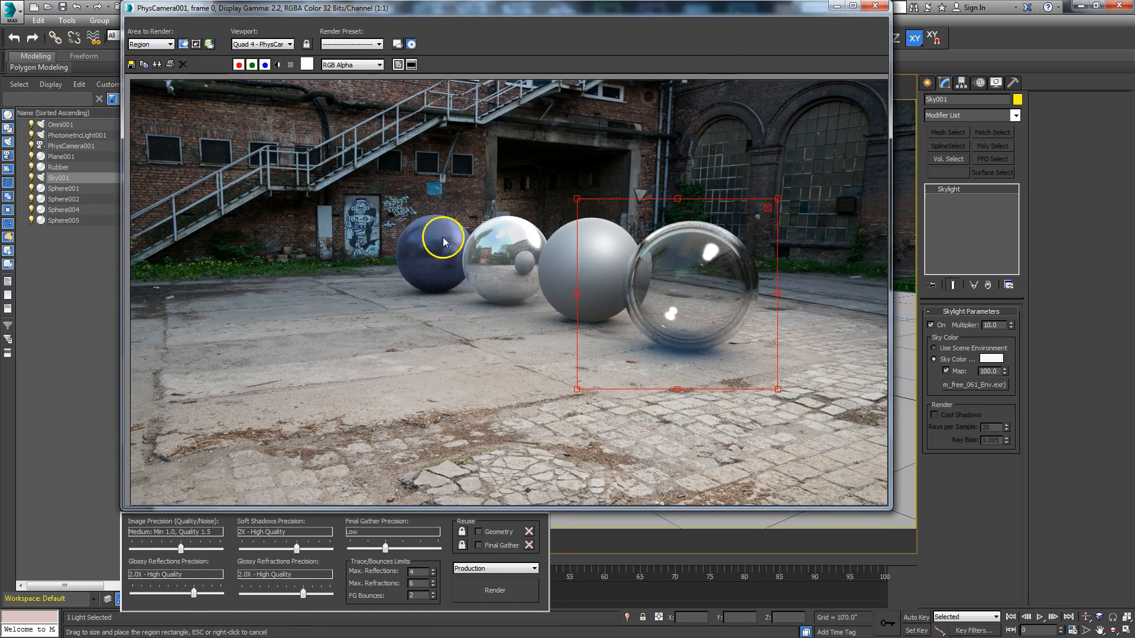
drag(260, 319, 279, 320)
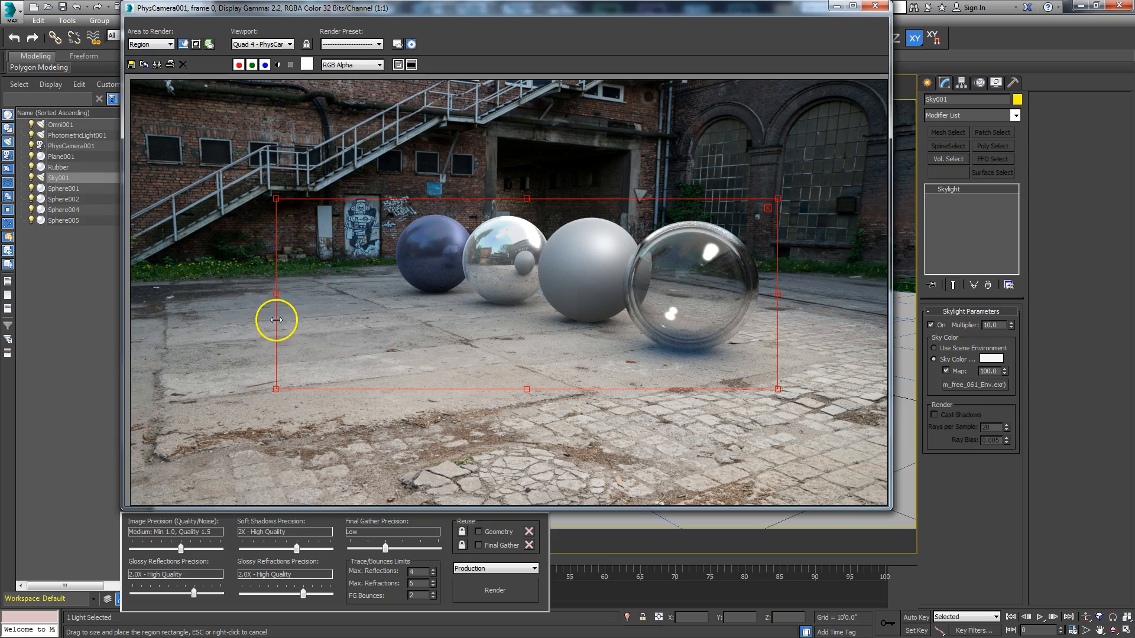
Step: Extend the render region's upper edge and lower-right corner to leave more space around the four spheres
drag(530, 201, 529, 142)
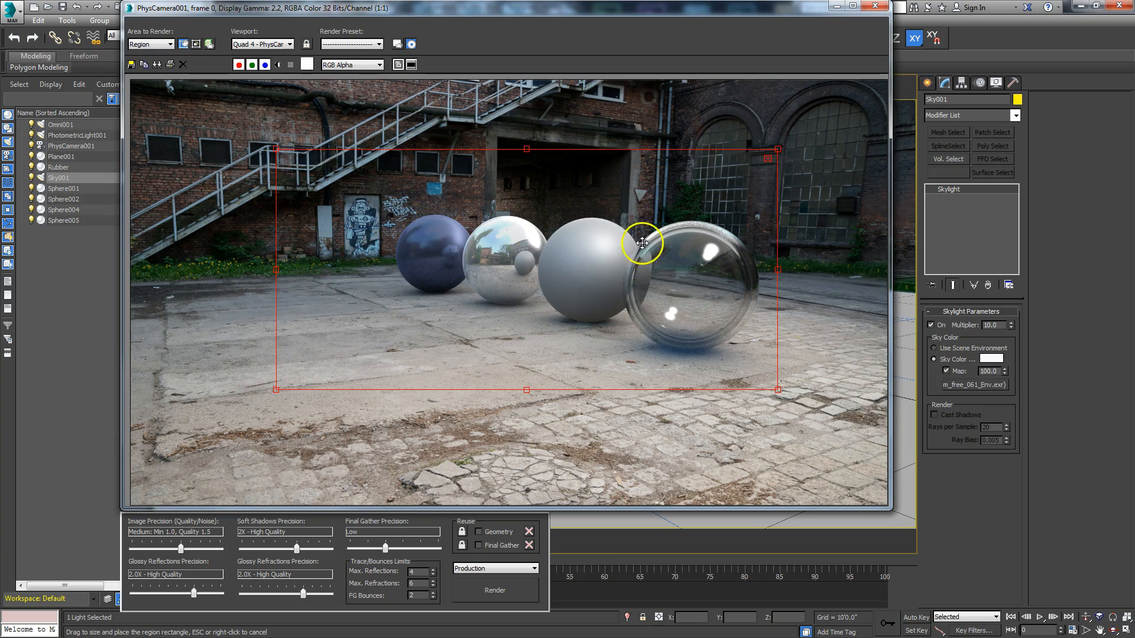
drag(778, 390, 831, 440)
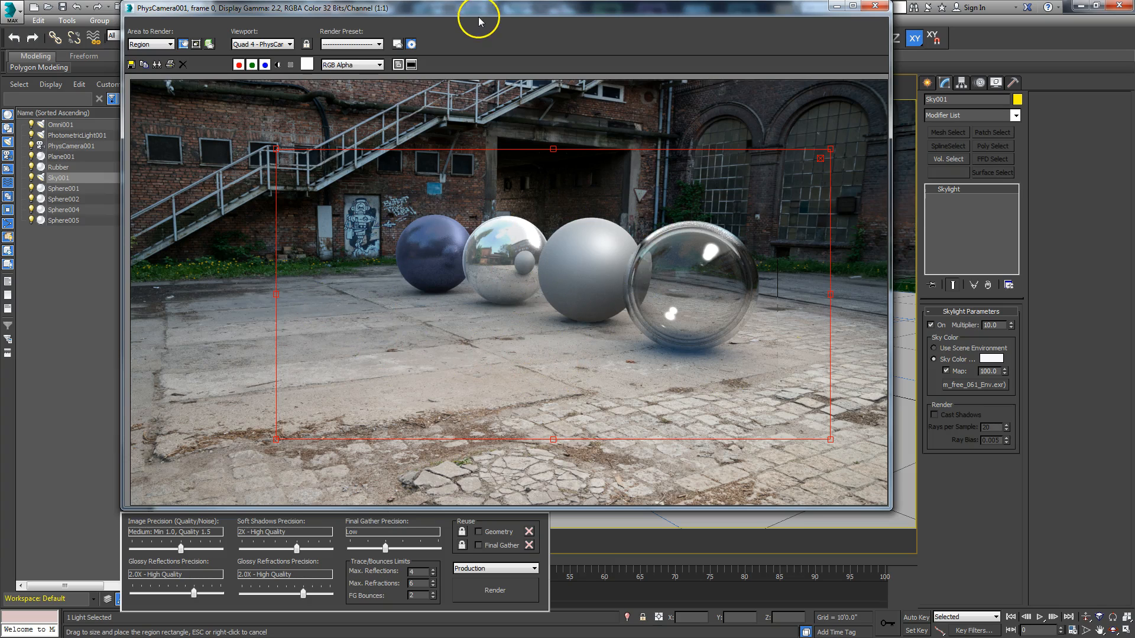
drag(479, 16, 482, 10)
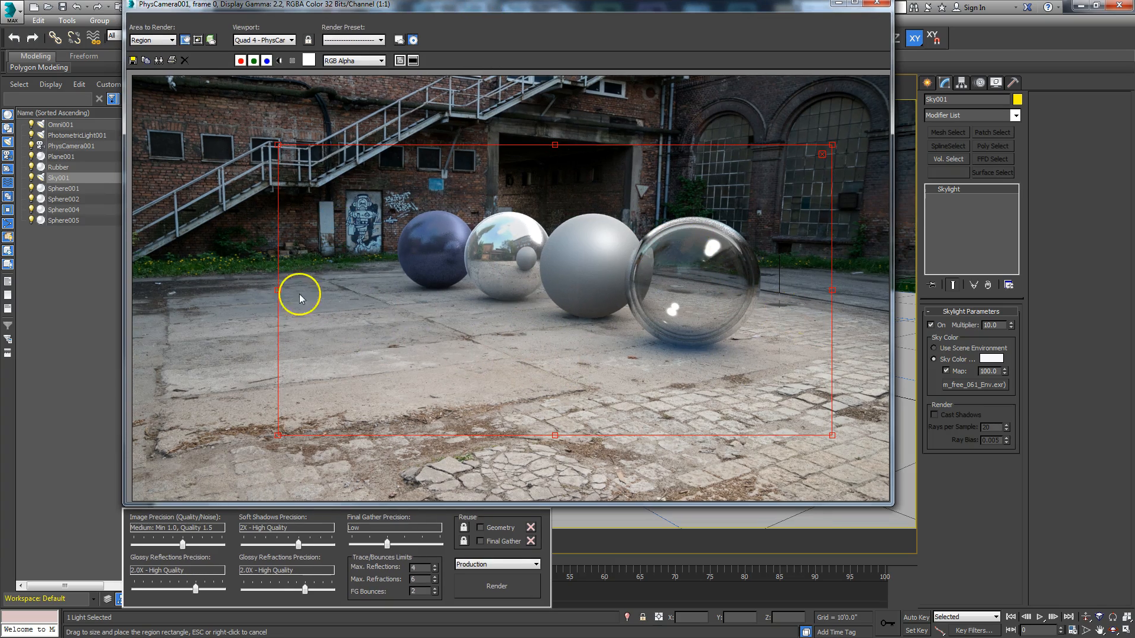
Step: Load the current render into channel A of the RAM Player at 1280 x 720 and put the player aside
drag(244, 7, 420, 142)
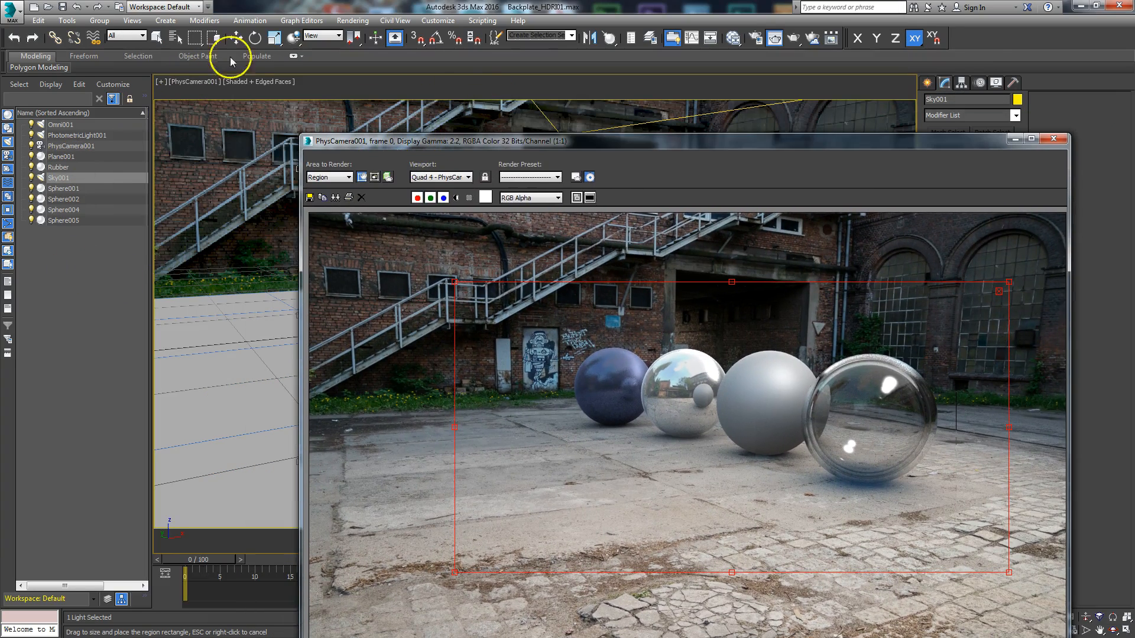
click(353, 20)
click(378, 394)
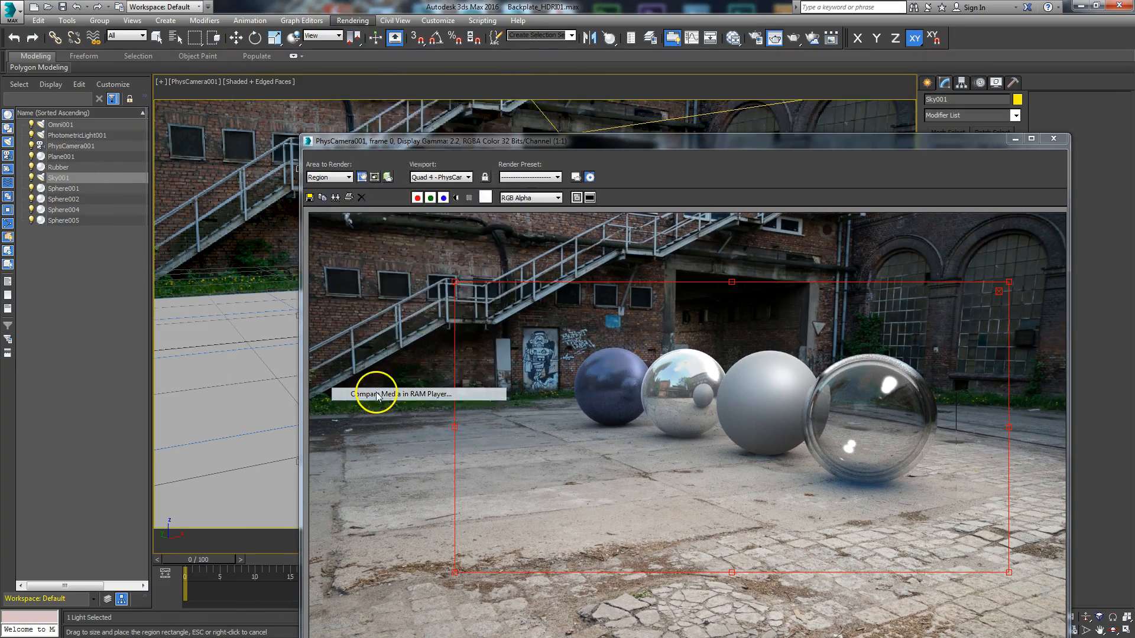
click(216, 85)
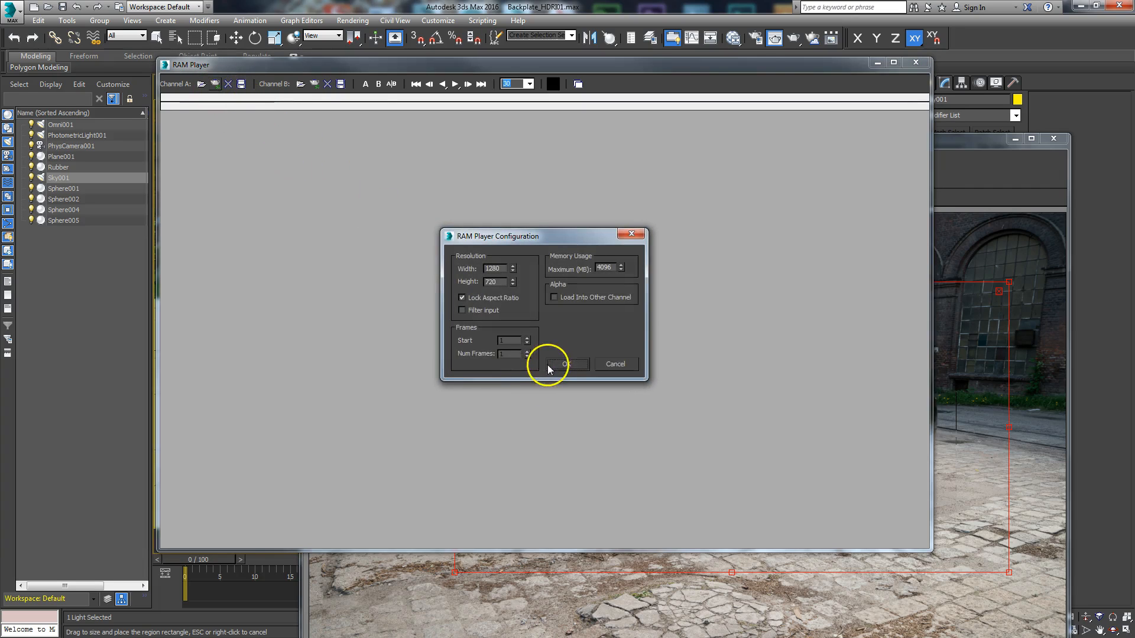
click(548, 364)
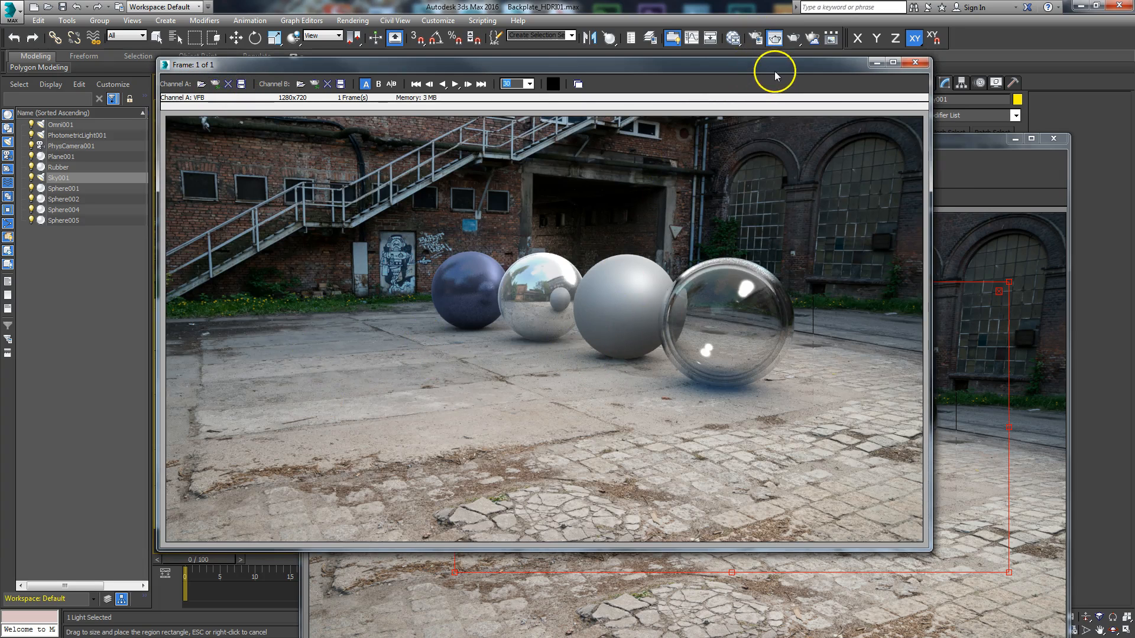
drag(774, 71, 833, 60)
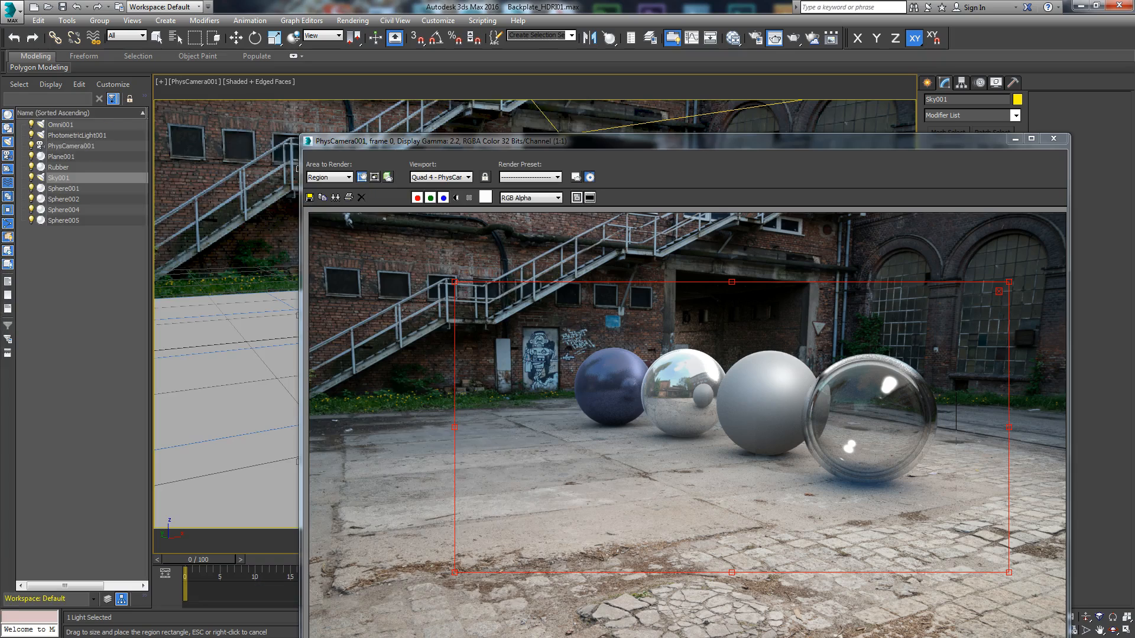
Step: Compare the channel A and B renders in the RAM Player by sweeping the divider across the spheres, and put both render windows aside
drag(552, 143, 494, 29)
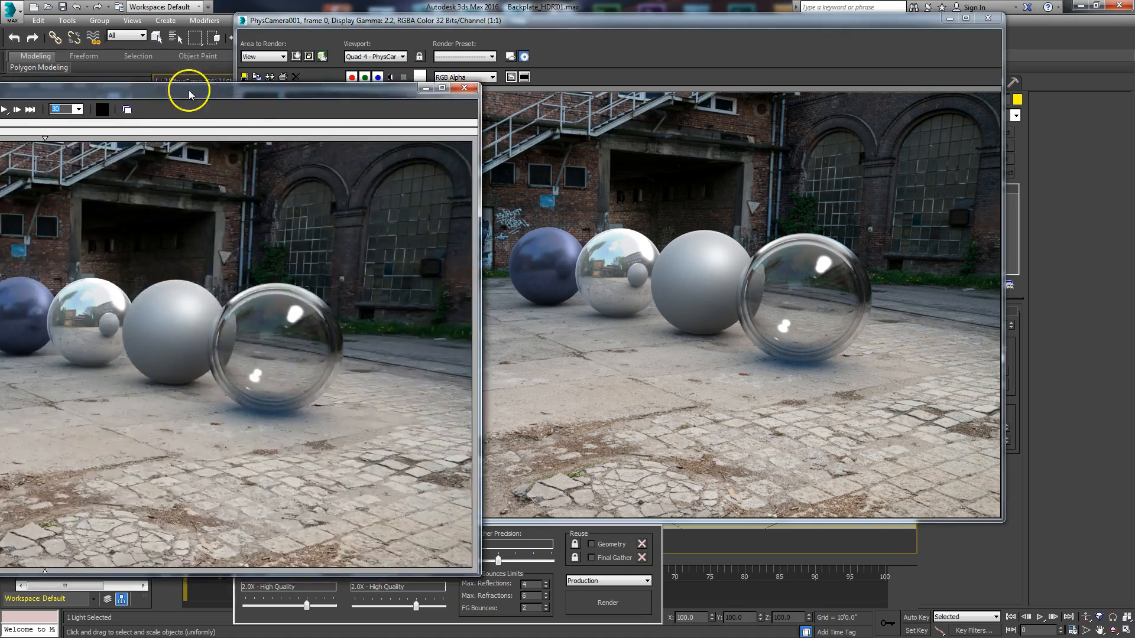
drag(189, 93, 758, 47)
drag(566, 98, 872, 172)
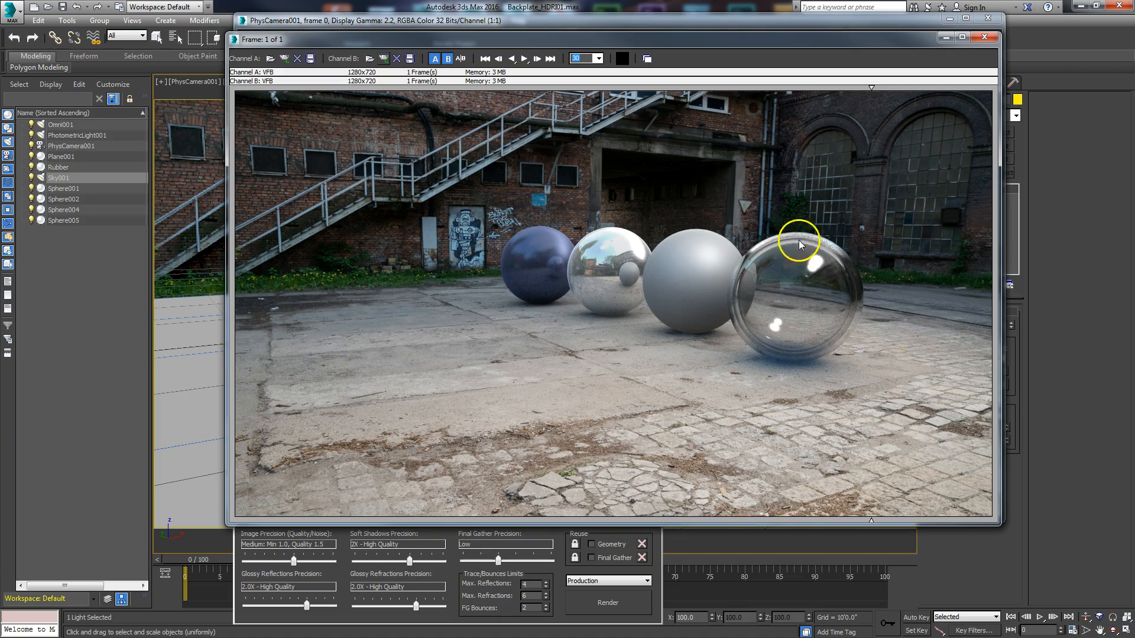
drag(871, 89, 639, 127)
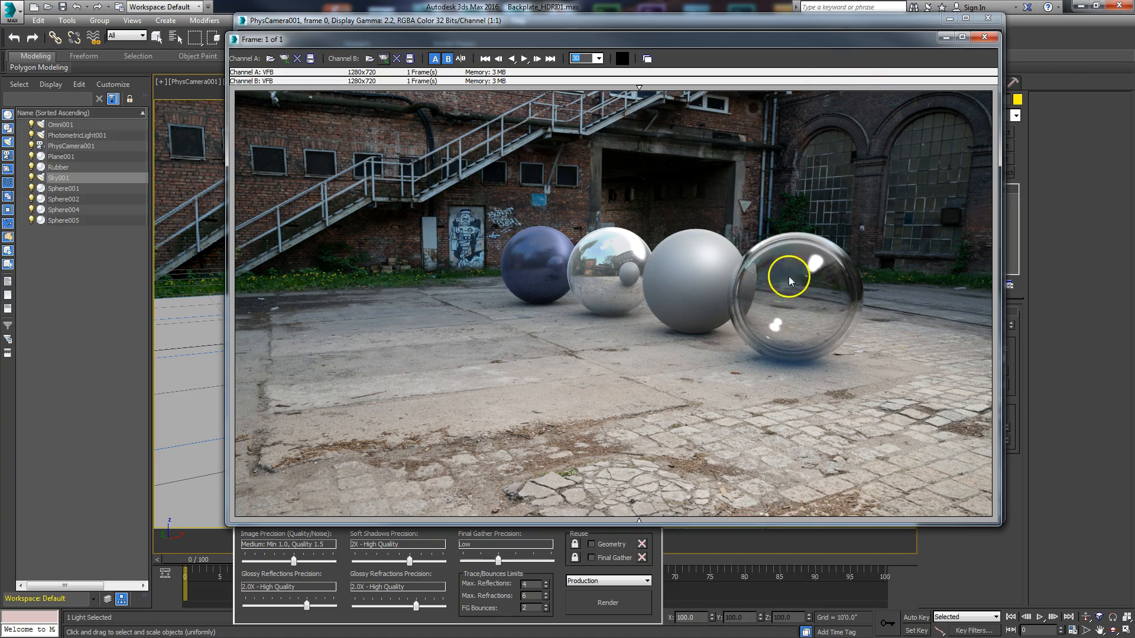
drag(639, 89, 687, 142)
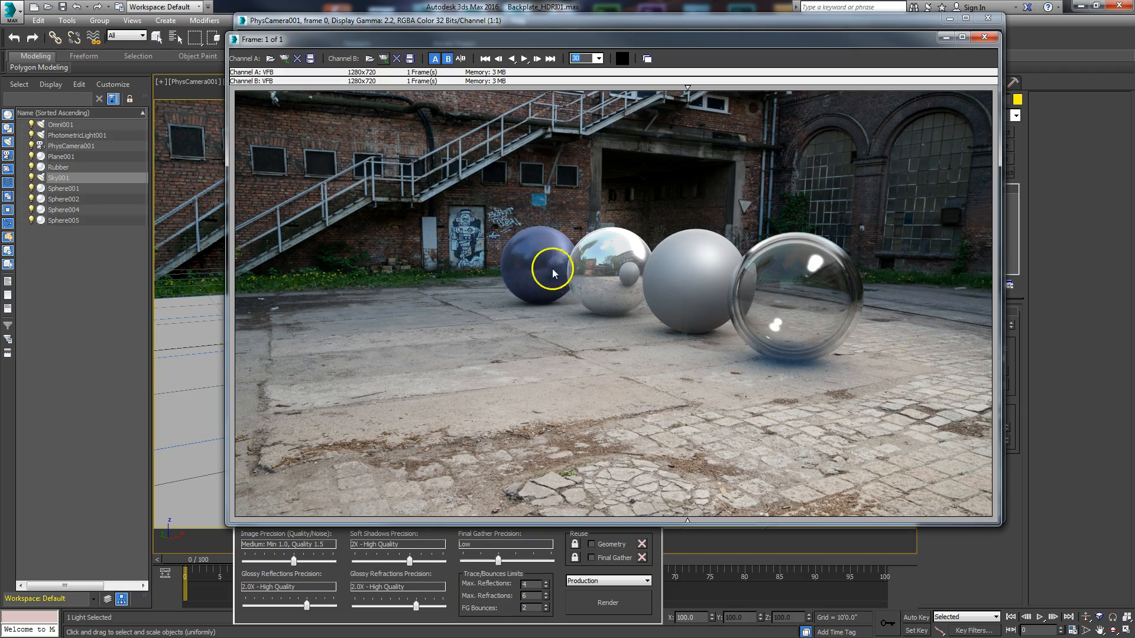
drag(696, 96, 432, 152)
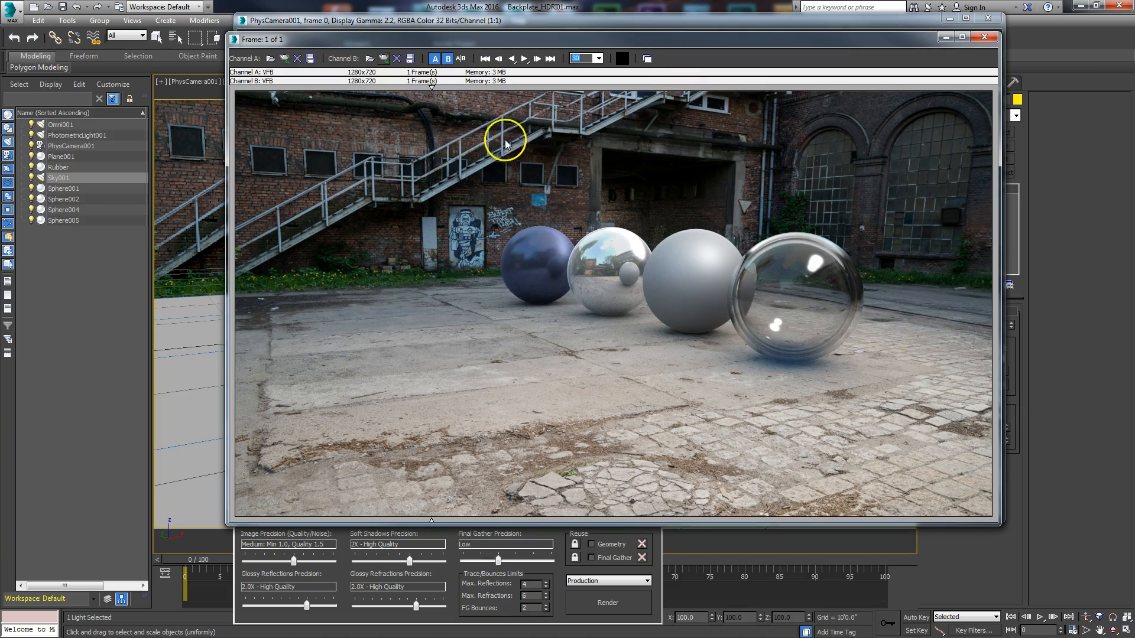
drag(441, 101, 400, 193)
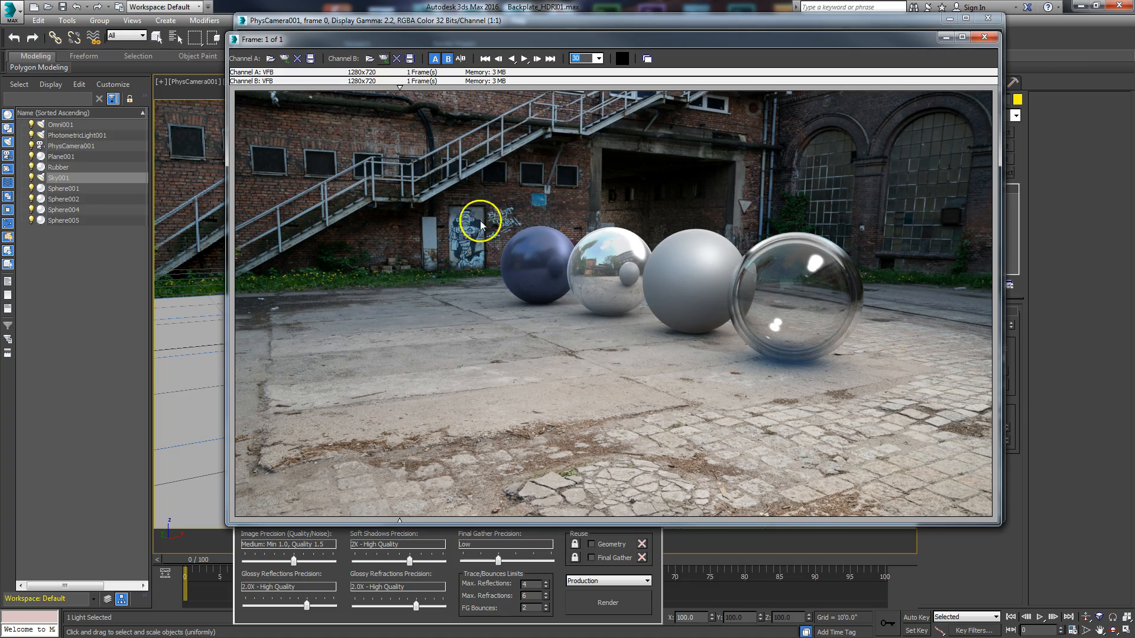
click(945, 37)
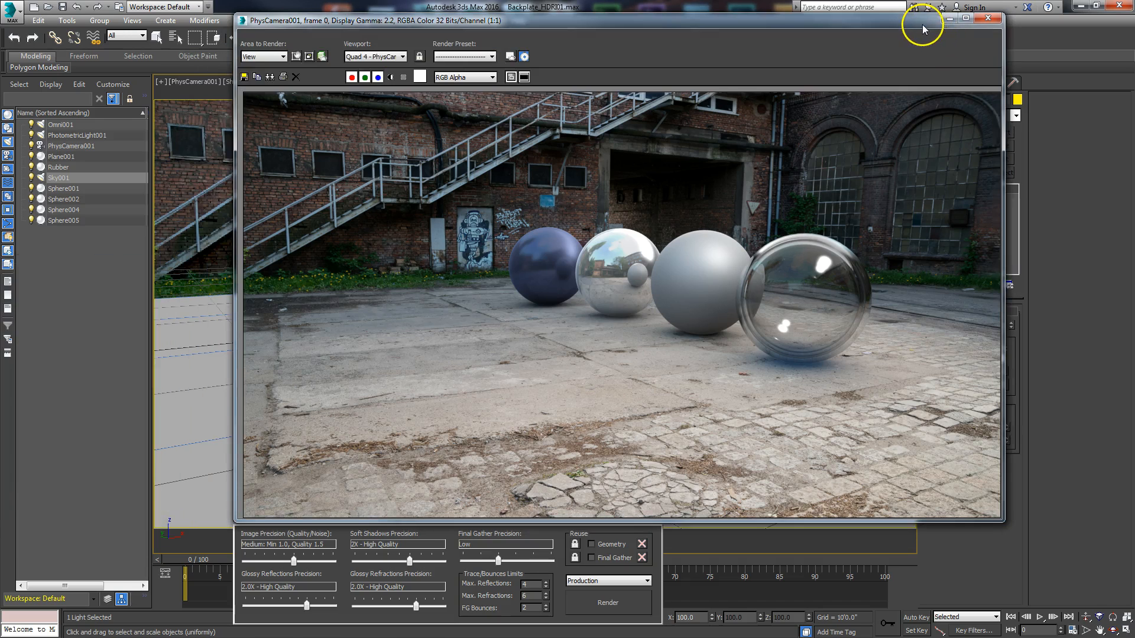
click(949, 18)
Step: Select the ground plane, then briefly display the Perspective Match vanishing lines over the backplate and hide them again
click(772, 40)
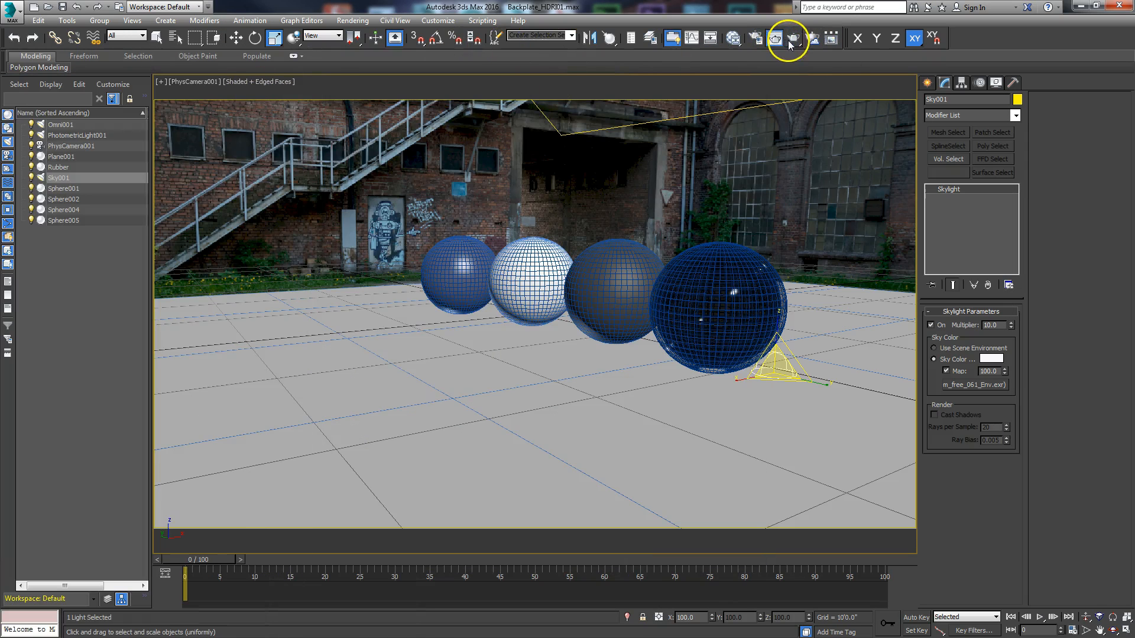
click(340, 376)
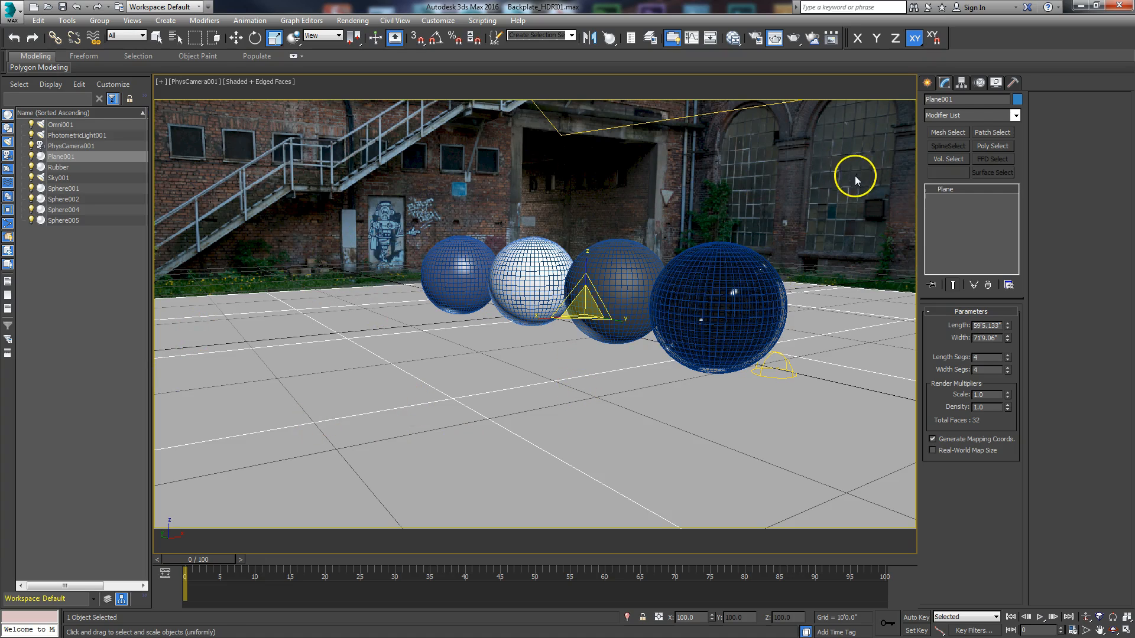
click(1013, 82)
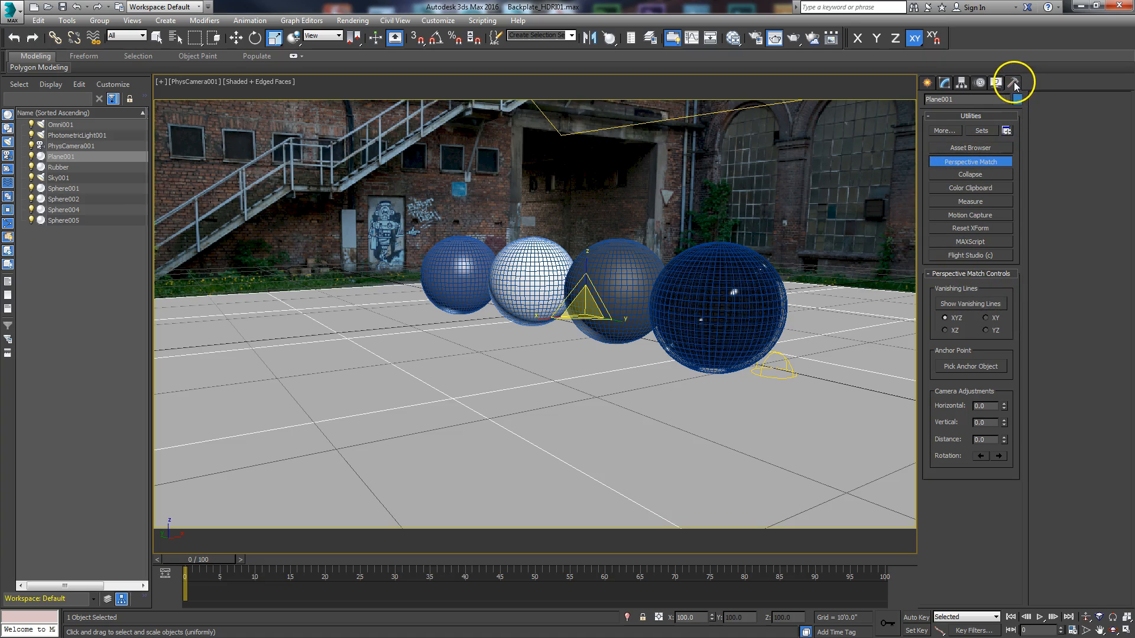
click(972, 303)
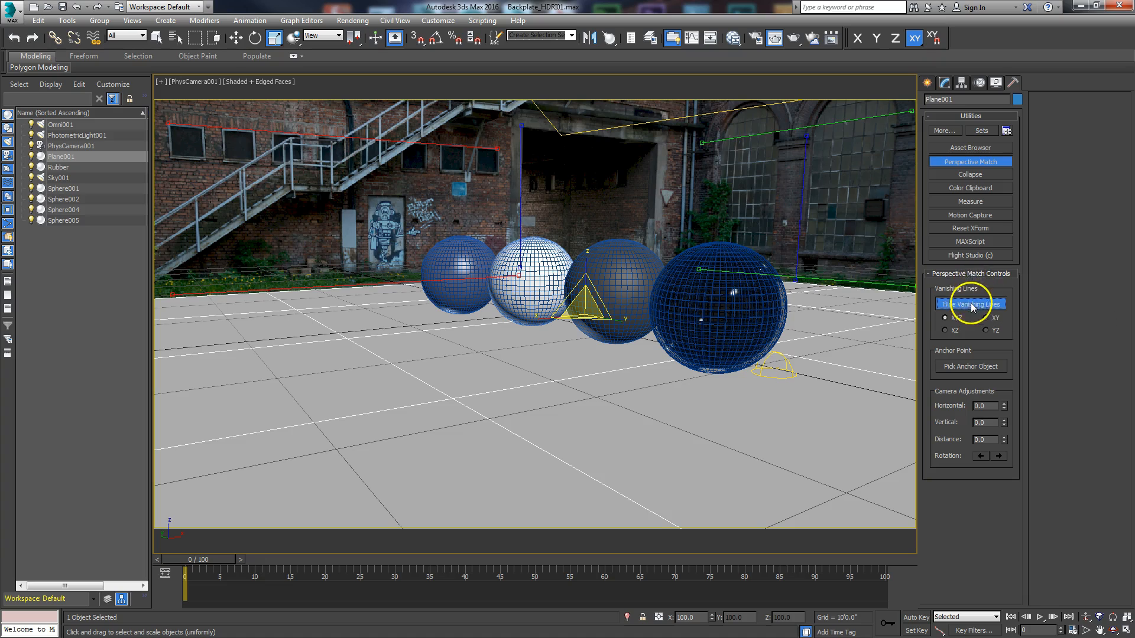
click(946, 306)
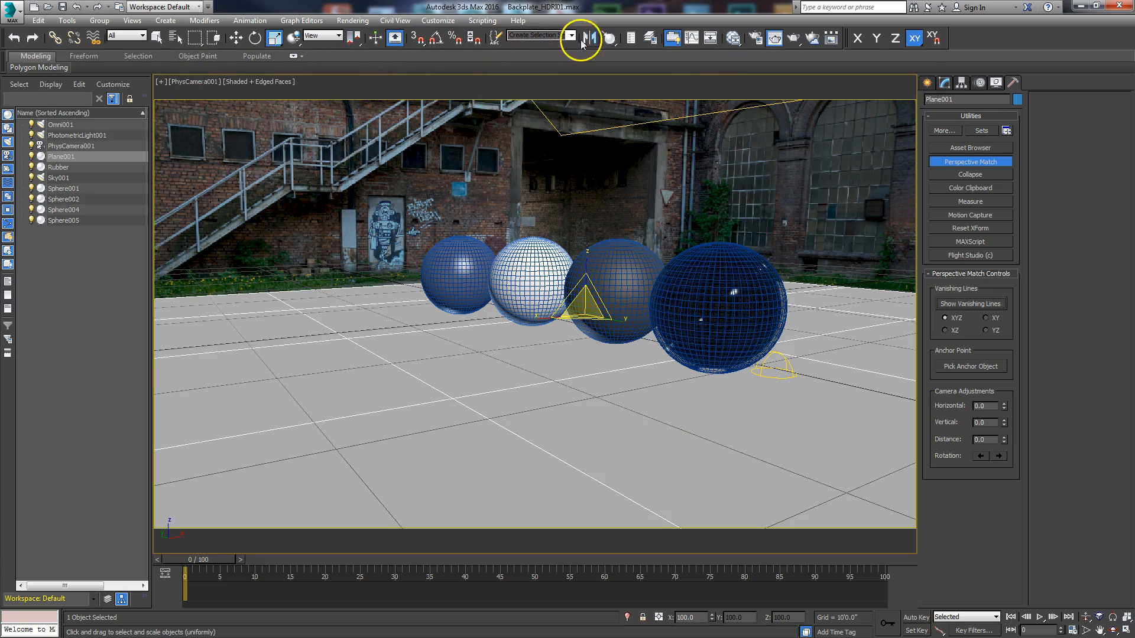
Step: Open the Slate Material Editor and enlarge its window to show more of the node view
click(733, 41)
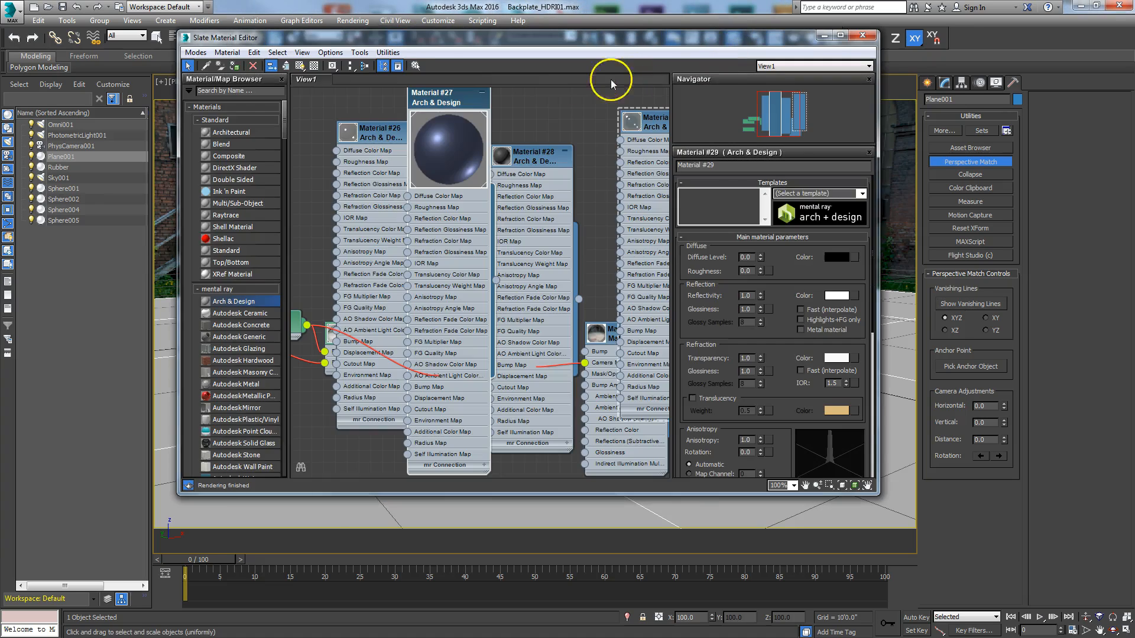
drag(672, 44, 570, 41)
click(424, 111)
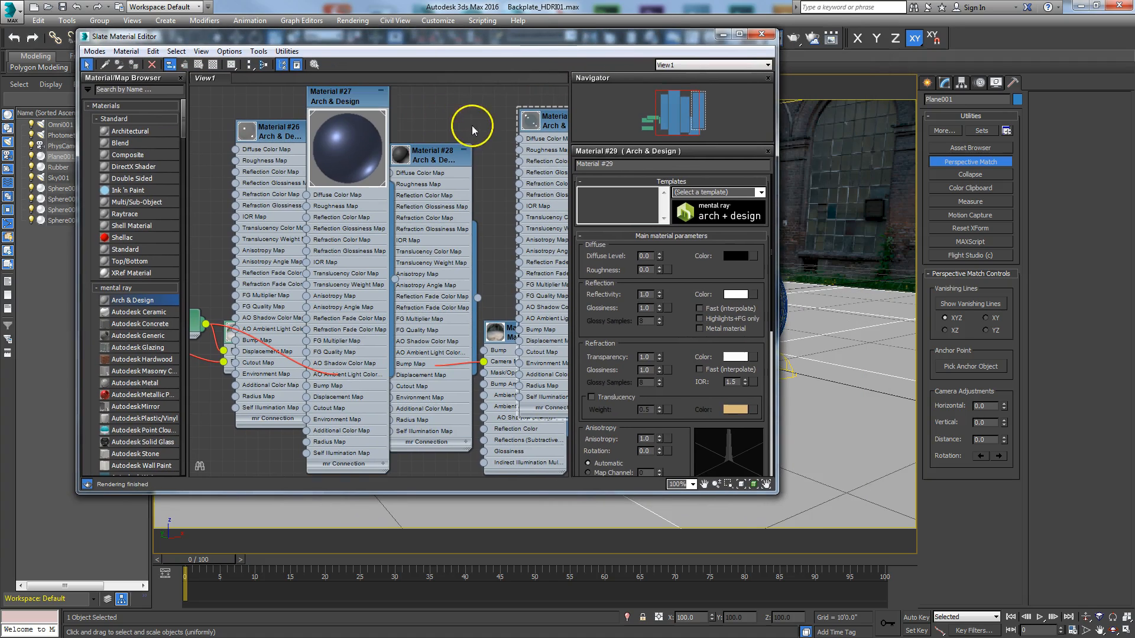
drag(673, 38, 677, 23)
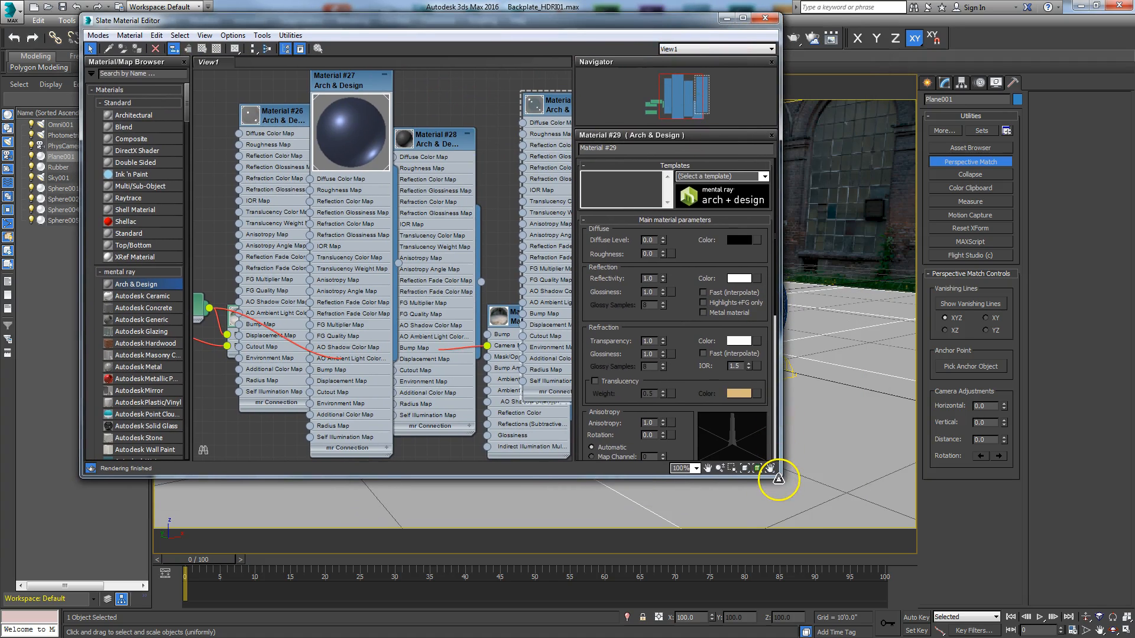
drag(776, 477, 946, 588)
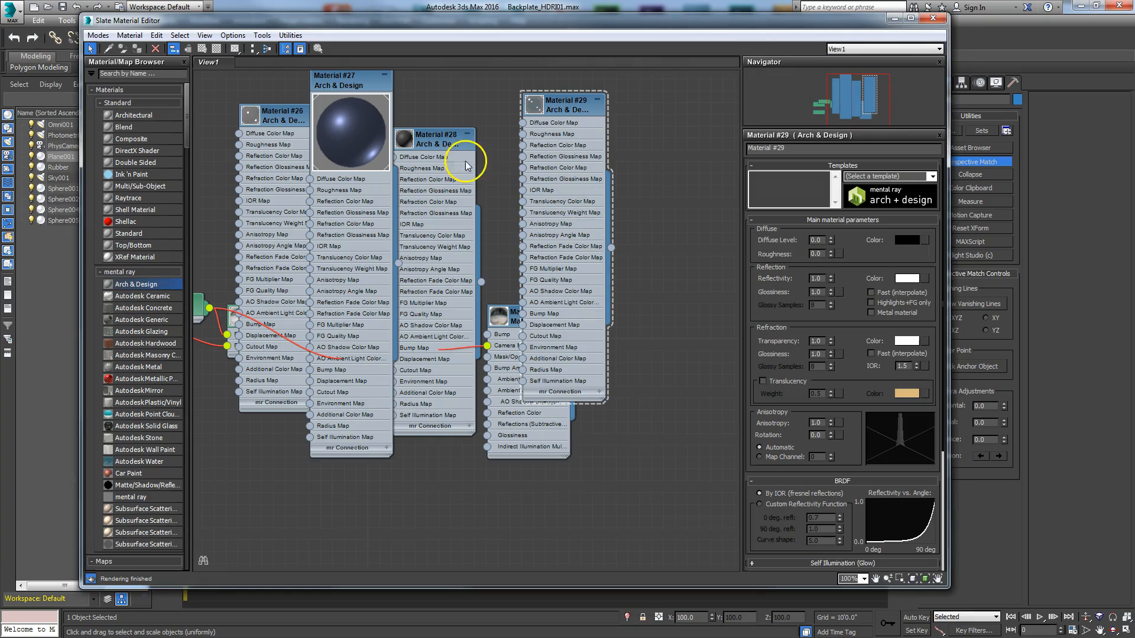
Step: Remove the Arch & Design material nodes #27, #26, #28 and #29 from the Slate node view
drag(358, 99, 347, 231)
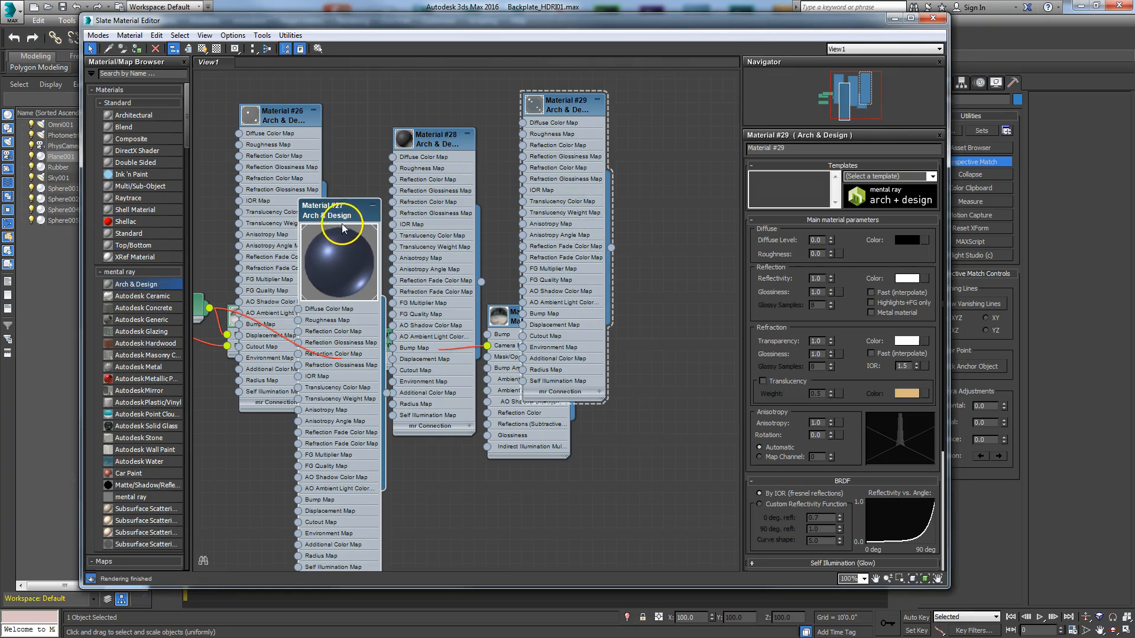
key(Delete)
click(283, 112)
key(Delete)
click(414, 131)
key(Delete)
click(571, 106)
key(Delete)
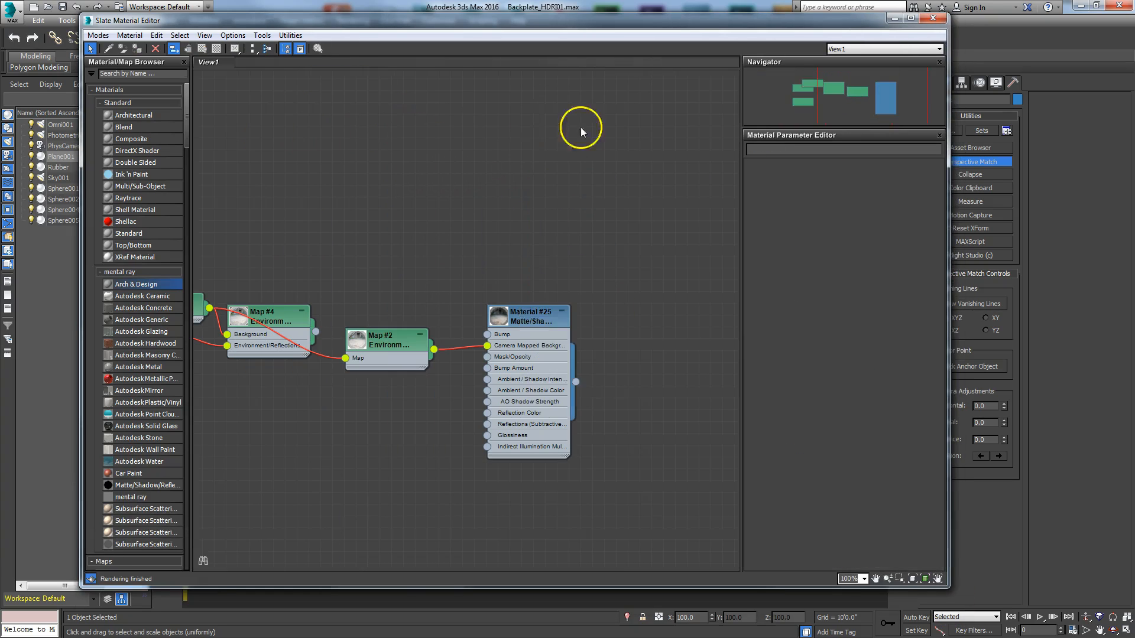
Step: Arrange the node view so the Background bitmap, Map #2 and Material #25 form a row above Dome HDRI and Map #4
drag(524, 307, 619, 130)
click(284, 319)
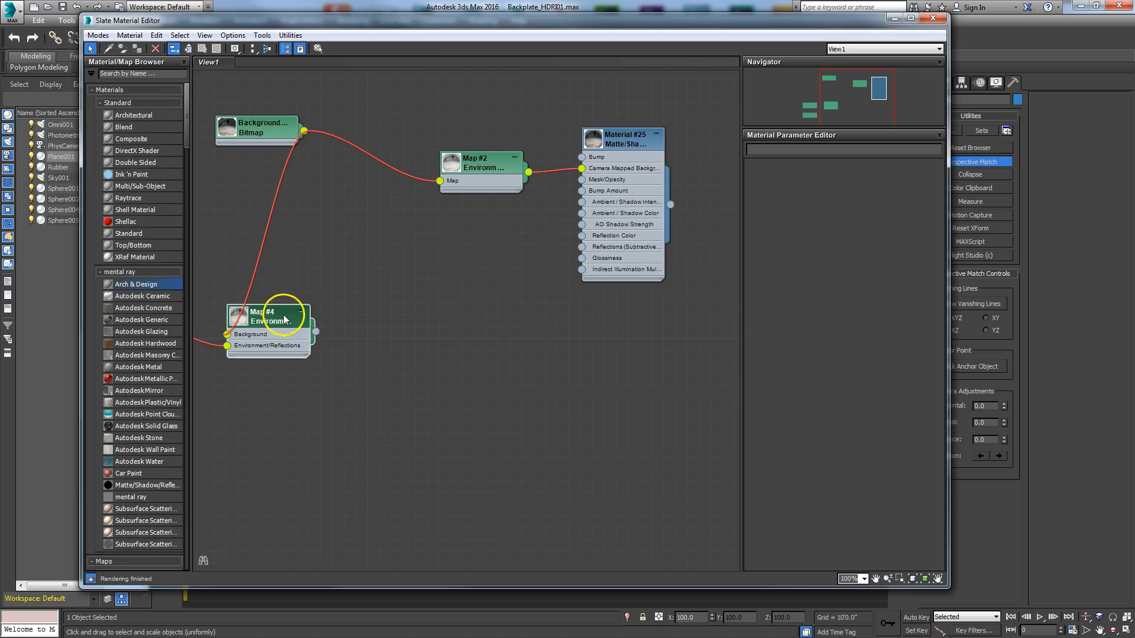
drag(284, 316, 426, 375)
mouse_move(633, 138)
mouse_down()
mouse_move(596, 151)
mouse_move(621, 149)
mouse_up()
drag(390, 194, 296, 197)
click(488, 179)
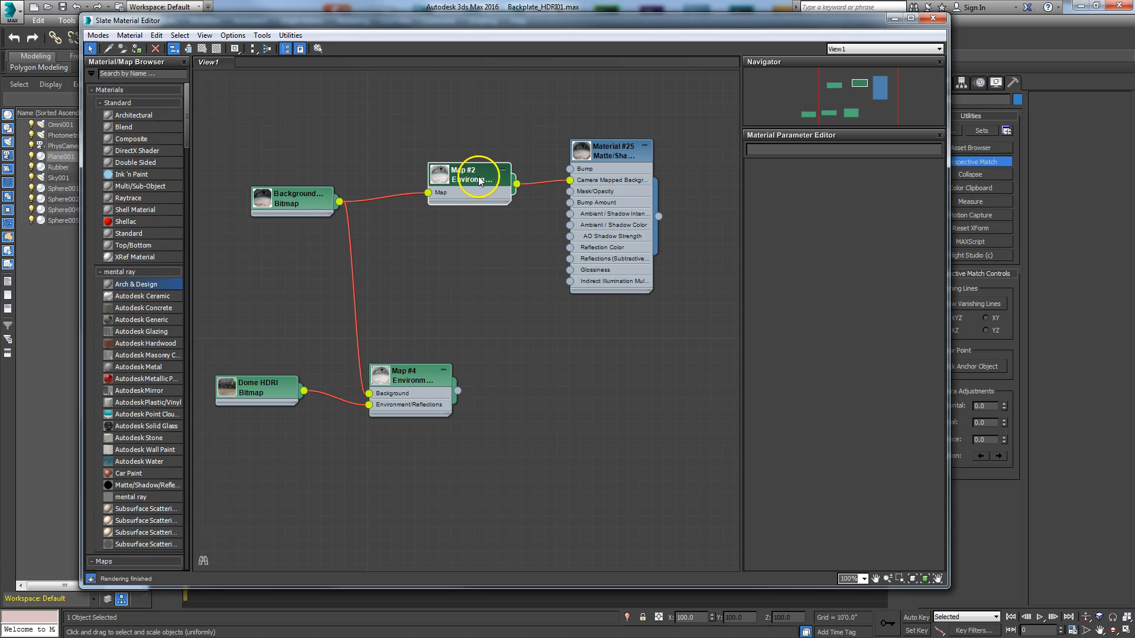
drag(480, 183, 444, 169)
Step: Examine the parameters of the Map #2 Environment/Background Camera Map and of the Matte/Shadow/Reflection Material #25, including its ambient occlusion and reflection settings
double_click(443, 168)
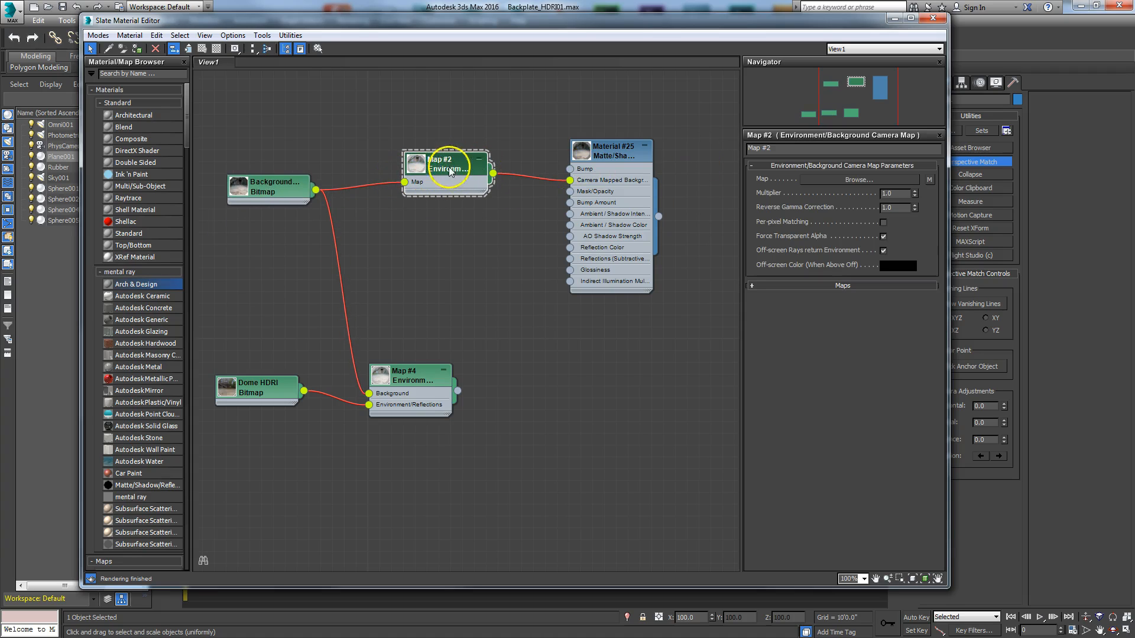
drag(451, 166, 467, 173)
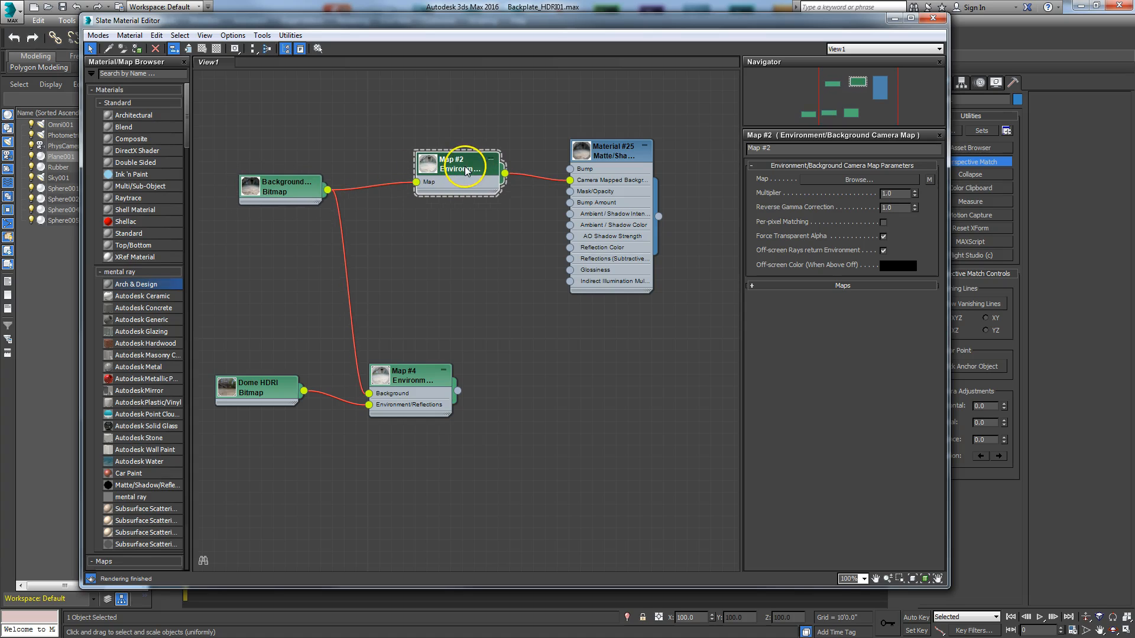
drag(609, 20, 612, 89)
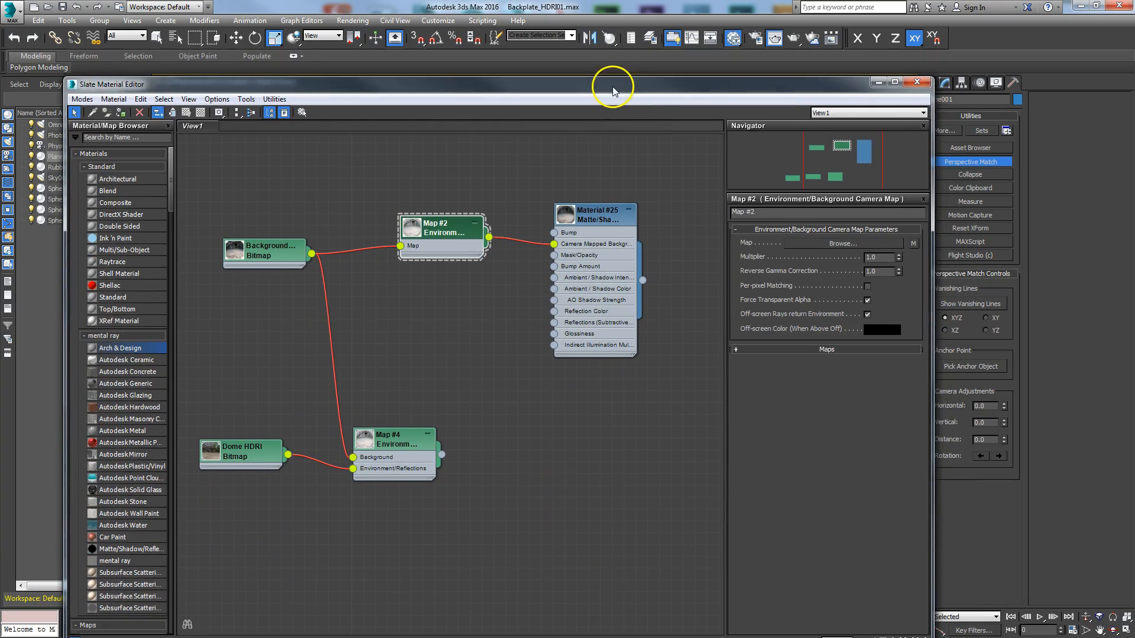
double_click(588, 214)
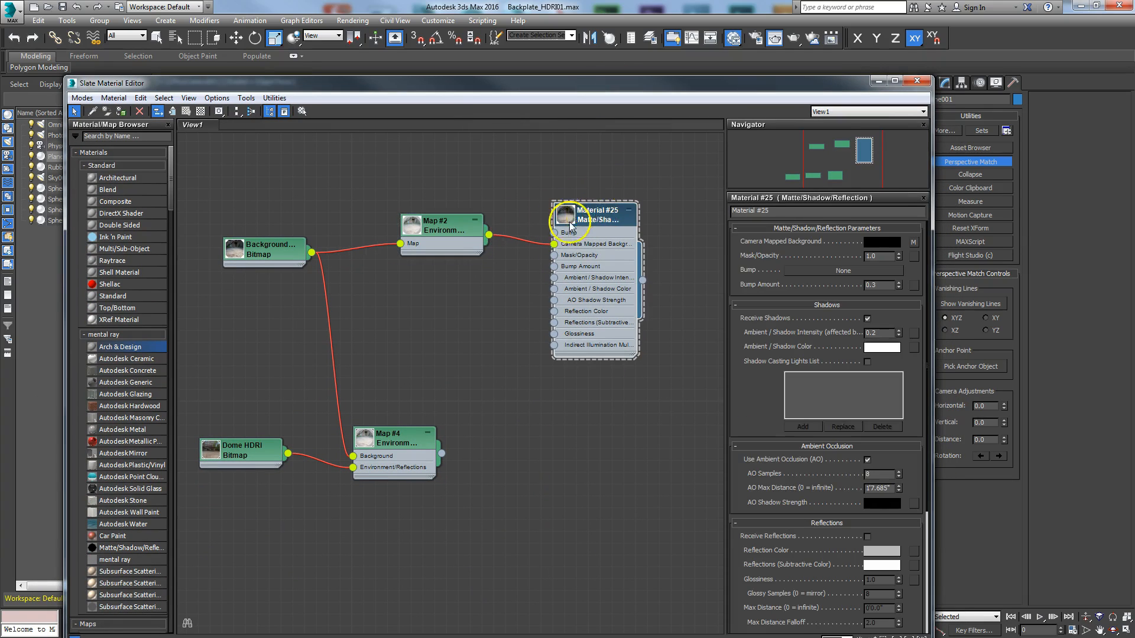
scroll(747, 402, down, 1)
drag(747, 402, 753, 251)
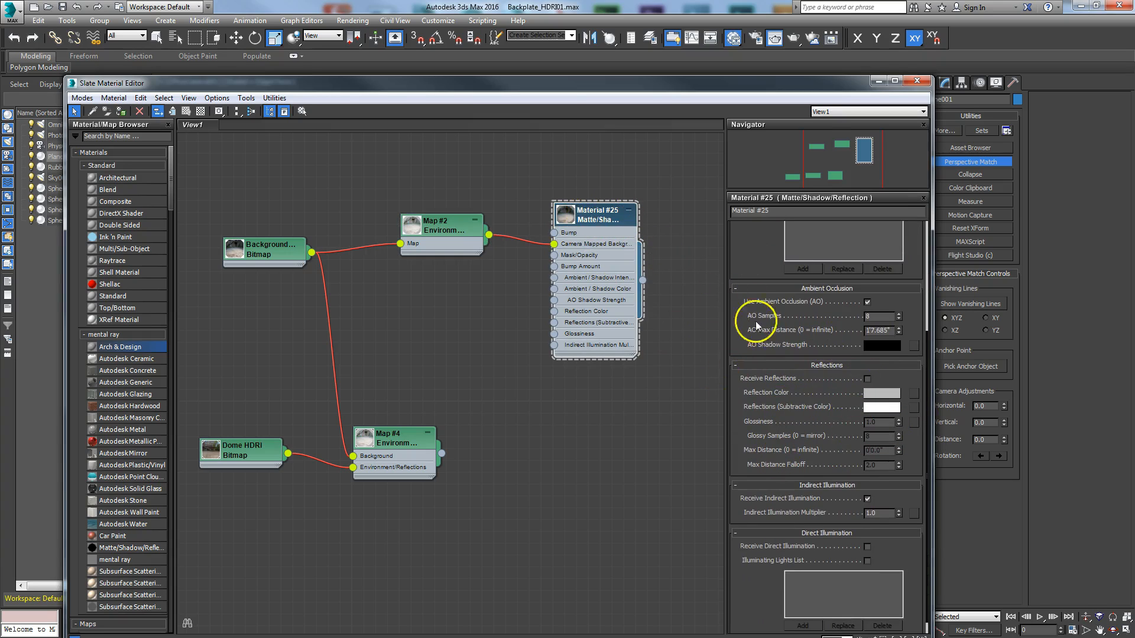
Step: Reposition the Material #25 and Map #2 nodes, with the connected Background bitmap, farther from the Dome HDRI and Map #4 nodes
drag(615, 218, 616, 265)
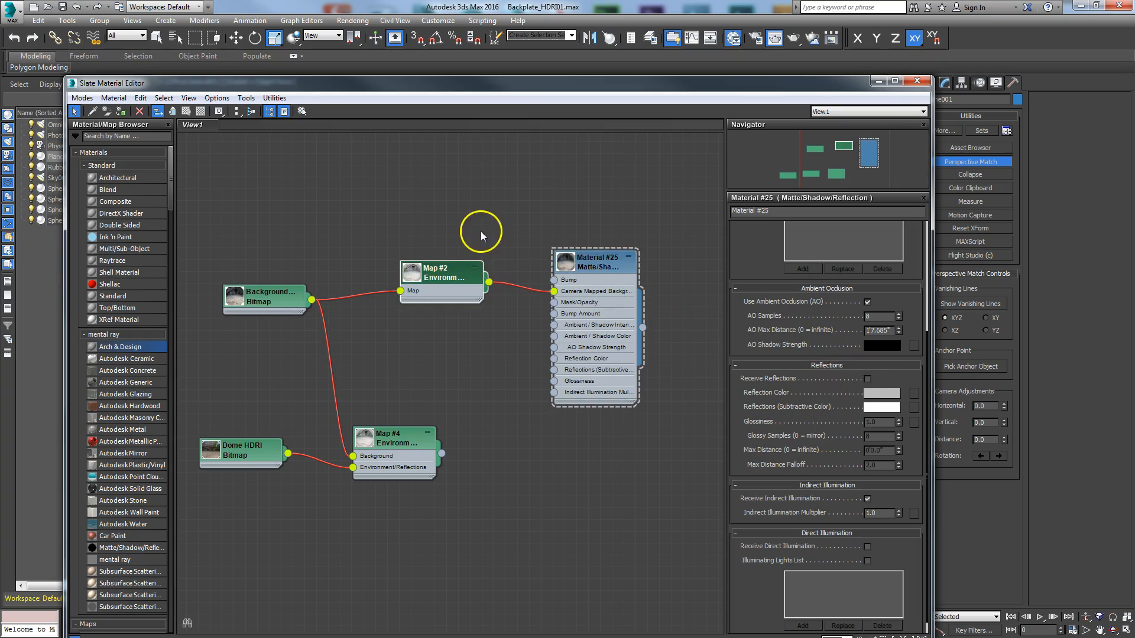
drag(577, 260, 589, 213)
drag(455, 231, 474, 230)
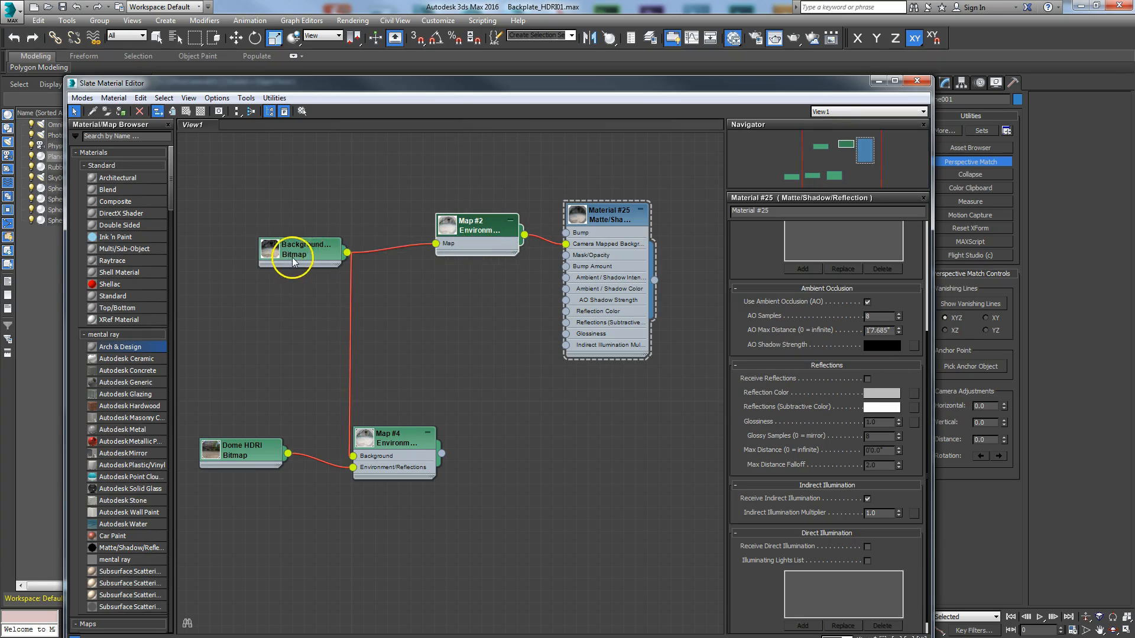
Step: Align the Background bitmap node with Map #2, open its parameters and view the backplate image
drag(292, 258, 278, 229)
double_click(281, 231)
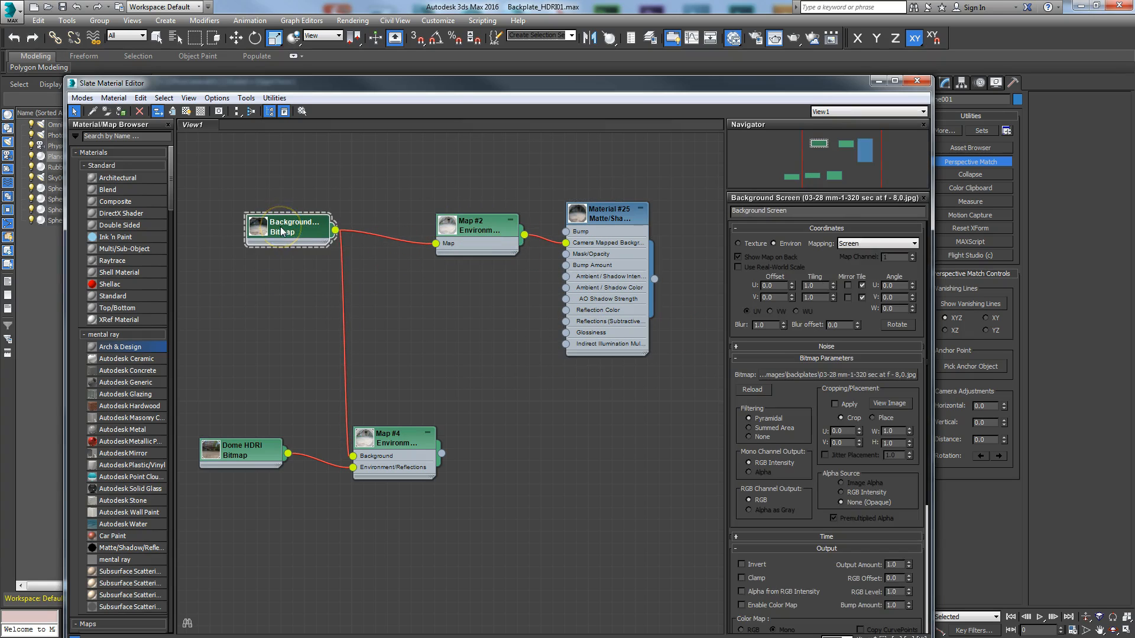
drag(598, 88, 585, 62)
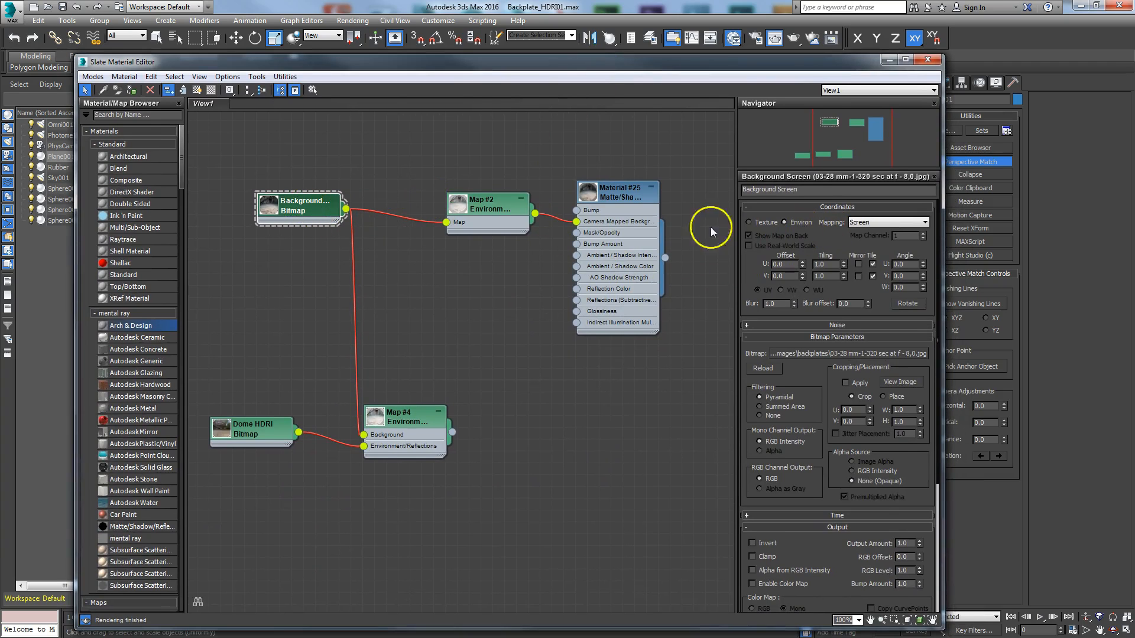
click(898, 383)
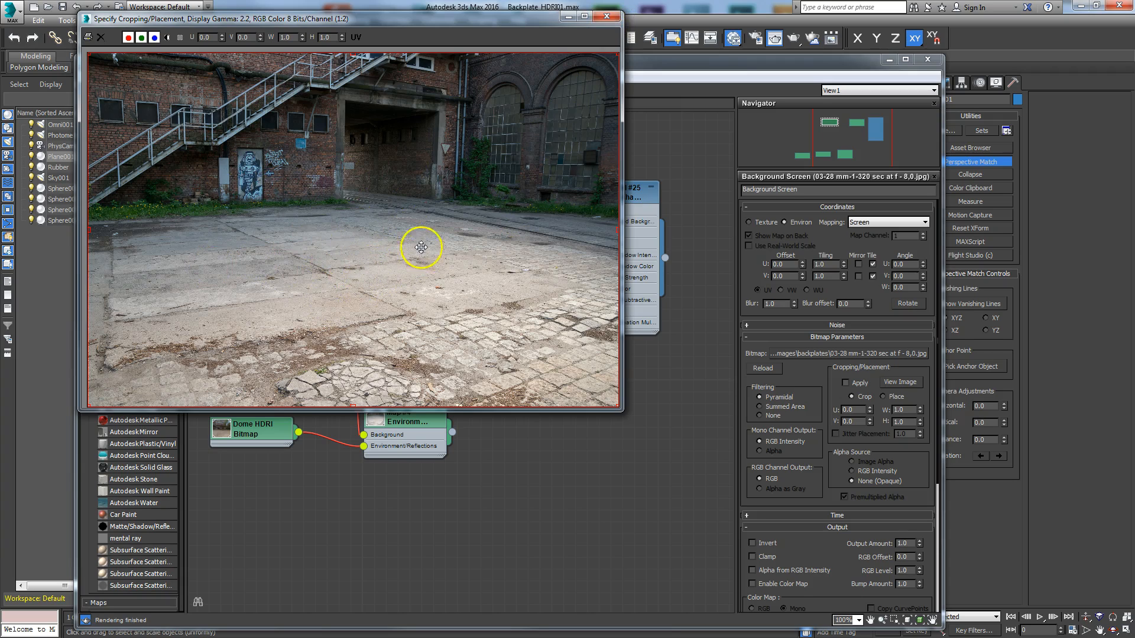
click(607, 16)
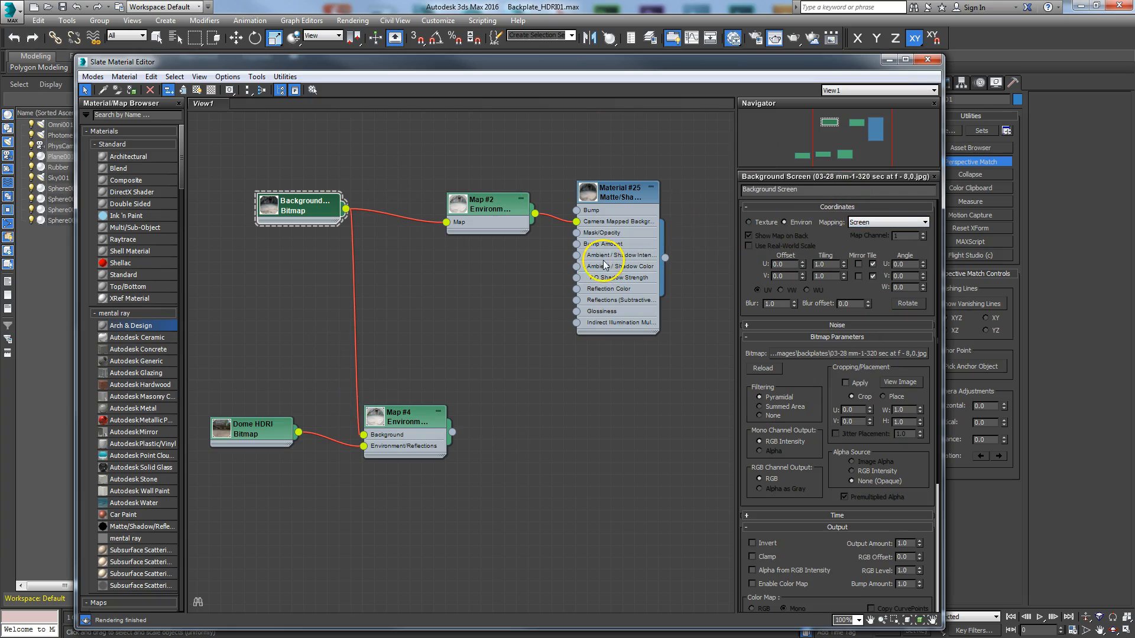
Step: Bring the Map #4 and Background nodes closer together and view the image of the Dome HDRI bitmap
drag(413, 423, 436, 364)
drag(329, 157, 325, 265)
double_click(255, 378)
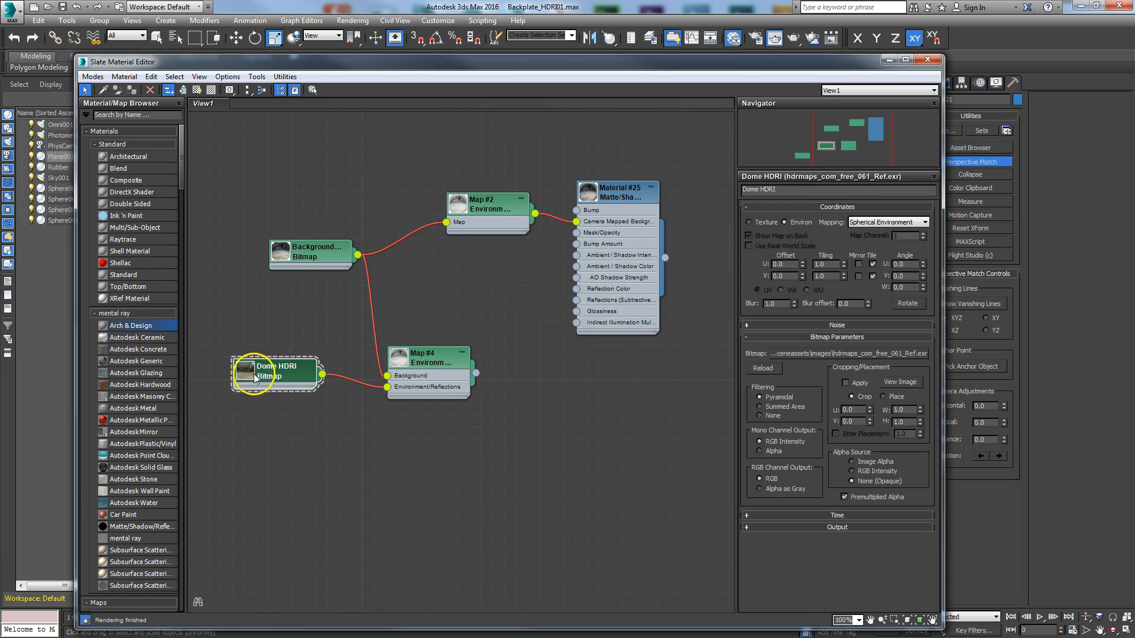
click(897, 382)
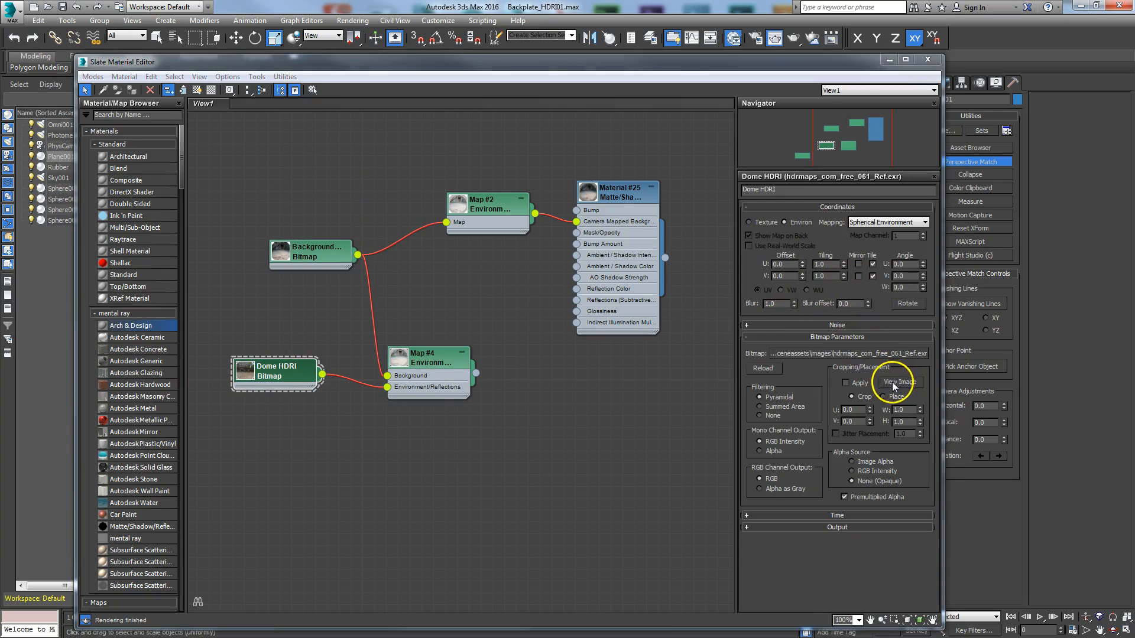
drag(767, 23, 489, 69)
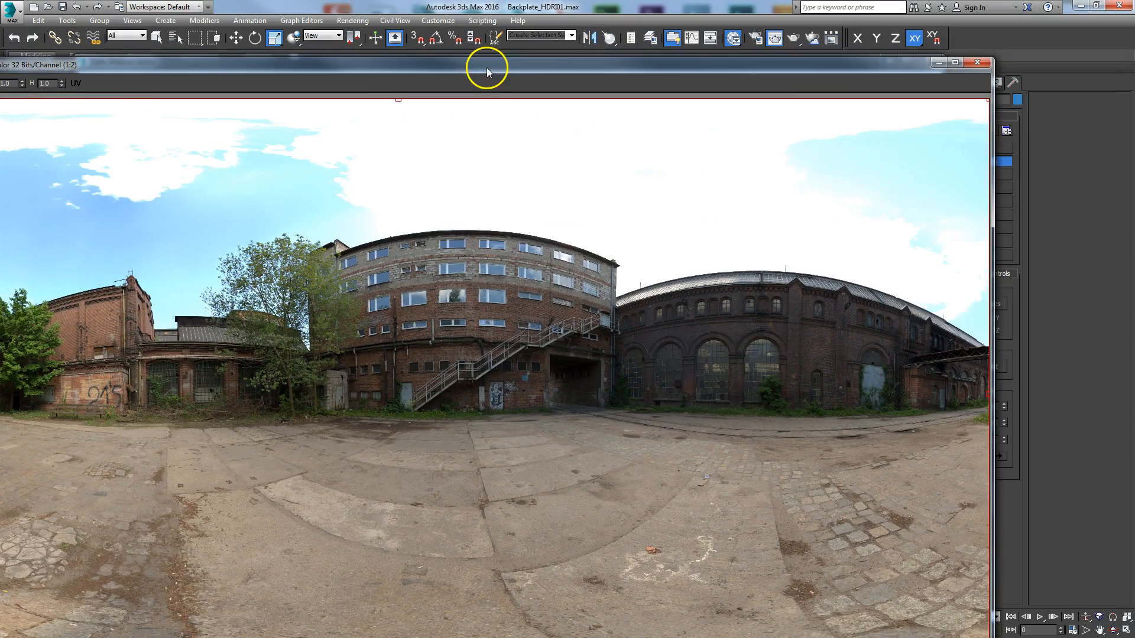
click(976, 63)
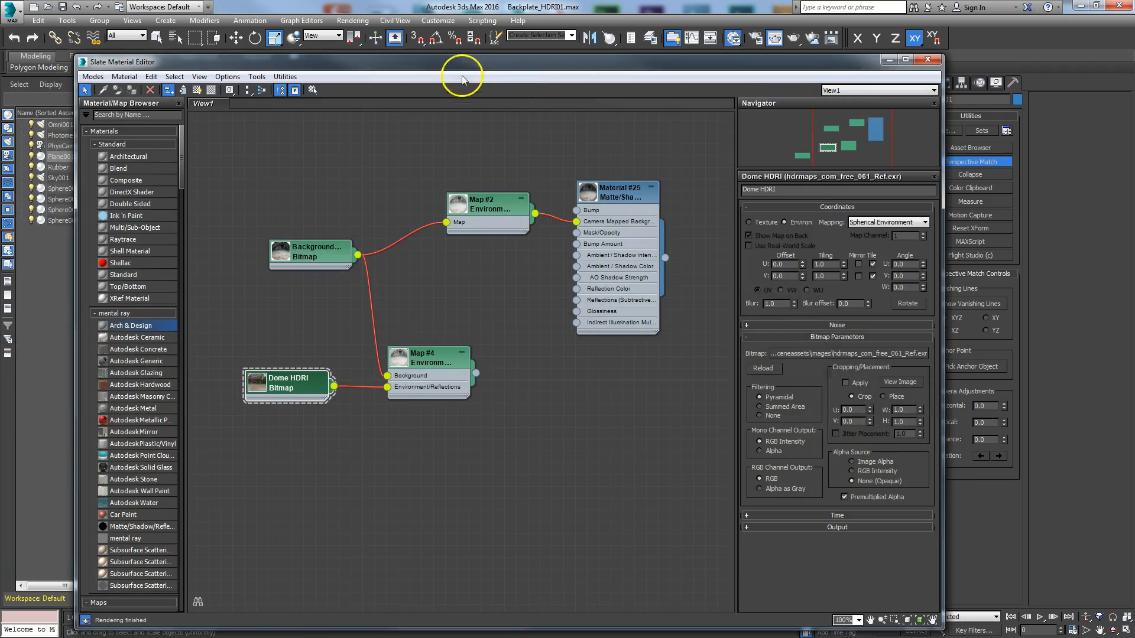
Step: Compare the environment map in the Environment and Effects settings with the parameters of the Map #4 Environment/Background Switcher
click(352, 20)
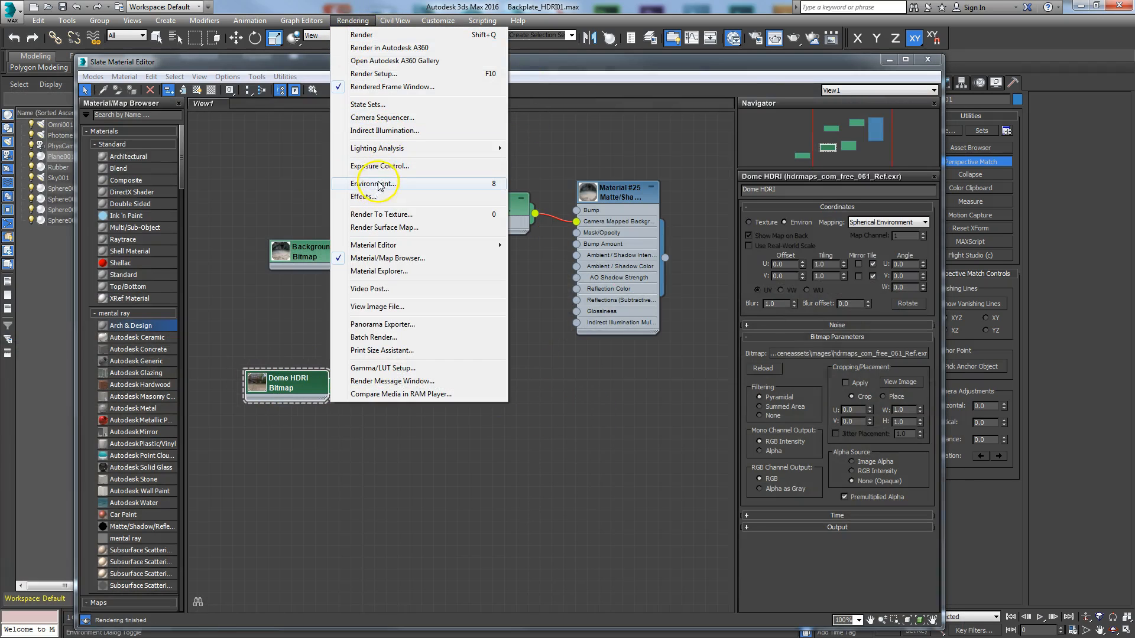
click(377, 184)
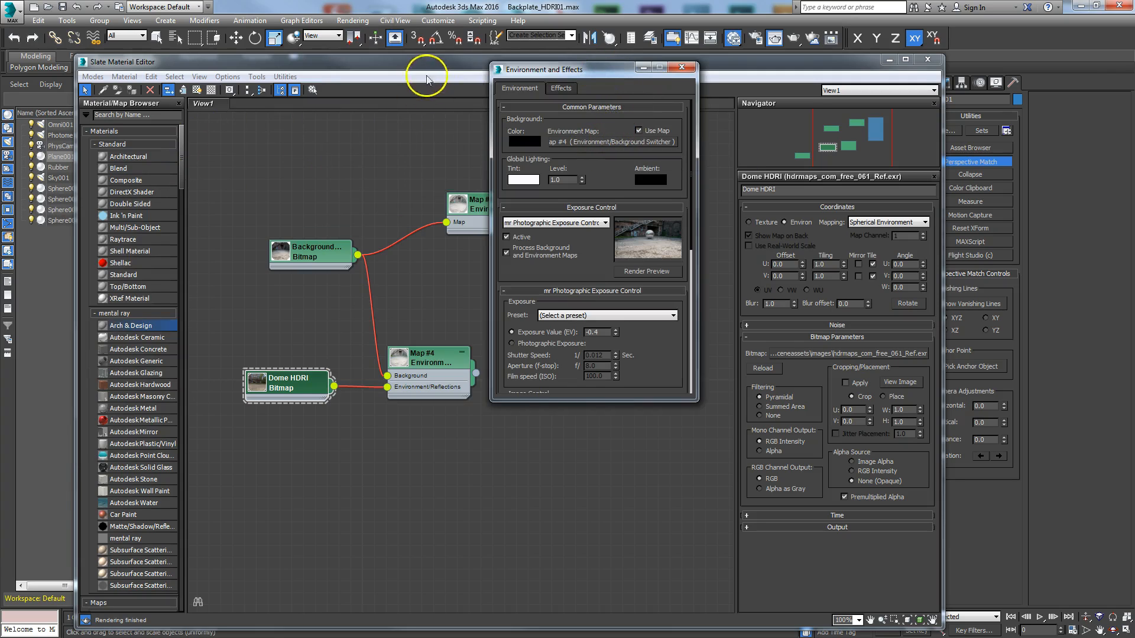
drag(582, 73, 1037, 84)
drag(798, 60, 702, 63)
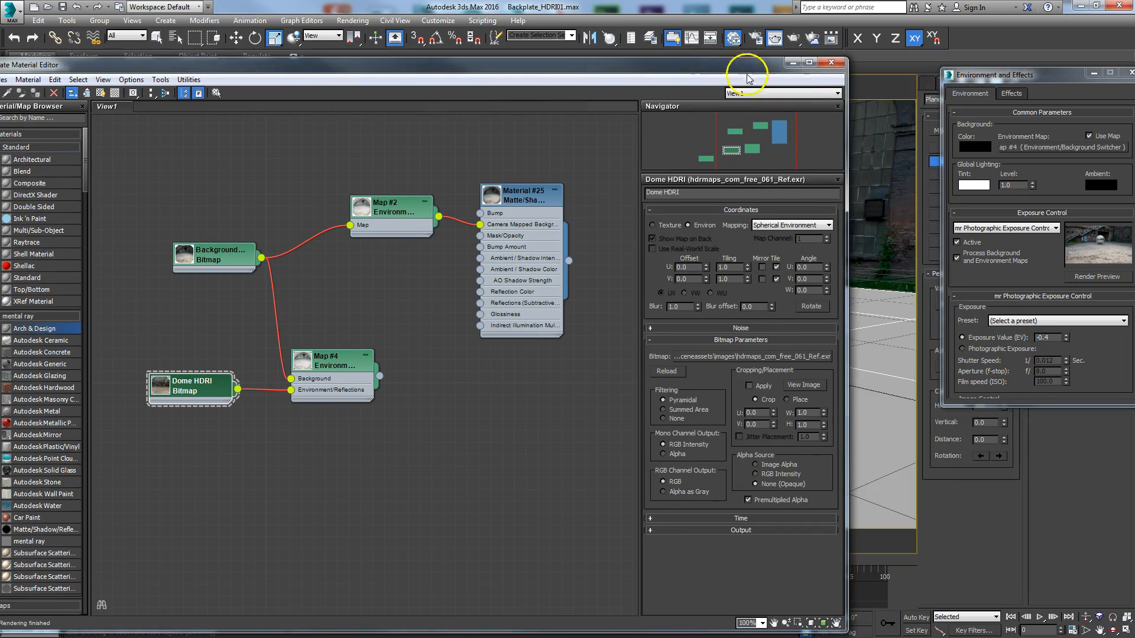
drag(1023, 79, 987, 80)
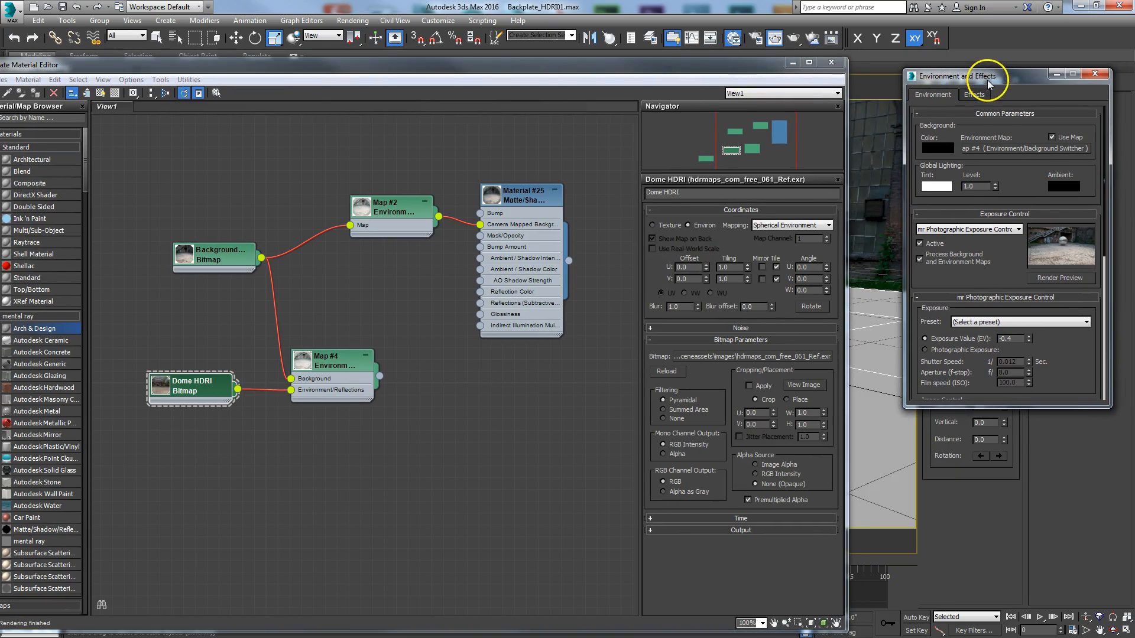
double_click(347, 368)
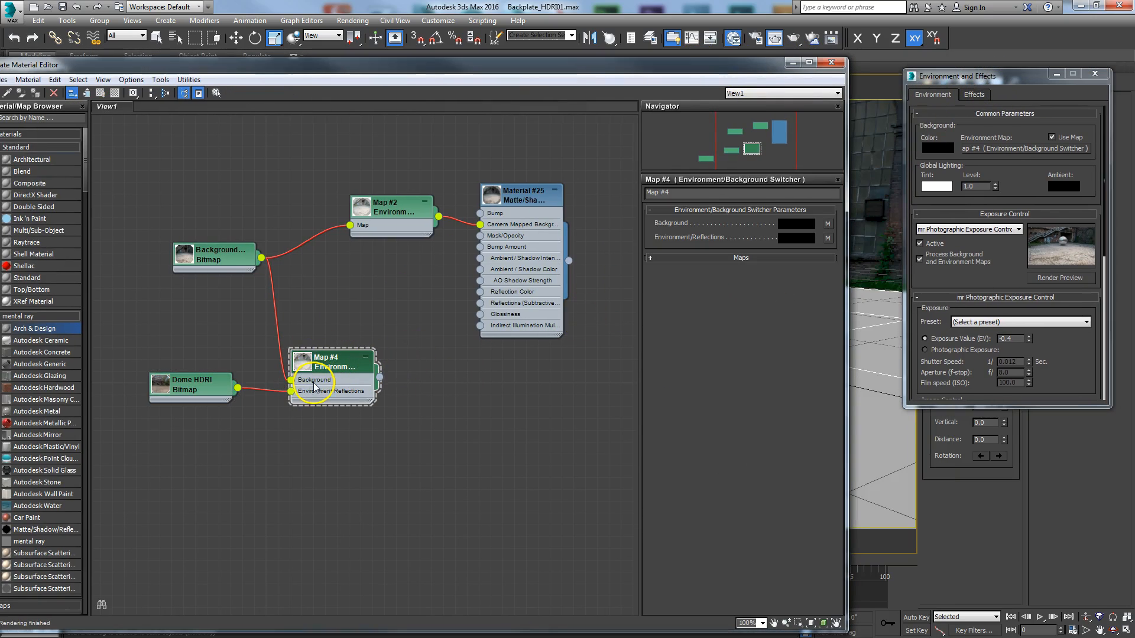
Step: Move the Background and Dome HDRI nodes closer to Map #4 and close the Environment and Effects settings
drag(214, 266, 239, 276)
mouse_move(206, 391)
mouse_down()
mouse_move(246, 398)
mouse_move(203, 393)
mouse_move(219, 403)
mouse_up()
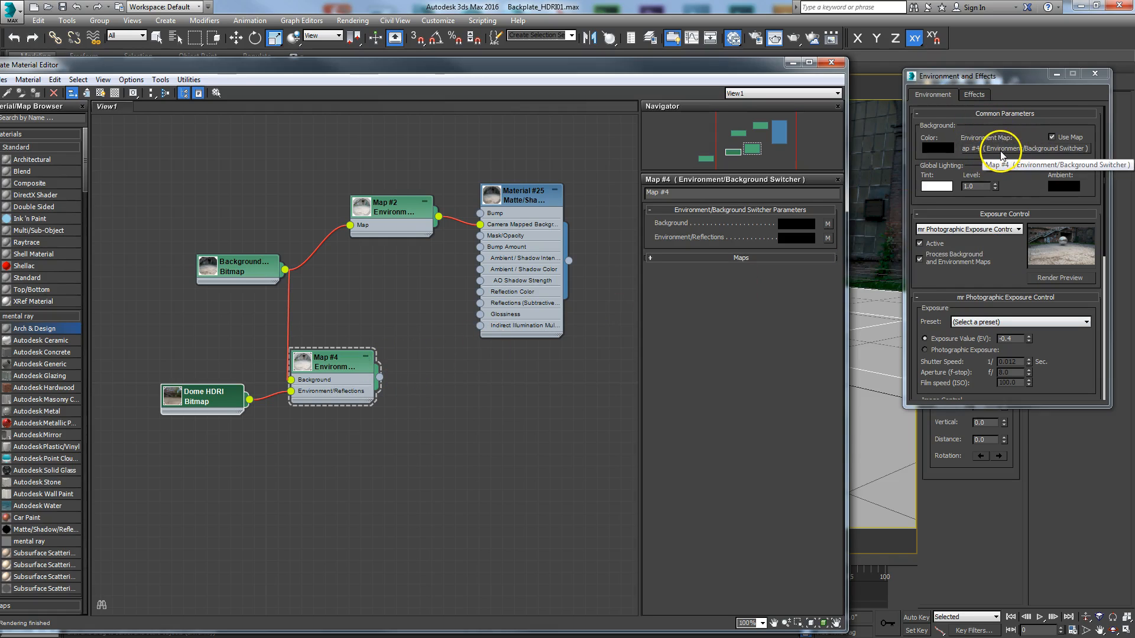
click(1095, 74)
drag(677, 64, 647, 85)
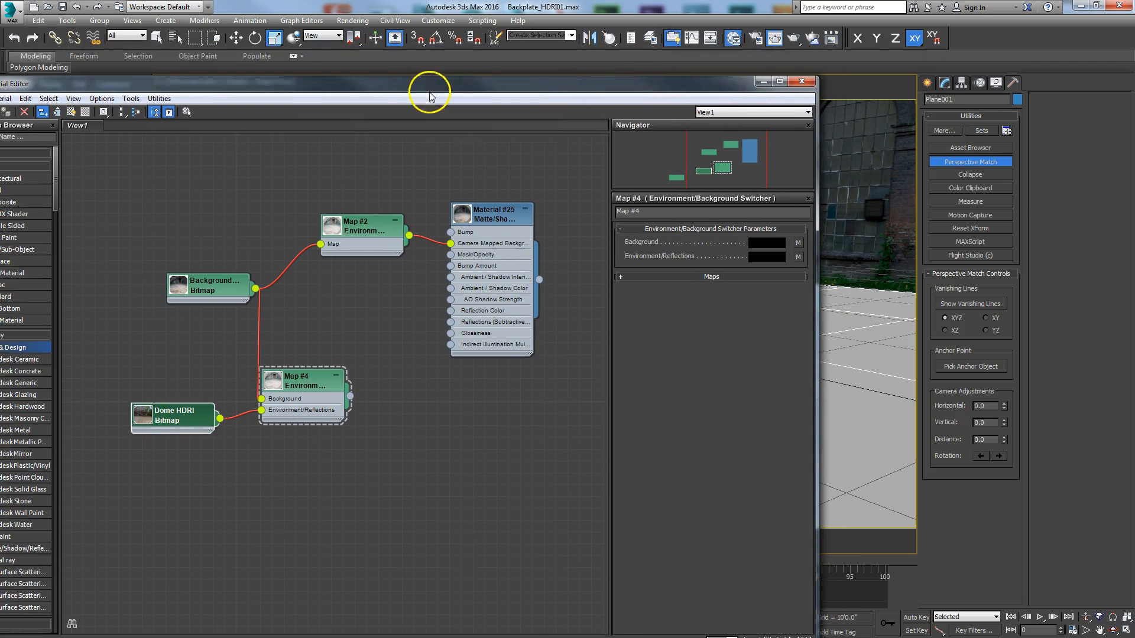
Step: Open the Light Lister and select the Sky001 light from it to show its skylight parameters
click(67, 20)
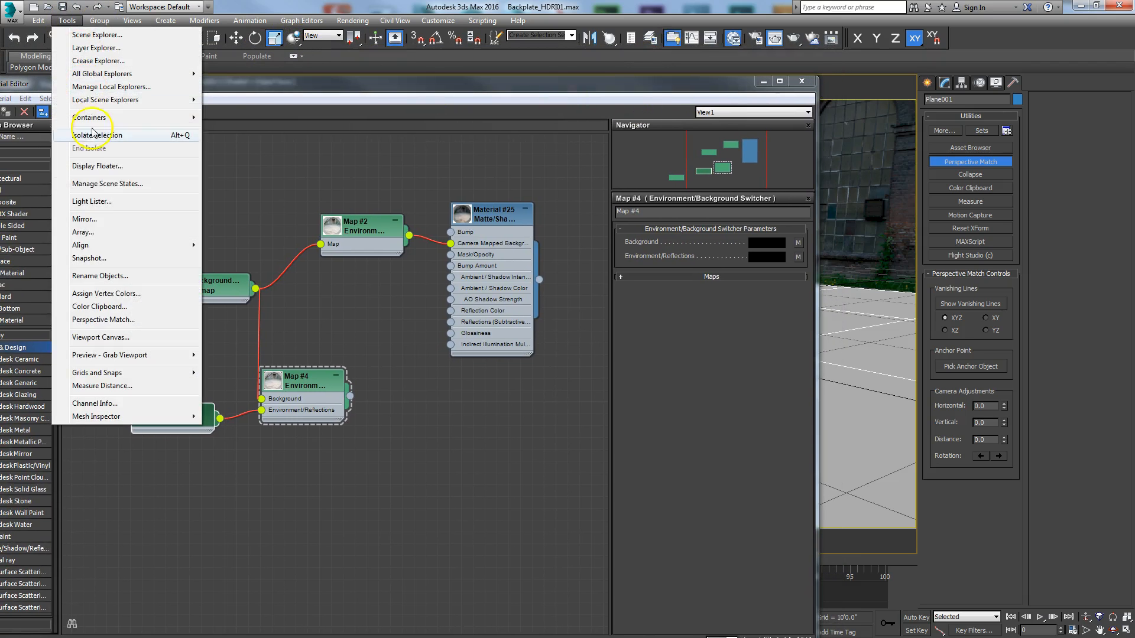
click(96, 202)
drag(362, 228, 577, 72)
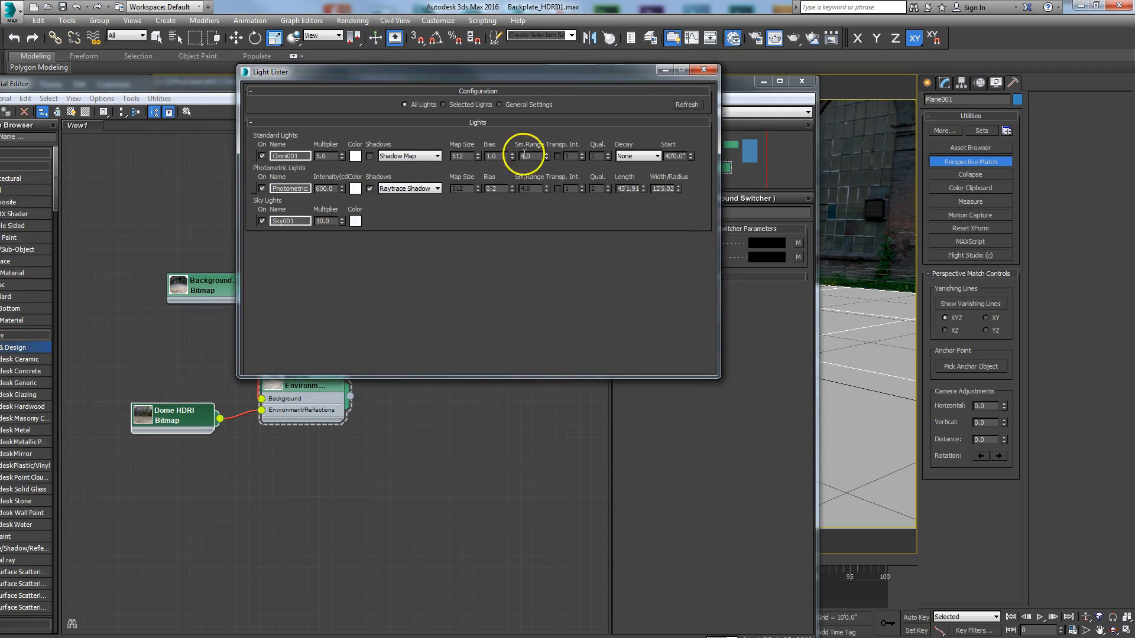
click(254, 221)
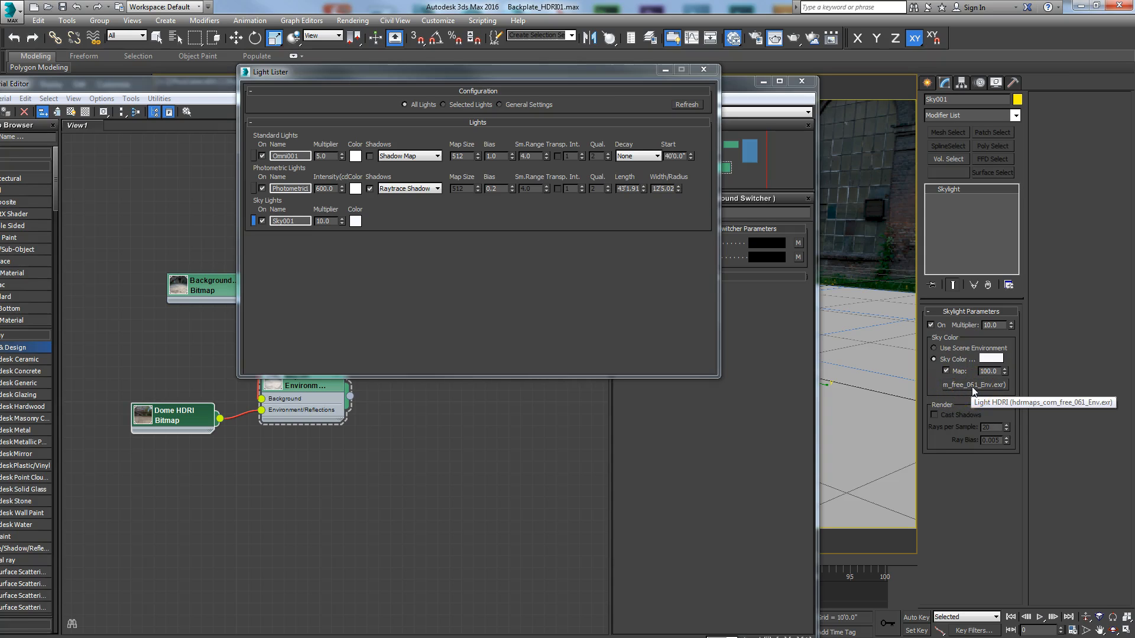
Step: Bring the Sky001 skylight's Light HDRI map into the Slate node view as an instance and open its parameters
drag(978, 386, 445, 476)
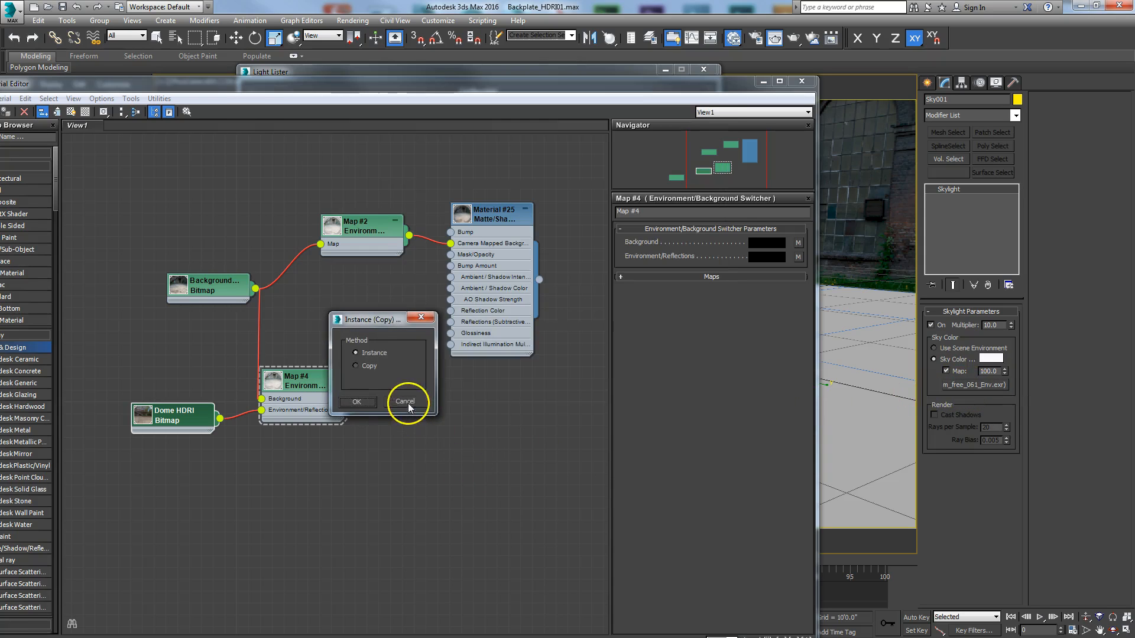
click(367, 403)
double_click(357, 383)
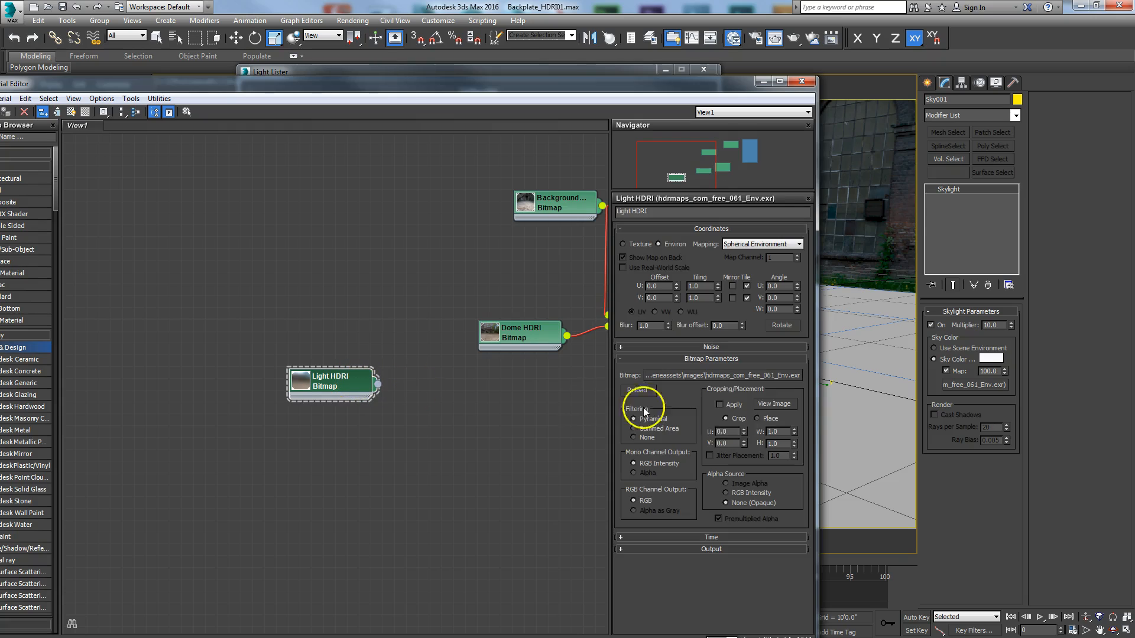
Step: View the image of the Light HDRI bitmap and close the image window
click(773, 405)
drag(0, 70, 547, 90)
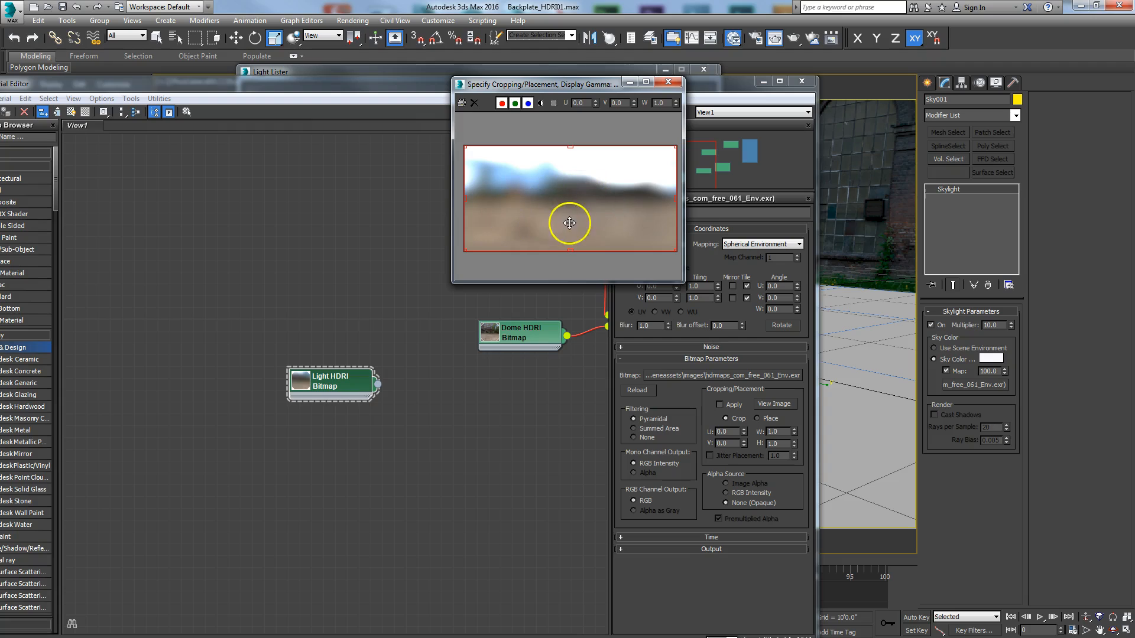
drag(583, 90, 361, 141)
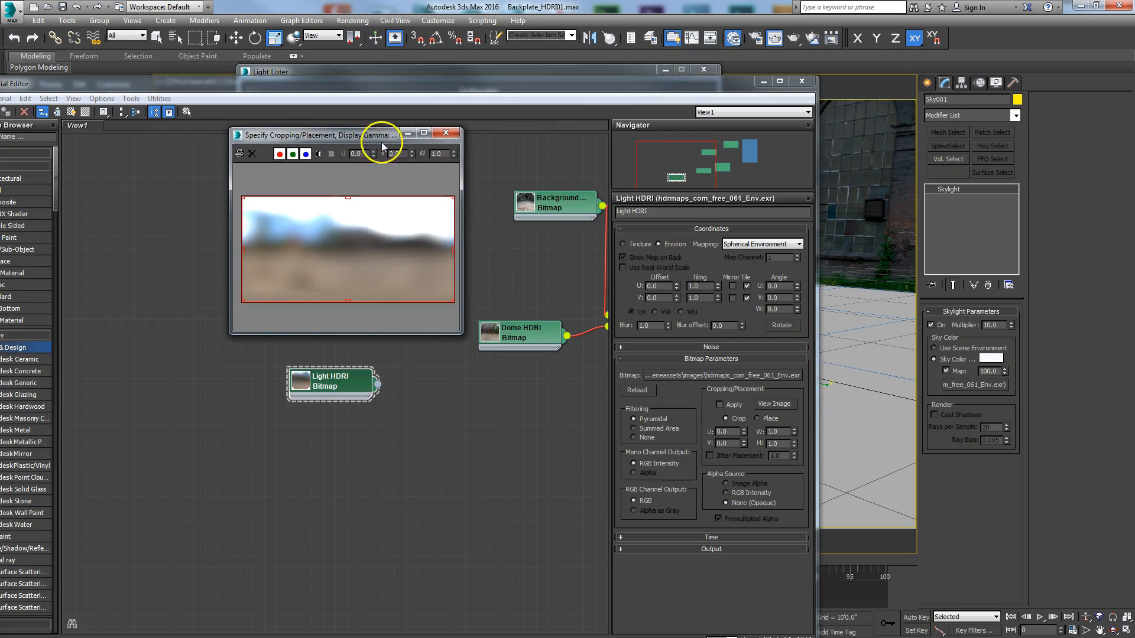
click(445, 134)
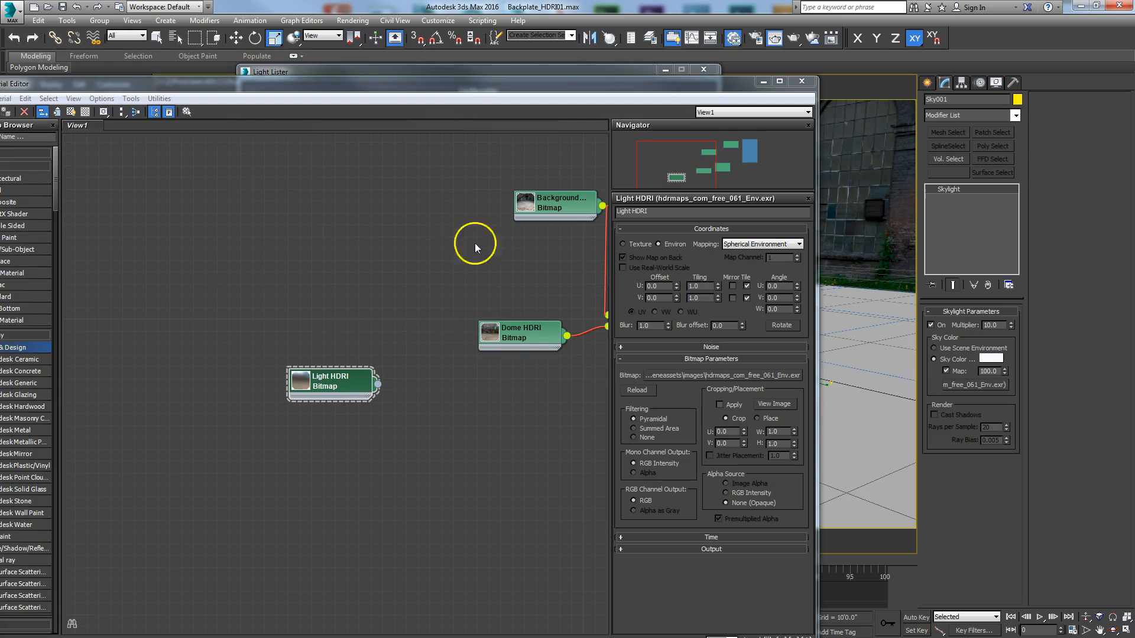
Step: View the Dome HDRI bitmap's image again for comparison with the Light HDRI image
click(515, 334)
click(772, 405)
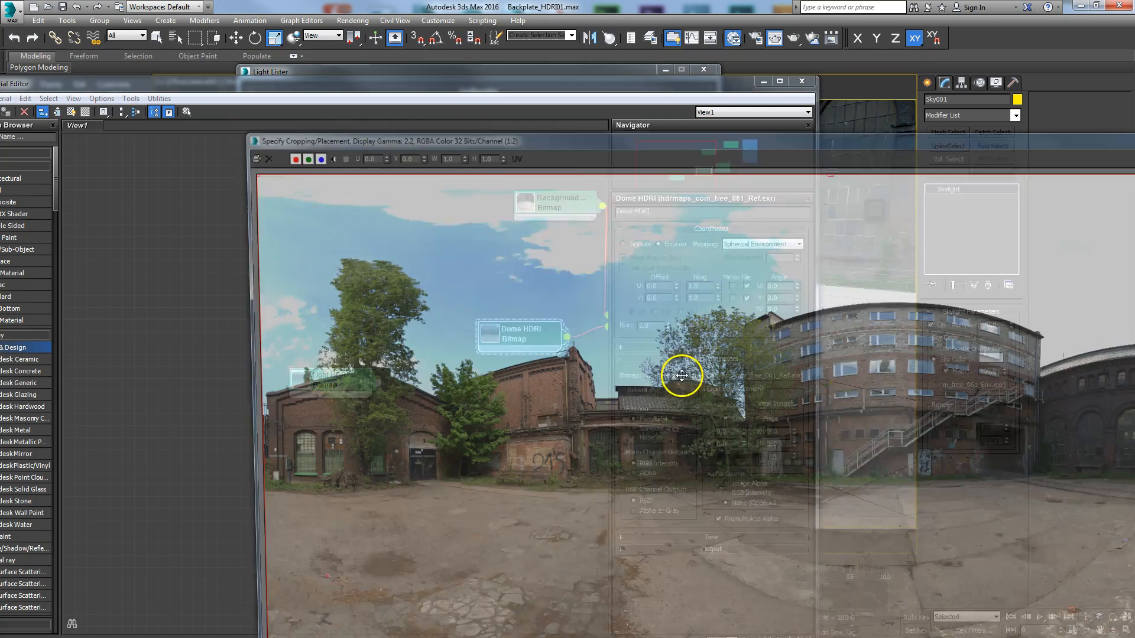
drag(563, 142, 380, 9)
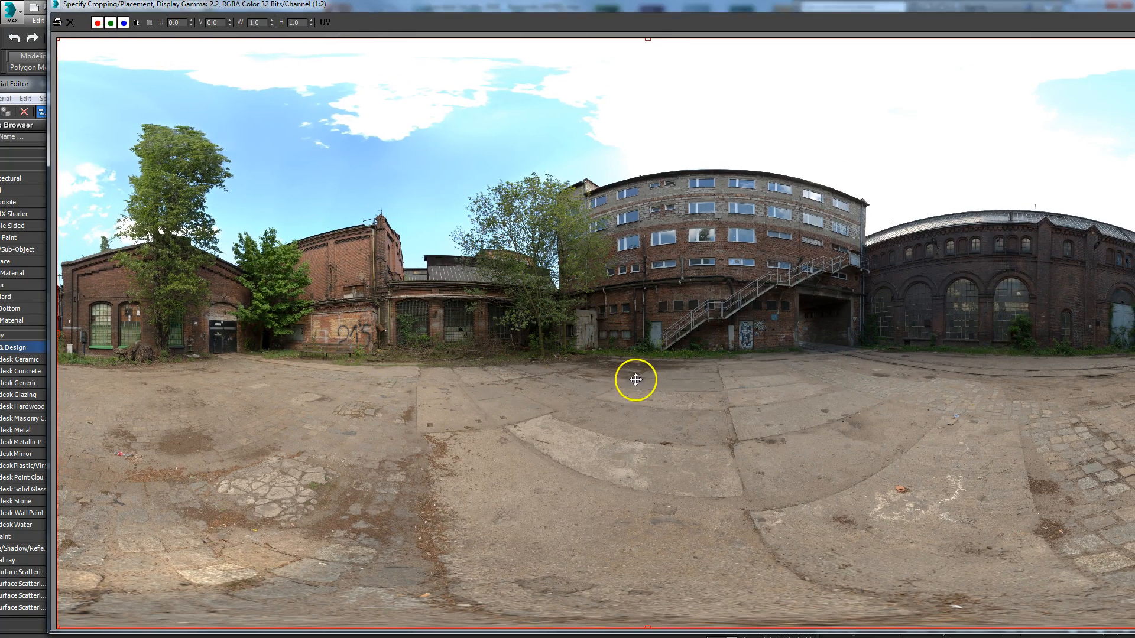
drag(823, 7, 564, 102)
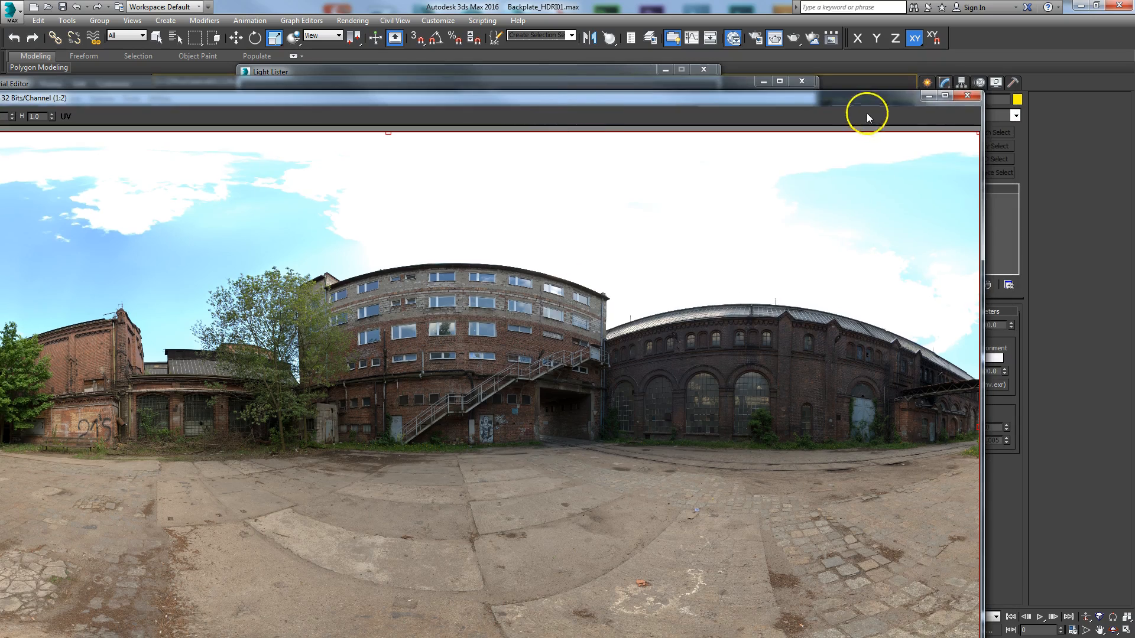
click(967, 95)
Step: Show the Light HDRI parameters, move the Light HDRI and Dome HDRI nodes closer together, and close the Slate Material Editor
double_click(329, 388)
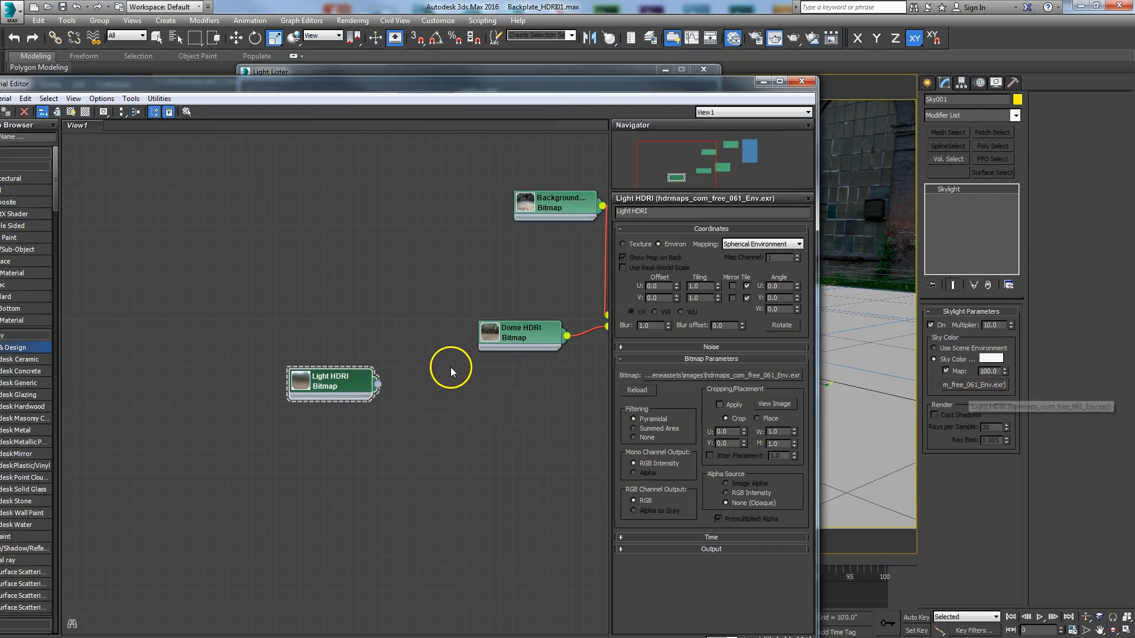
drag(325, 381, 349, 393)
drag(532, 340, 437, 329)
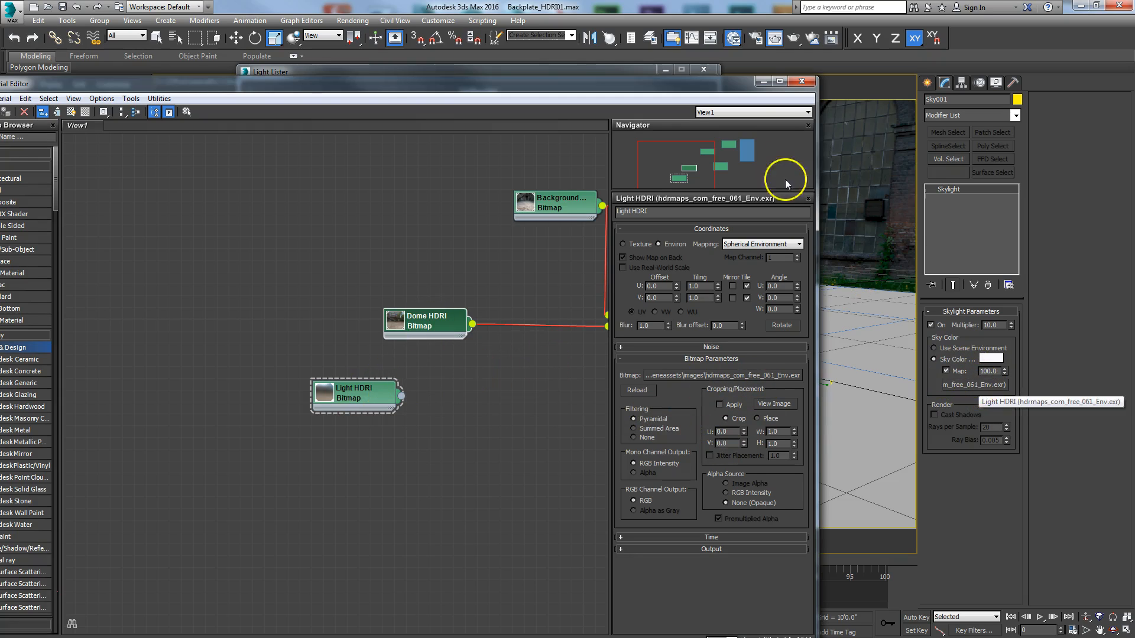
click(802, 82)
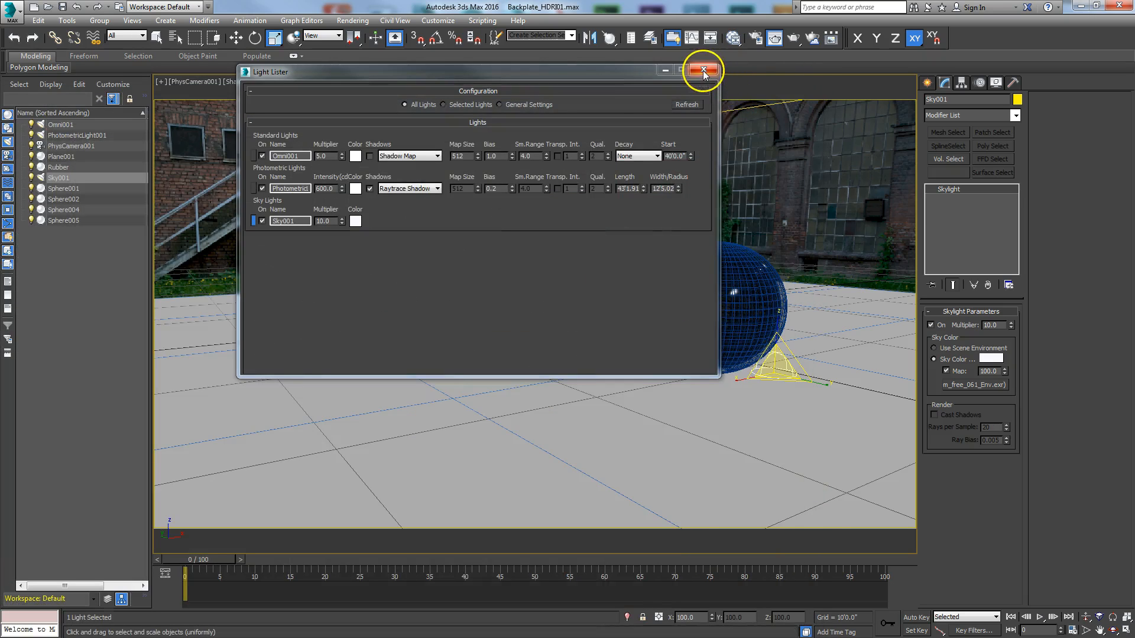
Step: Select PhotometricLight001 from the Light Lister and switch to four viewports to examine the light's parameters and placement
click(254, 188)
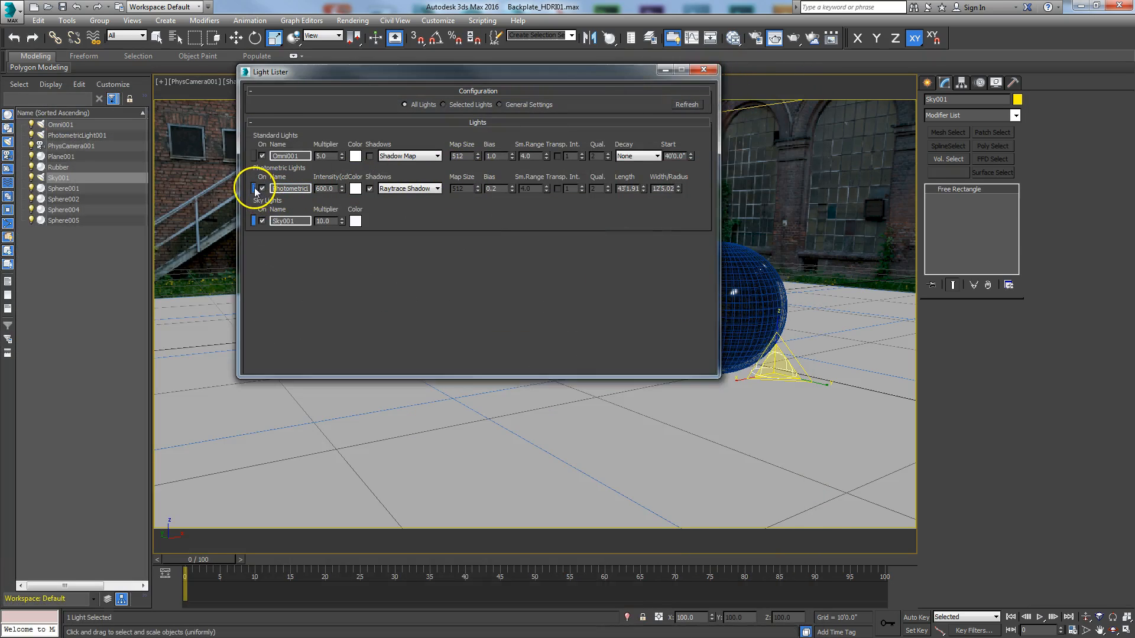
drag(500, 74, 0, 96)
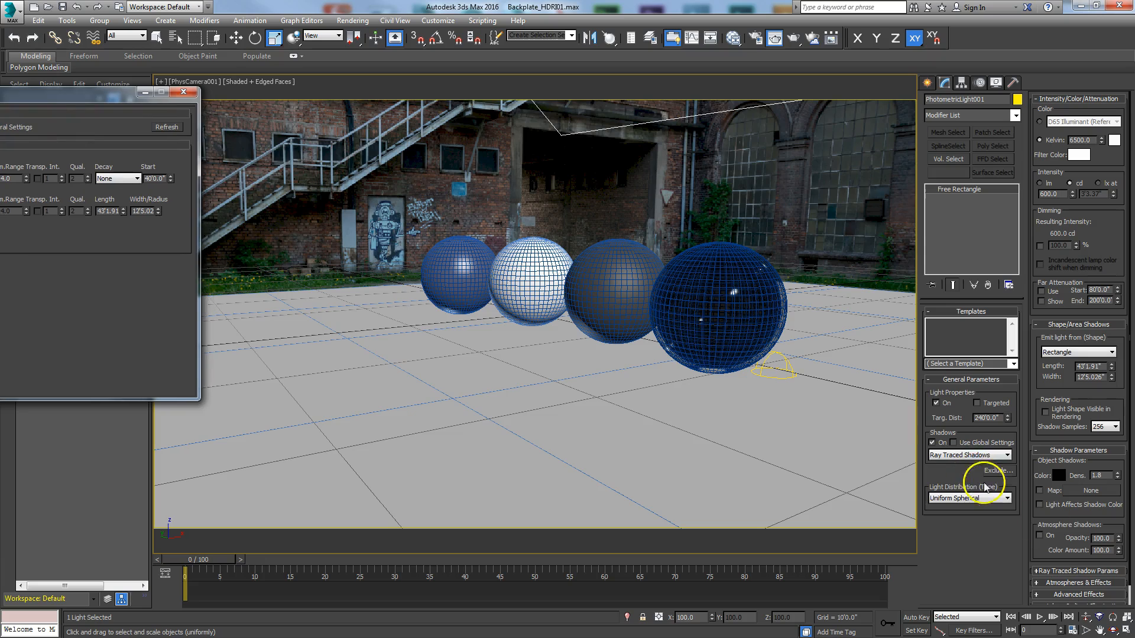
click(1126, 630)
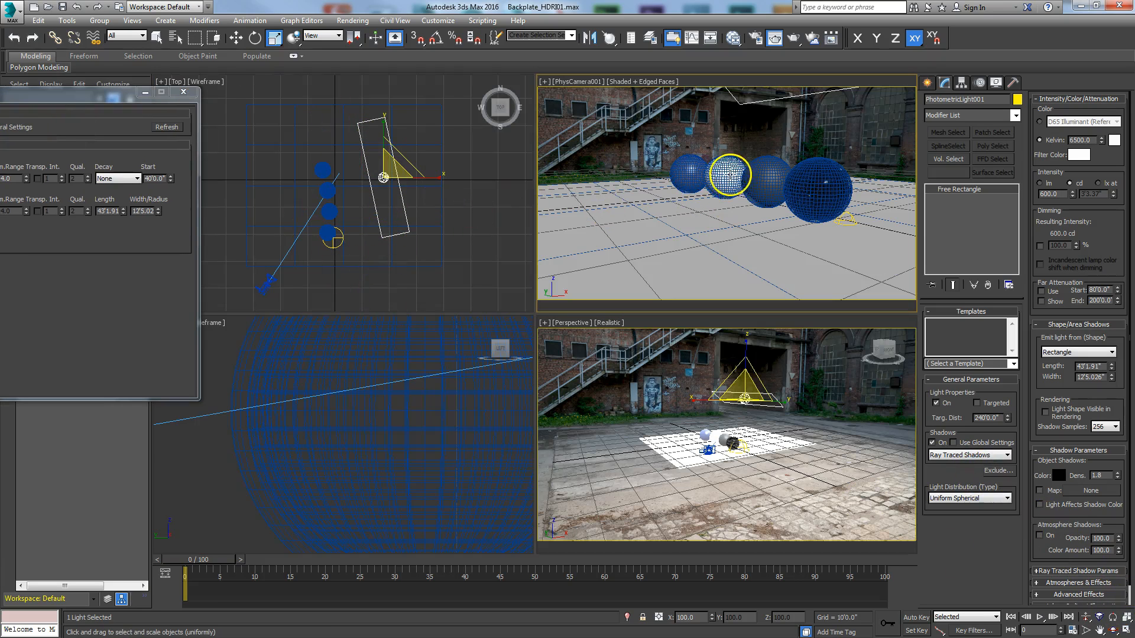
drag(114, 94, 422, 85)
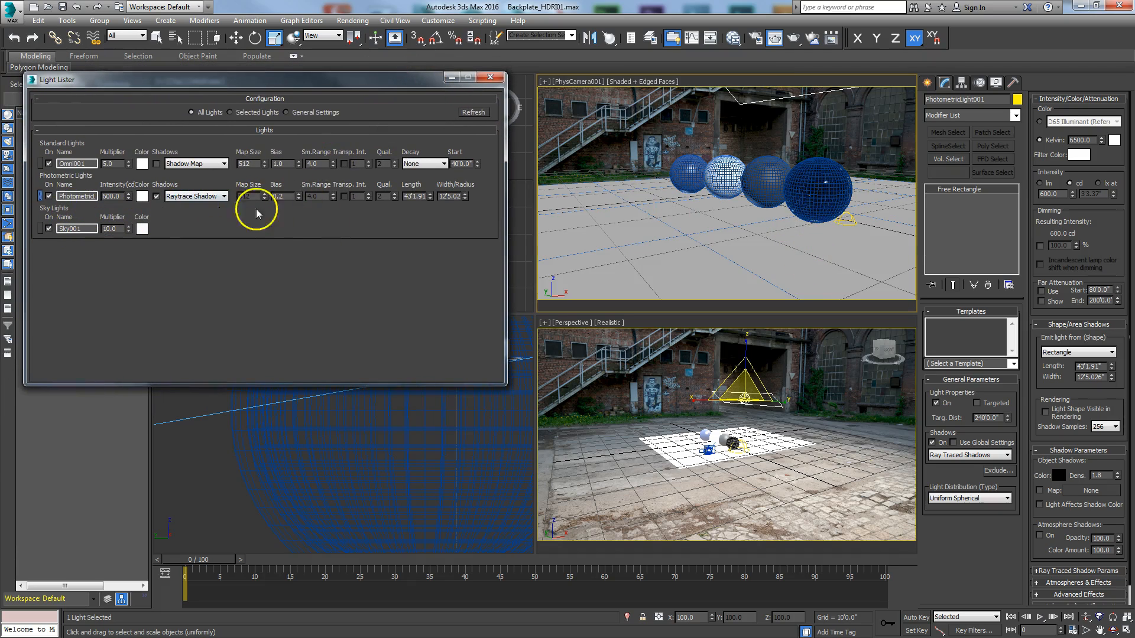
drag(341, 87, 395, 110)
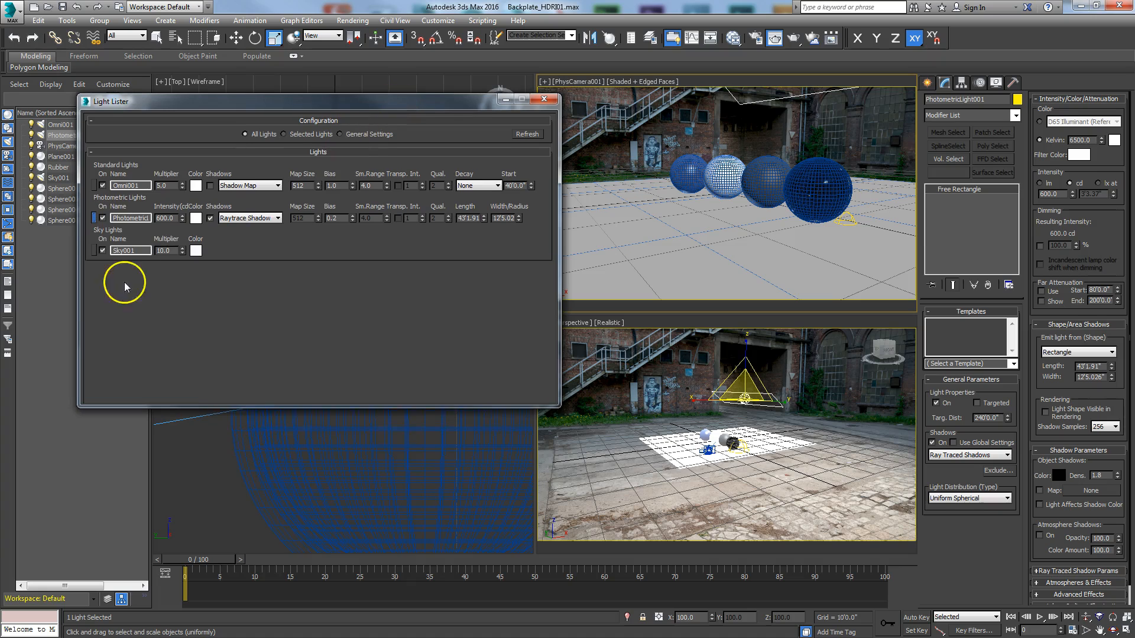
Step: Show the environment and exposure control settings in the Environment and Effects window, placed beside the Light Lister
click(353, 20)
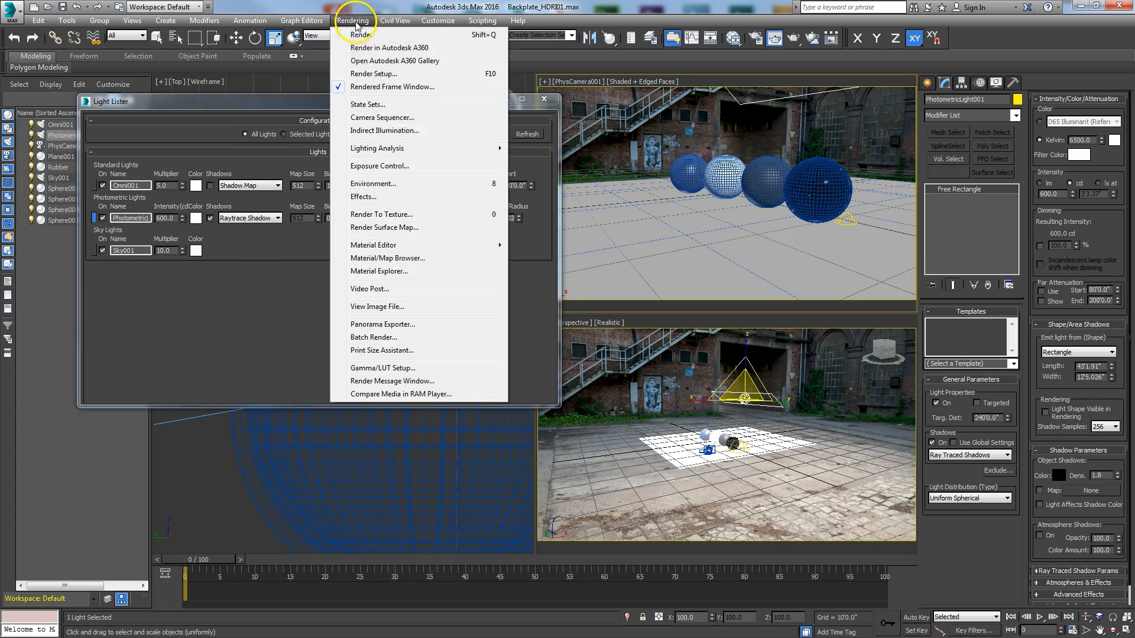
click(388, 172)
drag(943, 81, 709, 81)
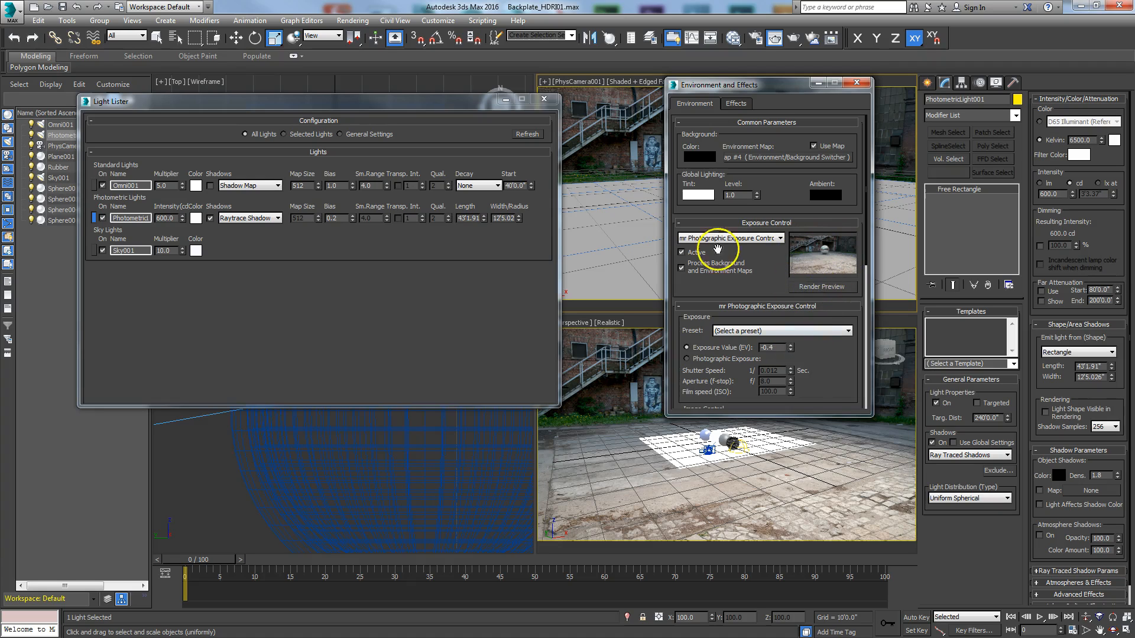
Step: Select Omni001 from the Light Lister and close the Environment and Effects window
click(94, 187)
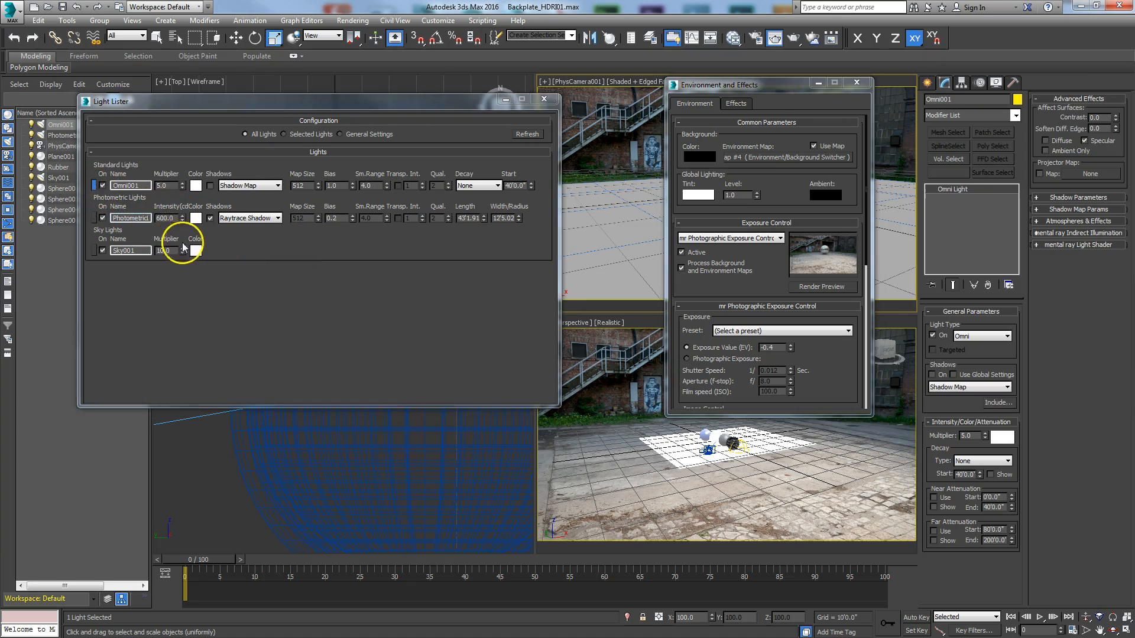
click(858, 83)
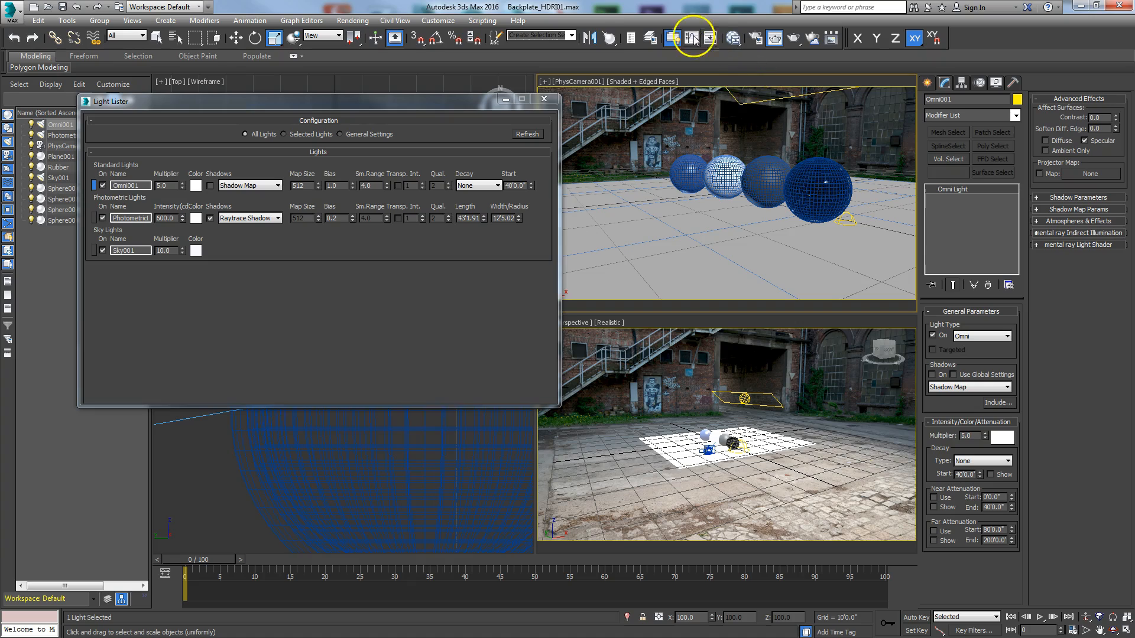
drag(609, 38, 664, 6)
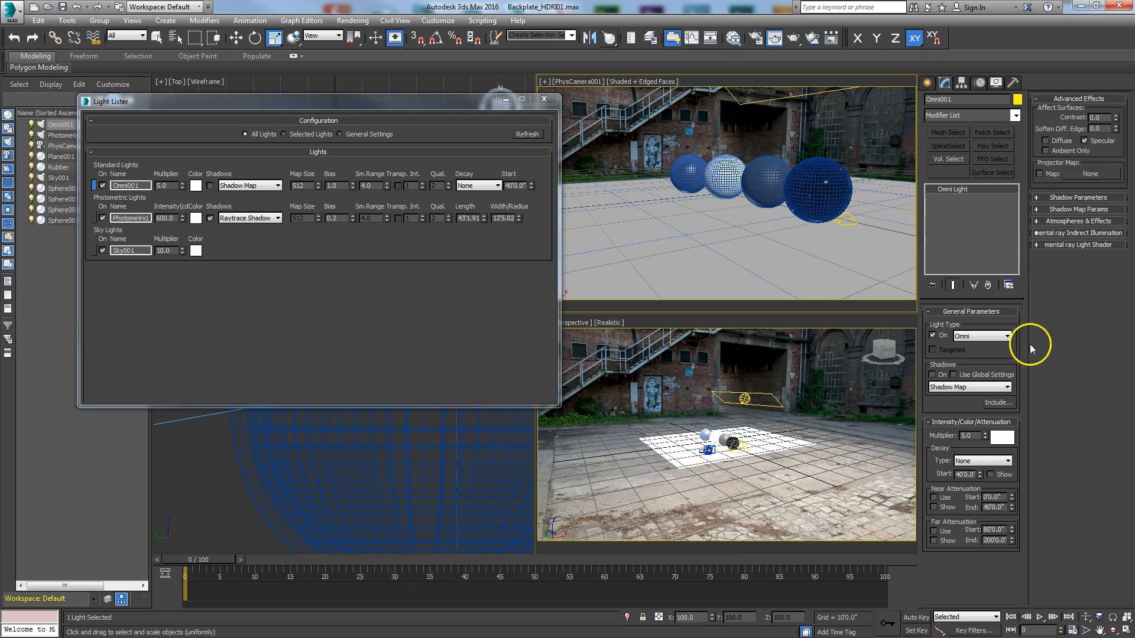
Step: Examine which scene objects are on Omni001's include list, accept the list as it is, and close the Light Lister
click(998, 403)
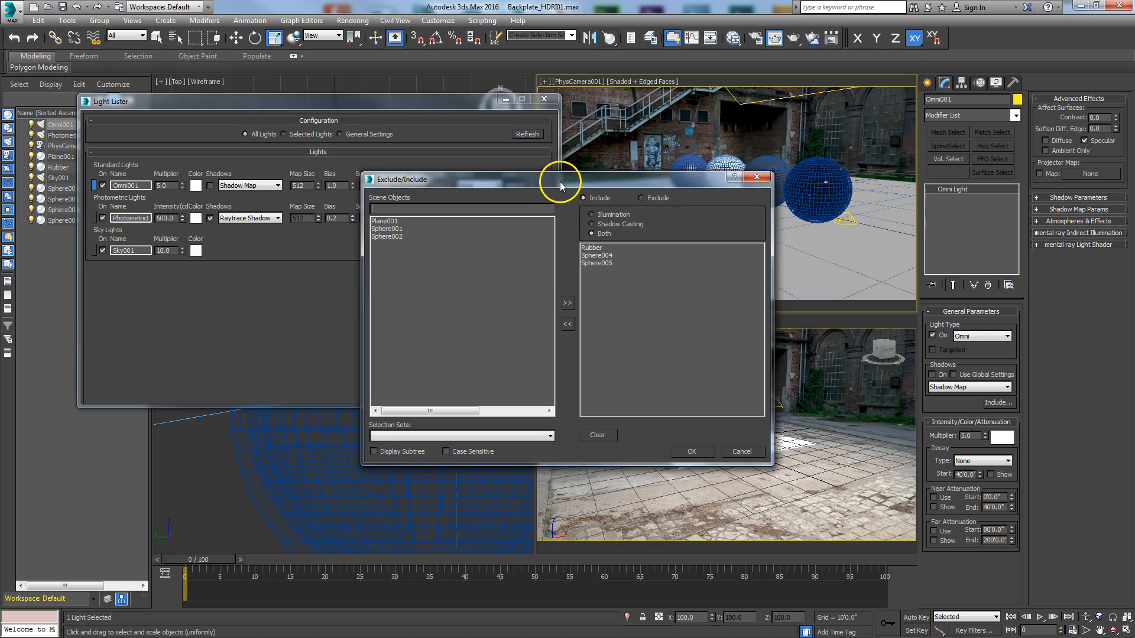
drag(559, 182, 410, 154)
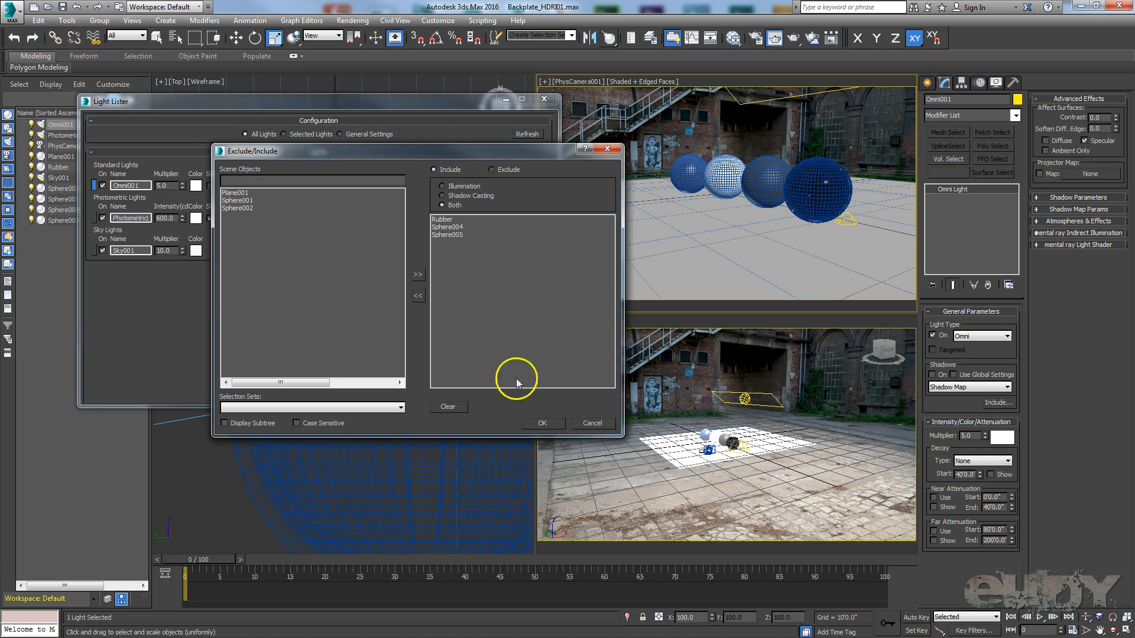
click(541, 423)
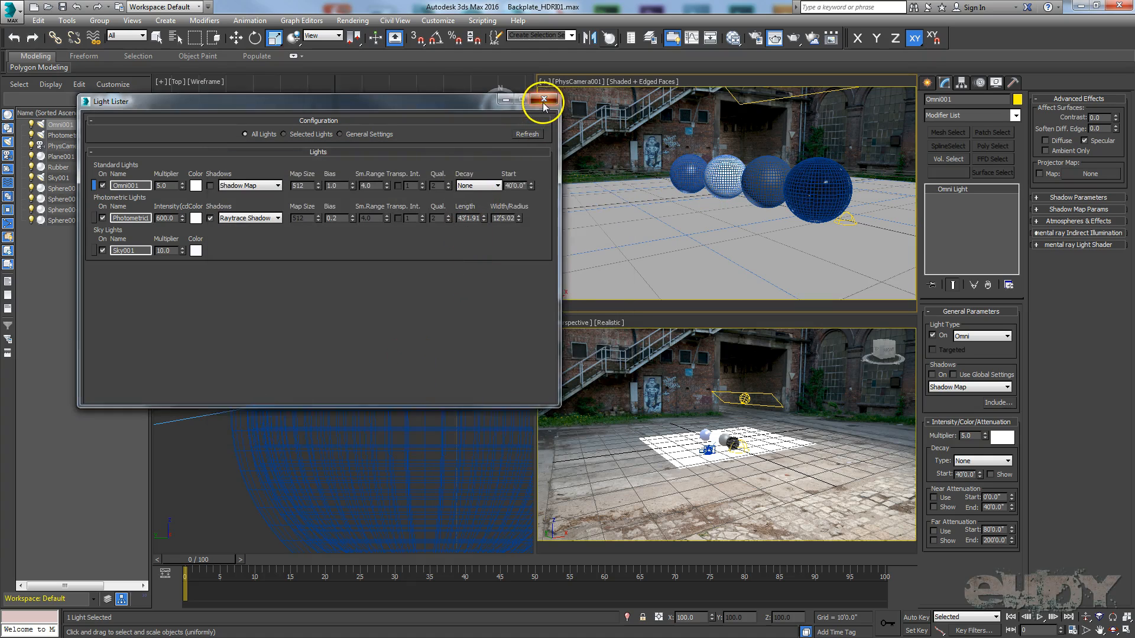
click(544, 100)
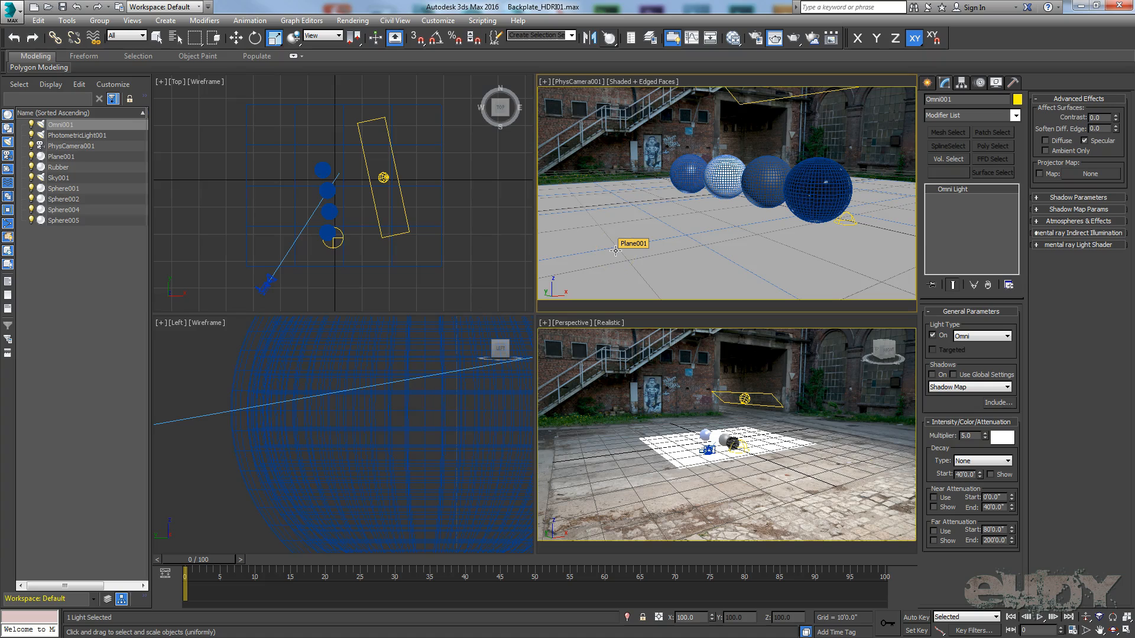